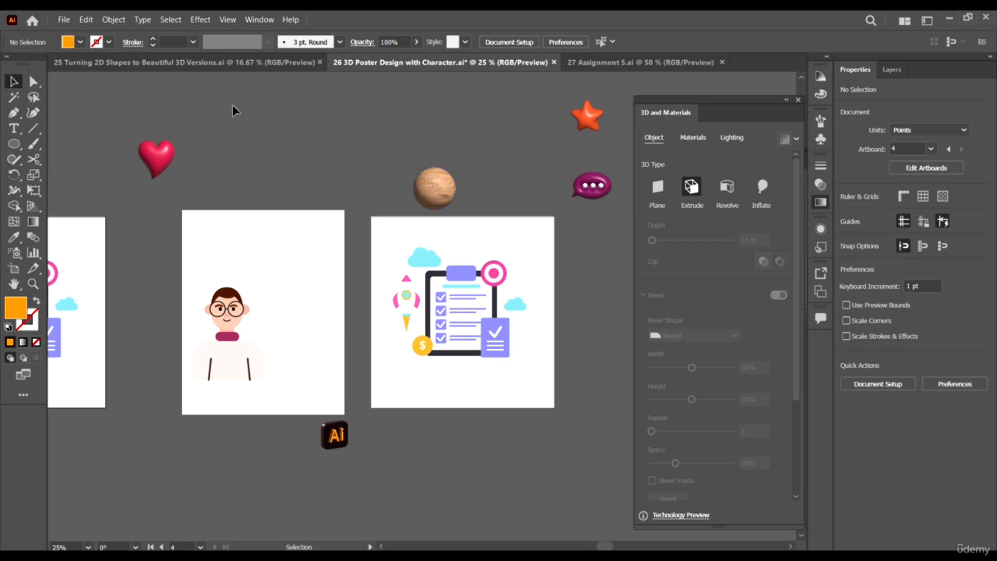
Examine the 3D Ai icon below the character artboard up close and in context
scroll(632, 169, "down", 1)
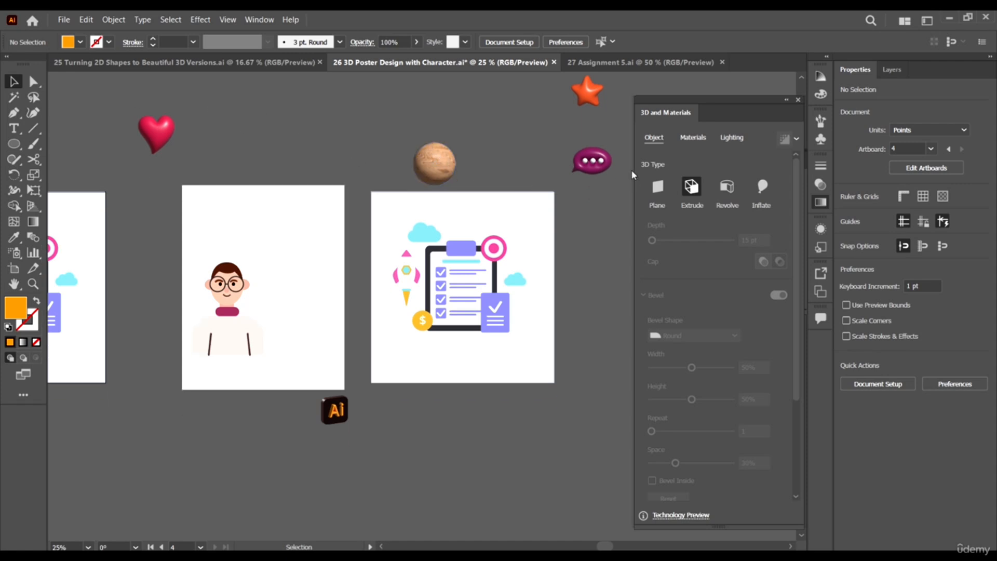
scroll(134, 125, "up", 1)
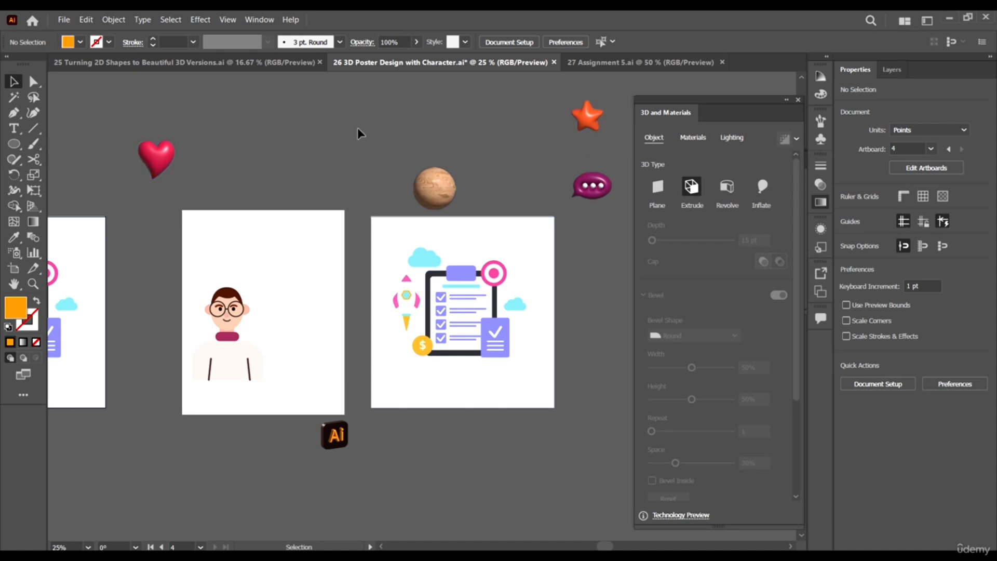
scroll(281, 149, "down", 4)
scroll(338, 345, "up", 5)
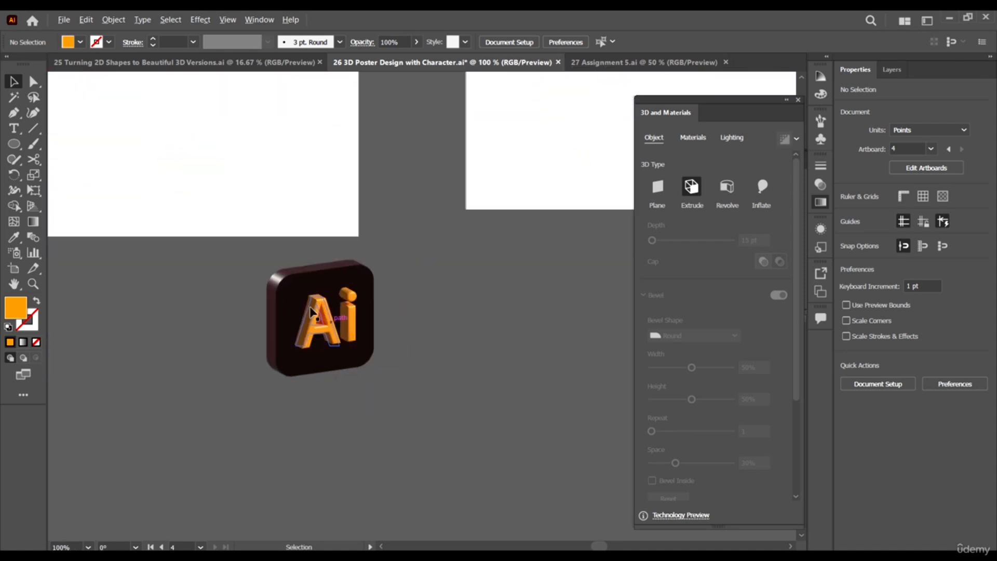
scroll(325, 333, "up", 4)
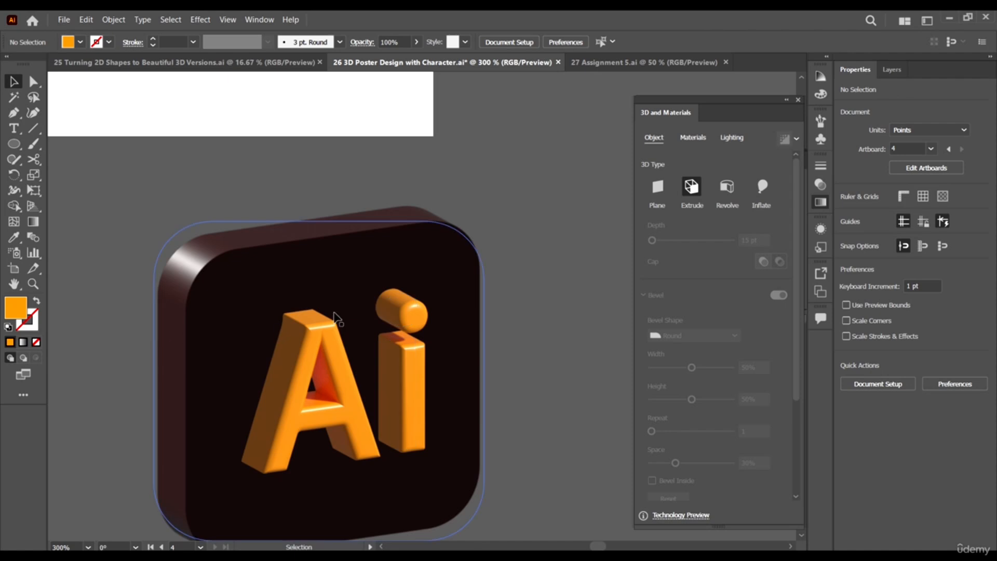
scroll(385, 338, "down", 5)
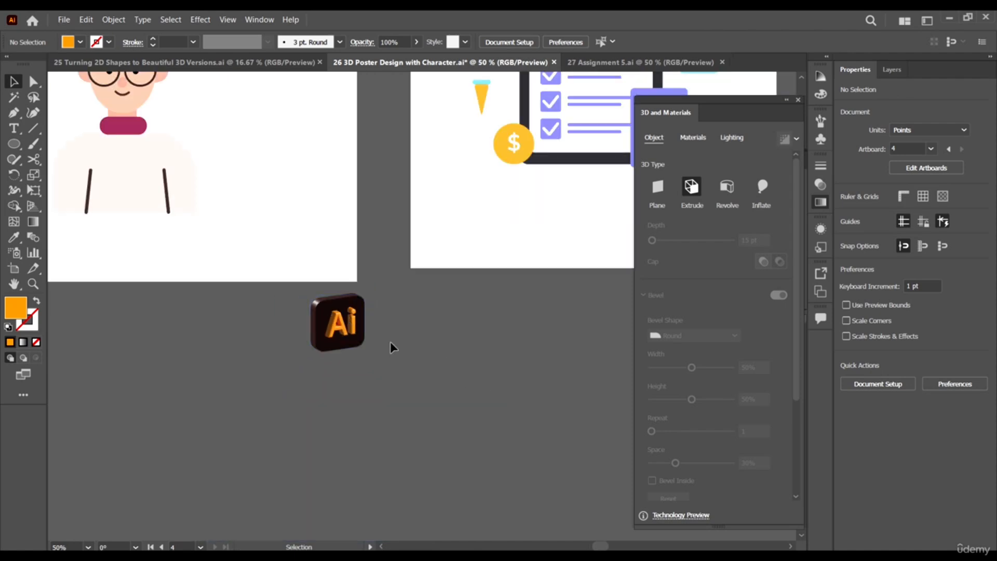
scroll(367, 355, "down", 1)
scroll(381, 332, "down", 2)
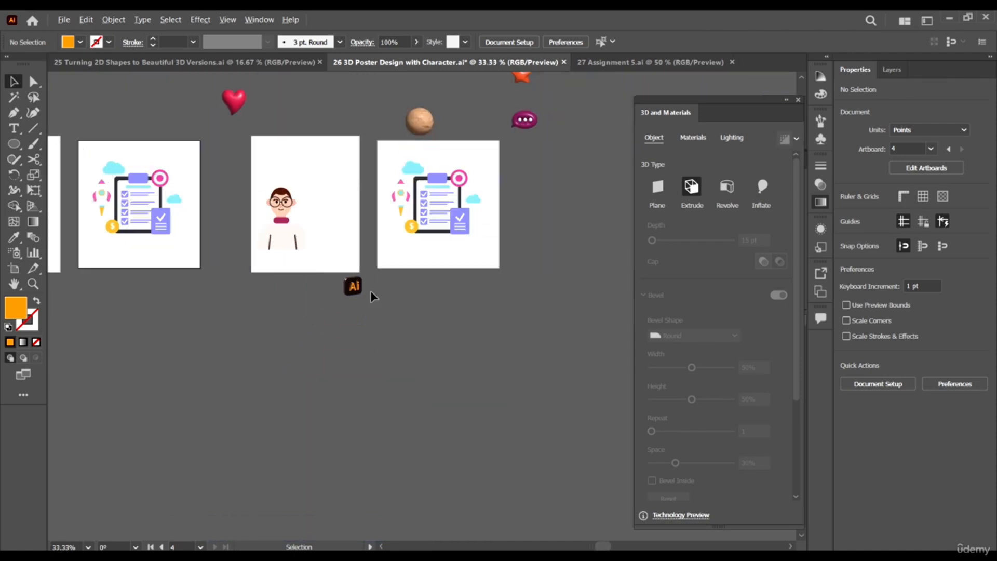
Look over the original and duplicate character and clipboard artboards with the surrounding 3D objects
scroll(338, 276, "up", 2)
scroll(329, 363, "left", 2)
scroll(379, 338, "left", 1)
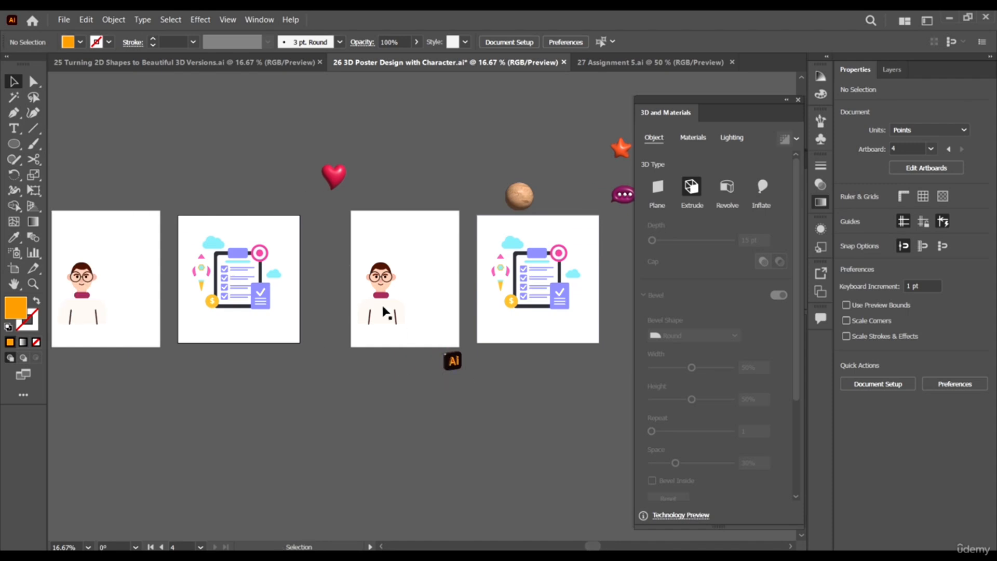
scroll(289, 257, "left", 1)
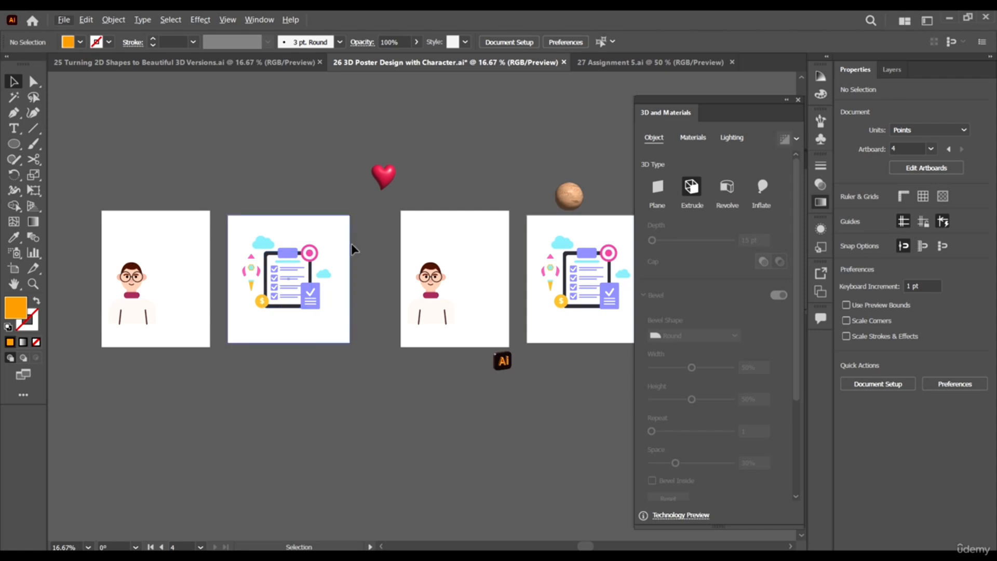
scroll(308, 286, "right", 1)
scroll(312, 289, "right", 1)
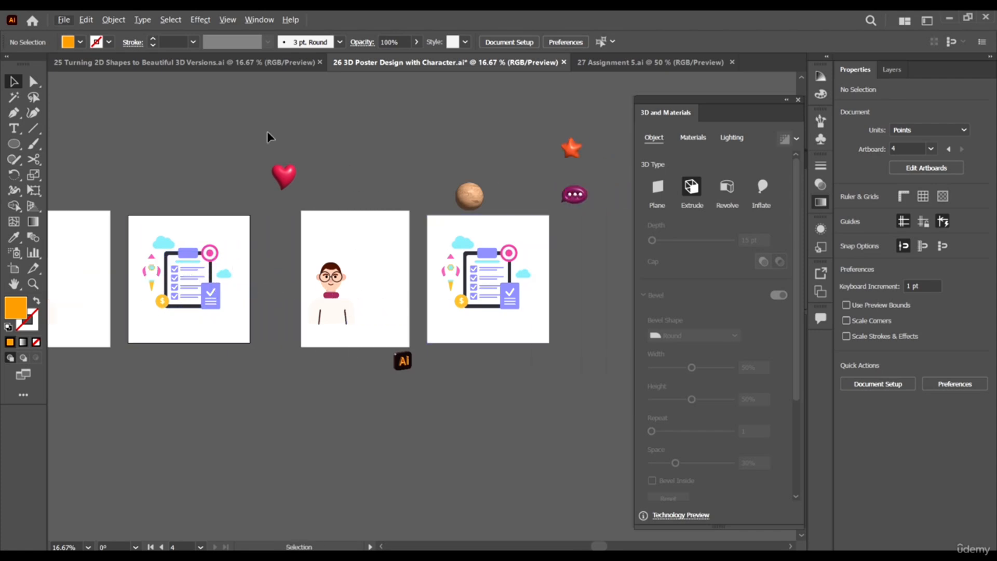
scroll(426, 263, "right", 1)
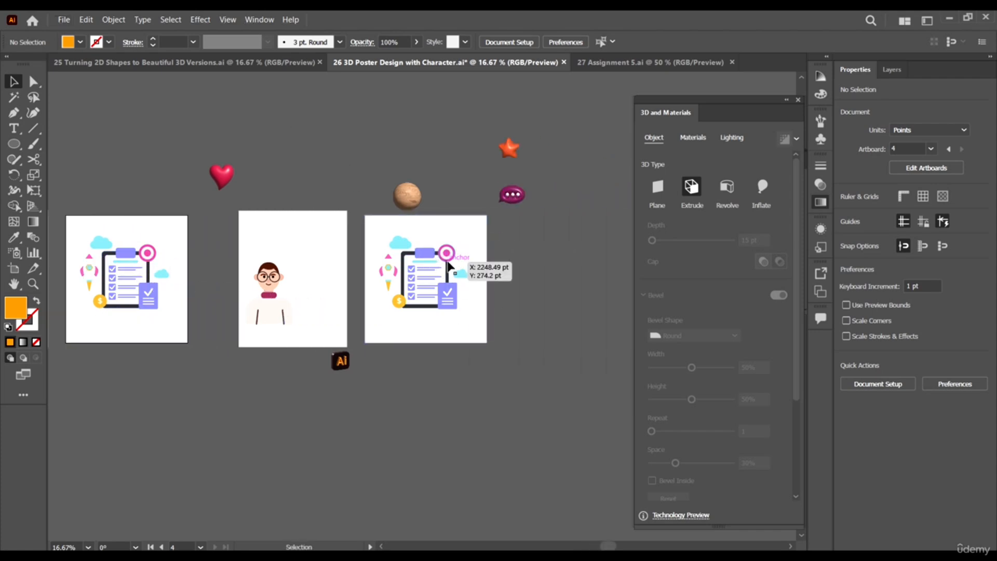
scroll(450, 261, "up", 2)
scroll(387, 263, "left", 1)
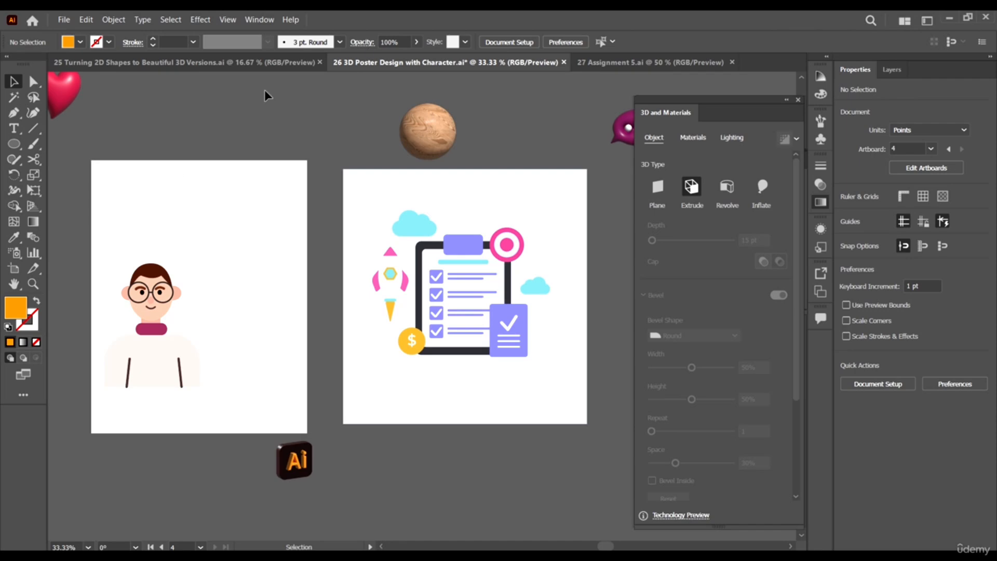
View the Illustrator files in the 6 3D and Materials in Illustrator folder without opening any
left_click(64, 21)
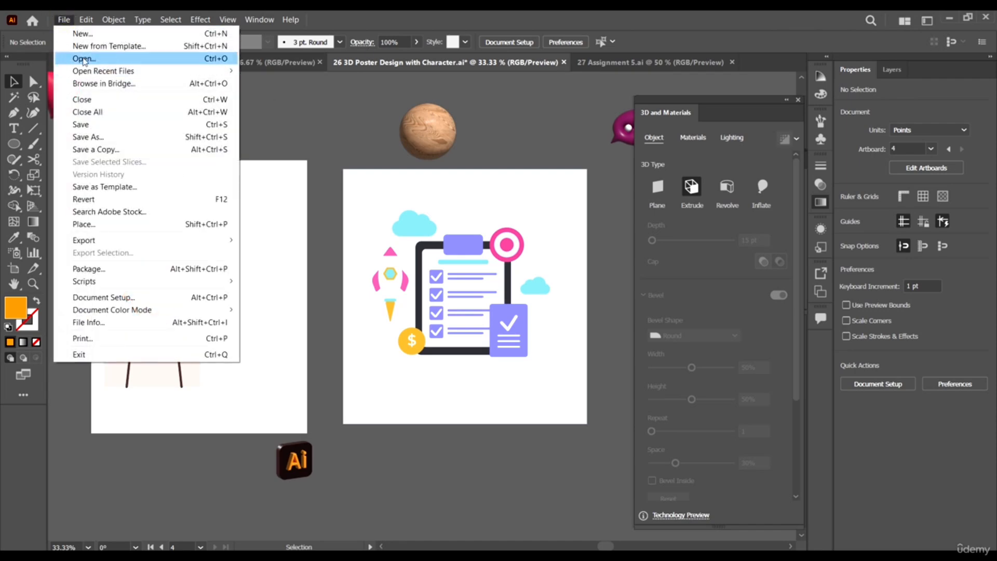
left_click(83, 59)
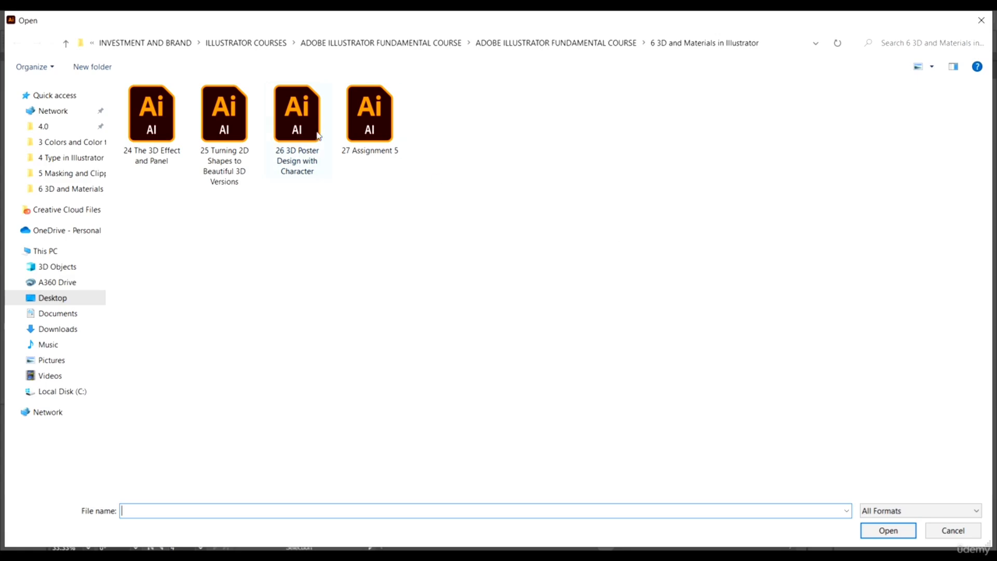
left_click(954, 531)
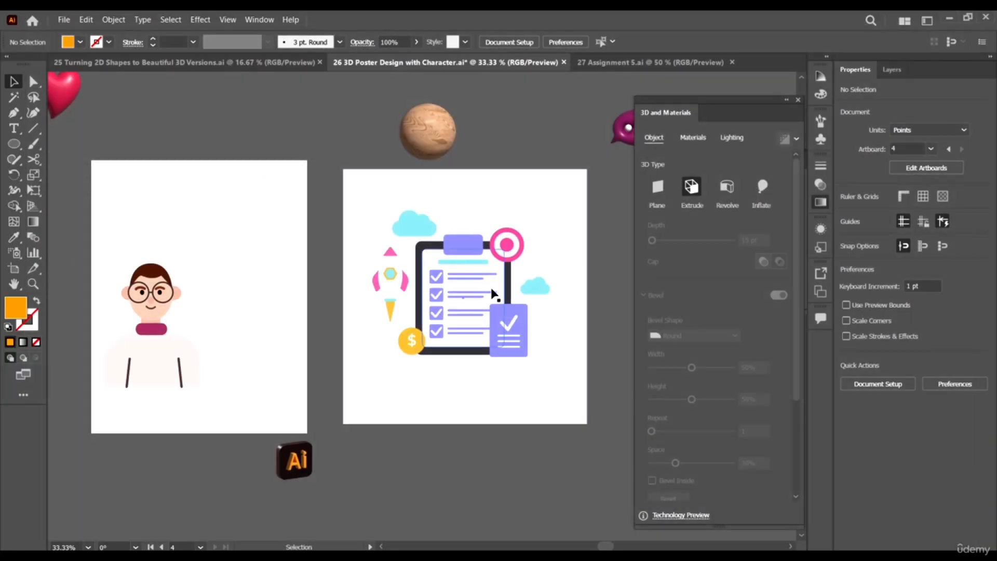
Compare the flat character illustration with the neighbouring clipboard, rocket and cloud illustration
scroll(408, 223, "down", 3)
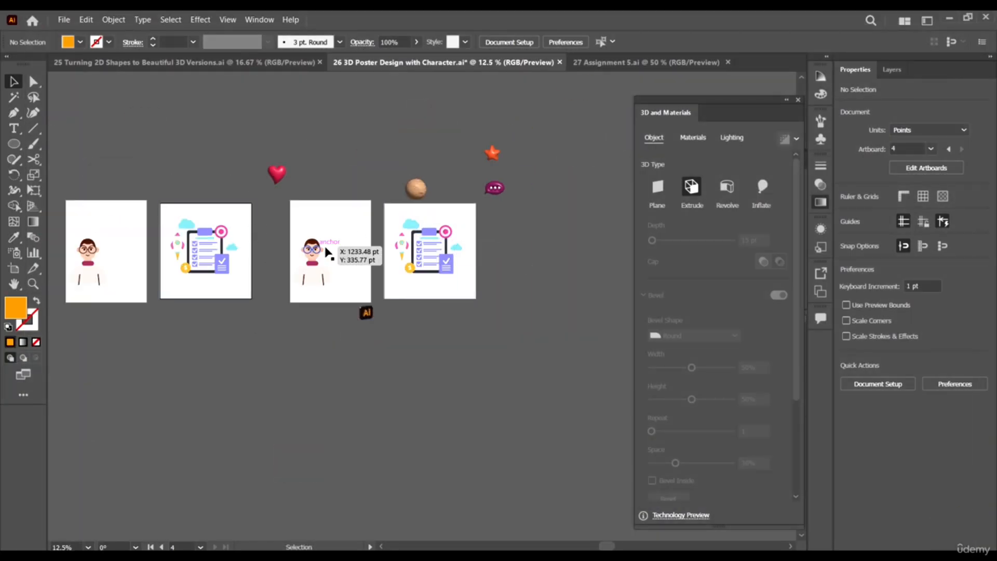
scroll(323, 250, "up", 3)
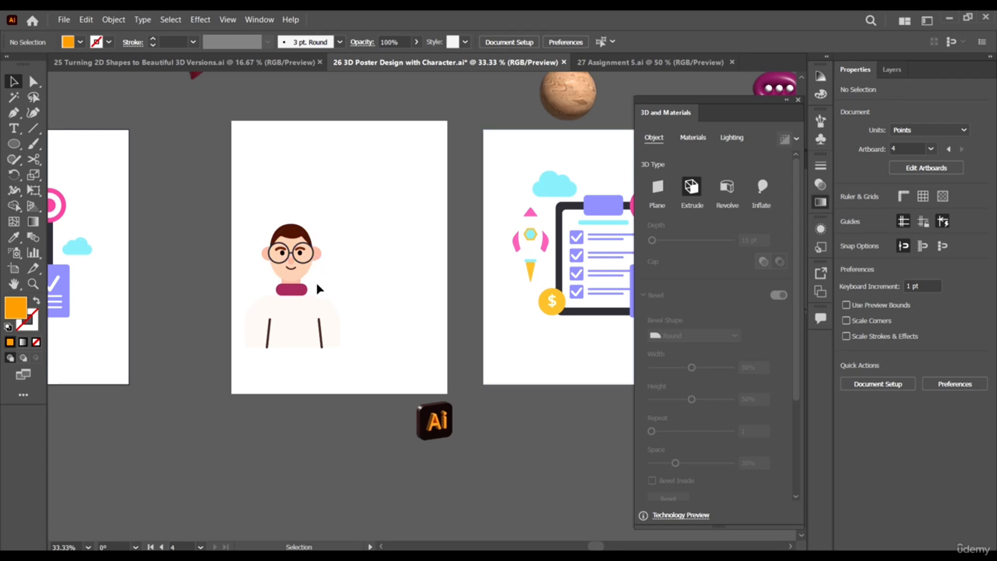
scroll(332, 266, "right", 4)
scroll(538, 249, "down", 1)
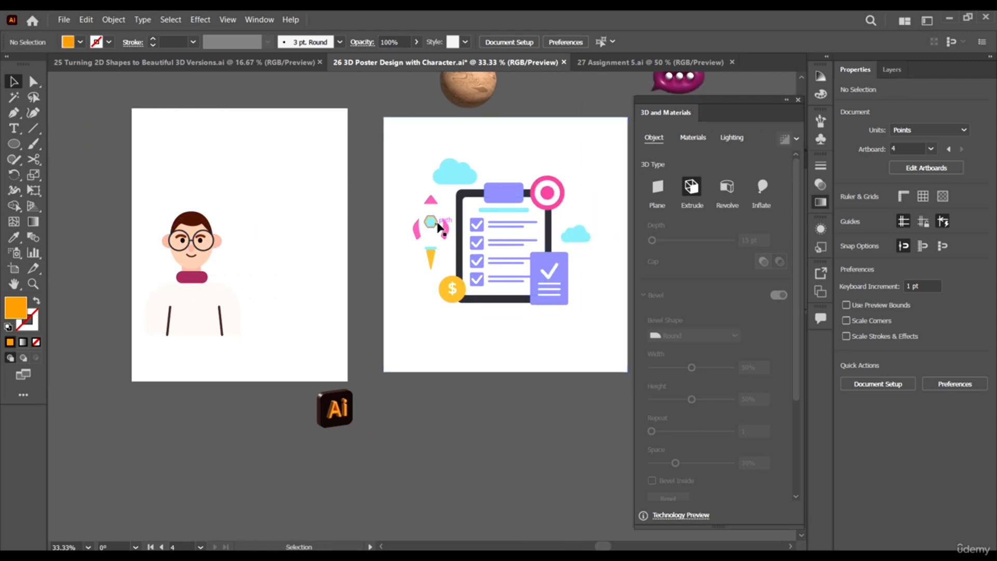
scroll(468, 207, "right", 3)
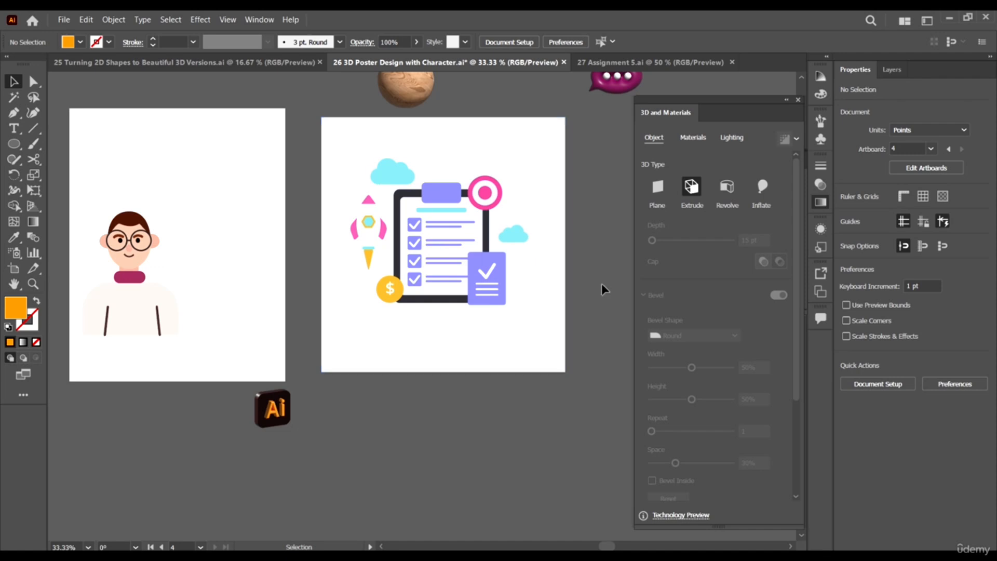
scroll(611, 239, "down", 2)
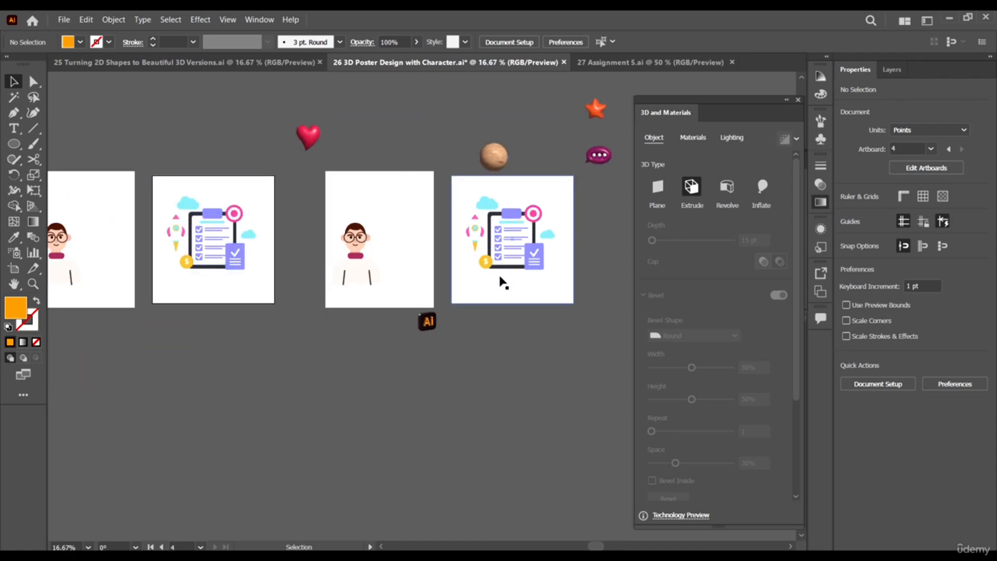
Apply the 3D Inflate effect to the character's off-white sweater body
scroll(461, 281, "up", 4)
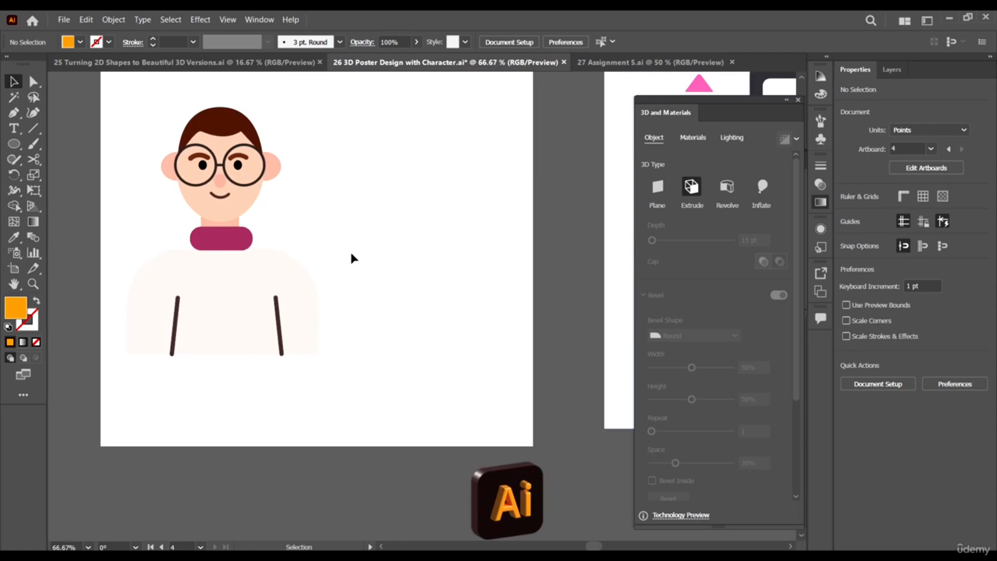
scroll(350, 258, "down", 1)
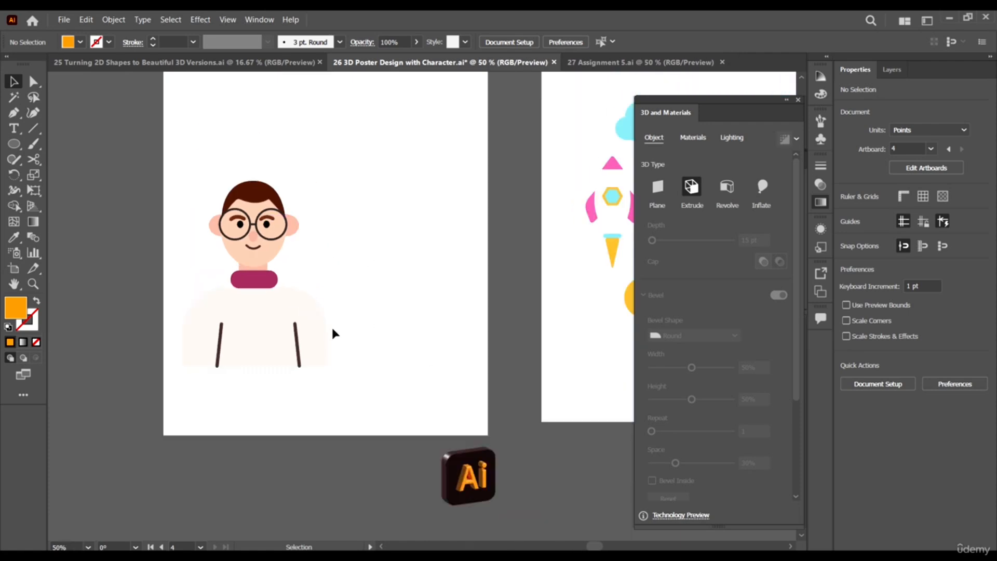
scroll(223, 250, "up", 2)
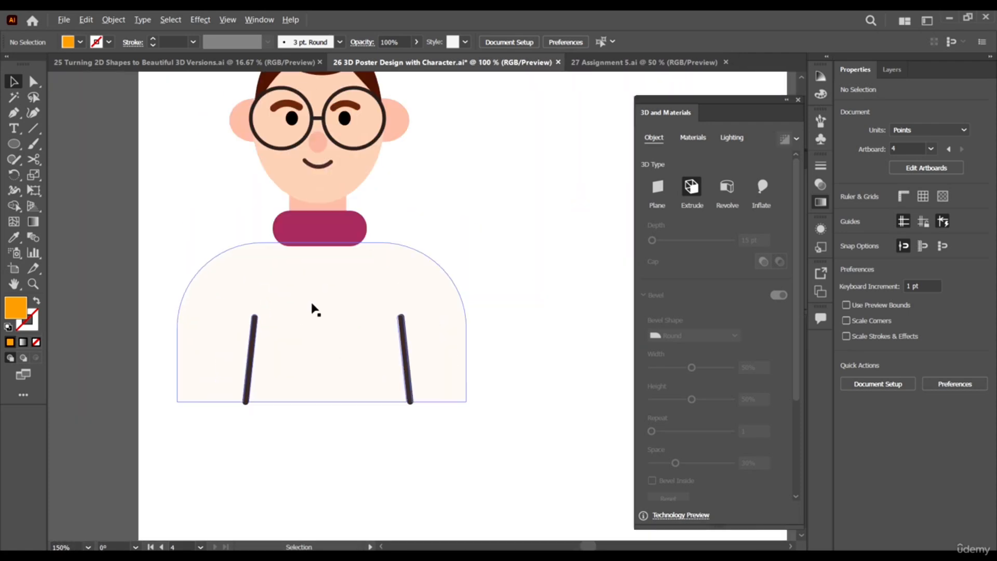
scroll(425, 296, "up", 1)
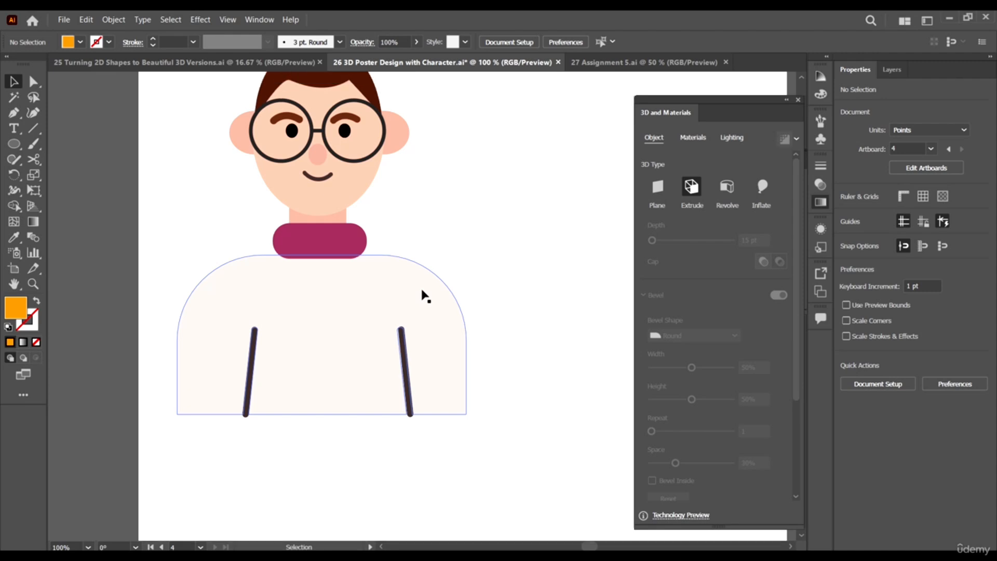
left_click(429, 289)
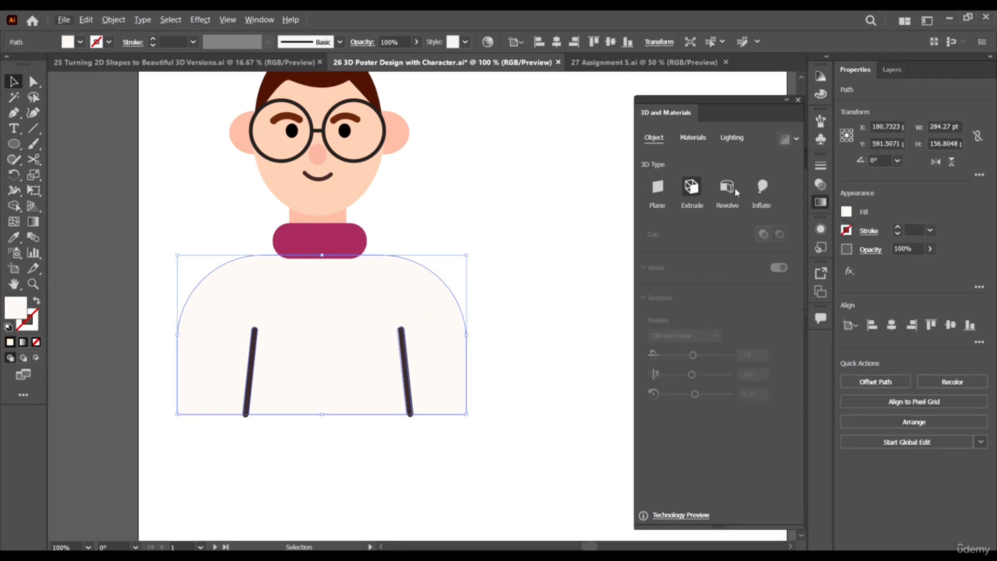
left_click(763, 188)
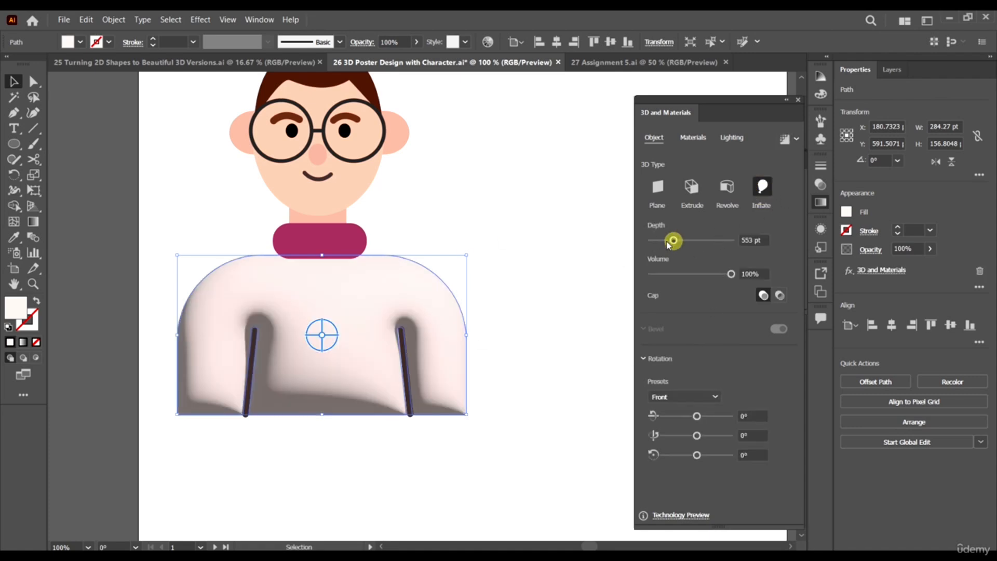
Set the inflated sweater's depth to 111 pt and its volume to 59%
left_click_drag(670, 244, 650, 244)
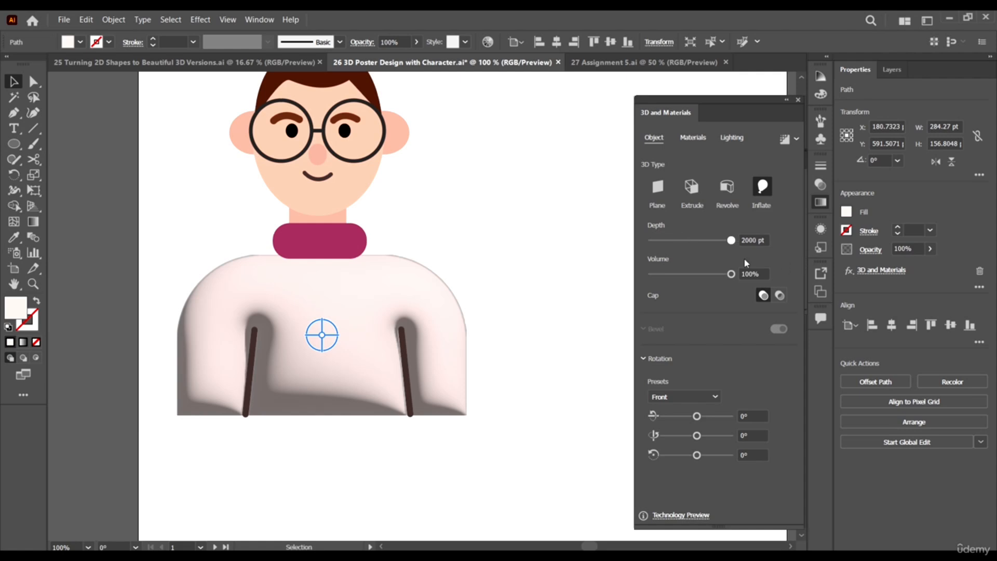
left_click_drag(732, 240, 616, 252)
left_click_drag(732, 273, 702, 283)
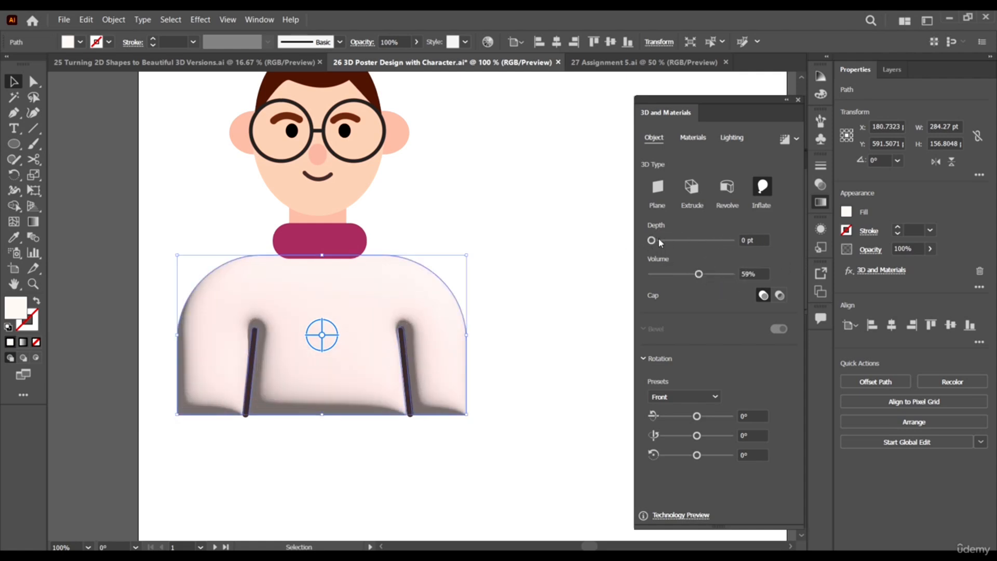
left_click_drag(659, 238, 675, 249)
scroll(330, 297, "down", 1)
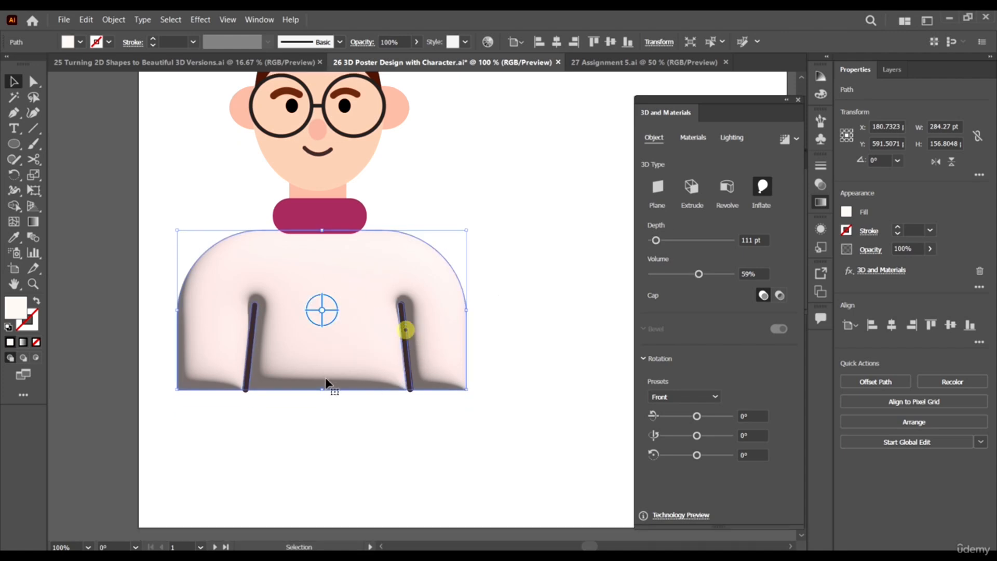
left_click(361, 491)
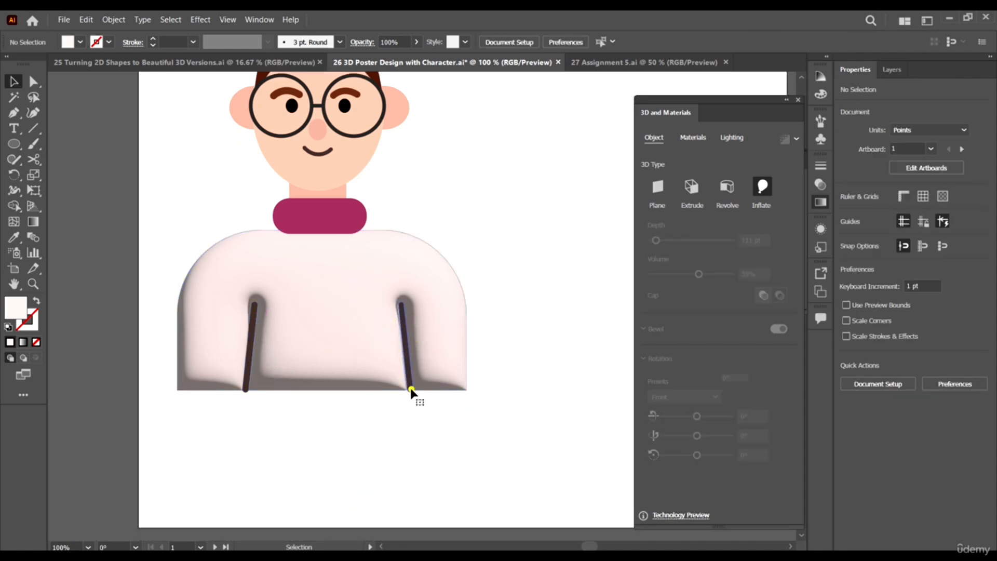
Apply the 3D Inflate effect to the two dark sleeve lines on the sweater
left_click(411, 389)
left_click(251, 359, "shift")
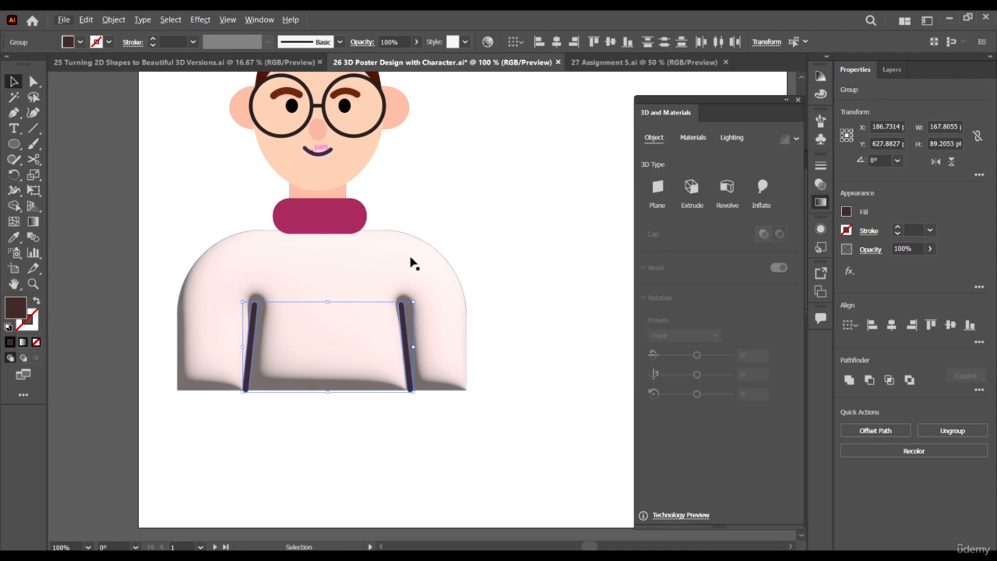
scroll(385, 196, "up", 1)
scroll(282, 187, "down", 2)
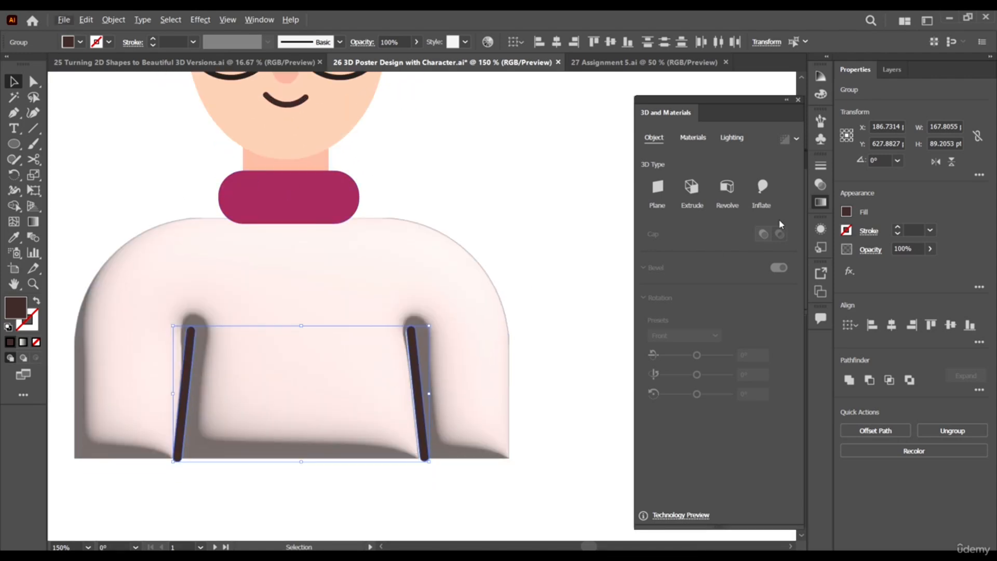
left_click(759, 189)
scroll(468, 364, "down", 2)
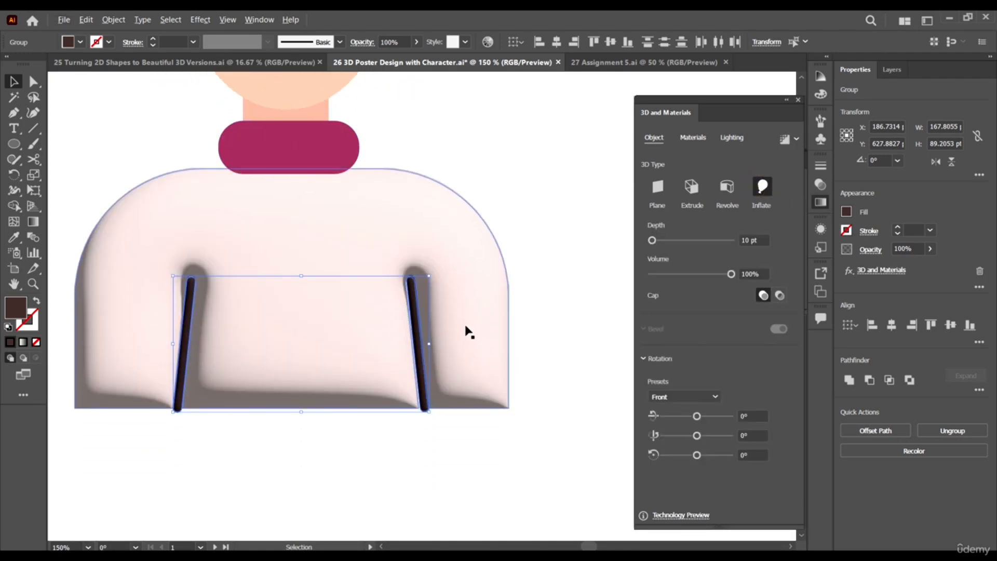
scroll(466, 329, "up", 3)
scroll(398, 328, "down", 4)
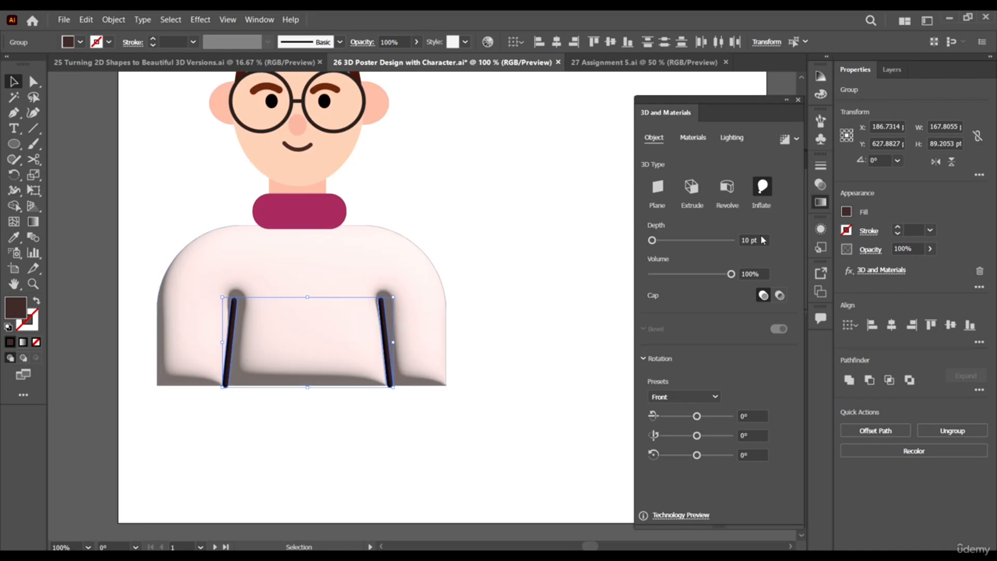
scroll(373, 193, "up", 2)
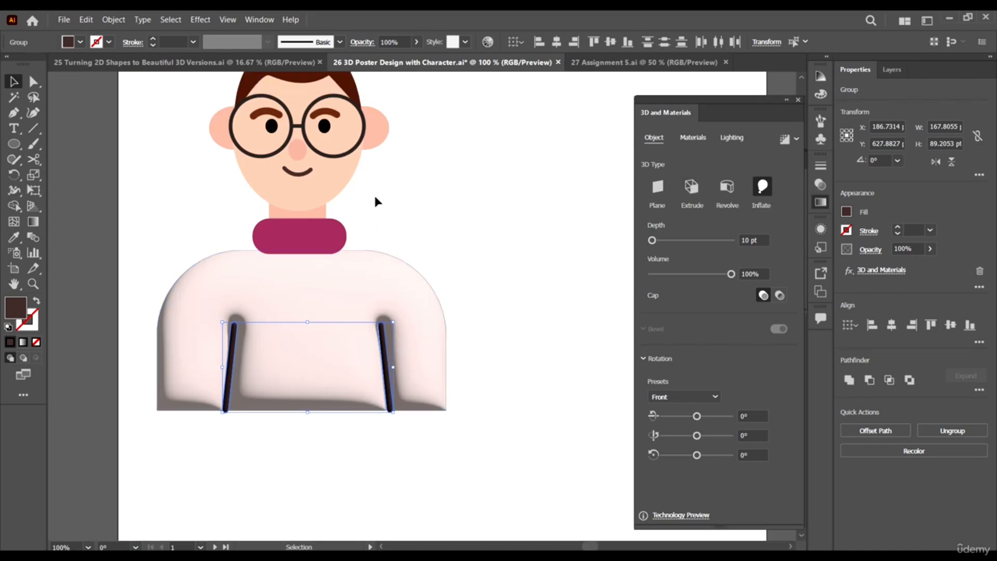
left_click(423, 239)
Apply the 3D Inflate effect to the magenta collar of the sweater
scroll(267, 263, "up", 1)
left_click(322, 257)
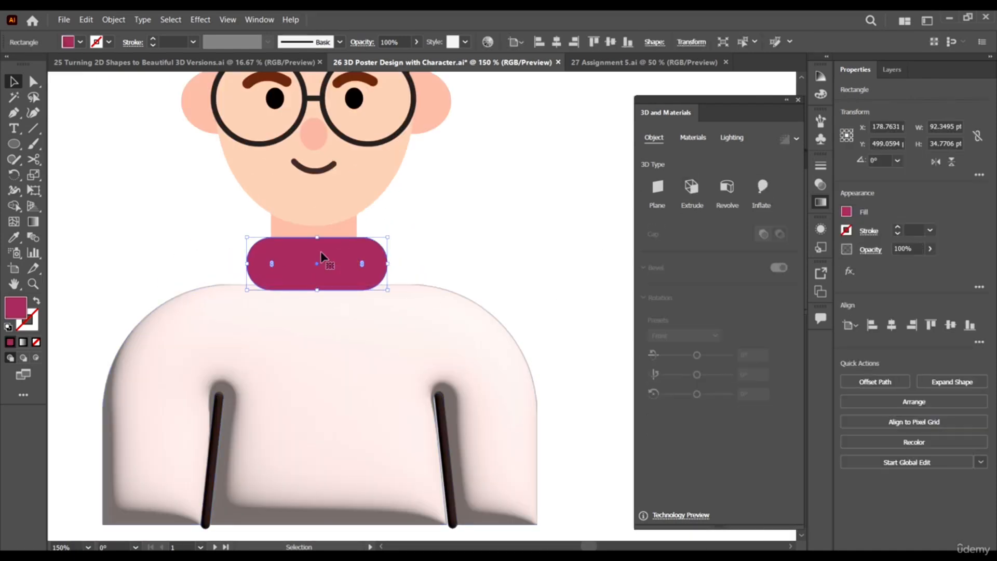
left_click(763, 187)
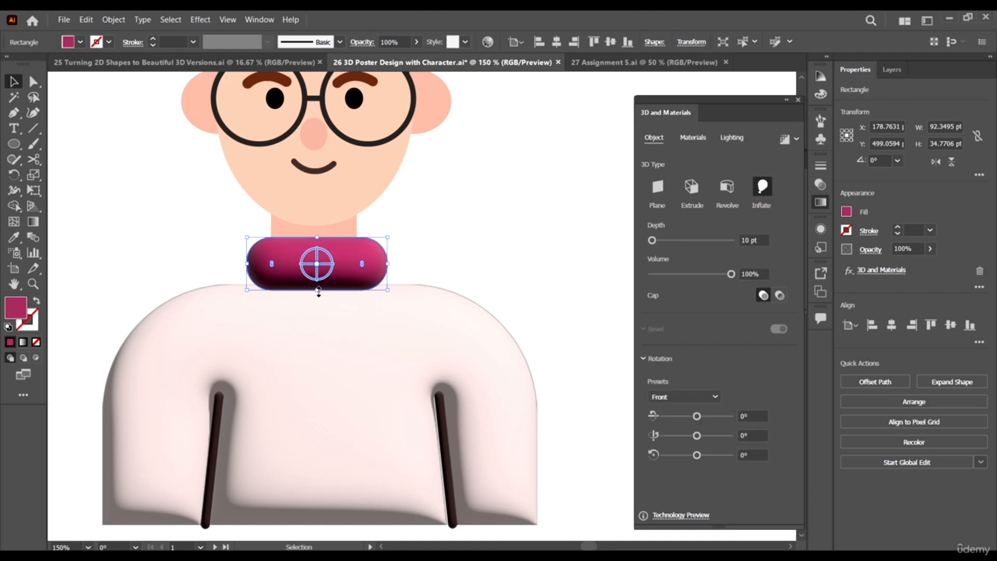
left_click(473, 221)
scroll(473, 222, "down", 1)
scroll(369, 240, "up", 1)
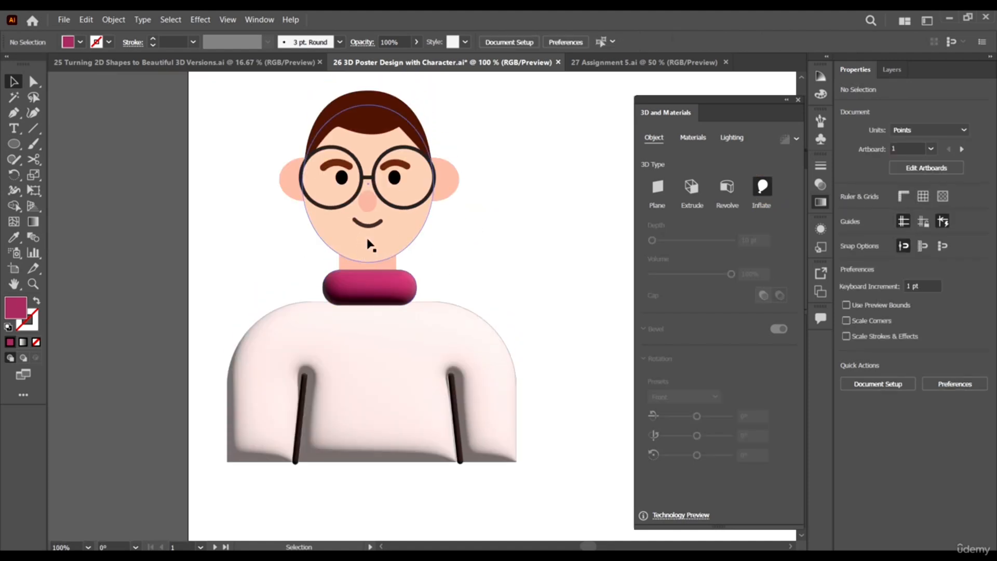
Reduce the inflated collar's volume to 53%
scroll(383, 248, "up", 2)
left_click(408, 293)
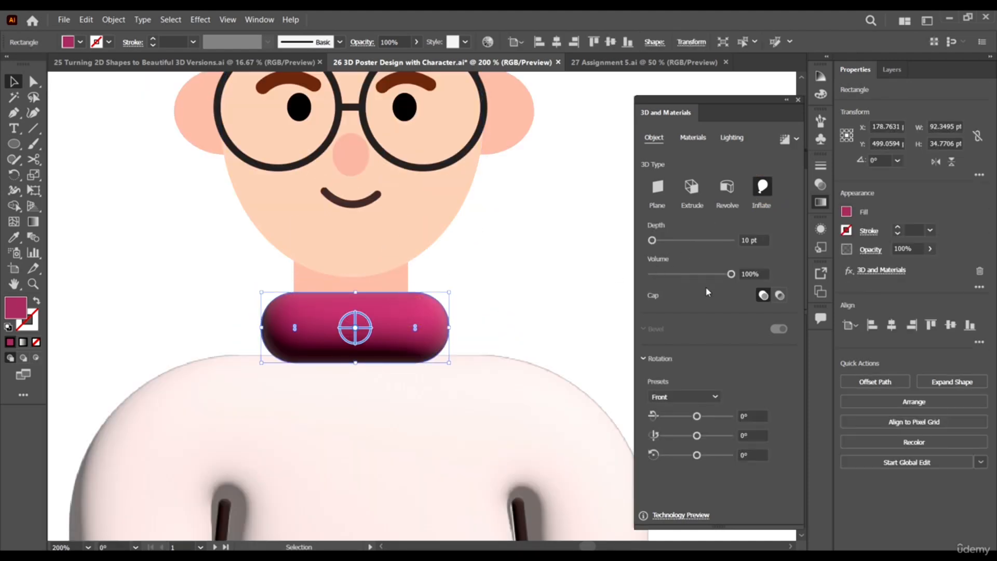
mouse_move(708, 276)
left_mouse_down()
mouse_move(683, 274)
mouse_move(692, 275)
left_mouse_up()
scroll(426, 260, "down", 1)
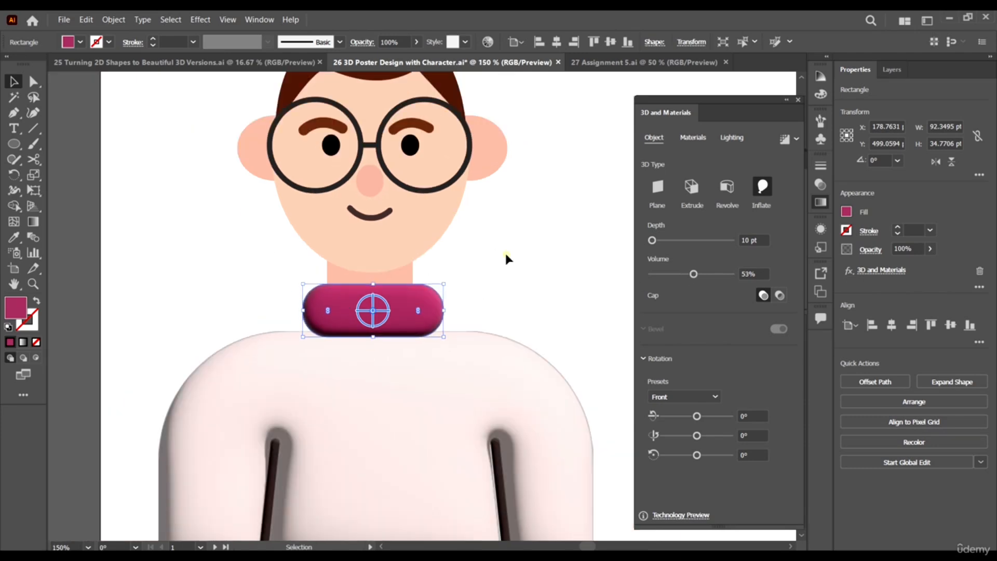
left_click(506, 258)
Apply the 3D Inflate effect to the neck rectangle between the face and the collar
left_click(407, 267)
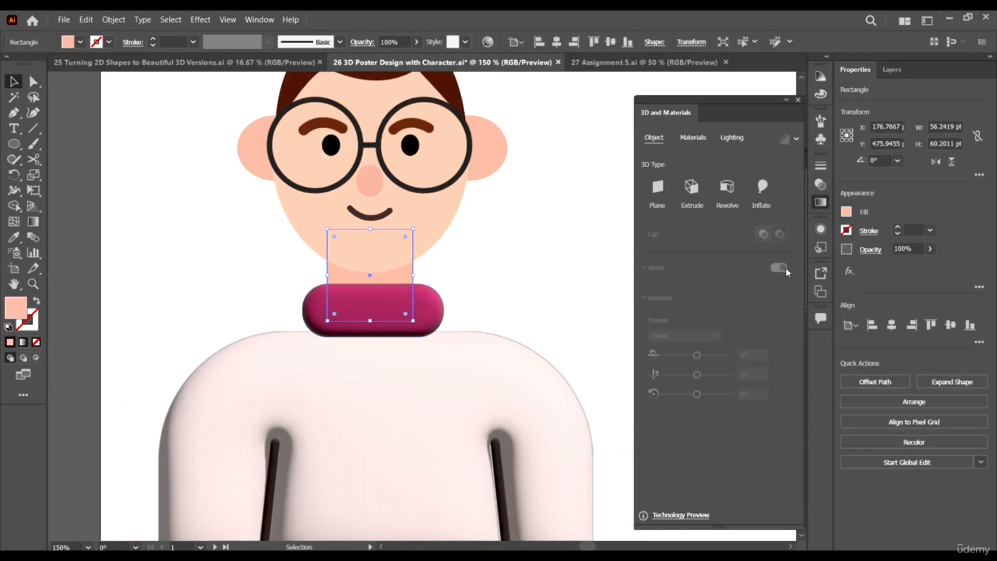
left_click(750, 206)
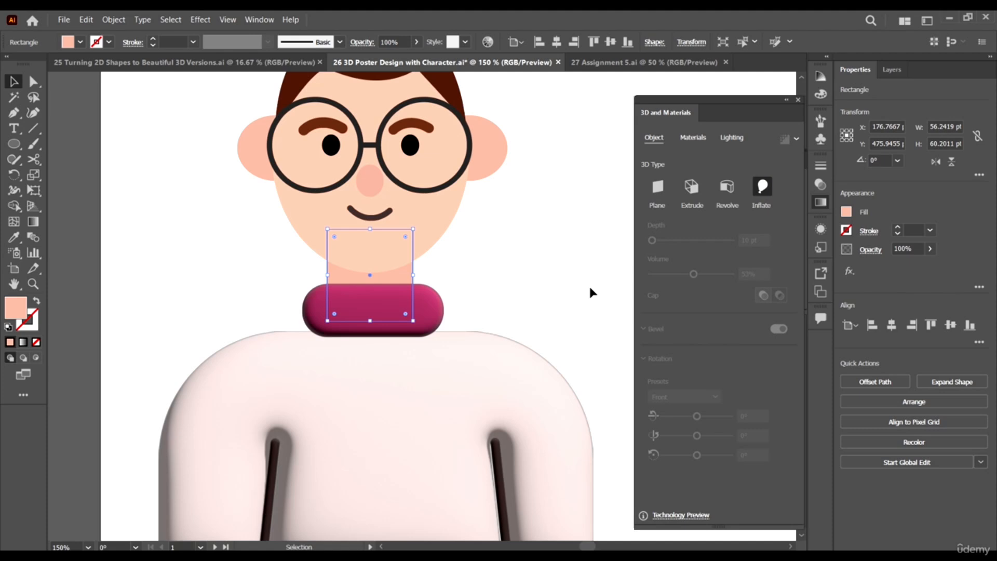
scroll(489, 260, "up", 1)
left_click(504, 283)
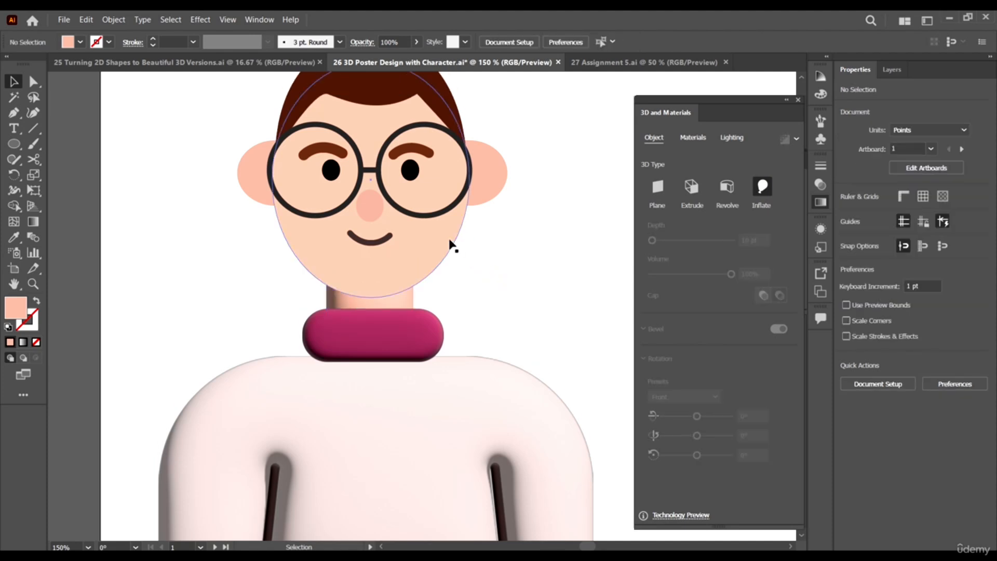
Apply the 3D Inflate effect to the face ellipse and set its volume to 56%
left_click(456, 246)
left_click(763, 189)
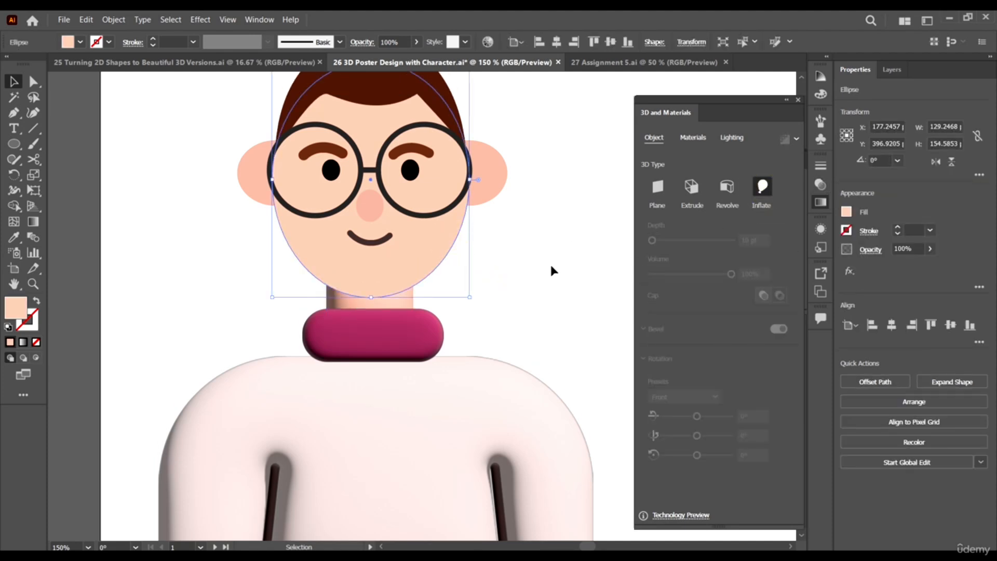
scroll(552, 236, "up", 1)
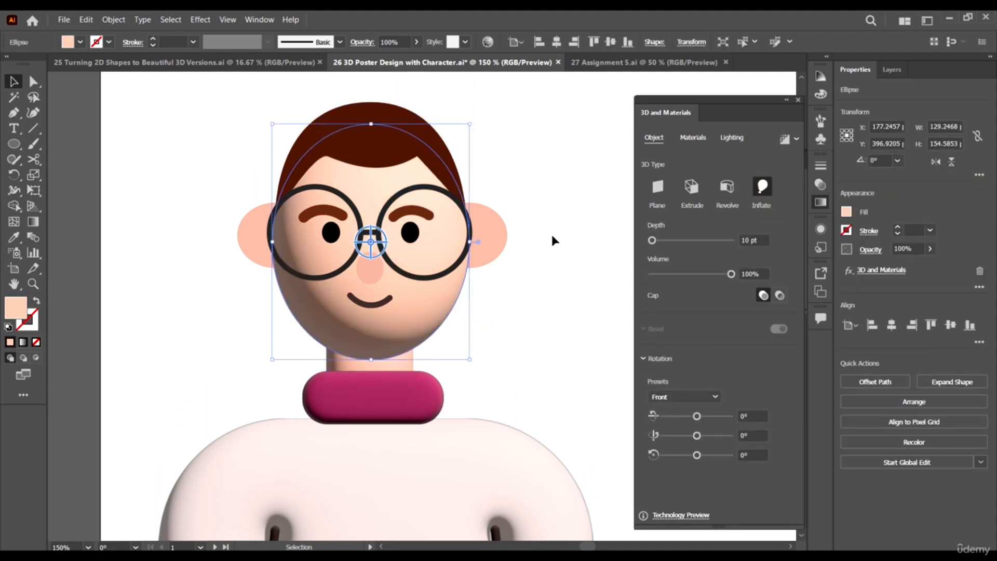
left_click(697, 274)
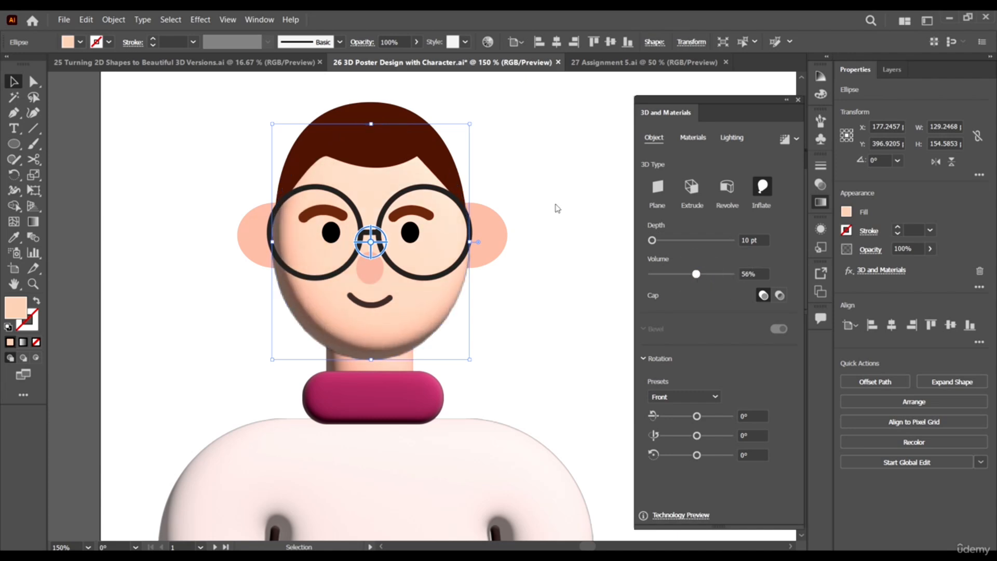
Apply the 3D Inflate effect to the dark brown hair with a depth of 319 pt and a volume of 49%
left_click(327, 123)
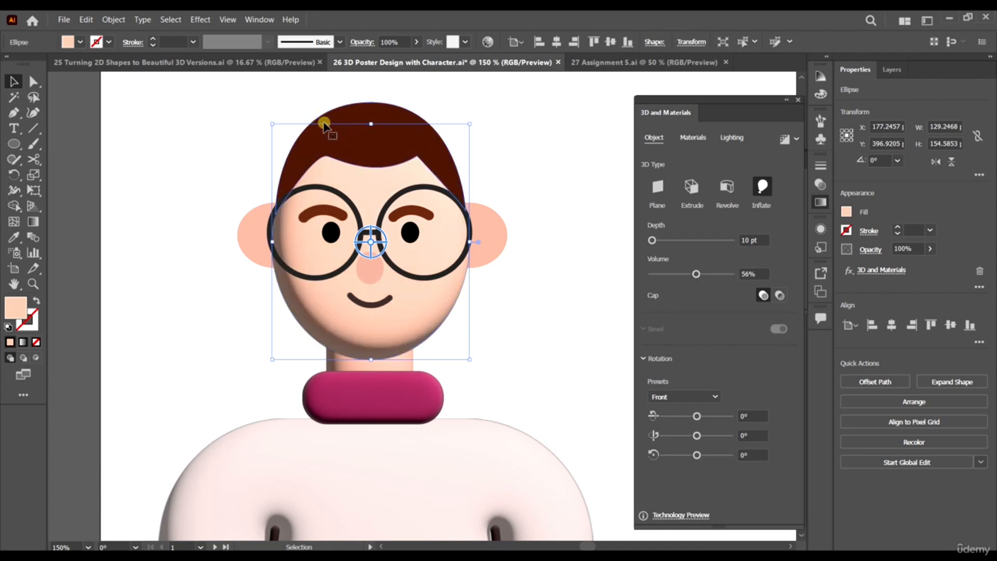
left_click(779, 188)
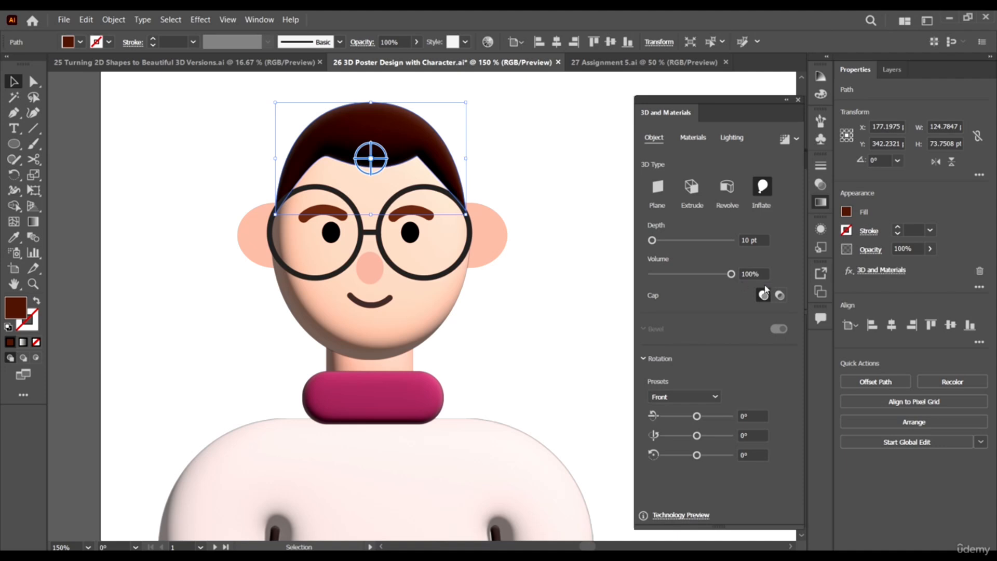
mouse_move(714, 274)
left_mouse_down()
mouse_move(702, 274)
mouse_move(711, 275)
left_mouse_up()
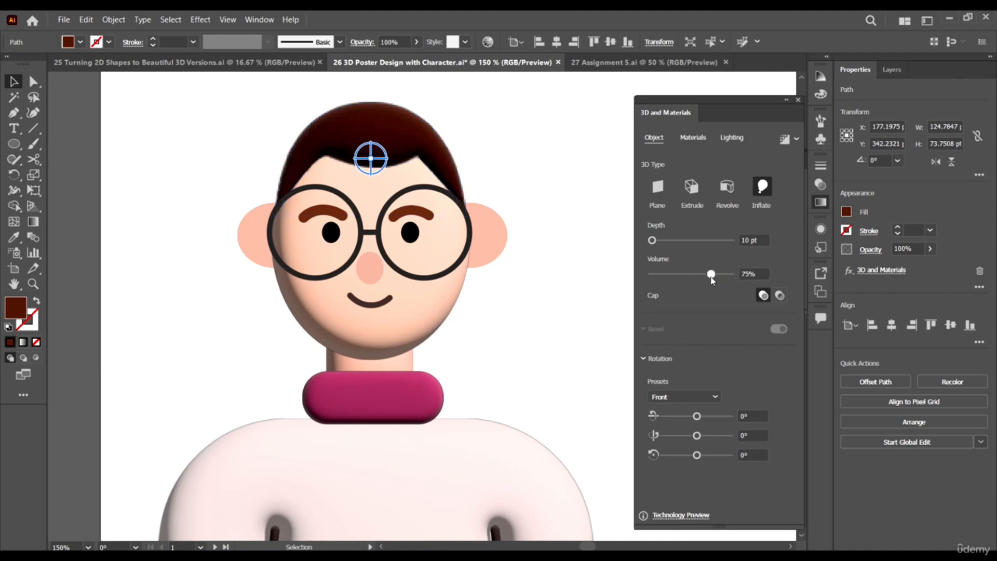
left_click_drag(653, 240, 662, 245)
left_click_drag(693, 274, 690, 274)
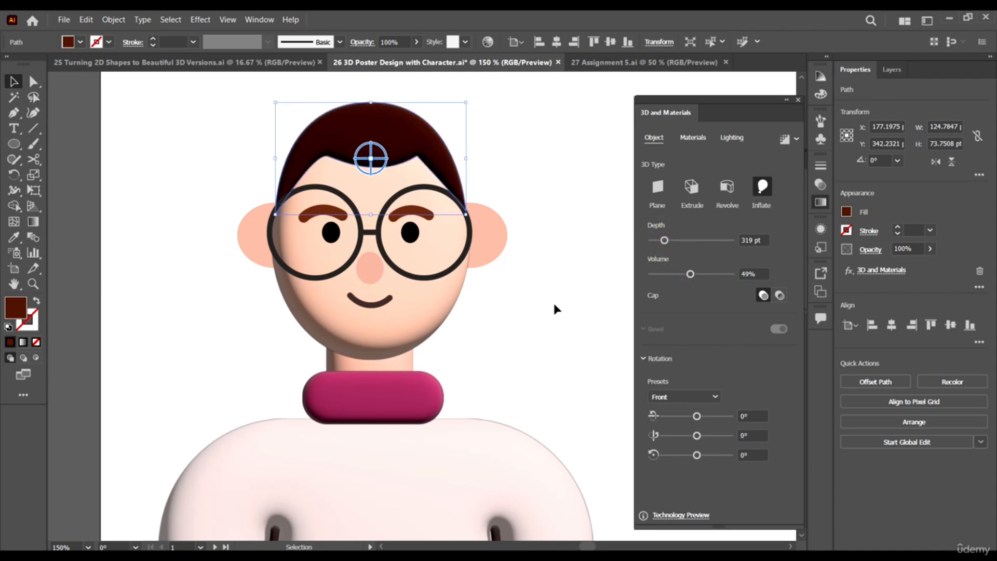
left_click(536, 252)
key("ctrl+plus")
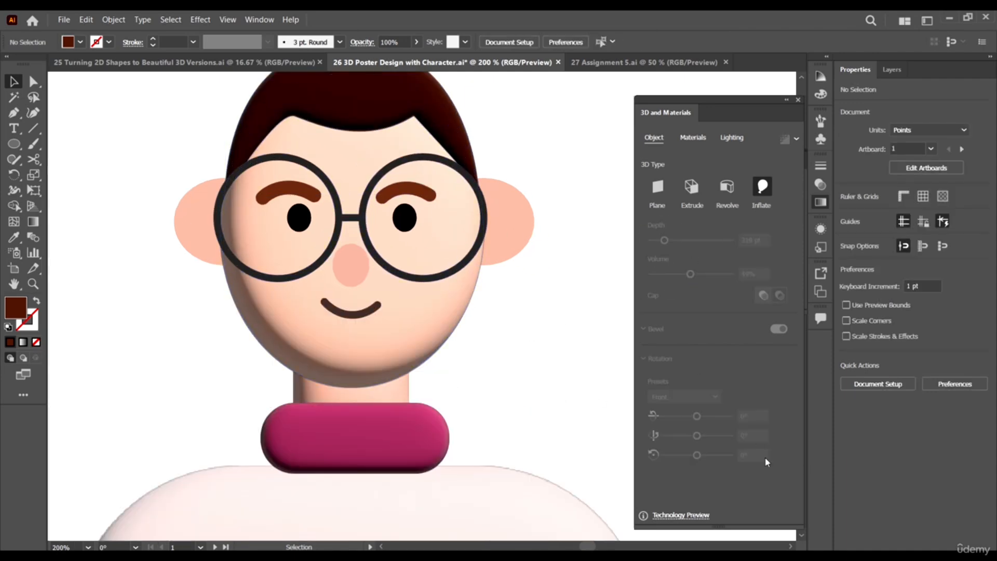
left_click(422, 440)
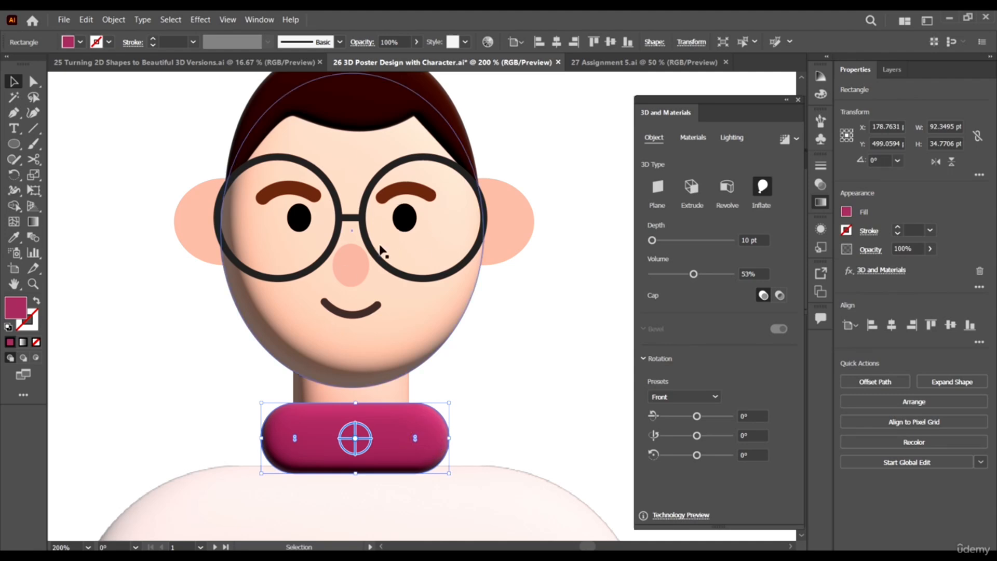
key("ctrl+minus")
key("ctrl+minus")
key("ctrl+minus")
key("ctrl+minus")
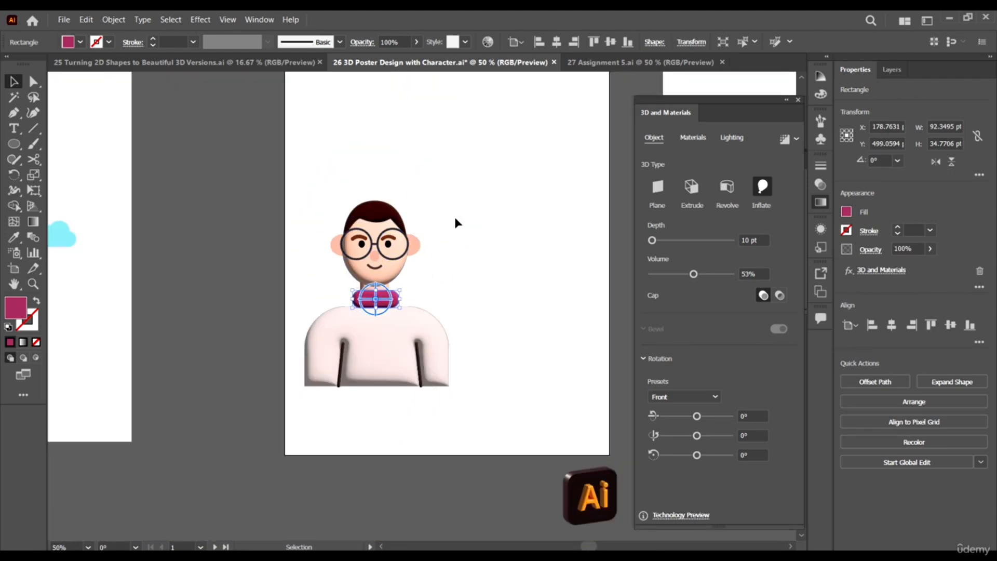
Apply the 3D Inflate effect to both of the character's ears, one after the other
scroll(395, 195, "up", 4)
left_click(481, 396)
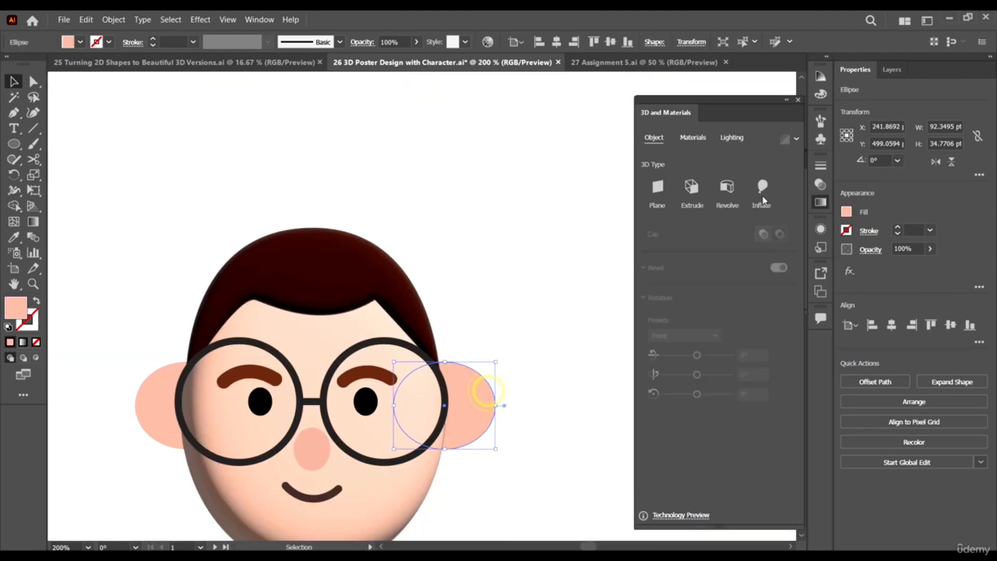
left_click(761, 185)
scroll(252, 342, "down", 1)
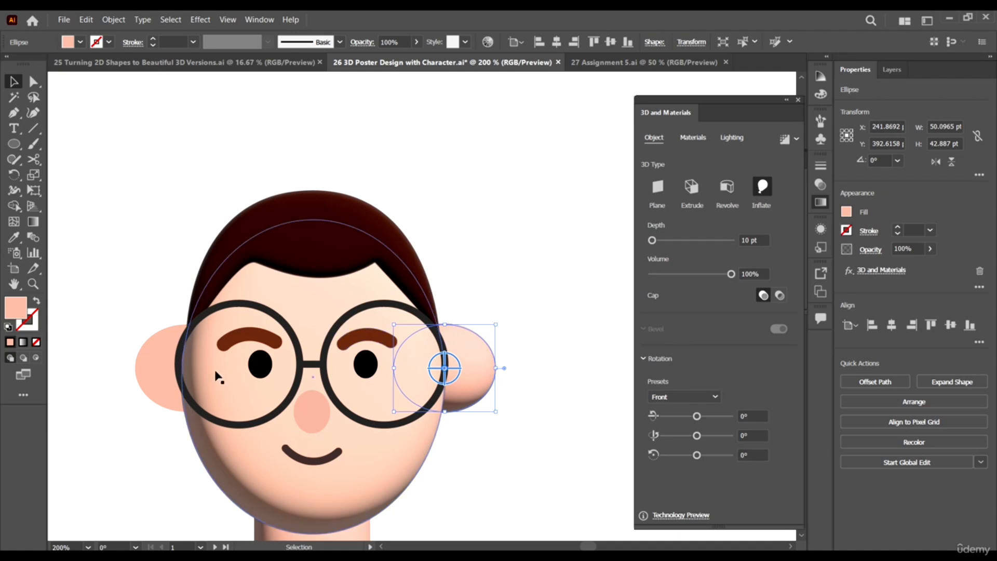
left_click(147, 347)
left_click(761, 185)
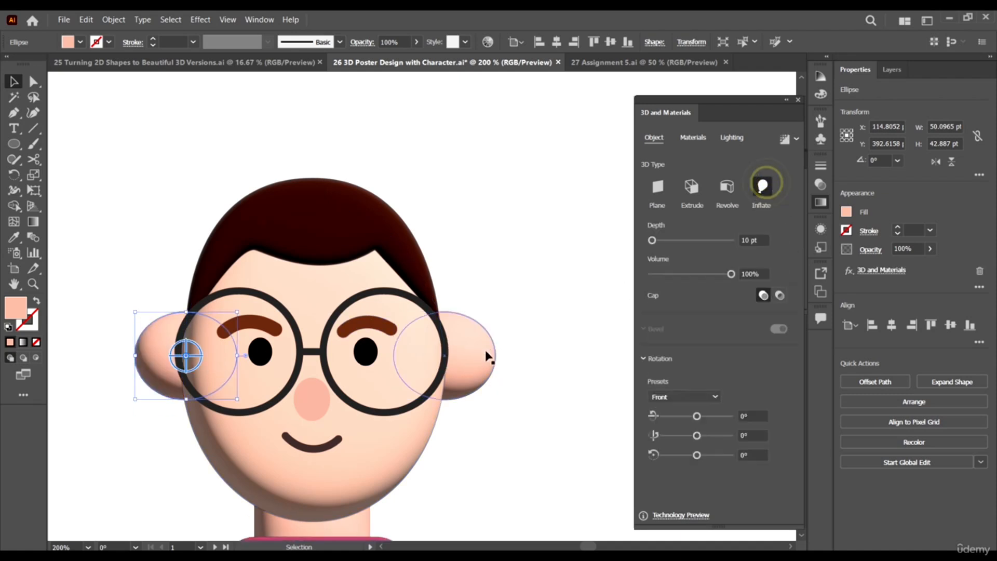
scroll(422, 447, "down", 1)
left_click(461, 431)
Apply the 3D Inflate effect to the nose ellipse
left_click(311, 373)
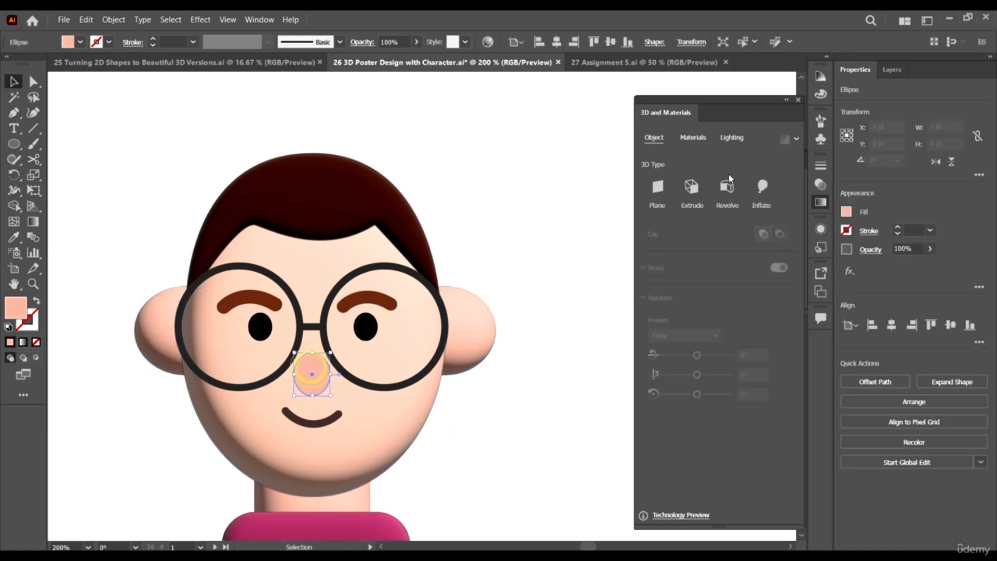
left_click(758, 187)
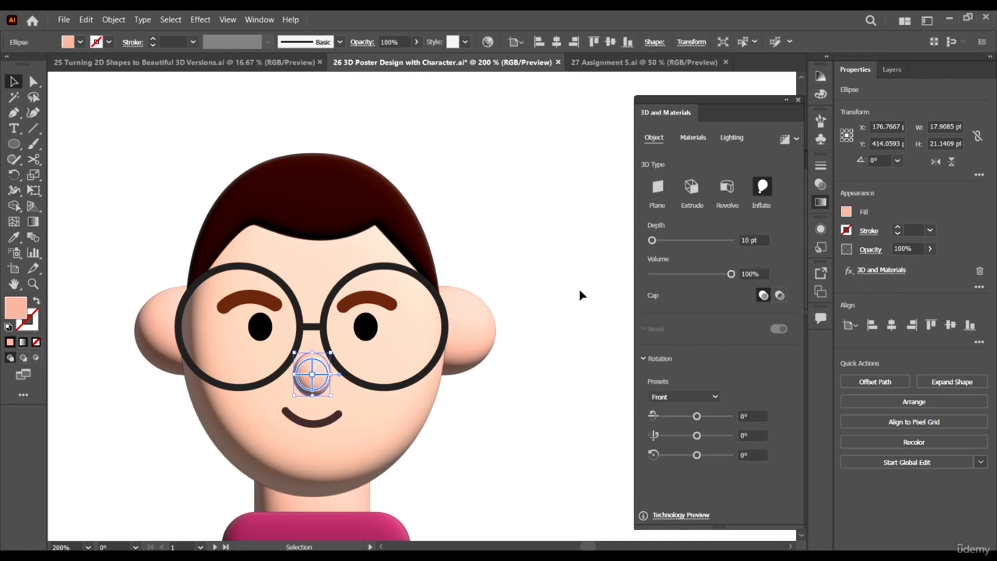
left_click(543, 409)
Apply the 3D Inflate effect to the two brown eyebrows together
scroll(498, 367, "down", 1)
scroll(447, 350, "up", 2)
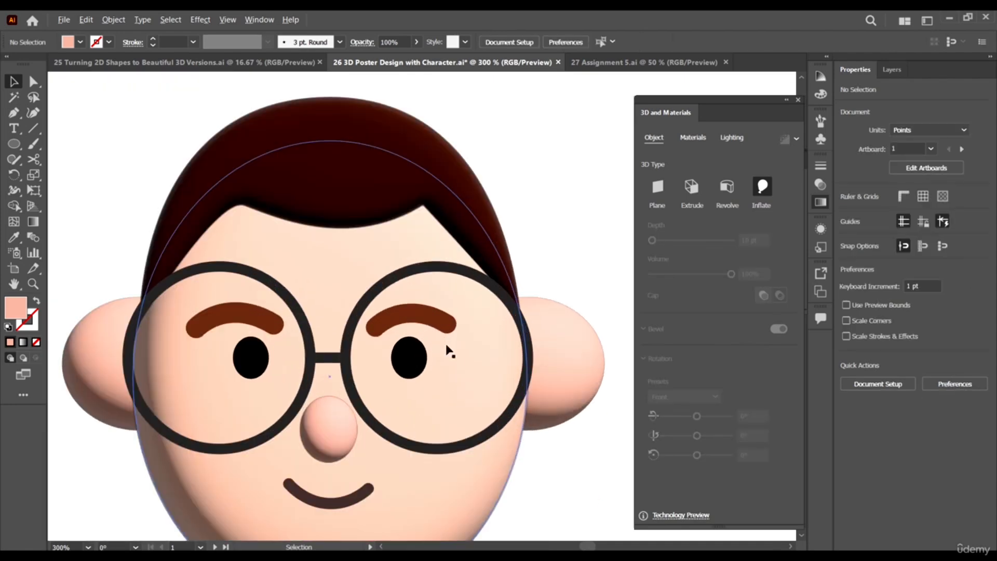
left_click(446, 324)
scroll(412, 323, "down", 1)
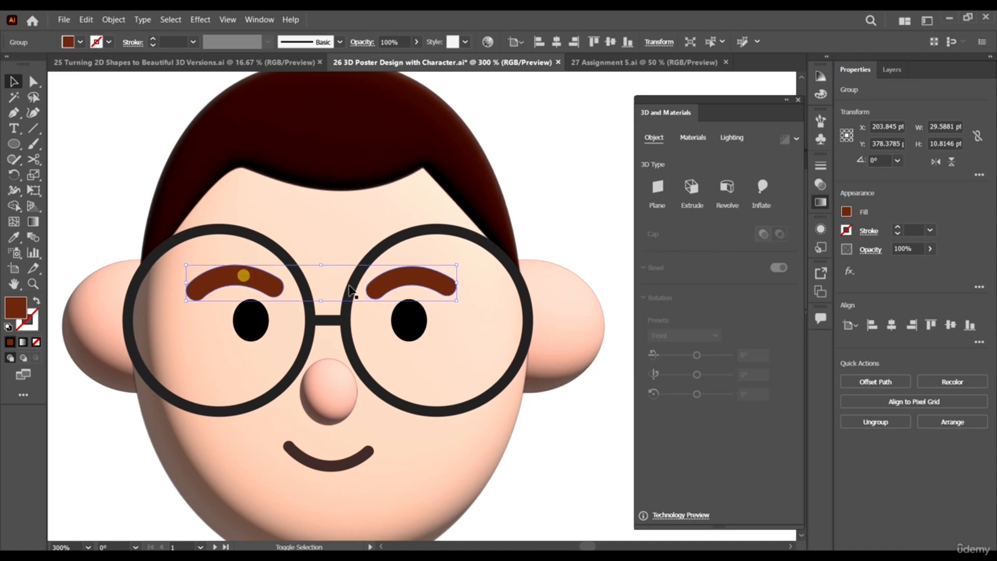
left_click(241, 276, "shift")
left_click(763, 188)
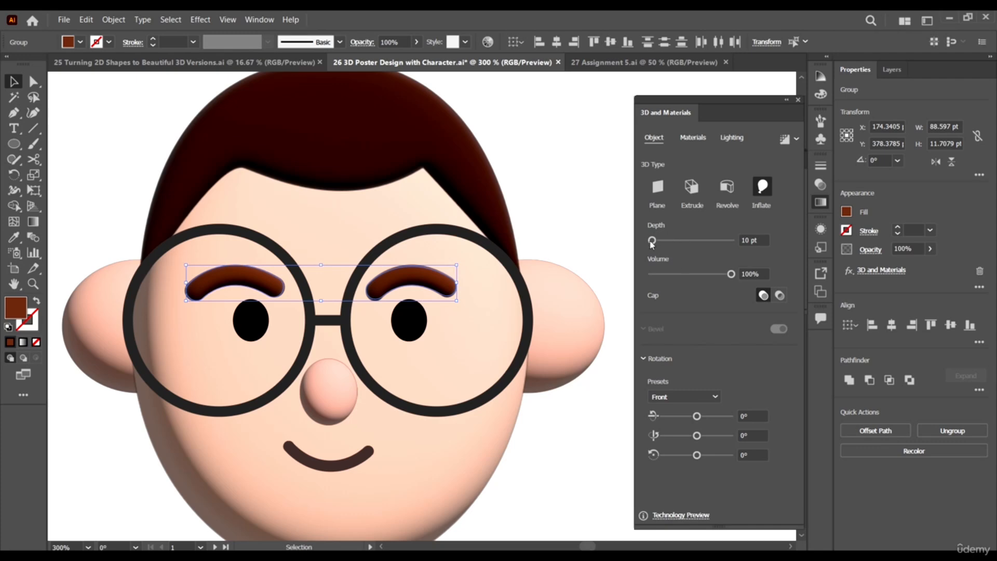
Set the inflated eyebrows' depth to 995 pt and their volume to 99%
mouse_move(687, 243)
left_mouse_down()
mouse_move(703, 245)
mouse_move(691, 243)
left_mouse_up()
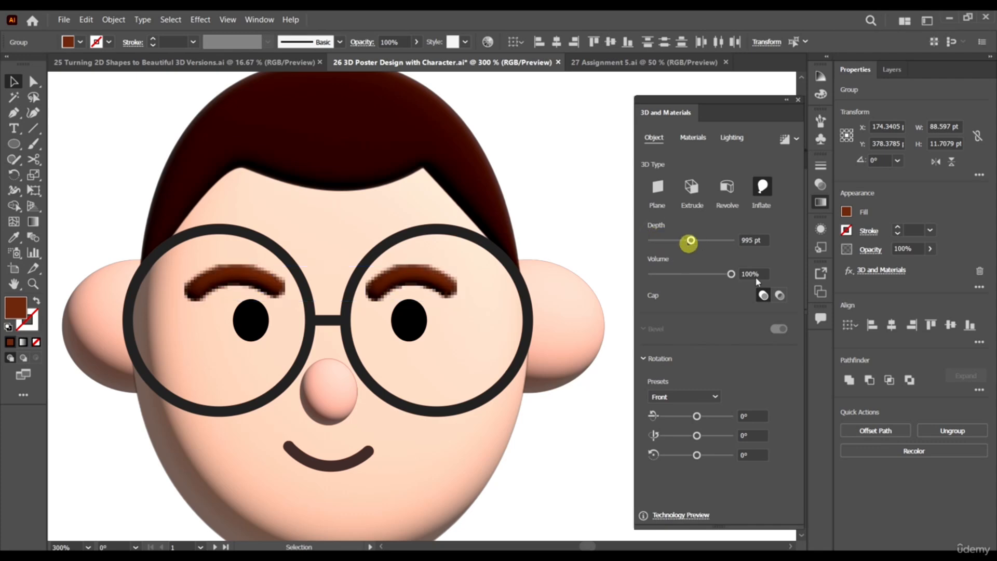
left_click_drag(732, 274, 704, 271)
left_click(731, 274)
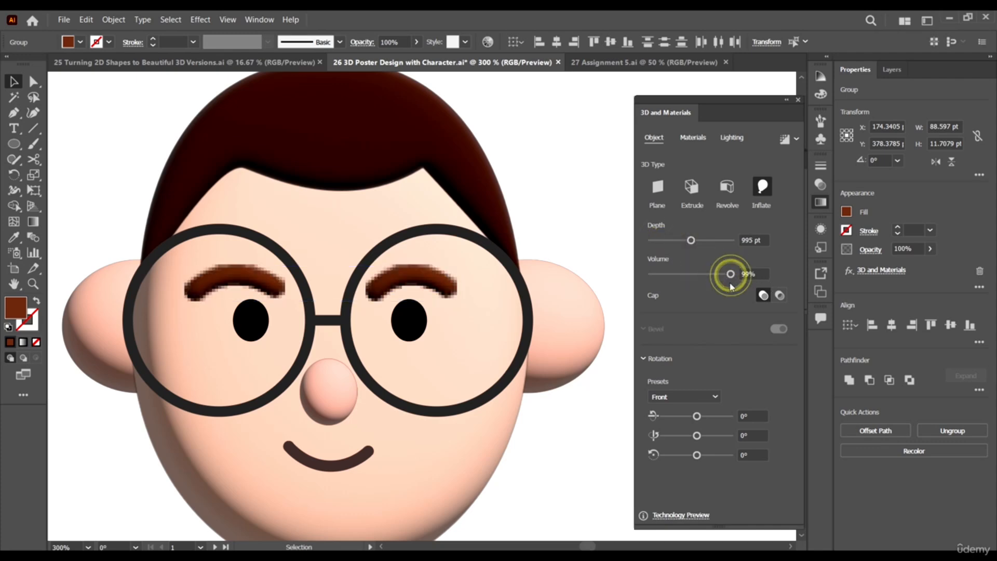
scroll(462, 303, "down", 5)
scroll(508, 381, "up", 2)
left_click(507, 338)
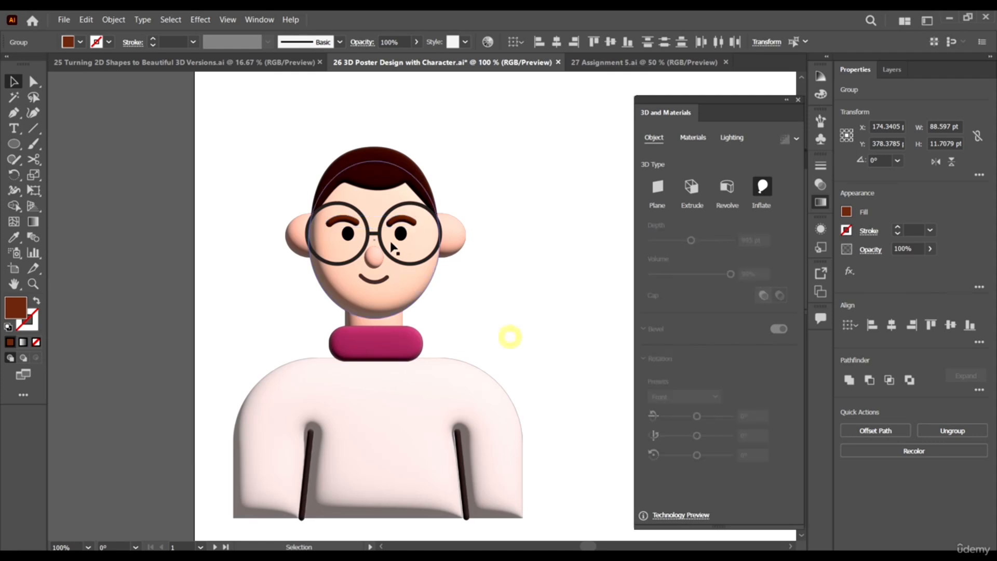
Apply the 3D Inflate effect to both black eye ellipses together
scroll(421, 249, "up", 4)
left_click(445, 213)
left_click(218, 211, "shift")
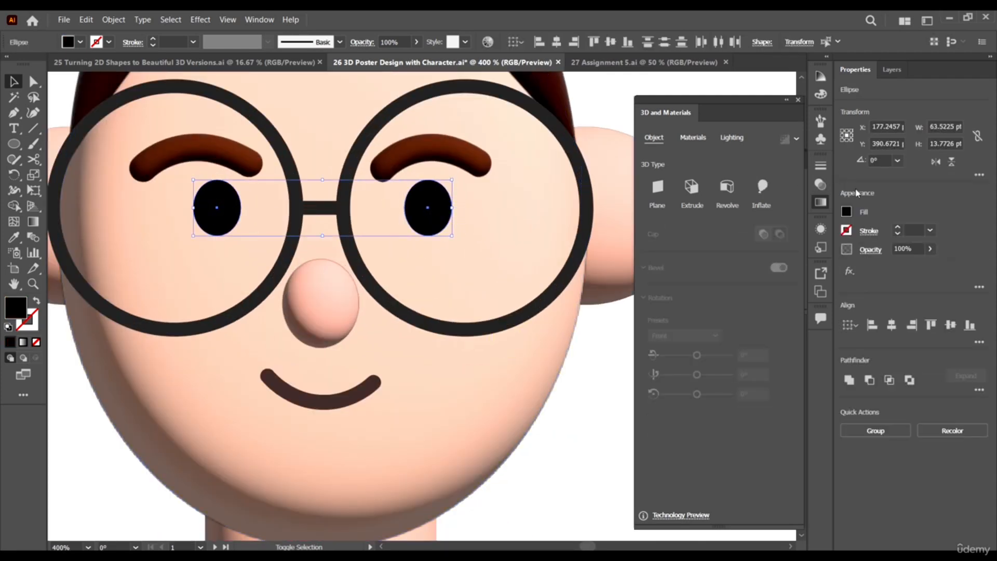
left_click(767, 188)
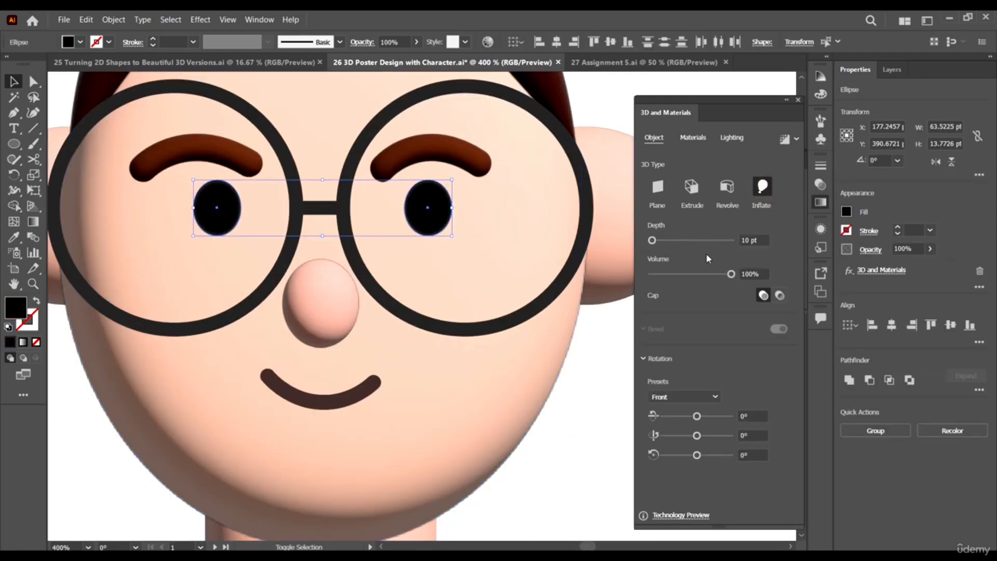
left_click(597, 348)
key("ctrl+1")
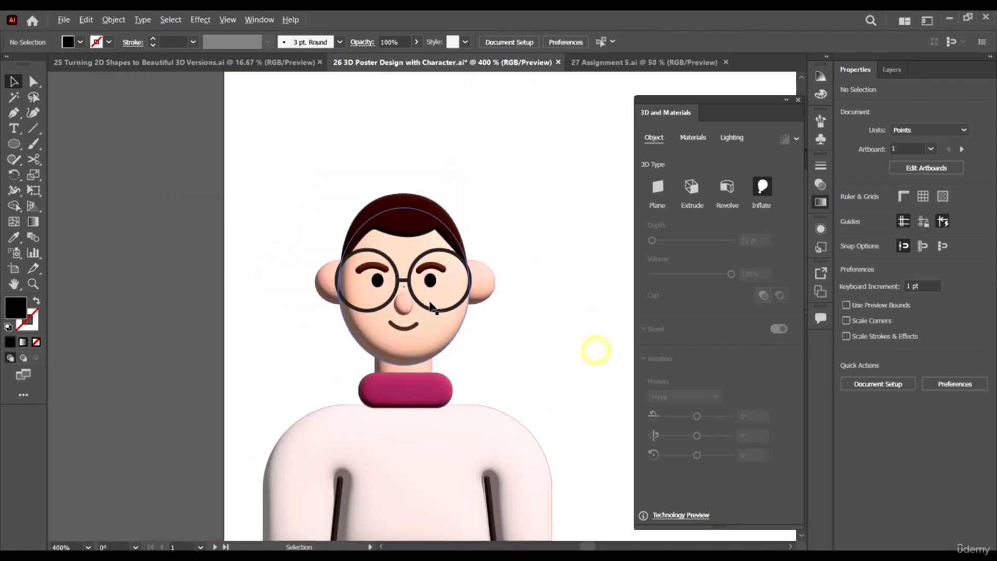
Apply the 3D Inflate effect to the smiling mouth line
scroll(402, 350, "up", 5)
left_click(431, 258)
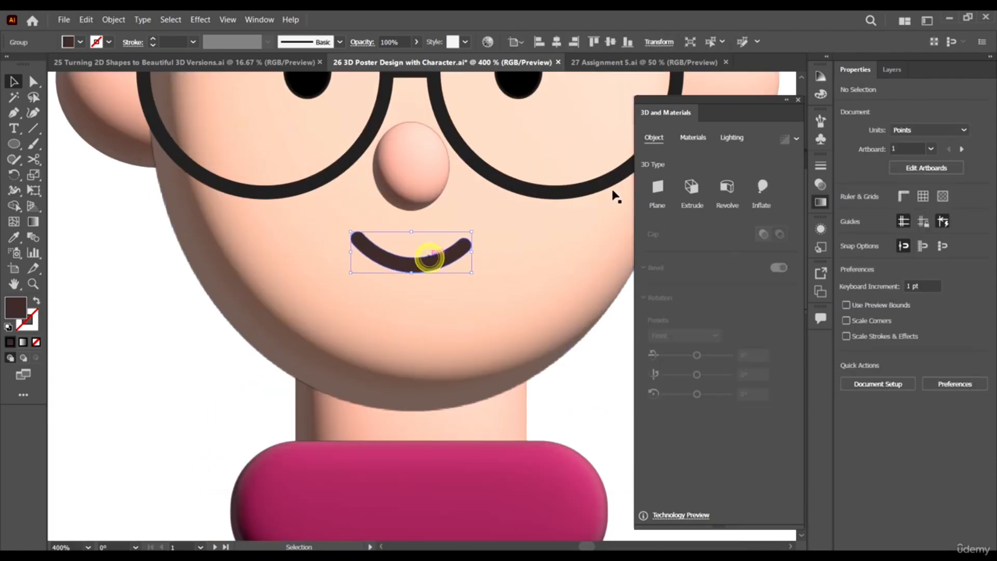
left_click(763, 188)
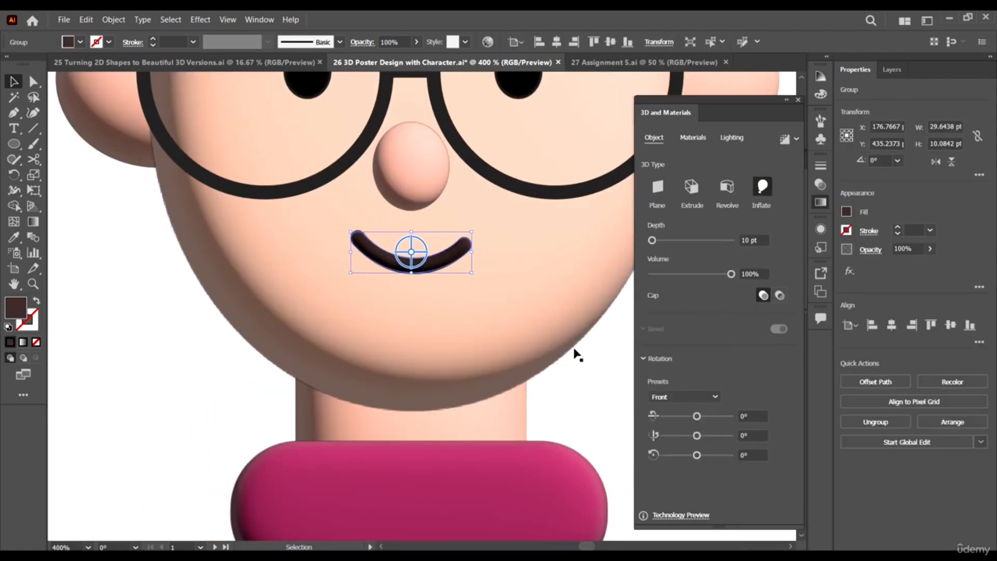
left_click(588, 369)
key("ctrl+1")
left_click(522, 305)
scroll(522, 305, "down", 2)
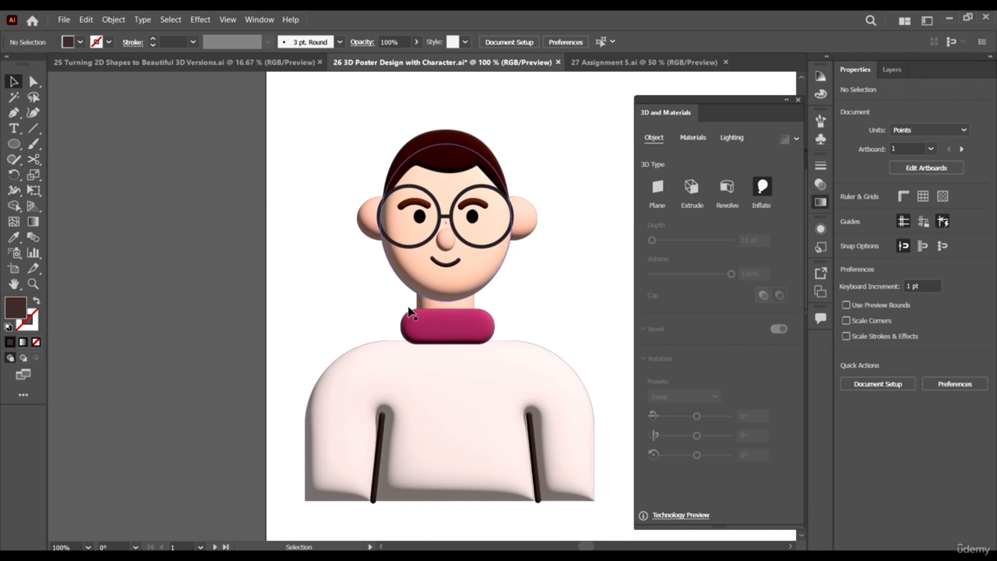
Examine the inflated face, eyebrows, eyes and still-flat glasses up close
left_click(464, 294)
scroll(457, 167, "up", 2)
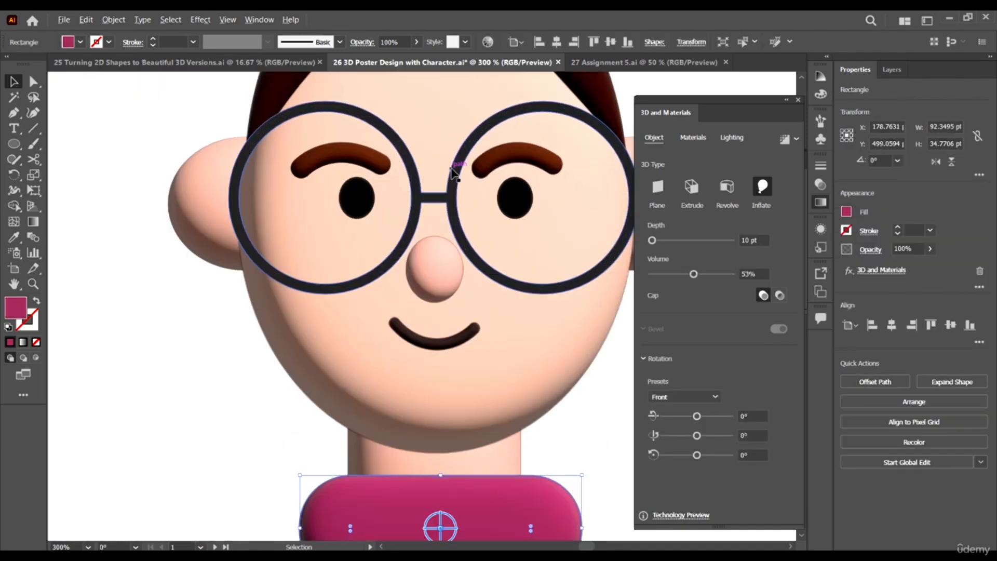
scroll(443, 276, "down", 1)
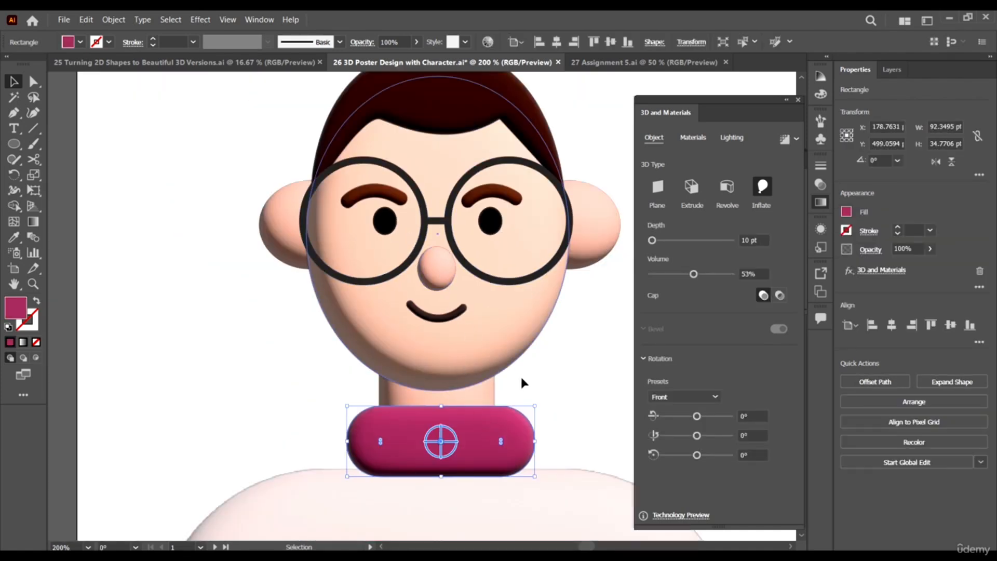
scroll(552, 294, "down", 2)
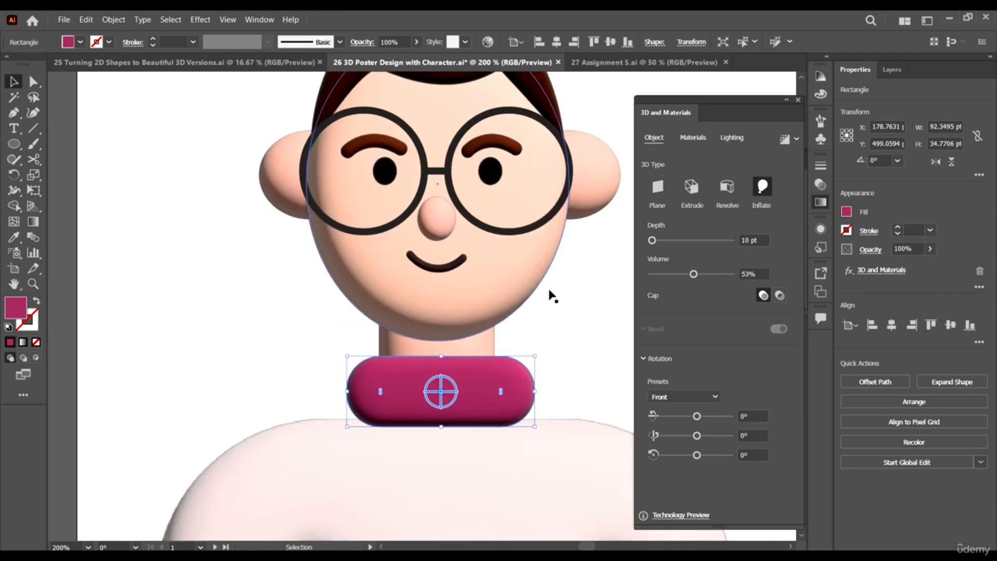
scroll(532, 242, "up", 2)
scroll(577, 164, "up", 4)
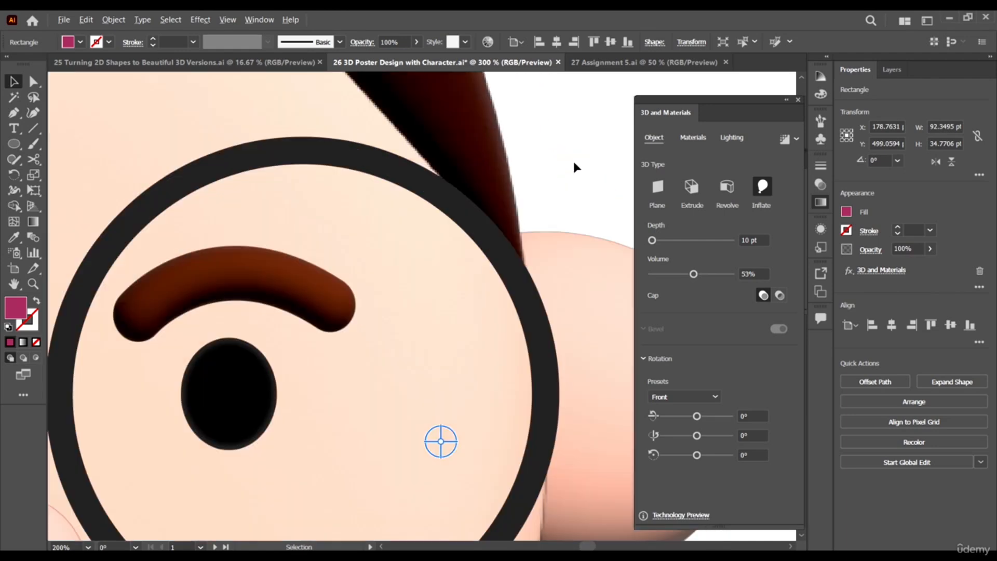
left_click(513, 258)
scroll(513, 259, "down", 4)
scroll(349, 289, "down", 2)
scroll(359, 274, "up", 2)
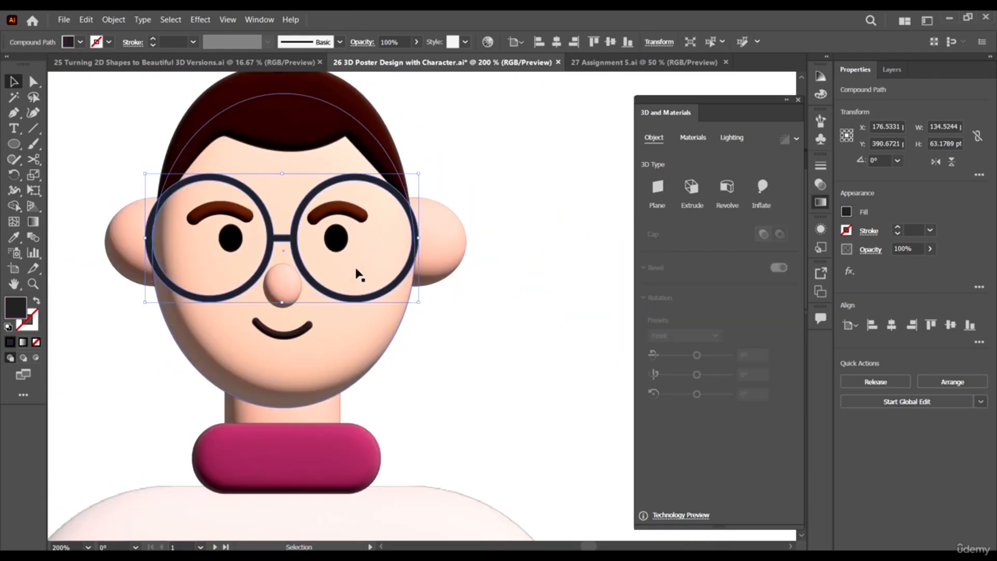
Set the pink collar's inflate depth to 527 pt and its volume to 69%
left_click(349, 451)
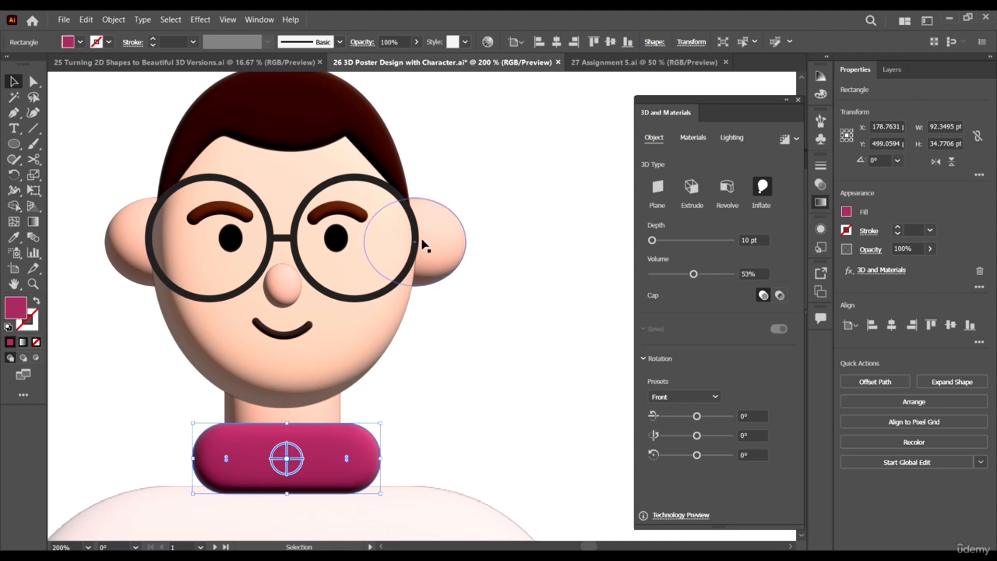
left_click(672, 240)
left_click(711, 274)
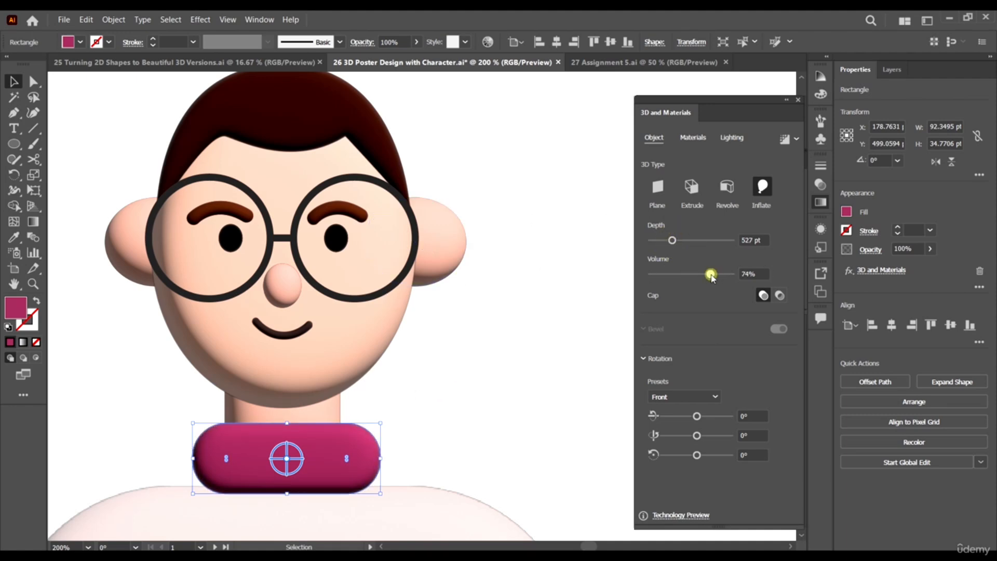
left_click_drag(711, 276, 710, 280)
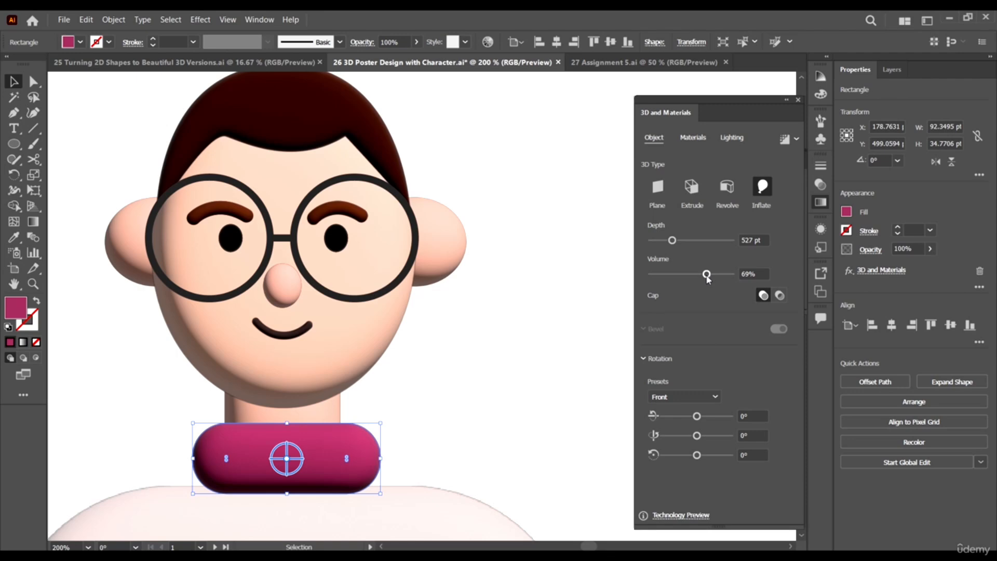
scroll(471, 343, "down", 3)
left_click(571, 311)
Review the whole inflated character on its artboard at different magnifications
scroll(344, 283, "down", 2)
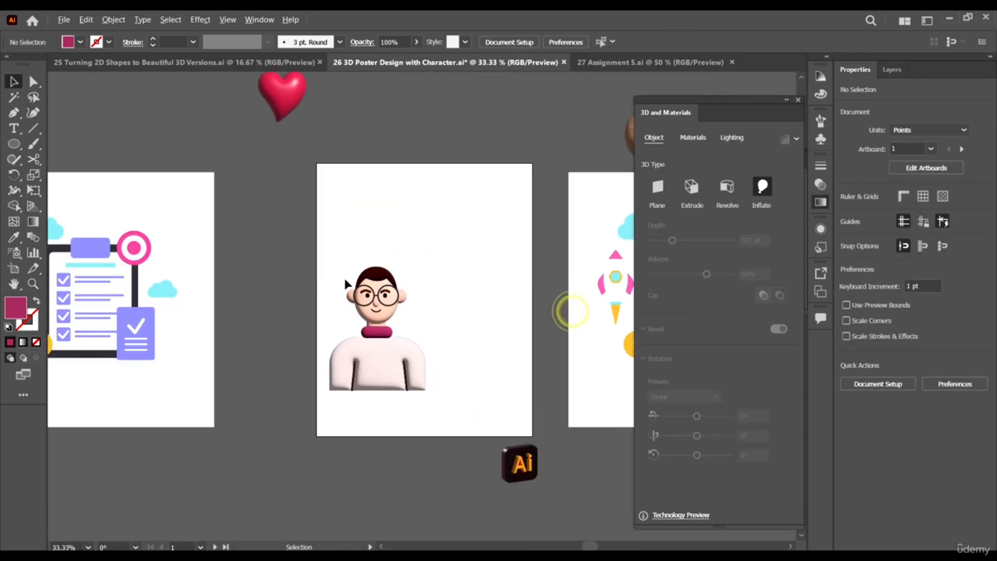
scroll(459, 353, "up", 2)
scroll(457, 358, "up", 1)
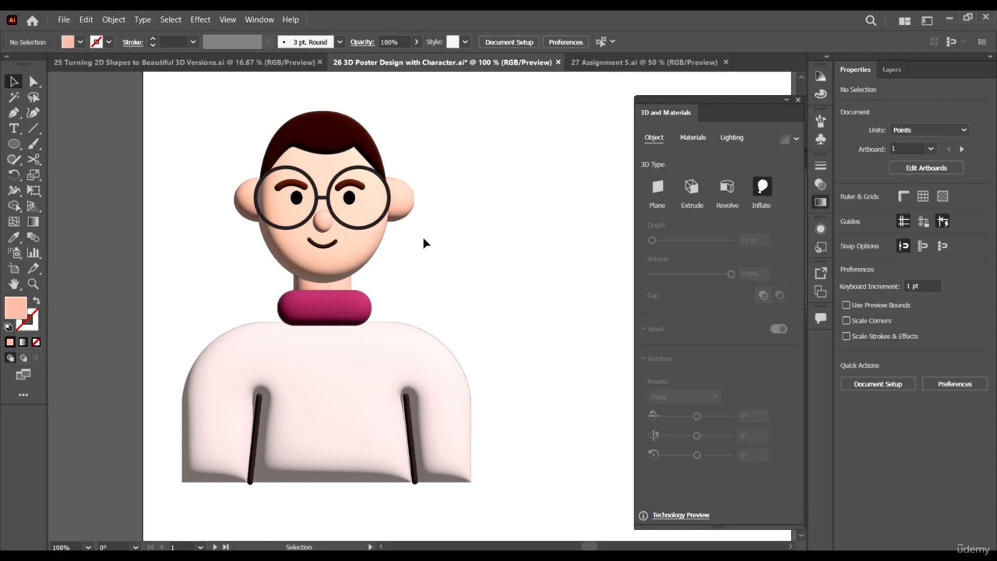
scroll(416, 235, "up", 2)
scroll(438, 267, "down", 2)
scroll(415, 273, "down", 3)
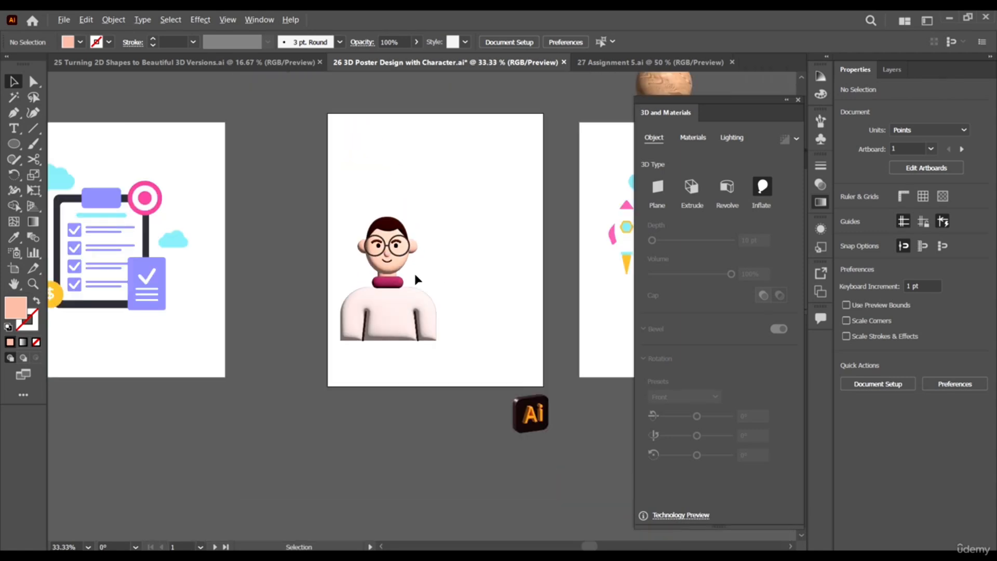
scroll(415, 273, "up", 3)
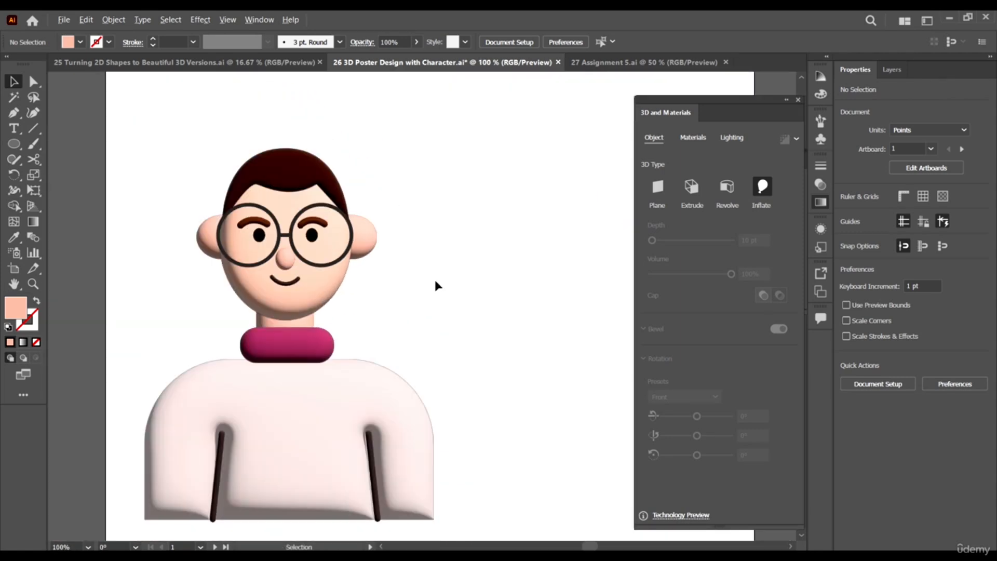
scroll(436, 281, "down", 1)
scroll(450, 315, "down", 1)
scroll(448, 312, "left", 2)
scroll(446, 311, "right", 3)
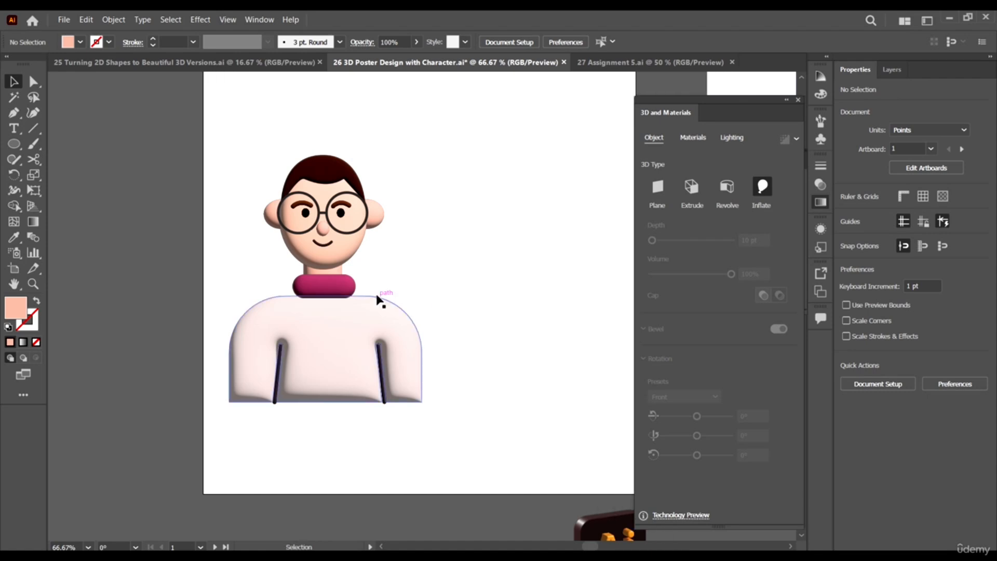
Enable ray tracing at medium quality with noise reduction for the white sweater and render it
scroll(378, 299, "up", 1)
left_click(383, 330)
left_click(796, 140)
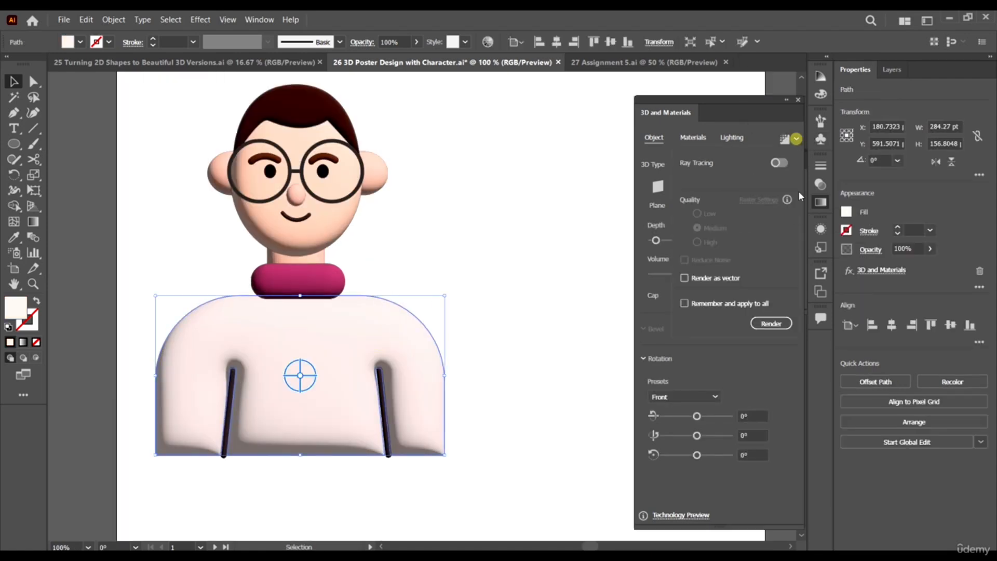
left_click(780, 166)
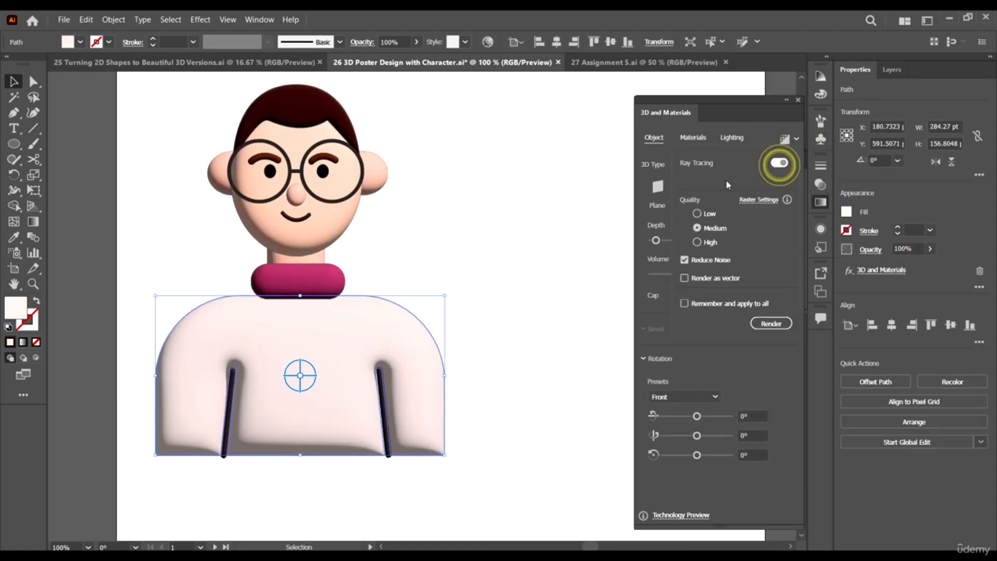
left_click(772, 324)
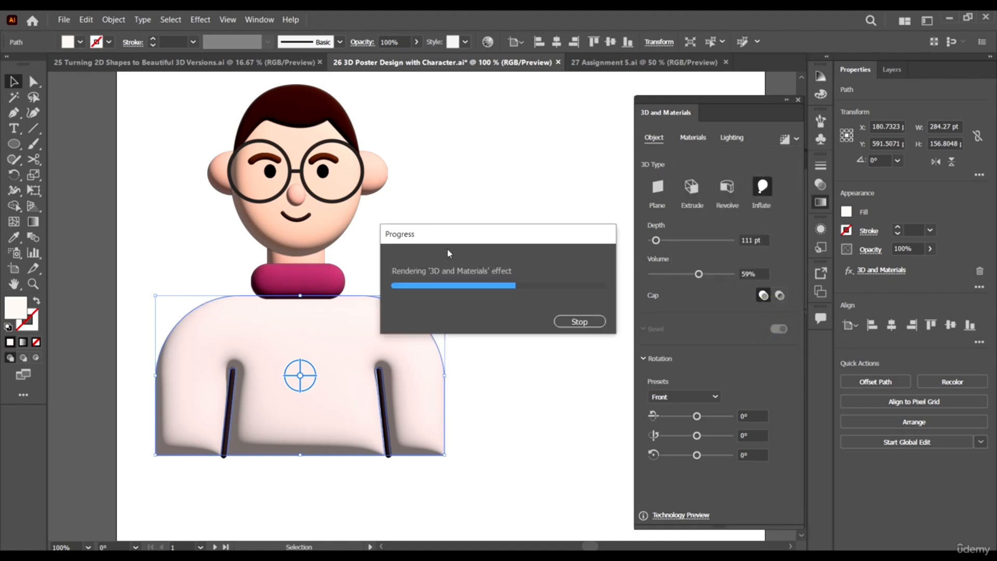
Inspect the ray-traced sweater's shading and grain around the sleeve line and over the whole body
scroll(565, 242, "down", 2)
scroll(398, 310, "up", 4)
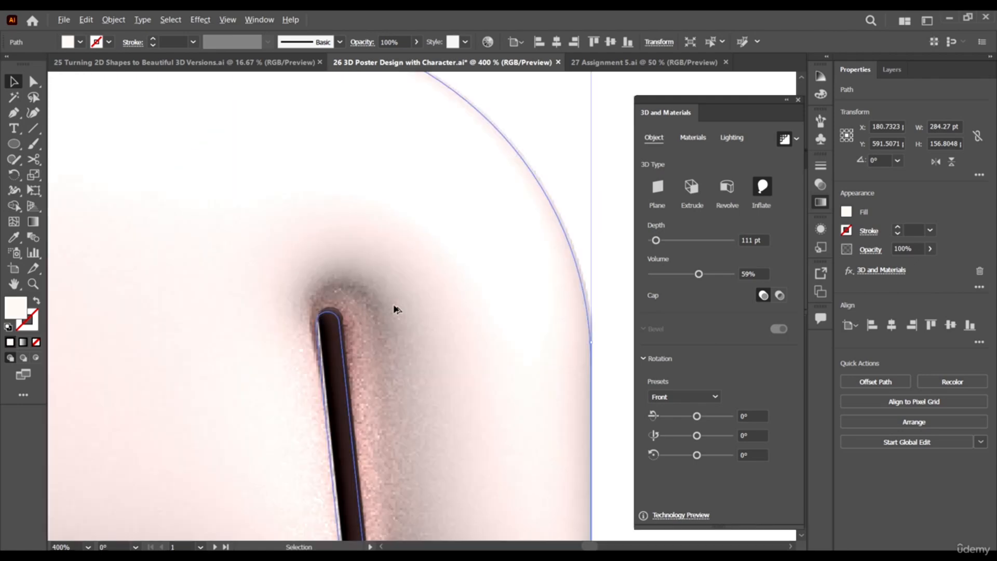
scroll(398, 309, "down", 5)
scroll(412, 322, "up", 3)
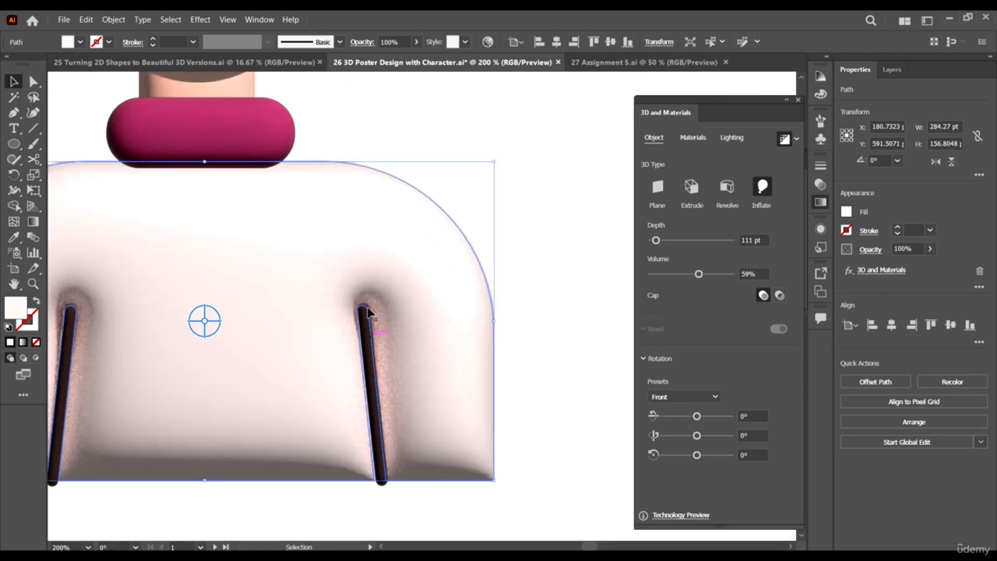
scroll(472, 439, "down", 3)
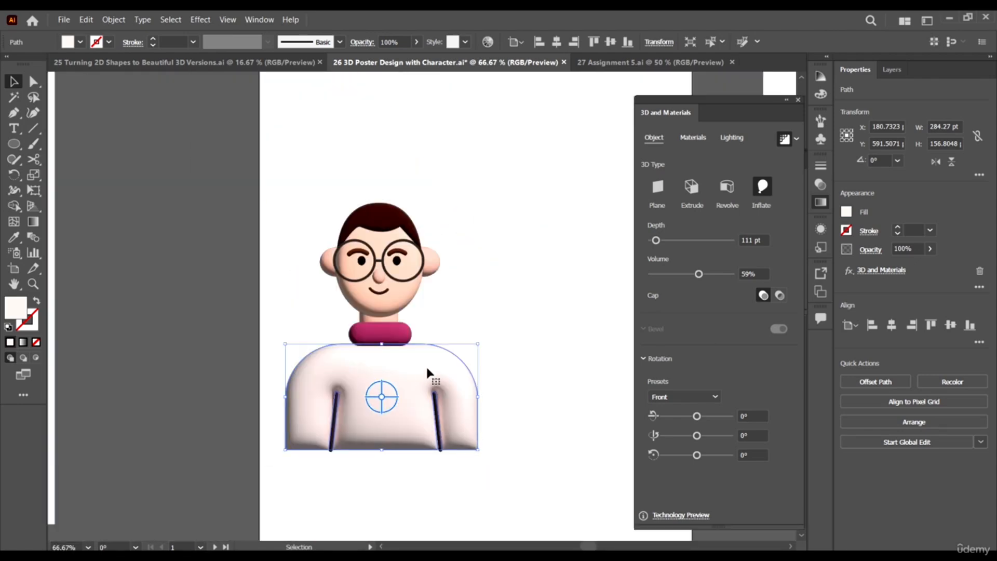
scroll(484, 443, "up", 3)
scroll(412, 338, "up", 1)
scroll(425, 367, "down", 2)
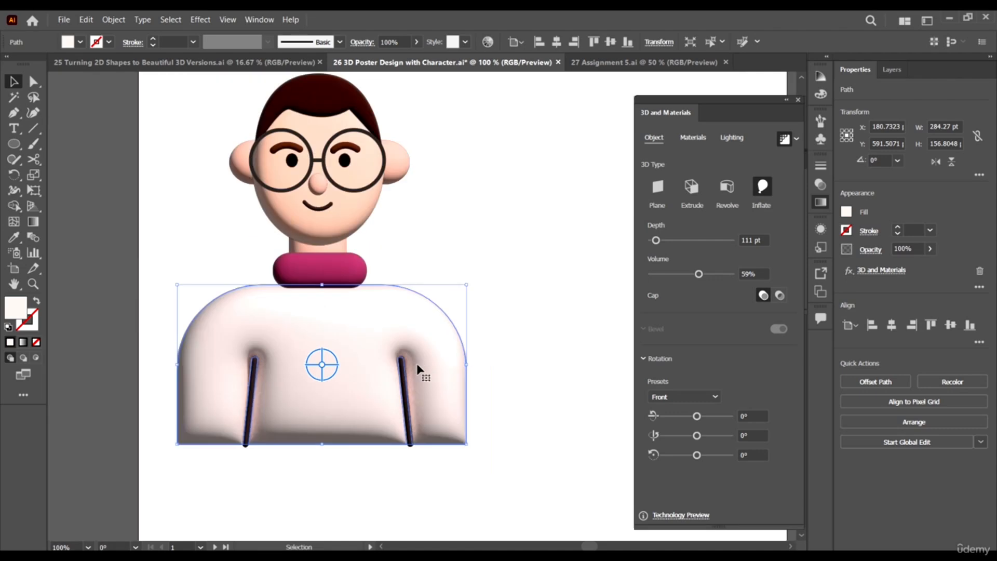
Enable ray tracing at medium quality for the dark right-hand sleeve line on the sweater and render it
left_click(517, 396)
left_click(403, 372)
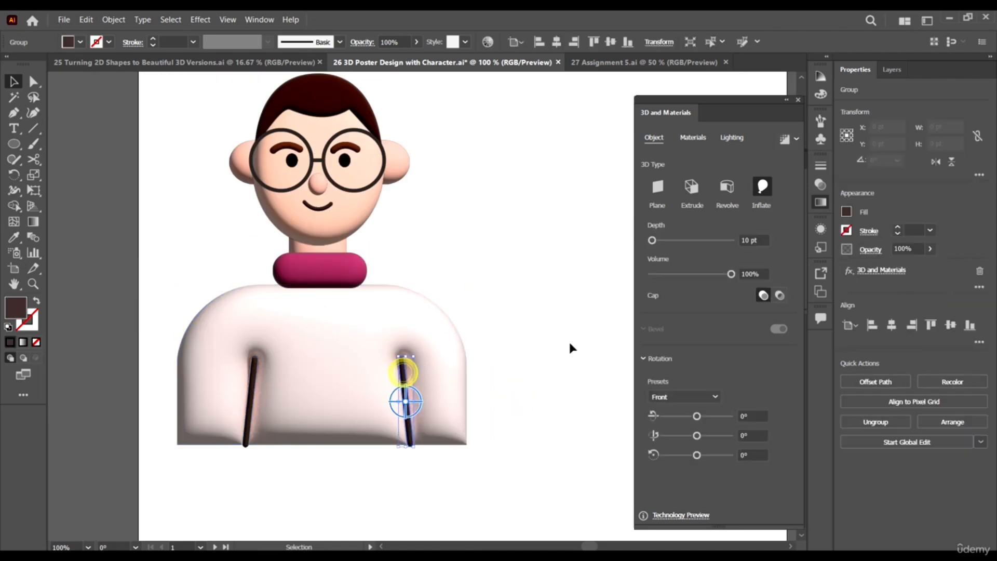
left_click(796, 140)
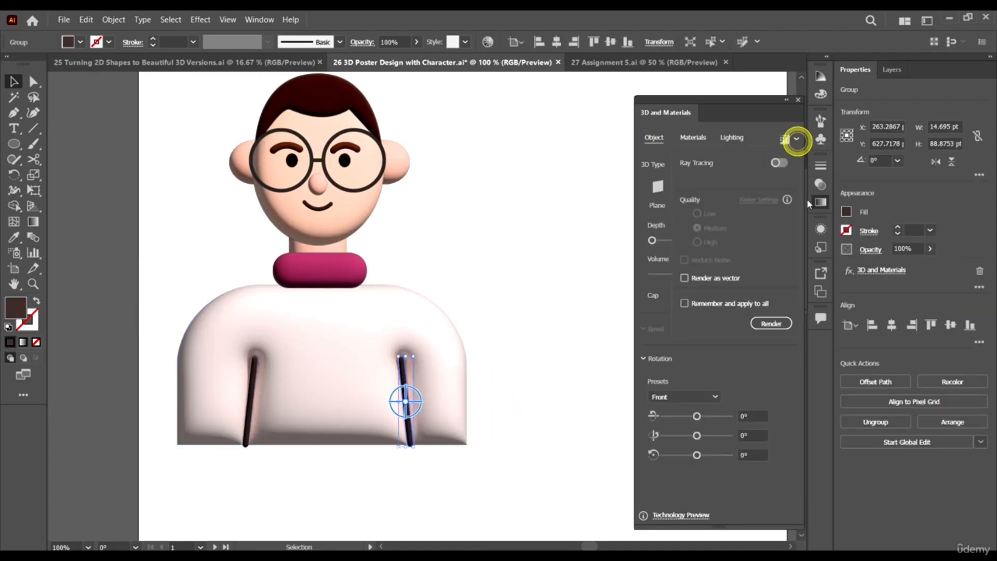
left_click(779, 163)
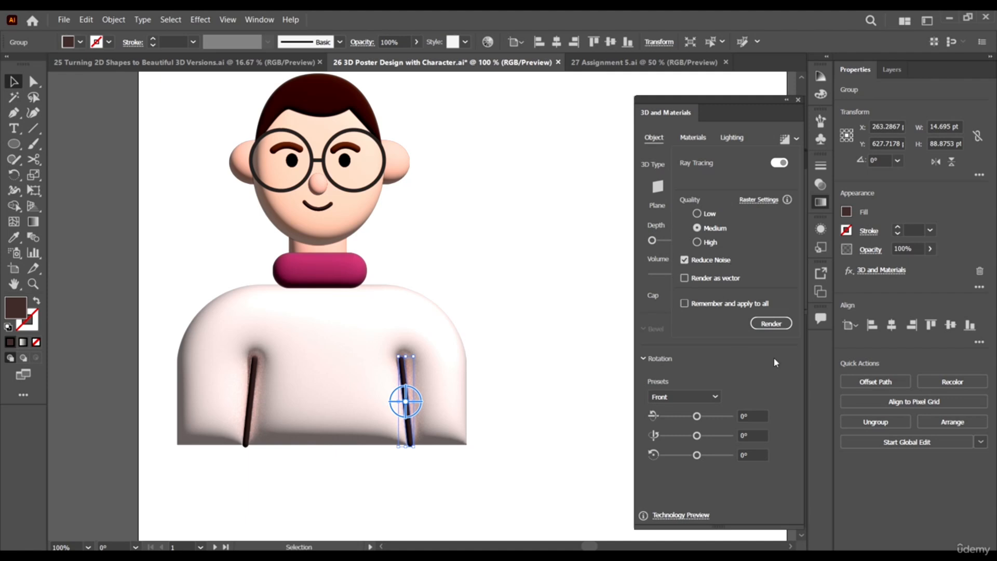
left_click(772, 323)
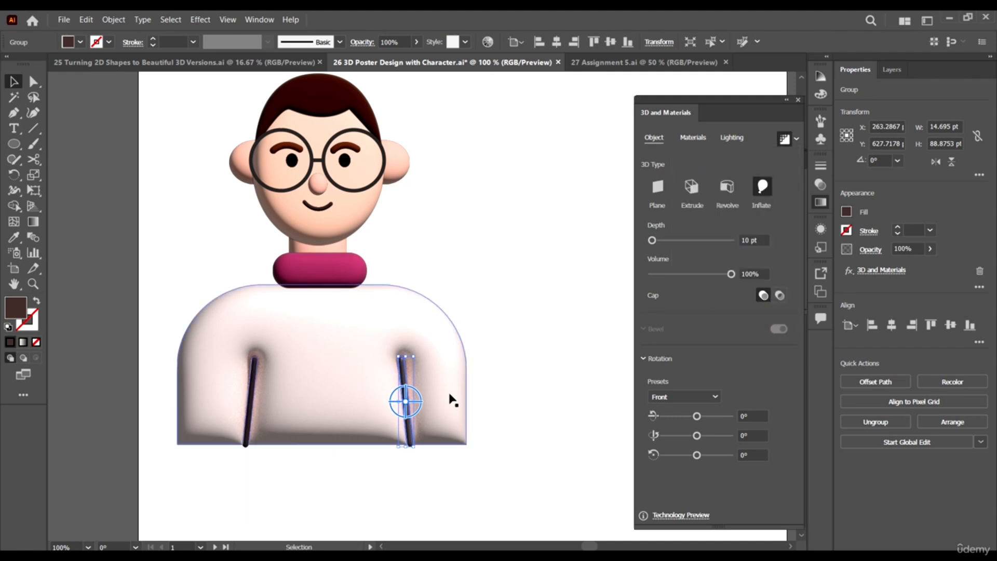
Render the dark left-hand sleeve line with ray tracing at medium quality, and leave everything deselected
scroll(451, 396, "down", 3)
scroll(221, 341, "up", 2)
left_click(252, 351)
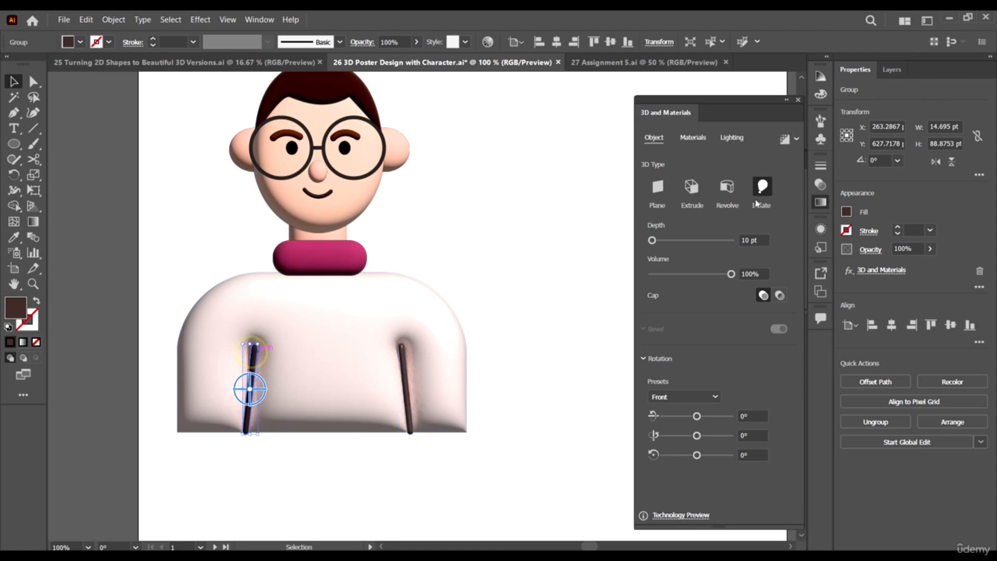
left_click(798, 140)
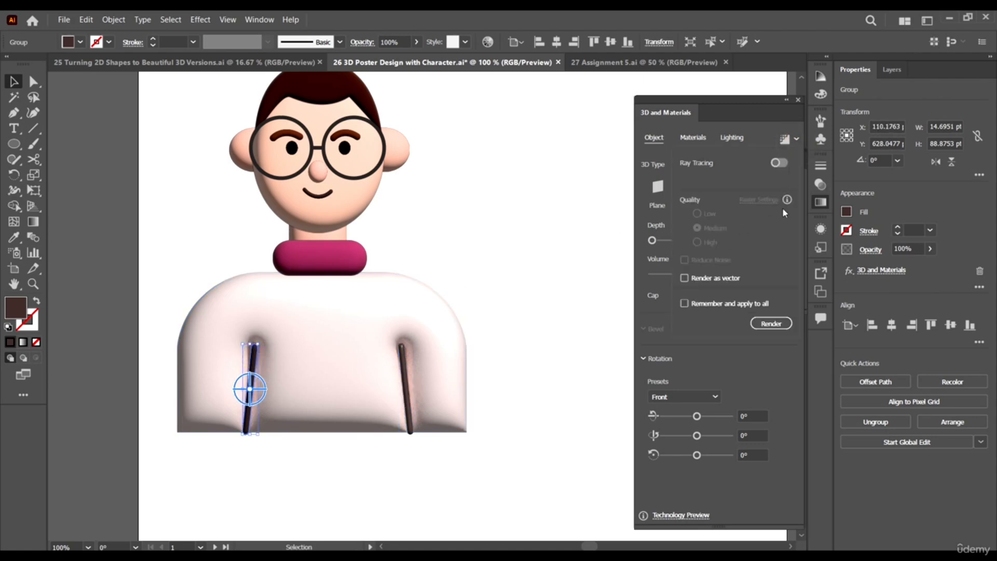
left_click(786, 164)
left_click(712, 228)
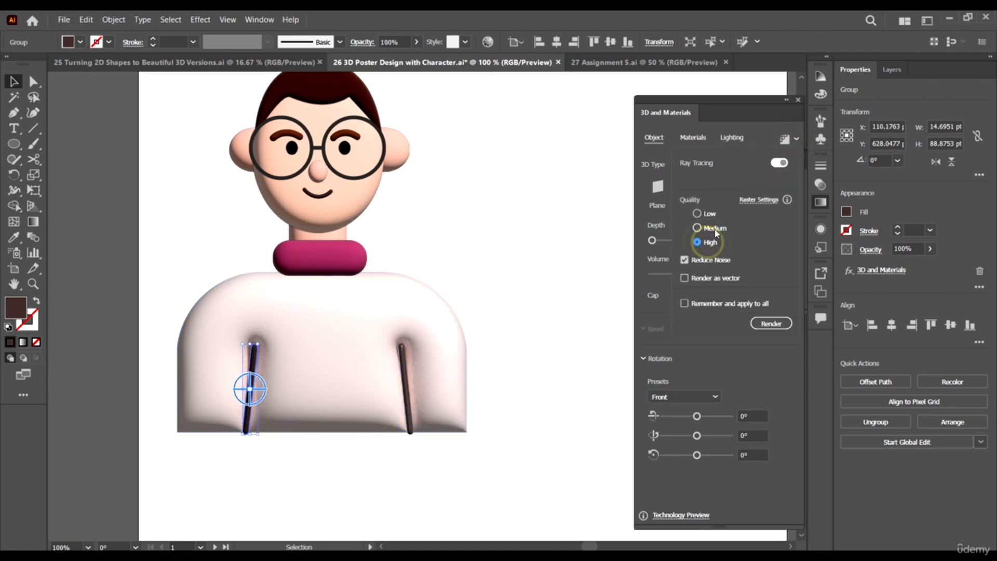
left_click(764, 324)
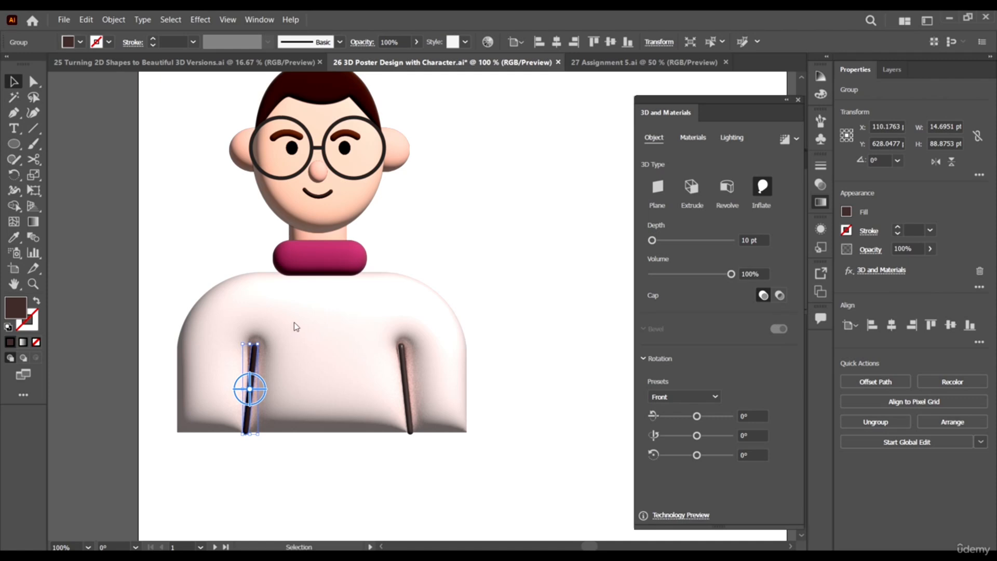
left_click(443, 310)
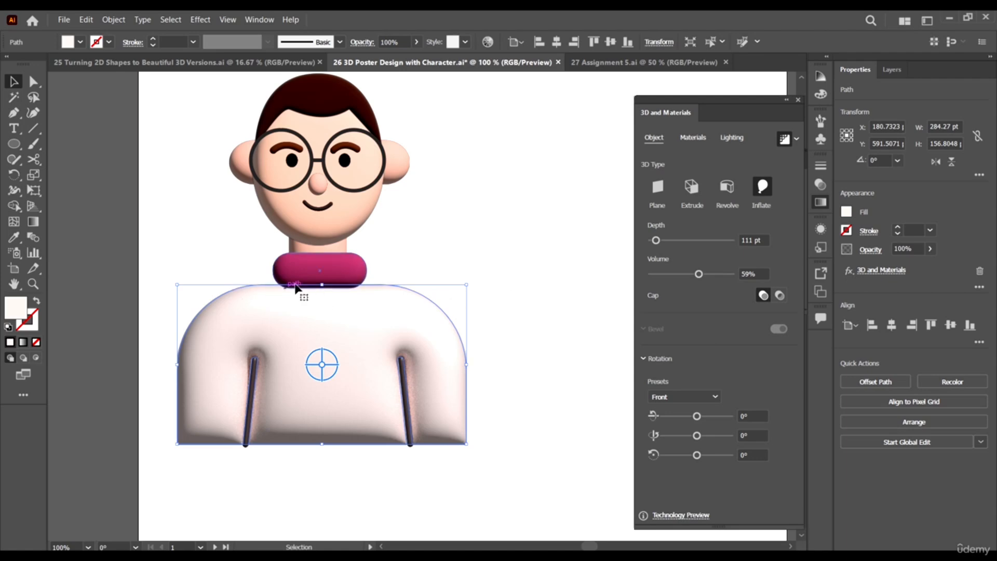
left_click(419, 230)
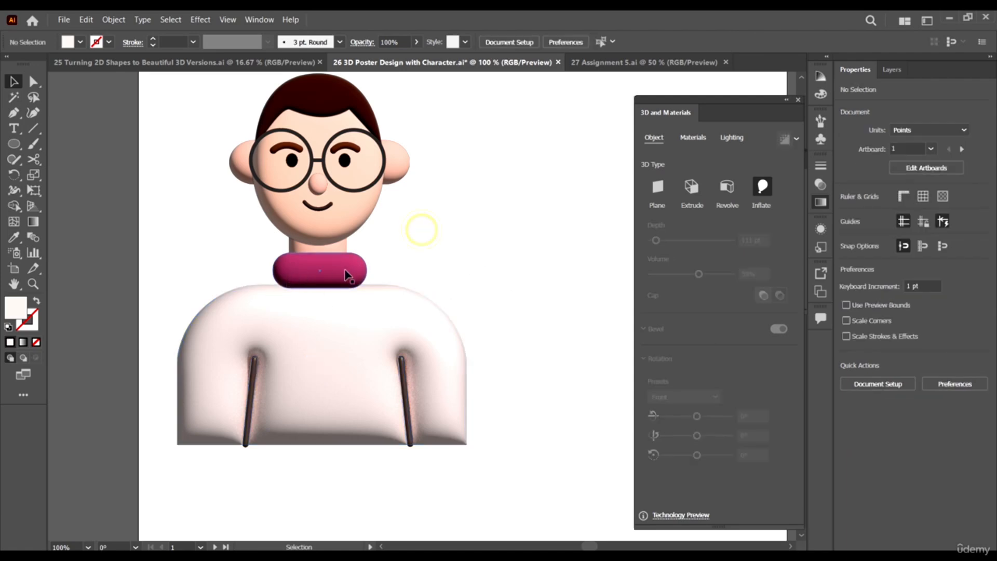
Enable ray tracing at medium quality for the pink collar, render it and deselect it
left_click(350, 275)
left_click(798, 138)
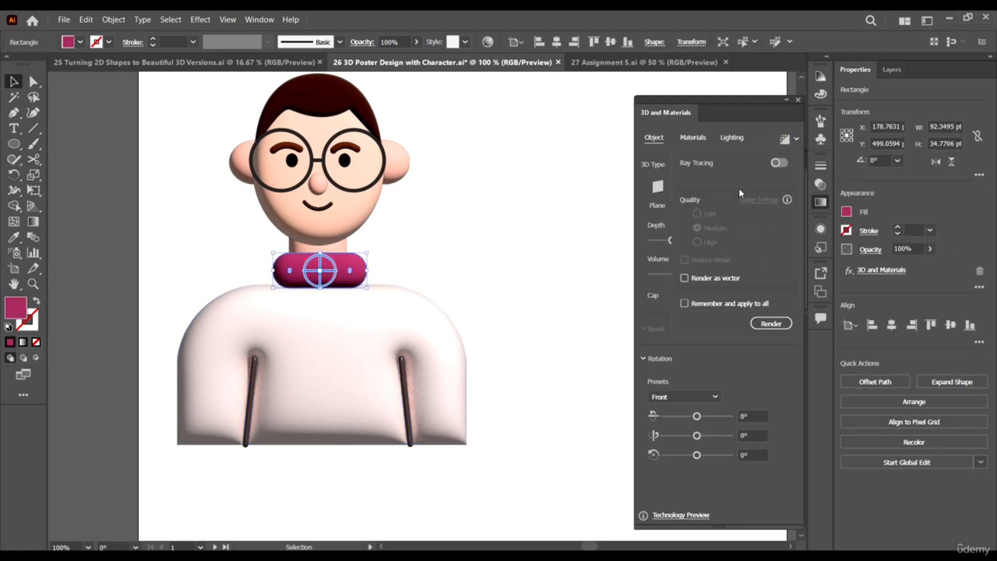
left_click(780, 162)
left_click(698, 228)
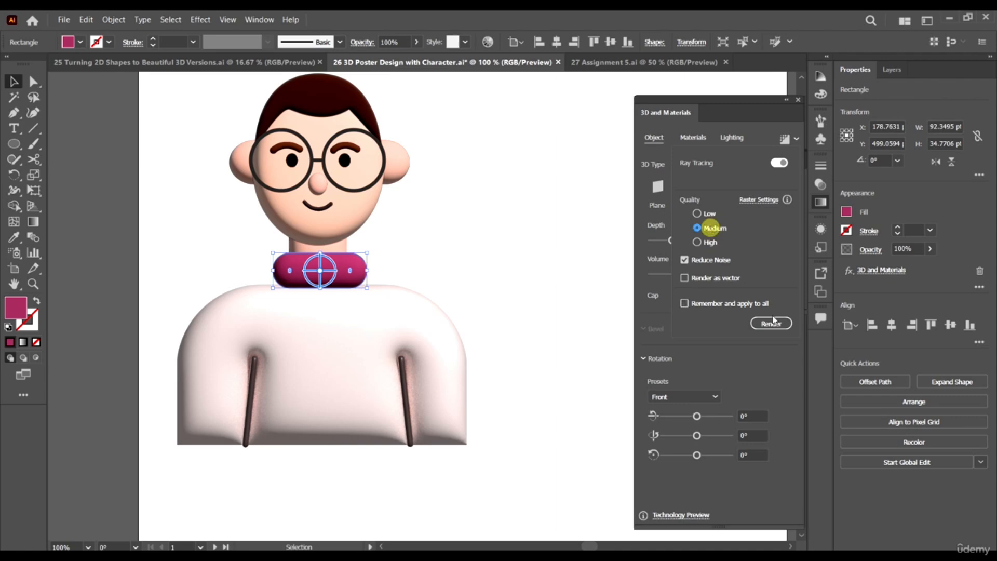
left_click(773, 324)
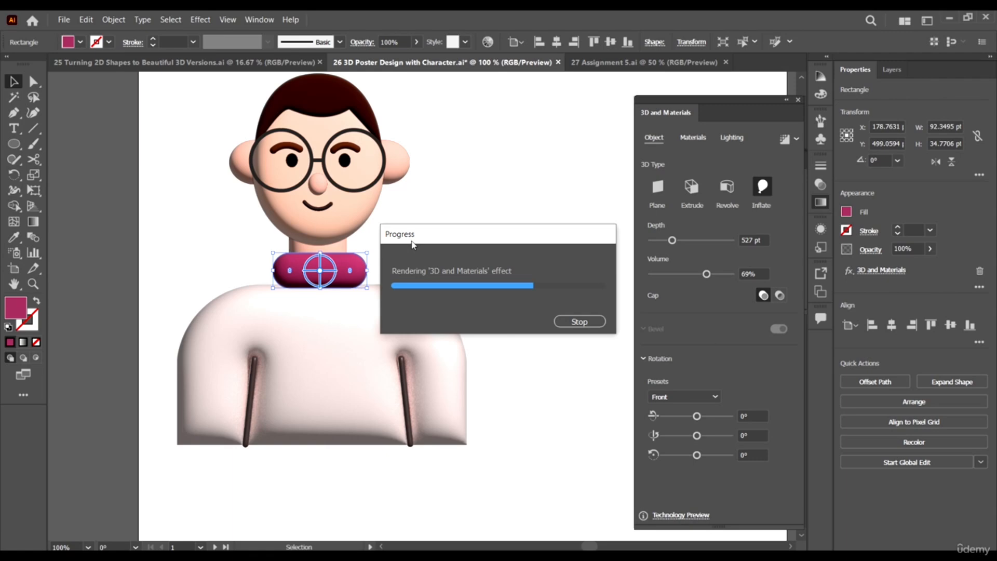
left_click(408, 219)
Enable ray tracing at medium quality for the neck rectangle between the head and the pink collar, and render it
scroll(385, 249, "up", 2)
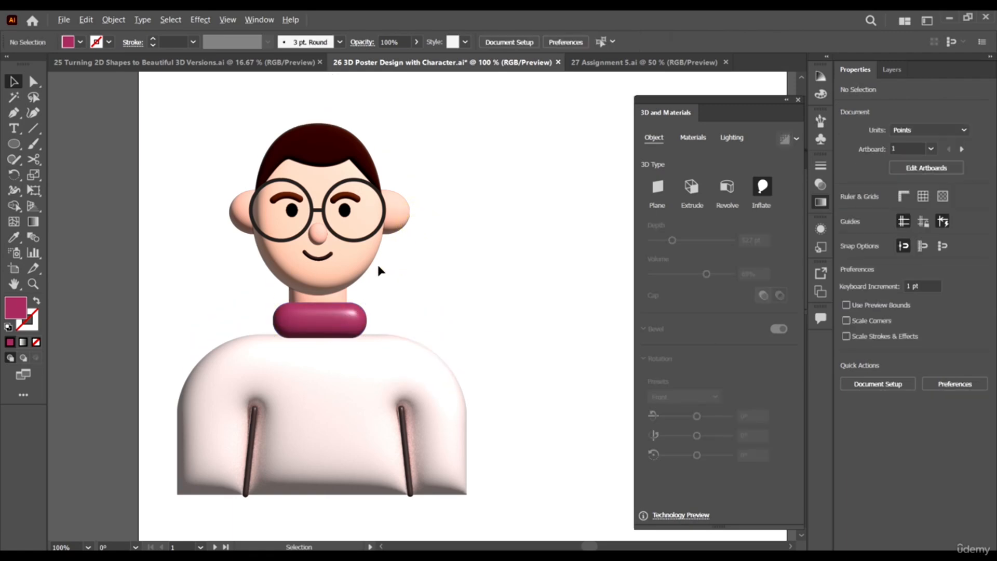
left_click(318, 296)
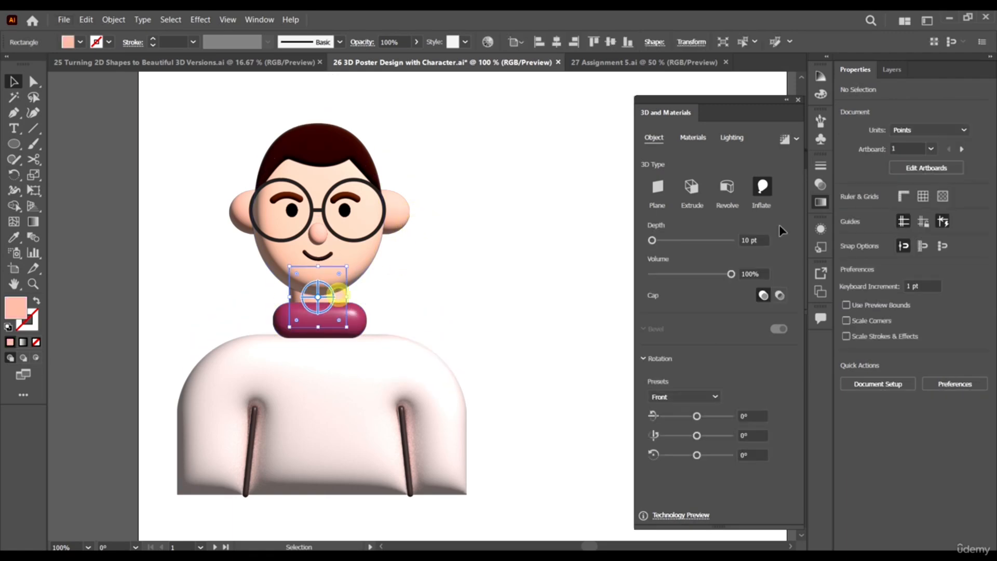
left_click(795, 139)
left_click(779, 163)
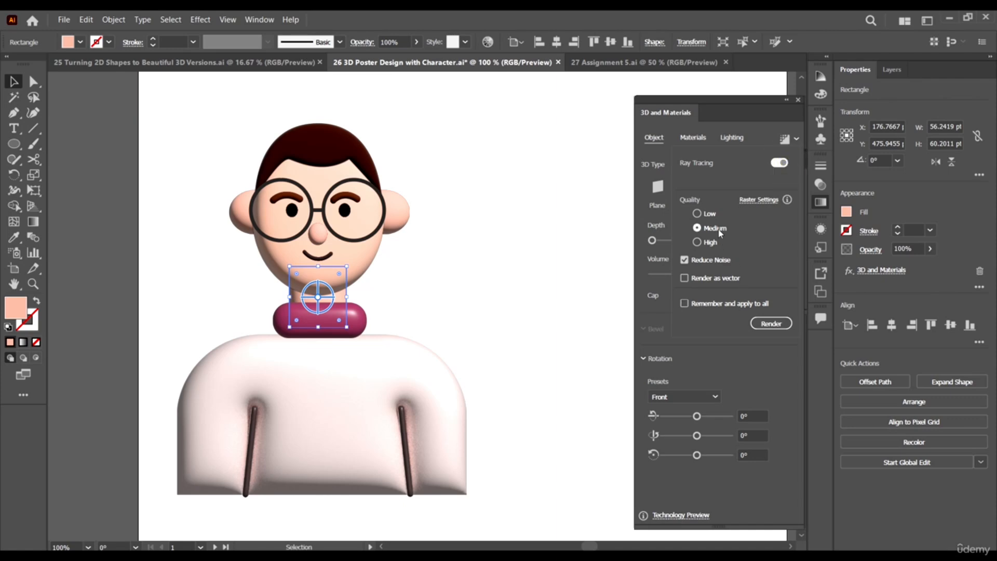
left_click(768, 323)
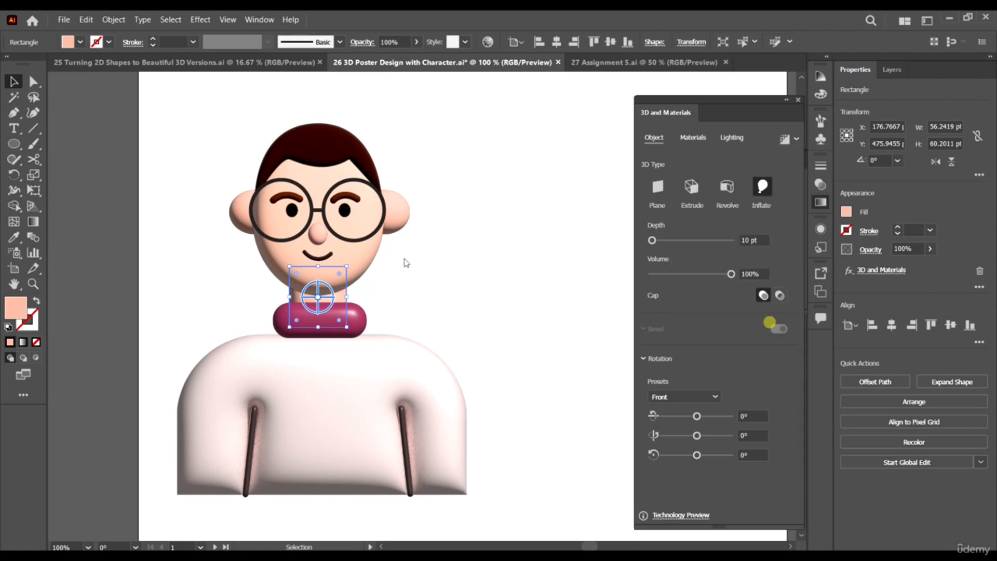
Render the face ellipse with ray tracing at medium quality, and leave everything deselected
left_click(367, 252)
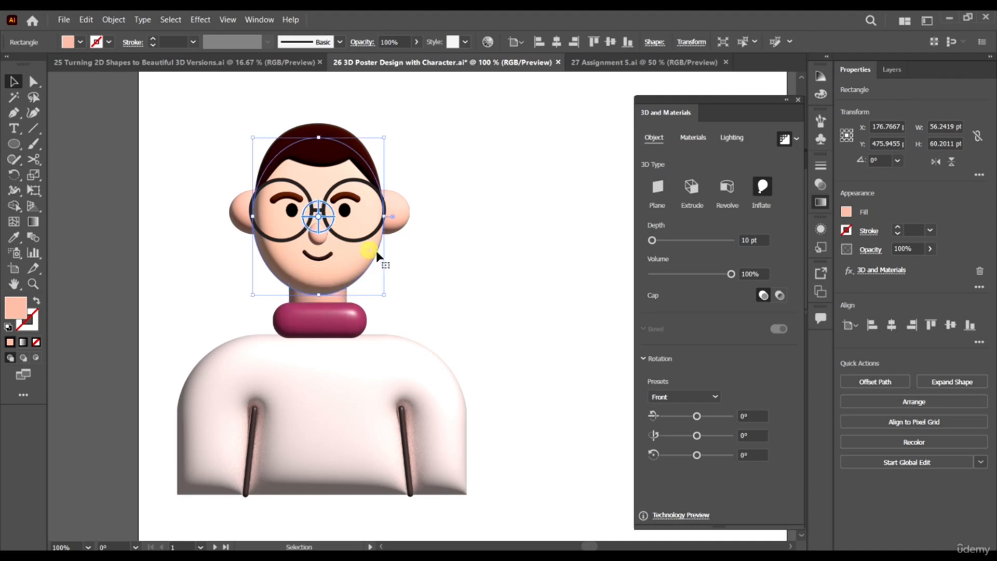
left_click(802, 140)
left_click(779, 163)
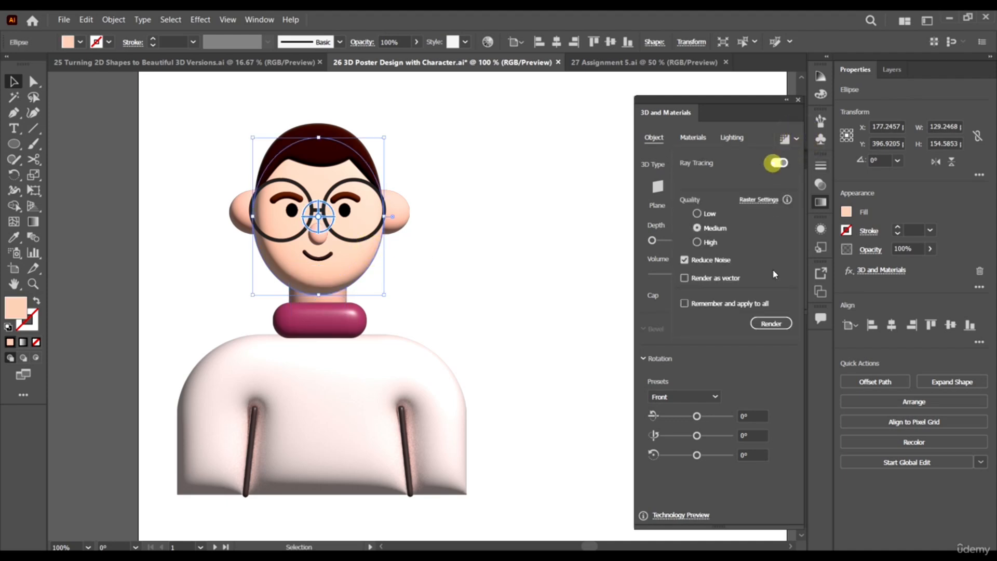
left_click(763, 322)
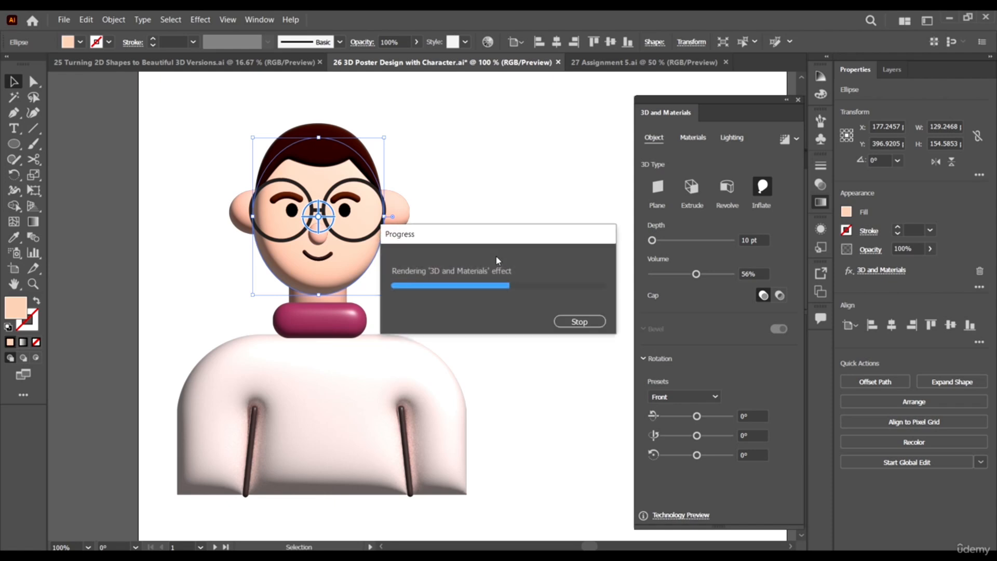
left_click(472, 230)
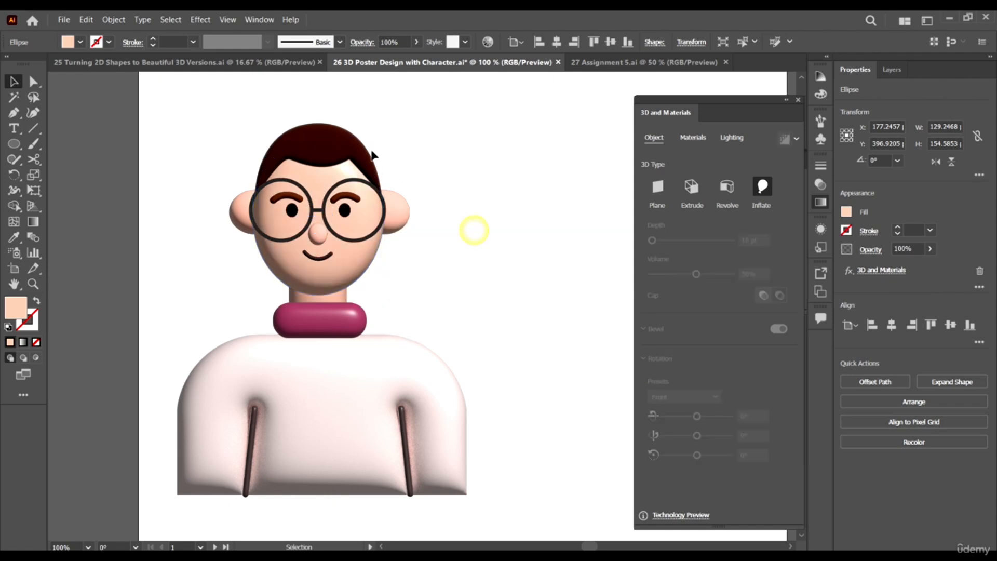
Enable ray tracing for the ear on the right-hand side of the head and render it
key("ctrl+plus")
key("ctrl+plus")
left_click(453, 267)
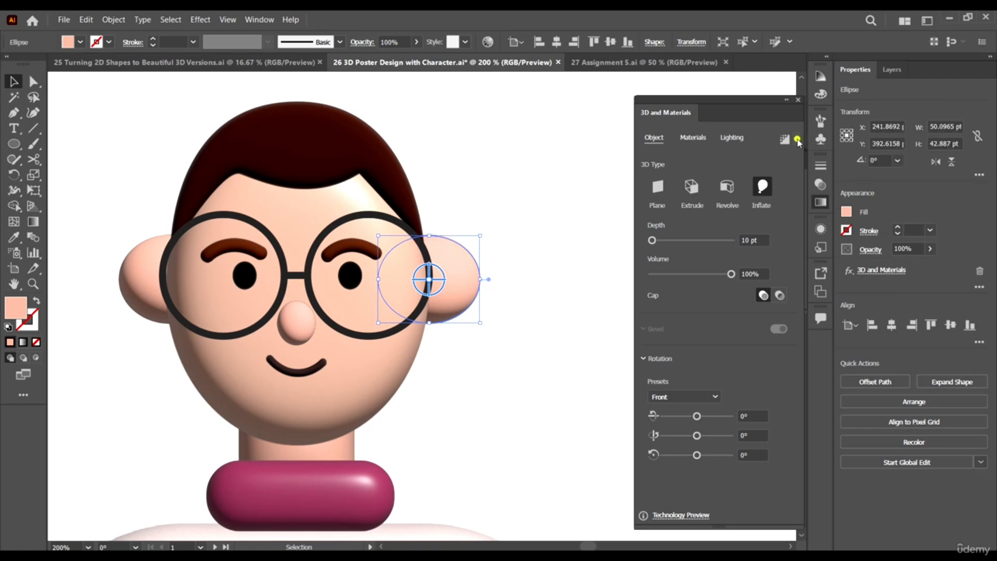
left_click(797, 139)
left_click(779, 163)
left_click(772, 323)
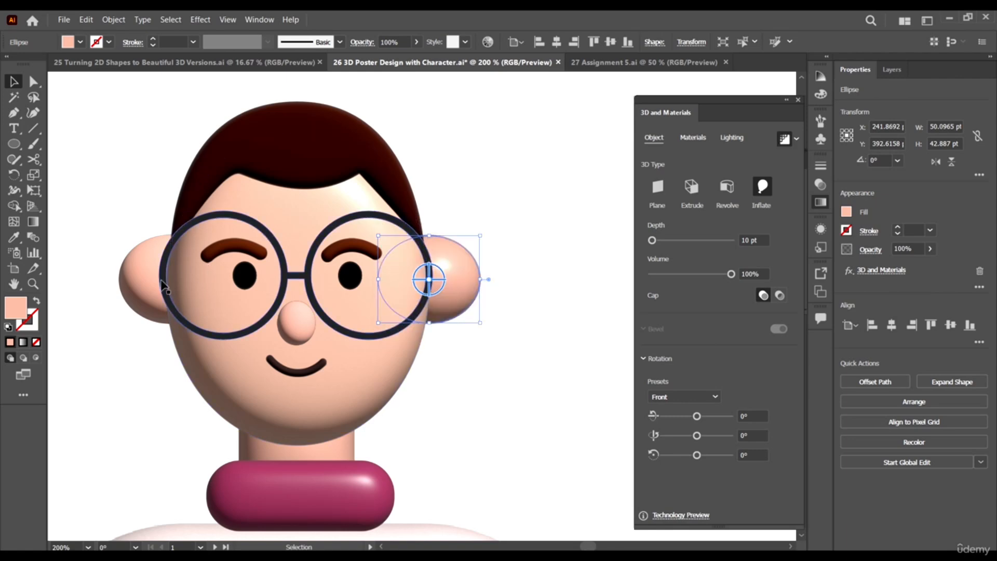
Render the ear on the left-hand side of the head with ray tracing at medium quality
left_click_drag(423, 279, 170, 279)
left_click(796, 140)
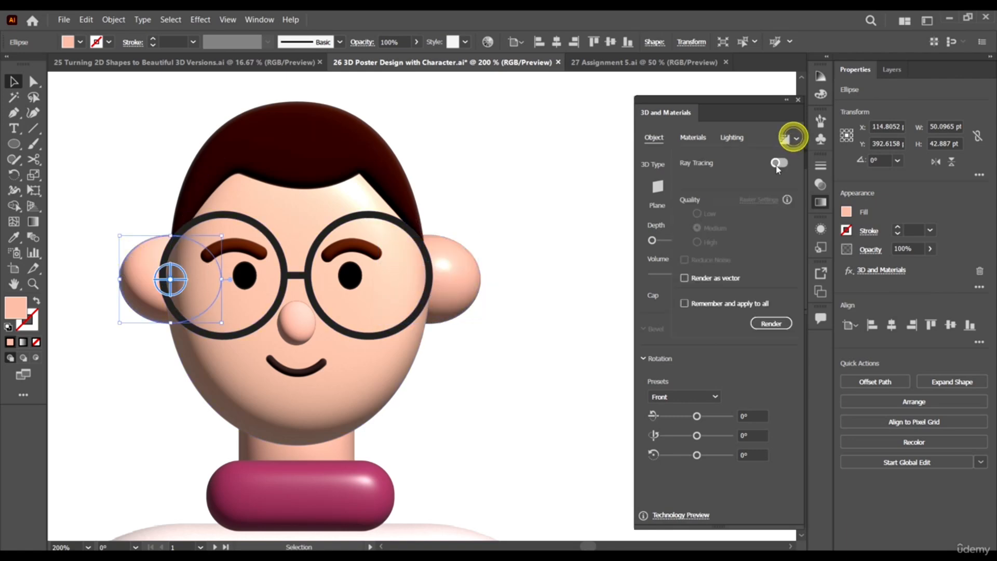
left_click(778, 164)
left_click(773, 325)
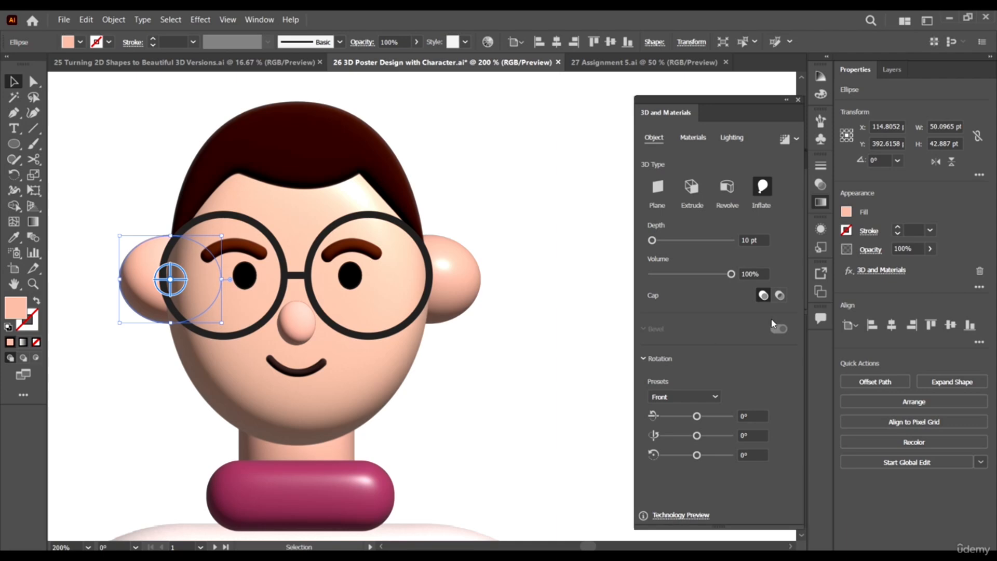
Enable ray tracing at medium quality for the dark brown hair, render it and deselect it
left_click(350, 135)
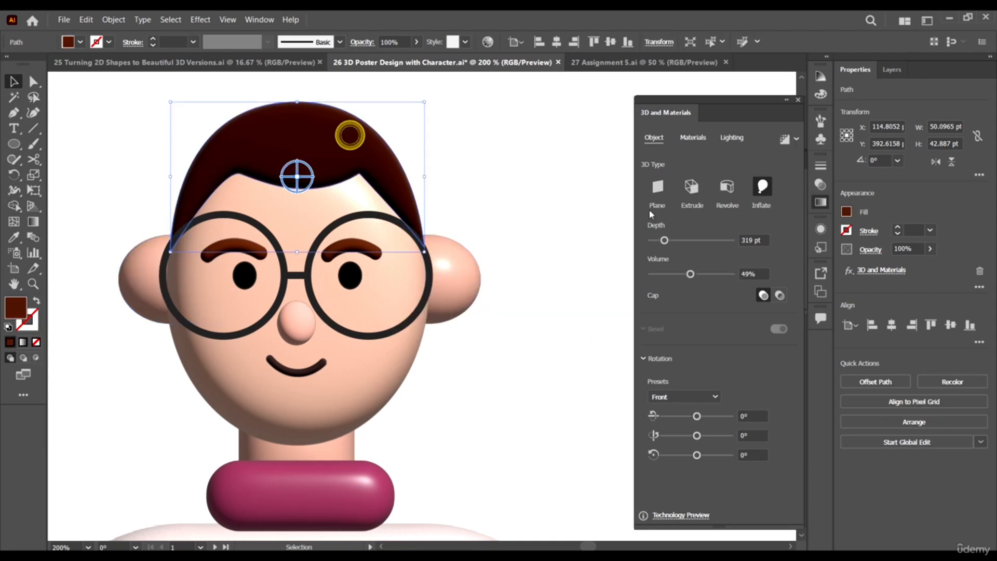
left_click(797, 139)
left_click(779, 162)
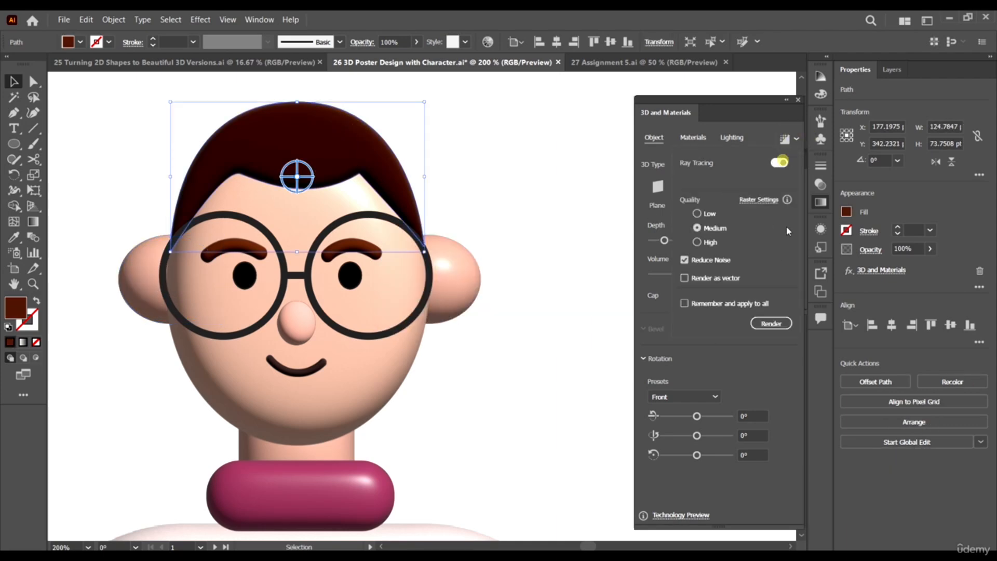
left_click(771, 324)
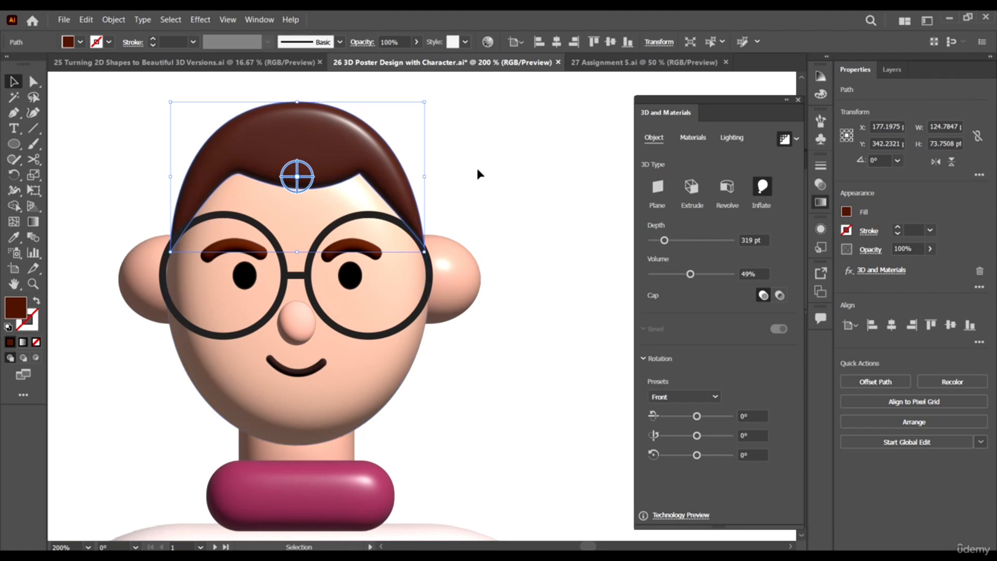
left_click(533, 185)
Enable ray tracing for the right-hand eyebrow and render it
left_click(351, 250)
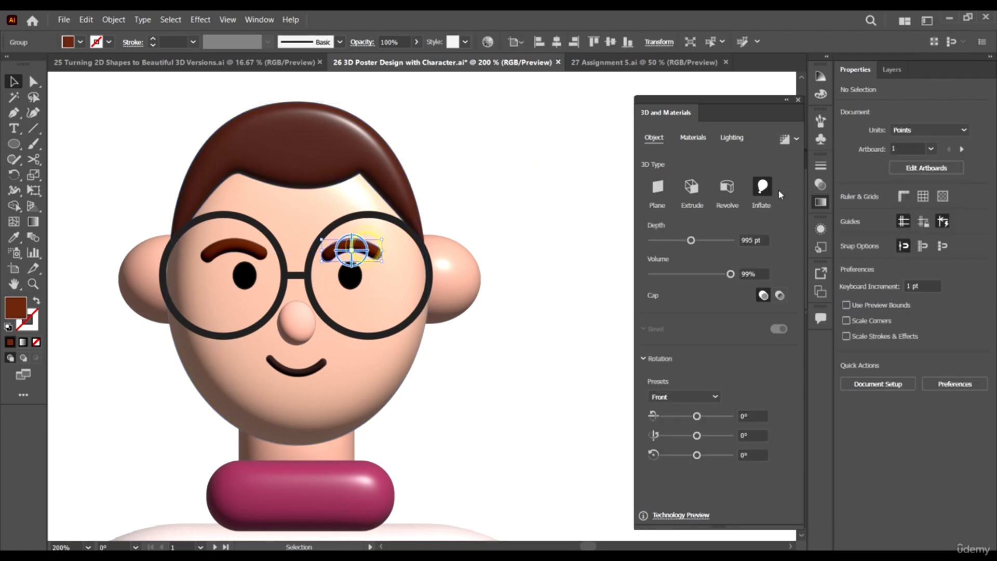
left_click(797, 140)
left_click(780, 163)
left_click(805, 338)
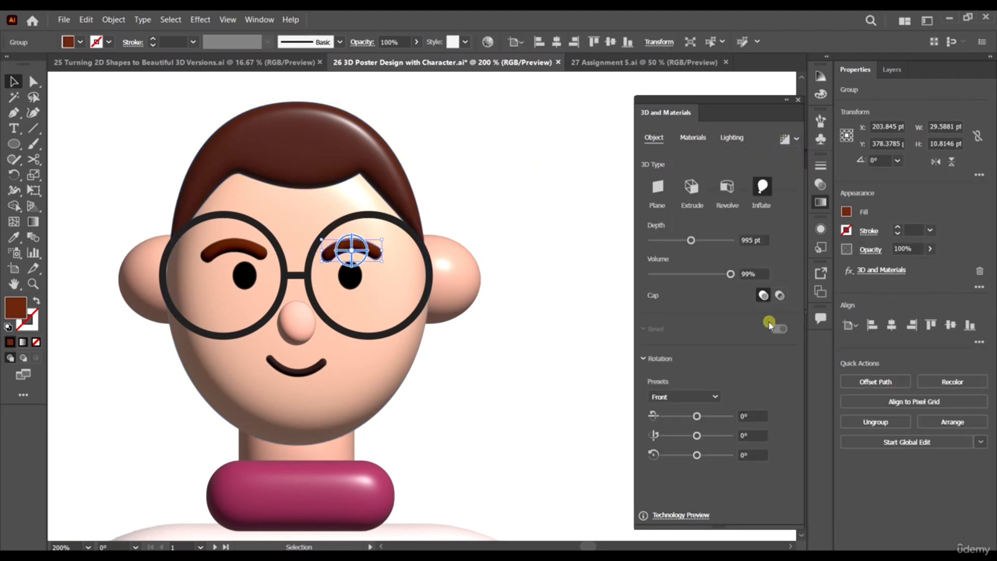
Render the left-hand eyebrow with ray tracing at medium quality, and deselect it
left_click(239, 251)
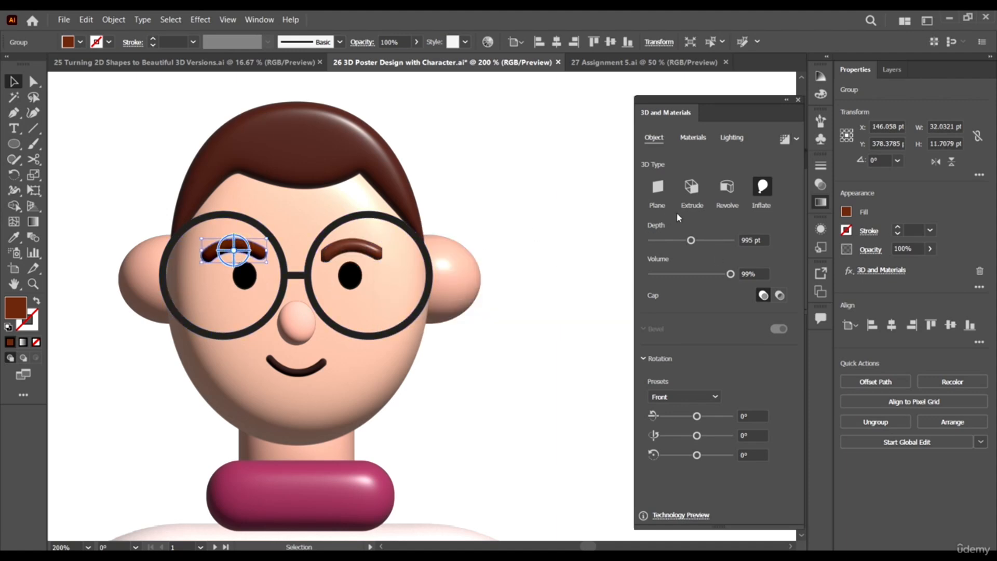
left_click(797, 140)
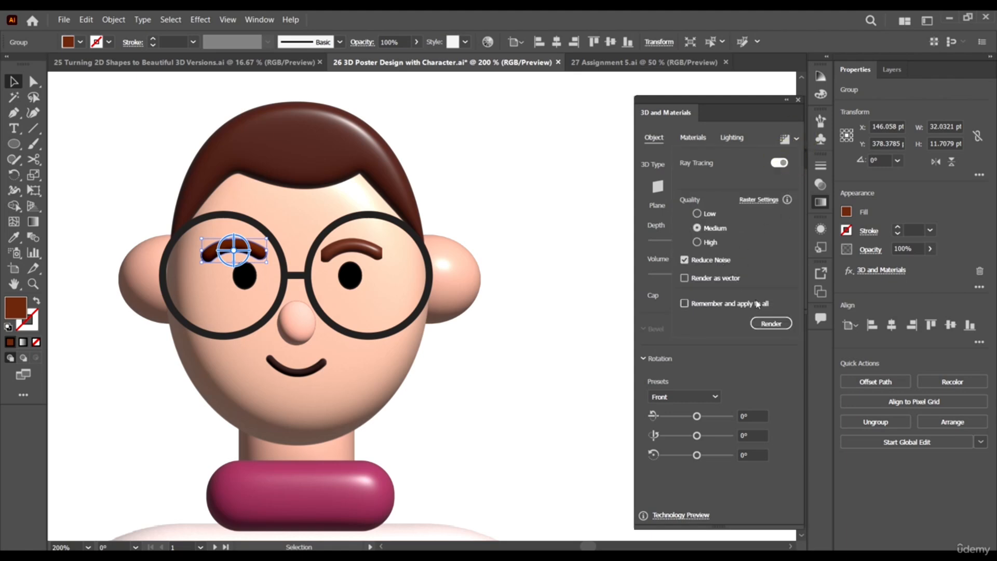
left_click(771, 323)
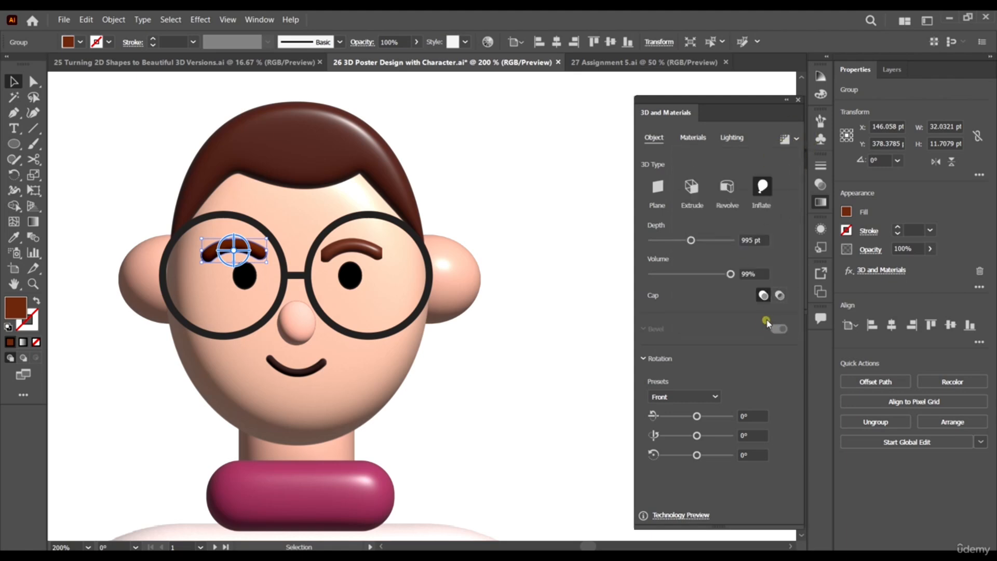
left_click(500, 390)
Compare the edges of both rendered eyebrows up close and delete the right-hand one
scroll(356, 252, "up", 3)
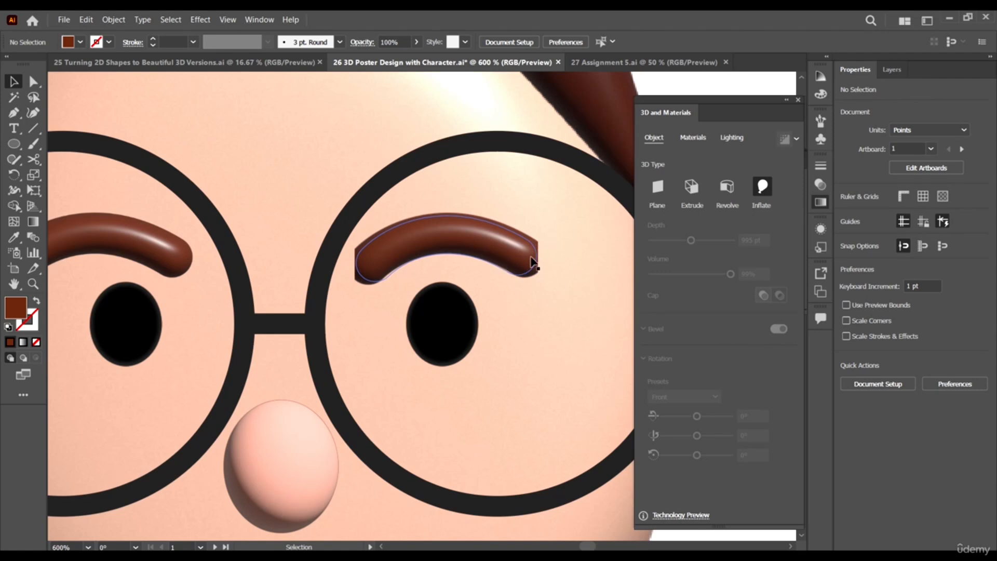
scroll(494, 257, "down", 3)
scroll(457, 251, "up", 4)
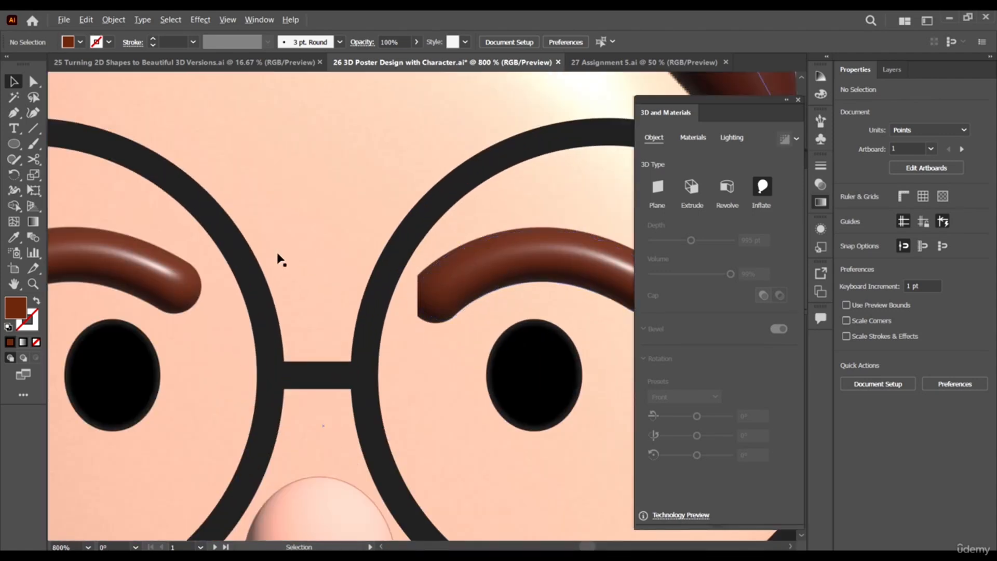
scroll(279, 260, "down", 3)
left_click(422, 279)
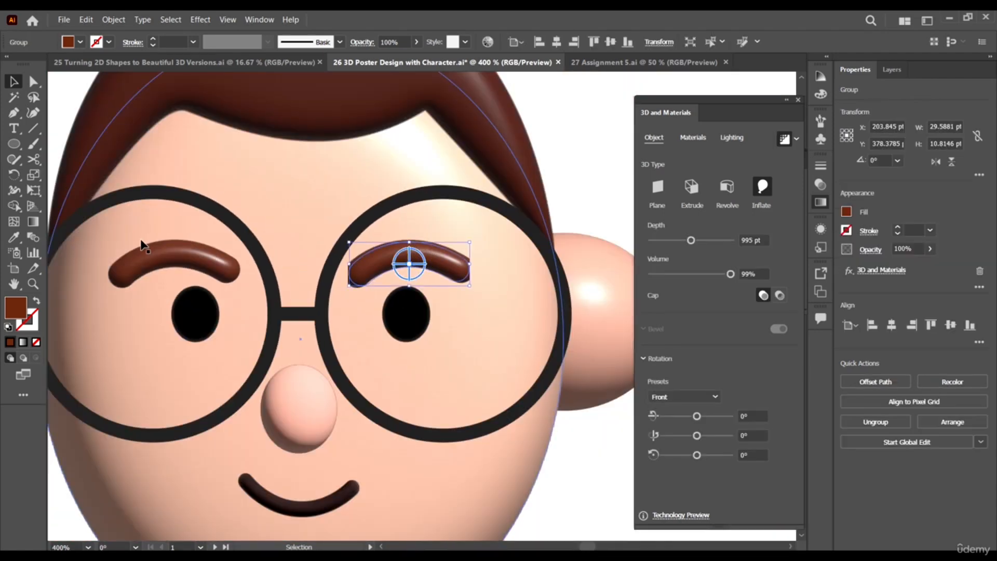
scroll(455, 235, "down", 2)
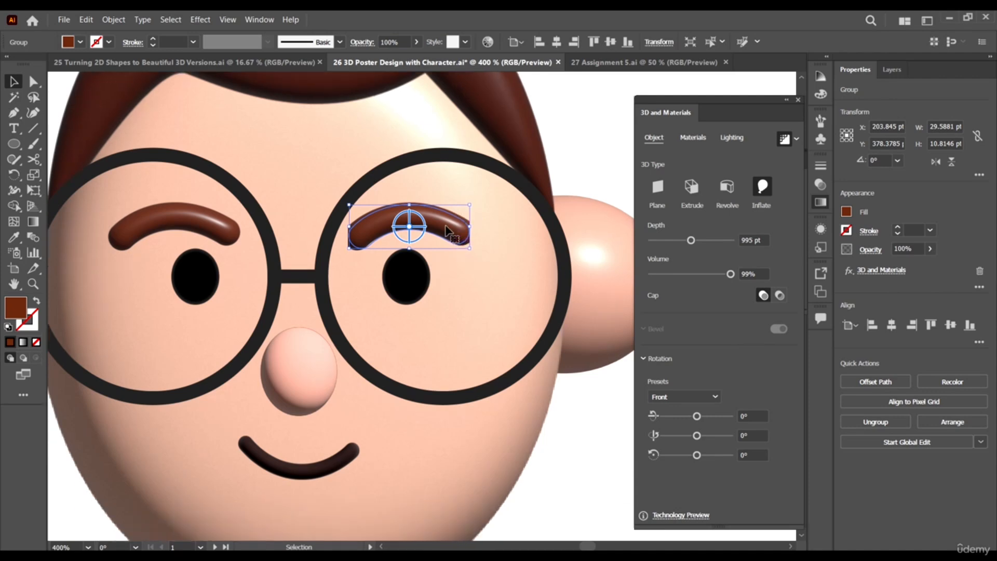
scroll(448, 231, "up", 1)
key("Delete")
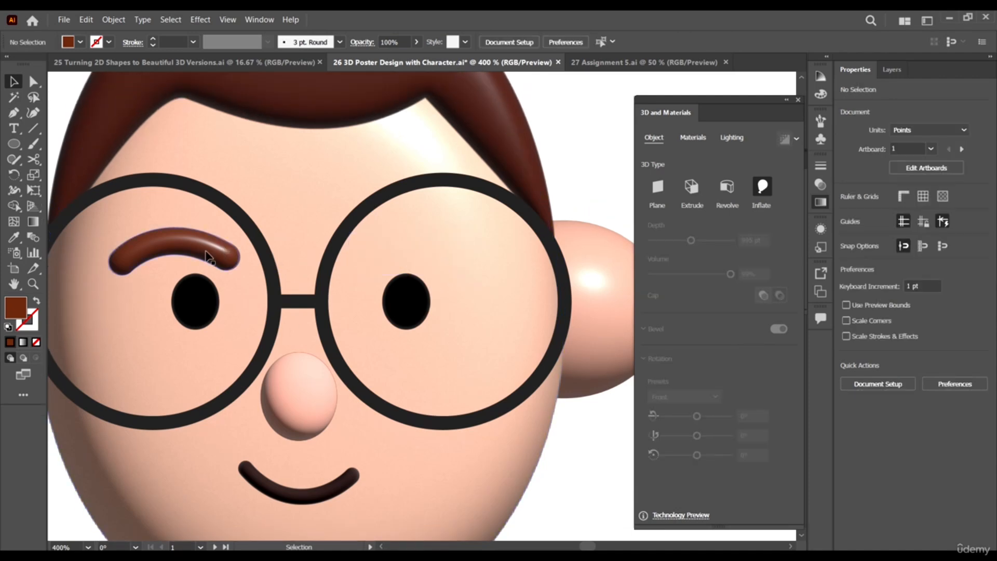
Duplicate the rendered left-hand eyebrow to the same height above the right-hand eye, and deselect the copy
left_click(207, 256)
left_click_drag(207, 254, 443, 248)
scroll(436, 253, "down", 1)
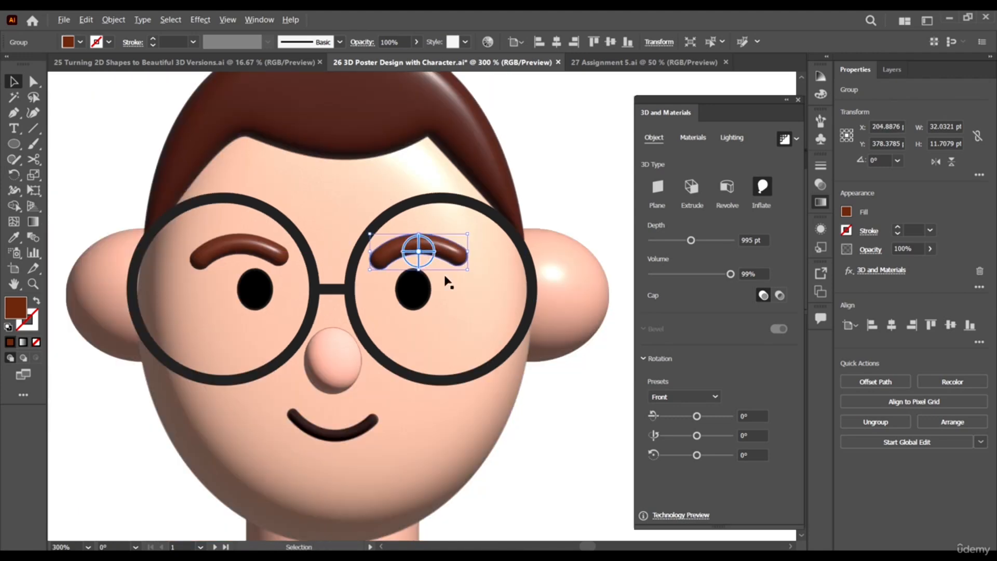
left_click(543, 363)
Enable ray tracing at medium quality for the black right-hand eye and render it
left_click(413, 287)
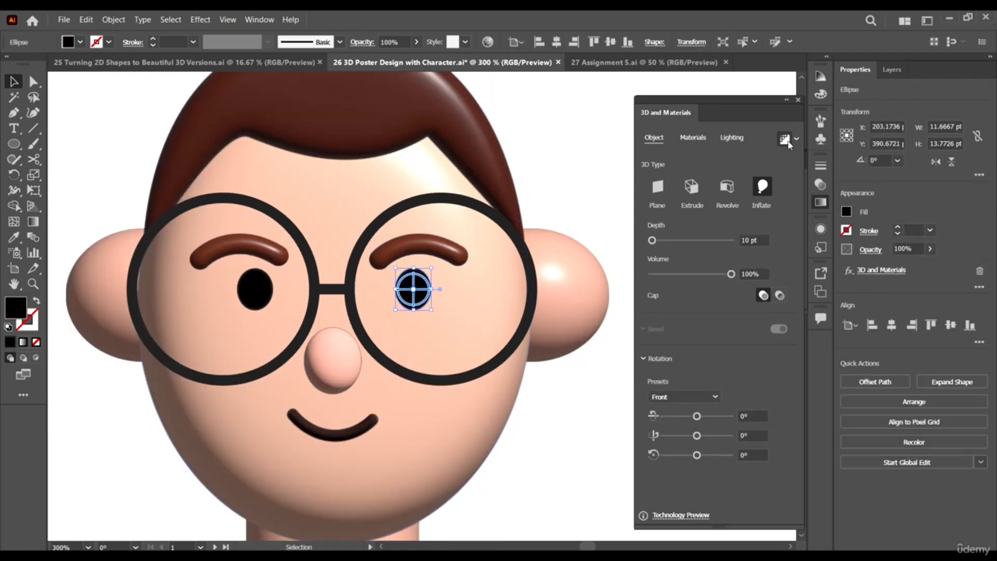
left_click(785, 140)
left_click(780, 163)
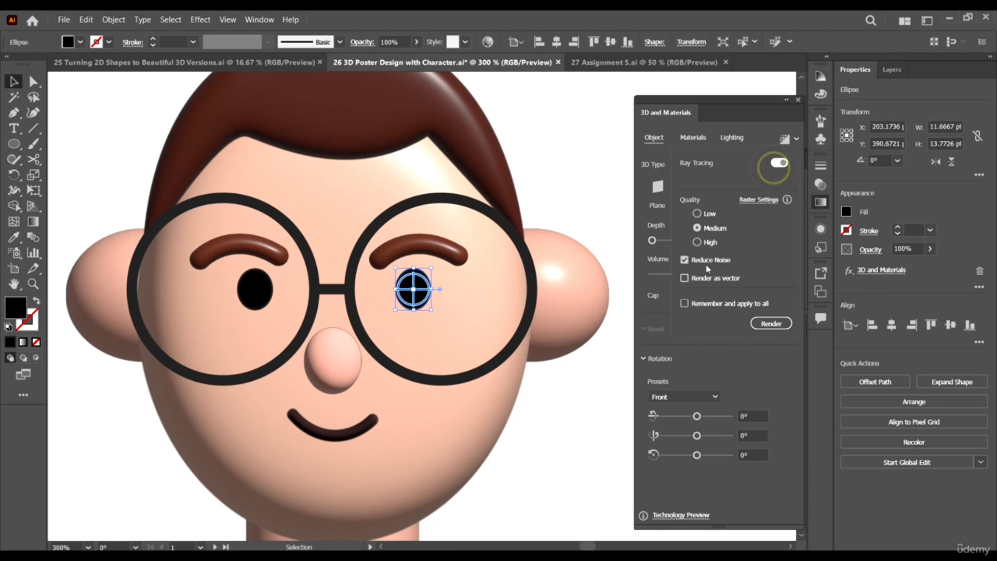
left_click(773, 323)
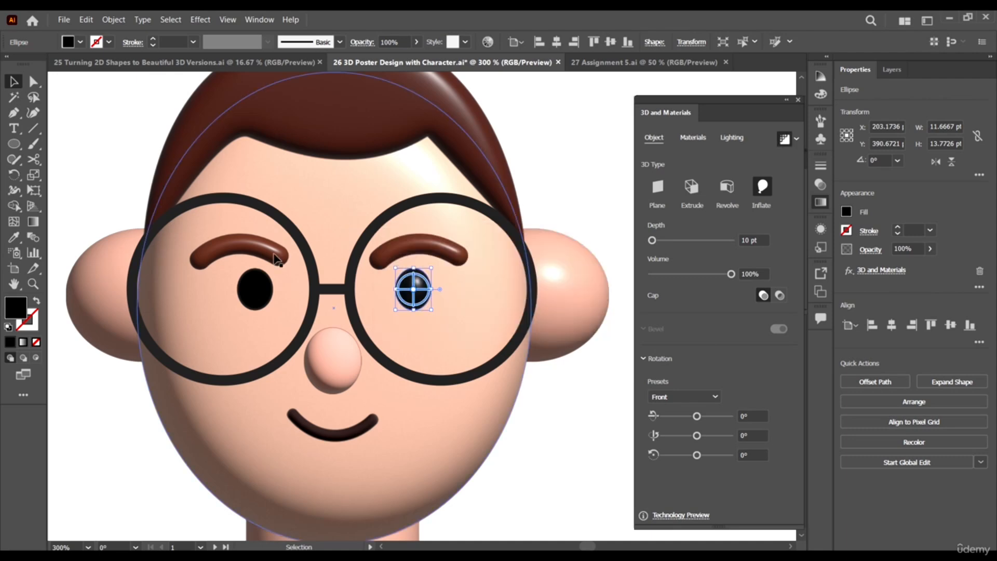
Render the black left-hand eye with ray tracing at medium quality
left_click(246, 296)
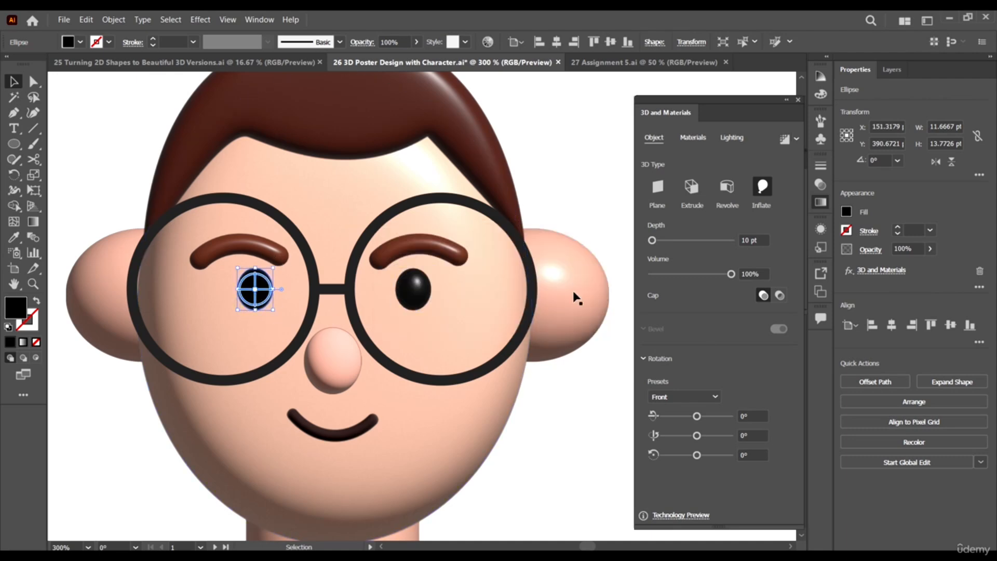
left_click(797, 139)
left_click(779, 163)
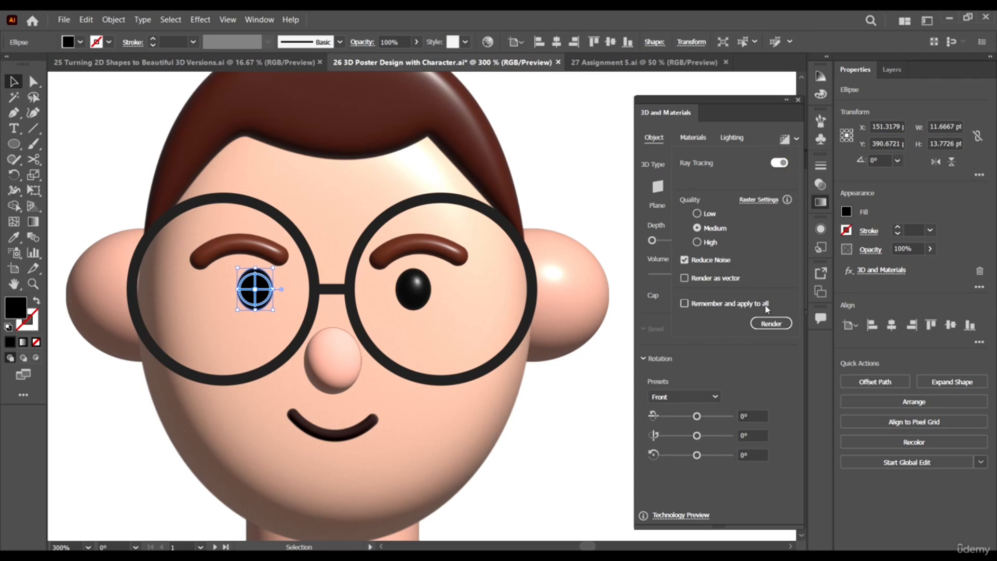
left_click(771, 323)
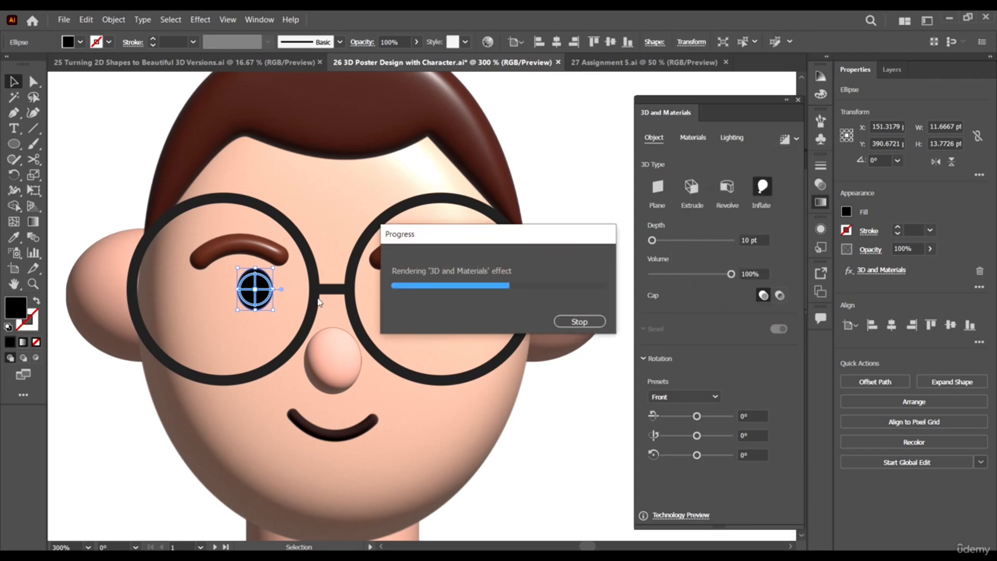
Enable ray tracing at medium quality for the nose ellipse and render it
left_click(357, 370)
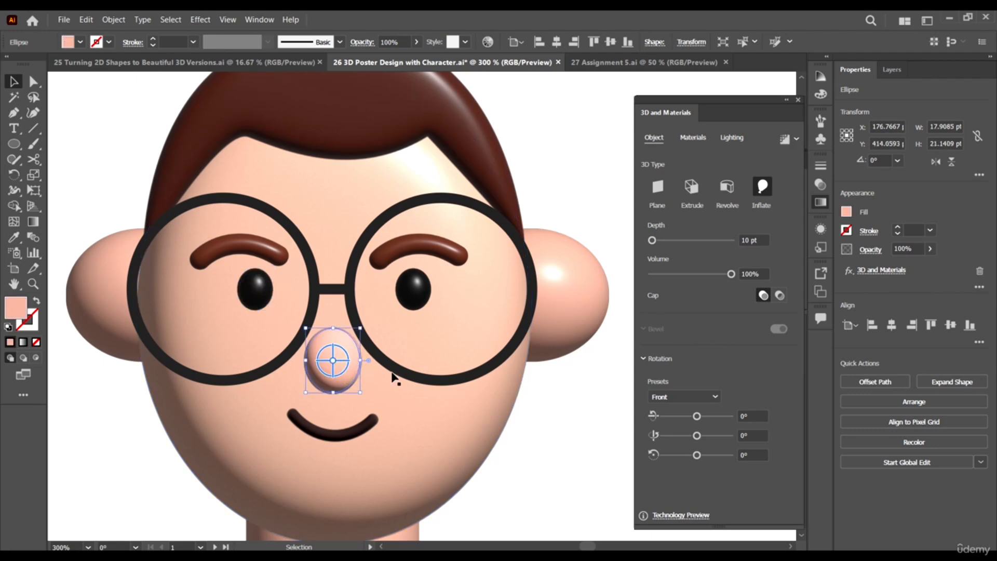
left_click(796, 139)
left_click(779, 162)
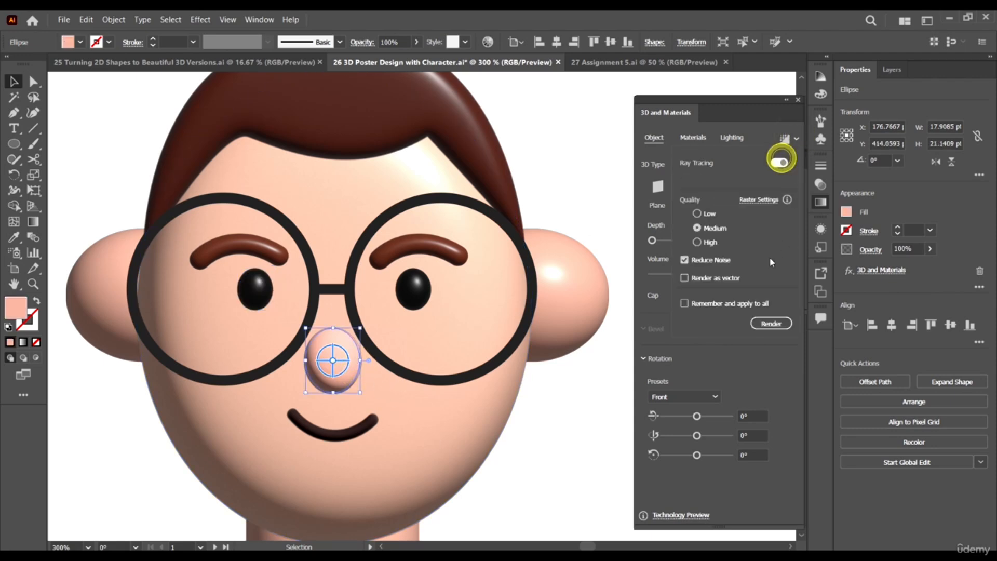
left_click(771, 323)
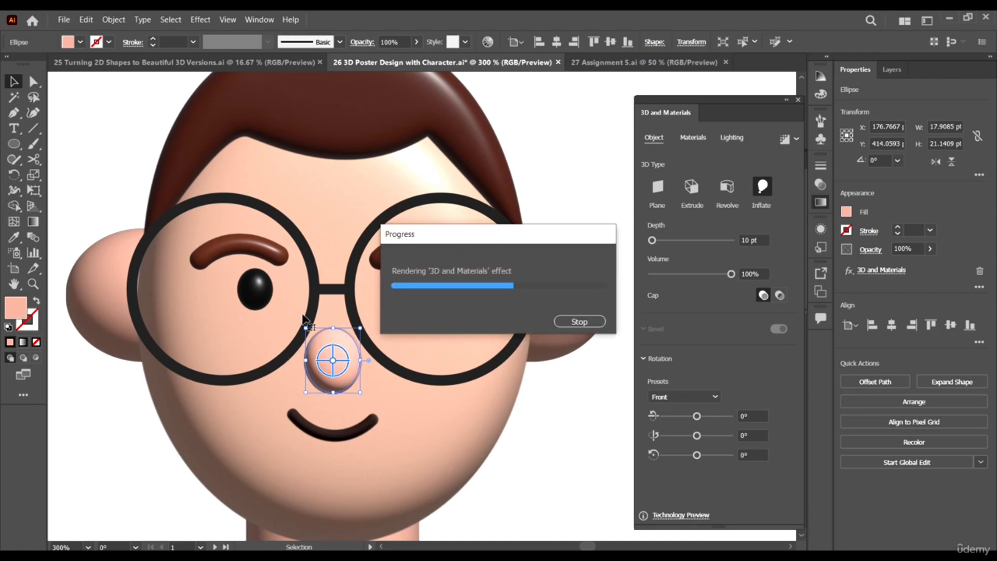
Enable ray tracing for the dark inflated mouth shape, render it, and deselect it
left_click(374, 427)
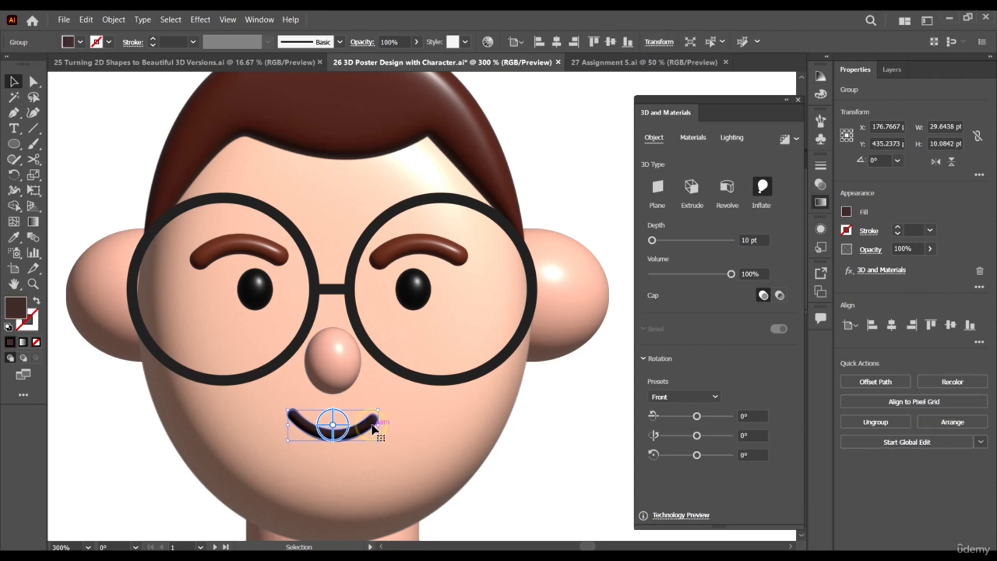
scroll(415, 428, "down", 2)
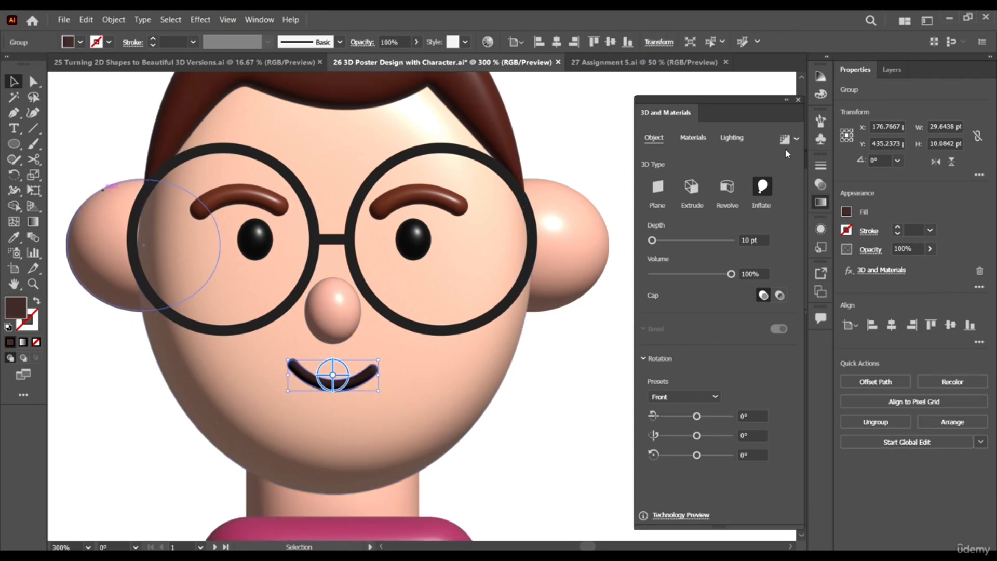
left_click(797, 139)
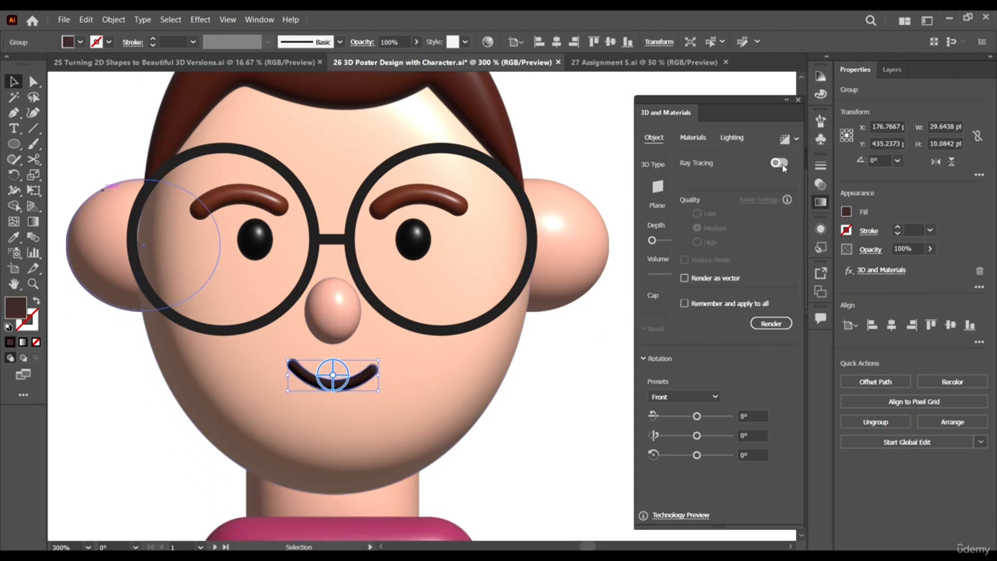
left_click(772, 324)
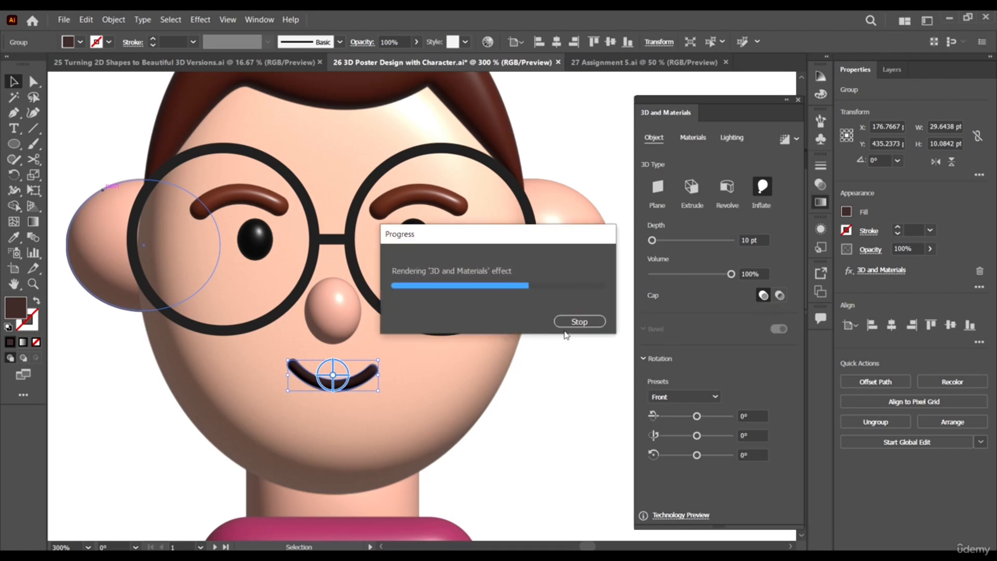
left_click(555, 393)
Examine the ends of the ray-traced mouth closely and compare its look with the rest of the face
scroll(376, 268, "down", 1)
scroll(375, 267, "down", 1)
scroll(420, 297, "up", 4)
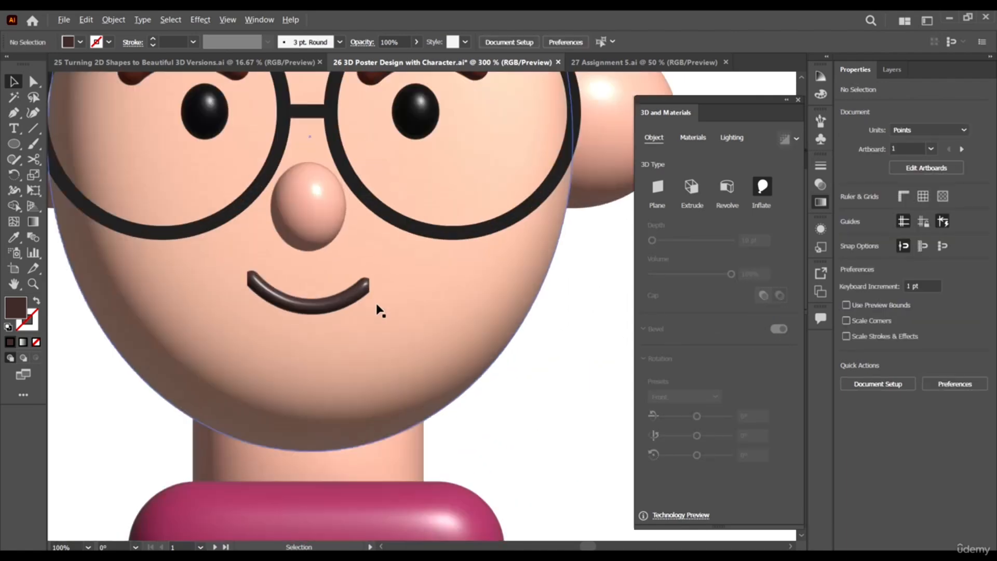
left_click(343, 279)
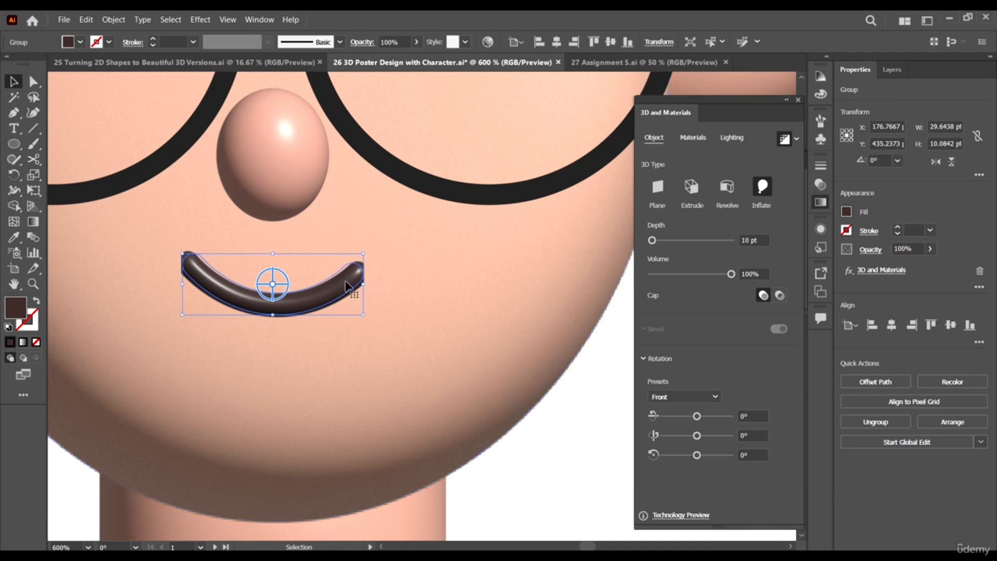
scroll(390, 279, "up", 3)
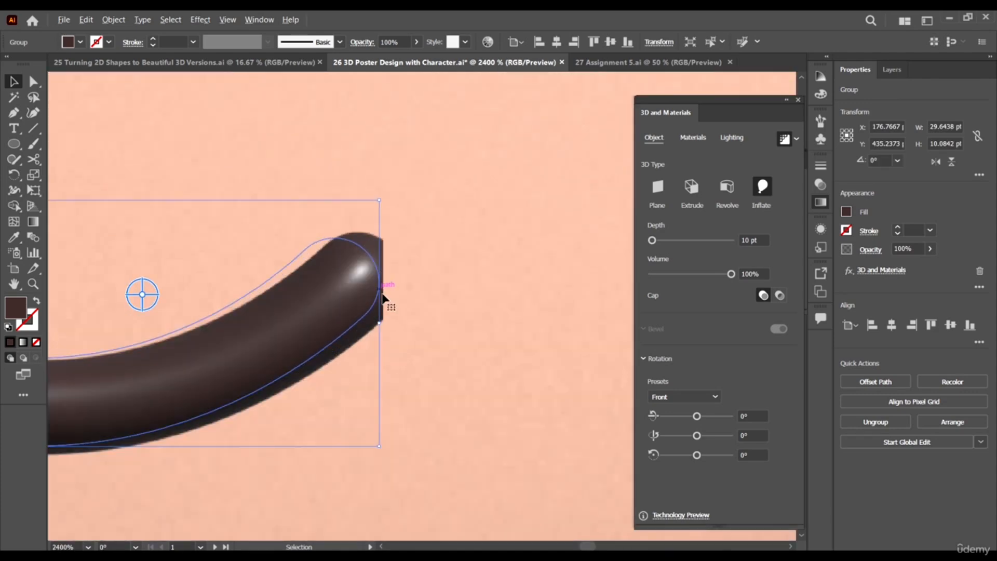
scroll(385, 299, "down", 5)
scroll(385, 268, "down", 1)
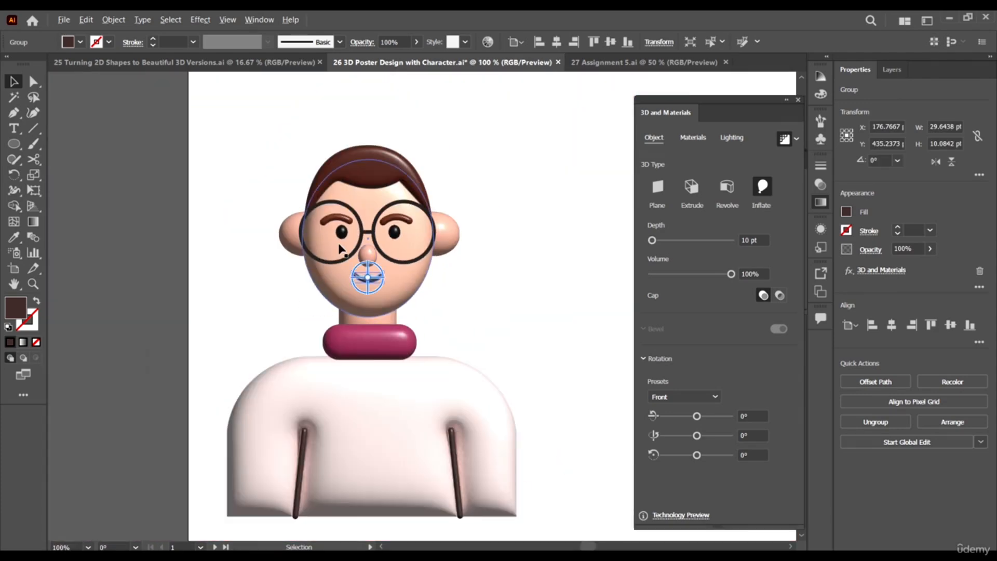
scroll(363, 208, "up", 2)
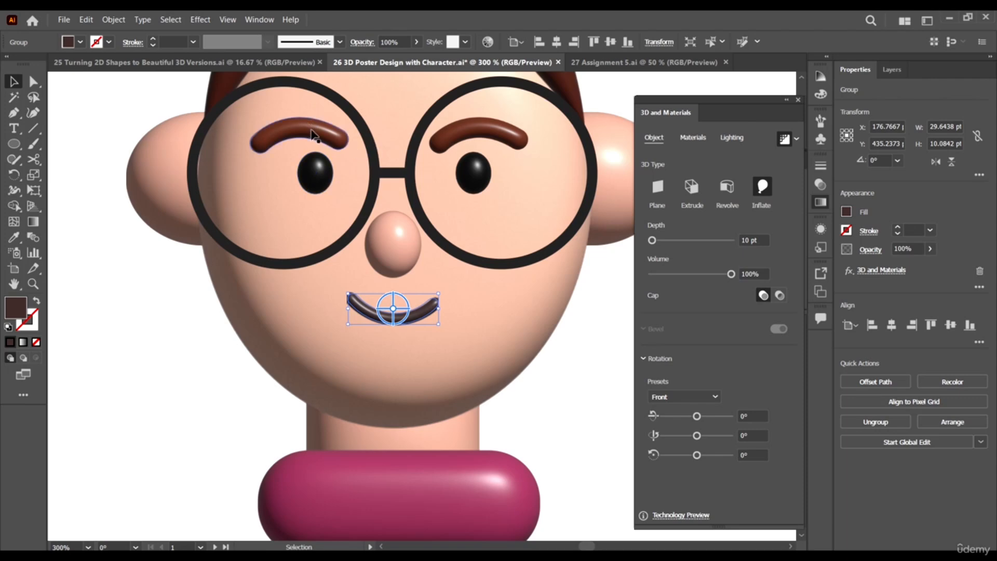
Try a copy of the left-hand eyebrow below the mouth, rotated about 177° and scaled down to mouth width, and delete it
left_click(326, 137)
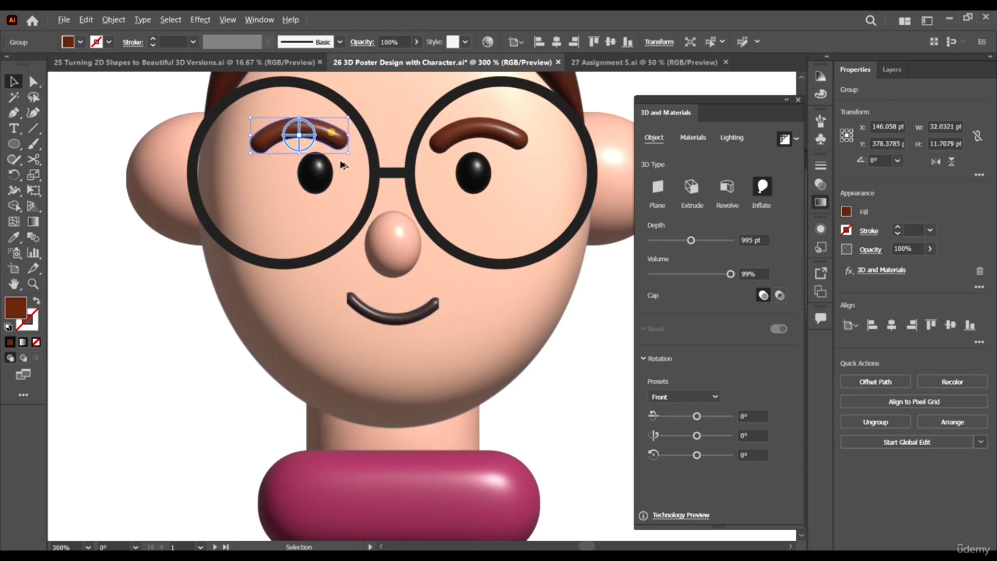
left_click_drag(340, 132, 298, 294, "alt")
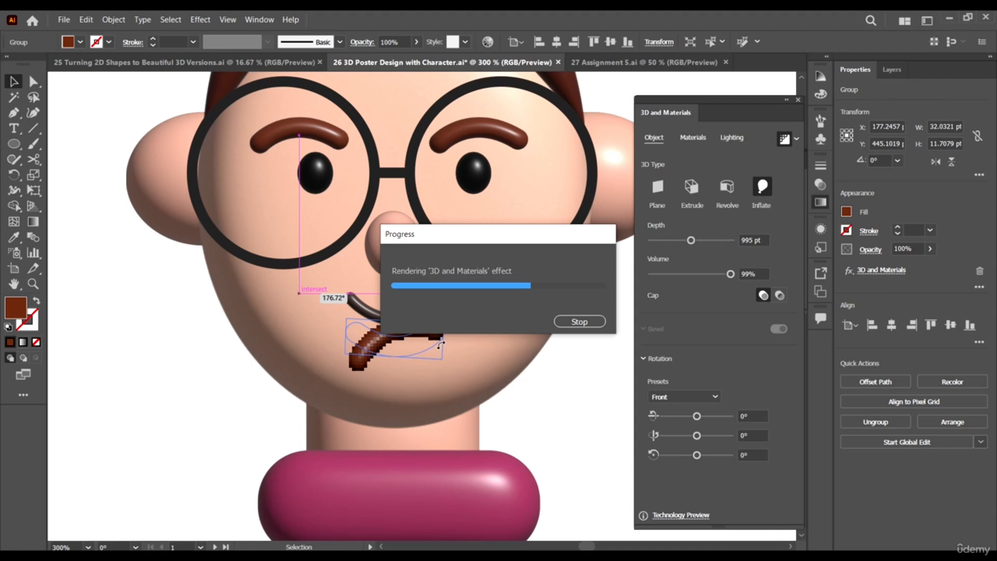
scroll(435, 347, "up", 1)
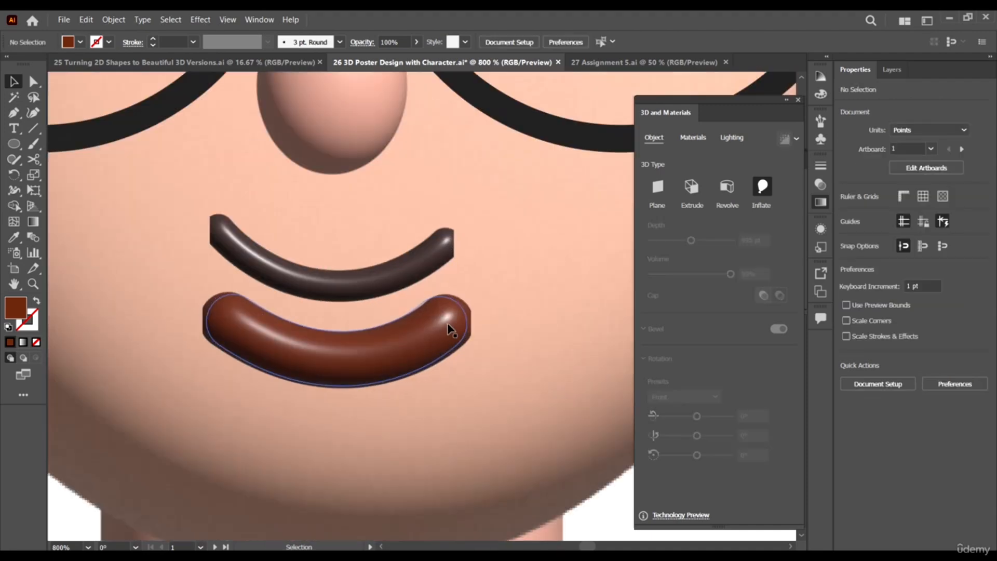
left_click(446, 327)
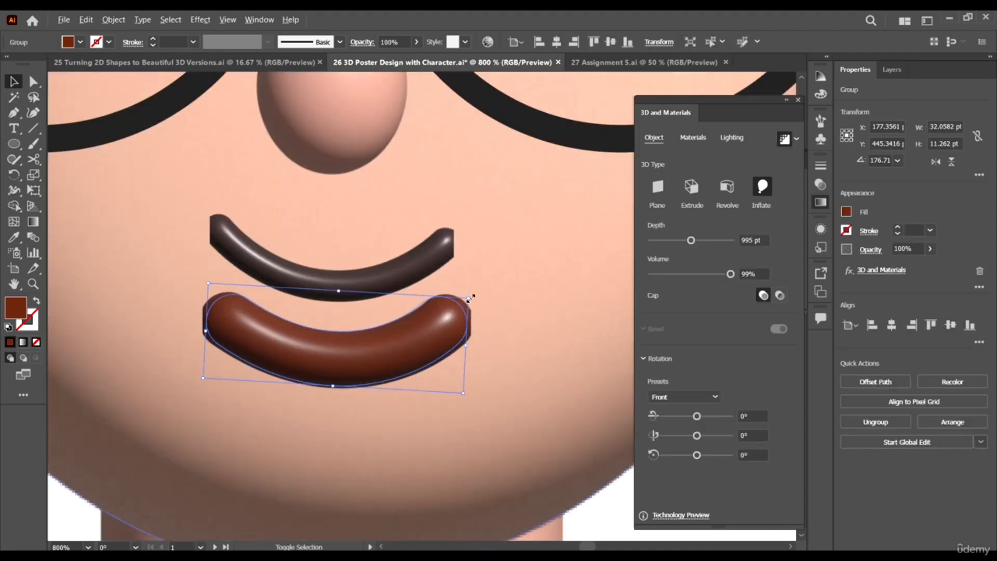
left_click_drag(468, 296, 438, 302)
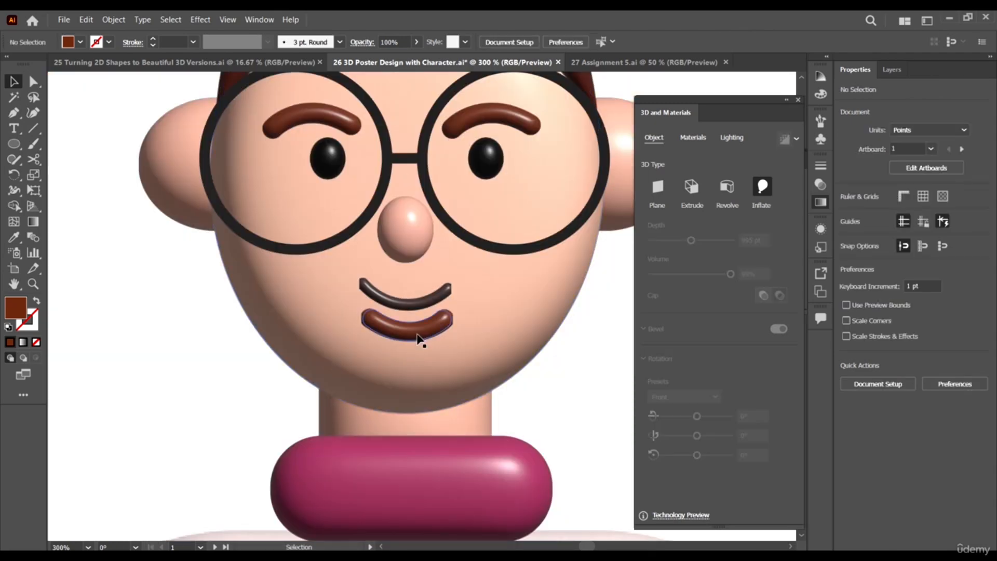
left_click(419, 334)
key("Delete")
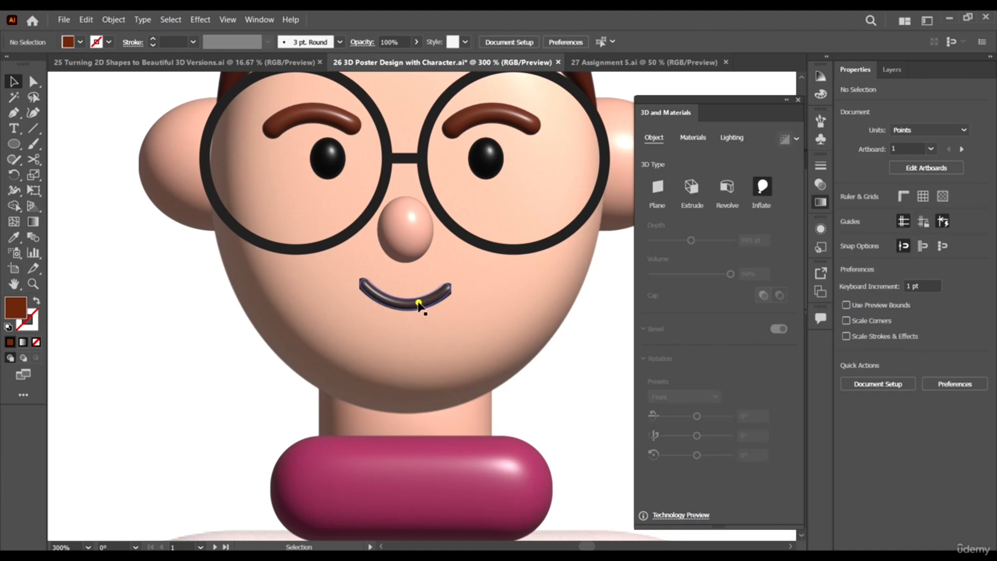
Switch the mouth's 3D type from Inflate to Extrude and turn off its ray-traced rendering
left_click(419, 305)
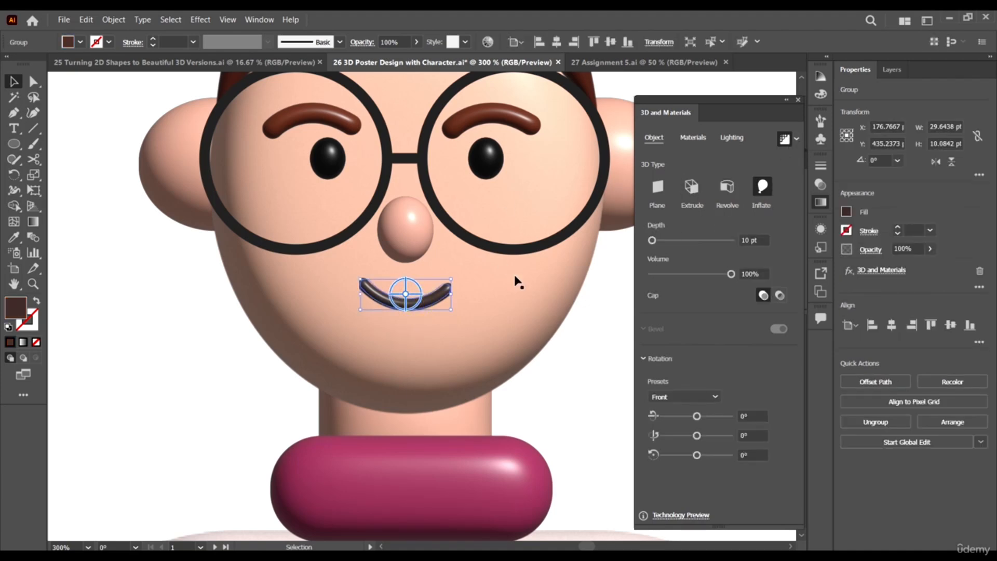
left_click(766, 186)
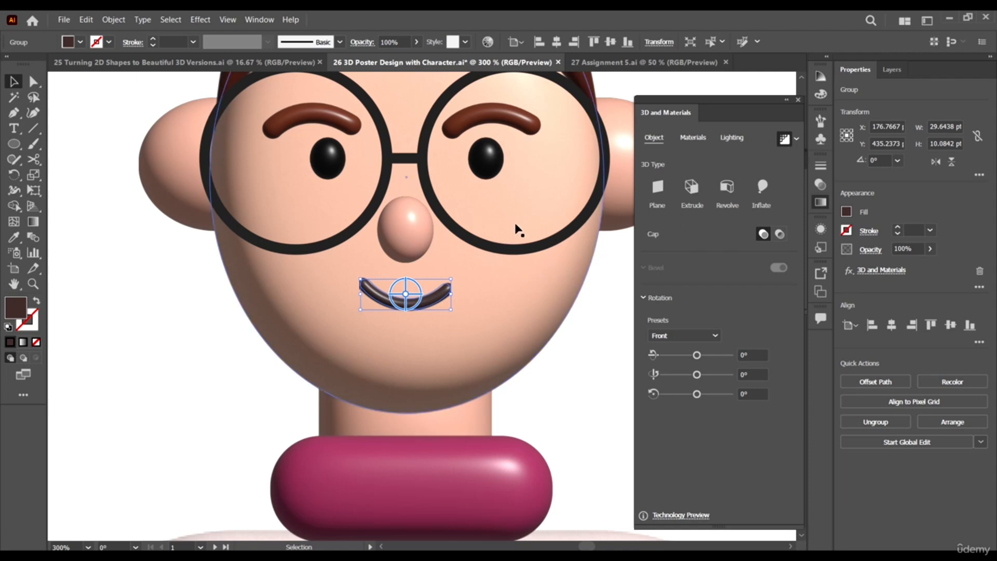
scroll(478, 289, "up", 2)
left_click(692, 188)
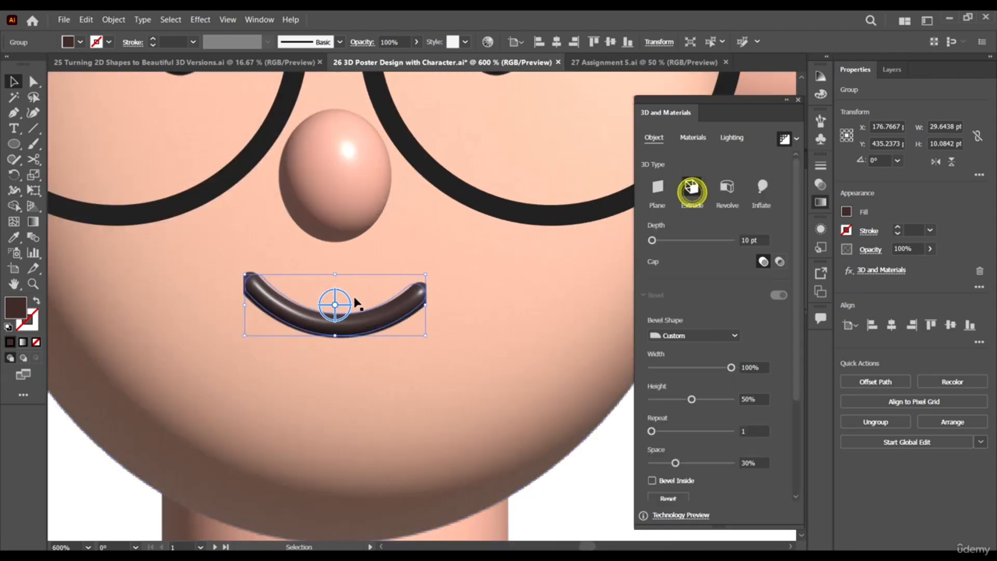
left_click(786, 144)
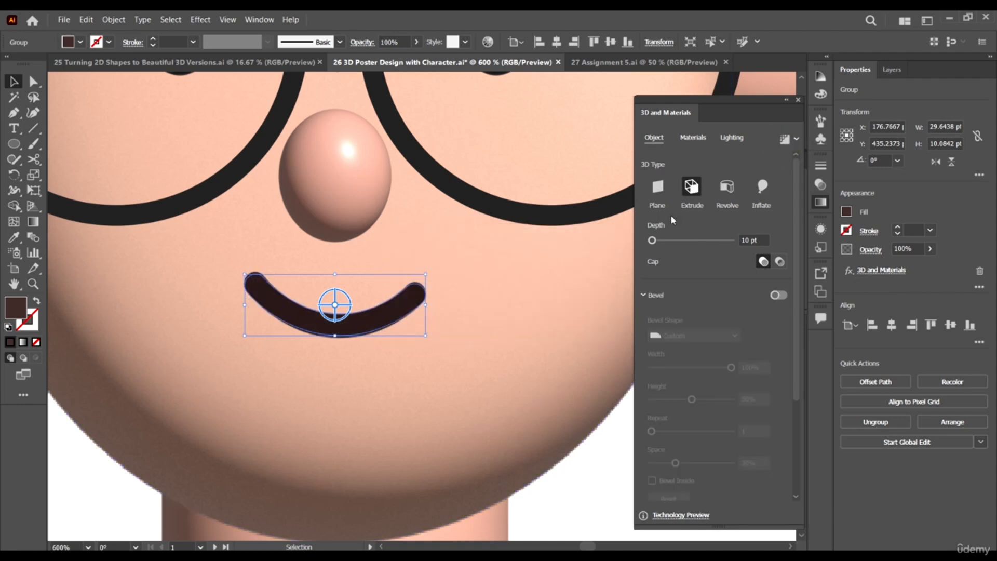
Add a Round bevel to the extruded mouth, with an extrusion depth of 384 pt and a bevel width of 67%
left_click(777, 294)
left_click(700, 335)
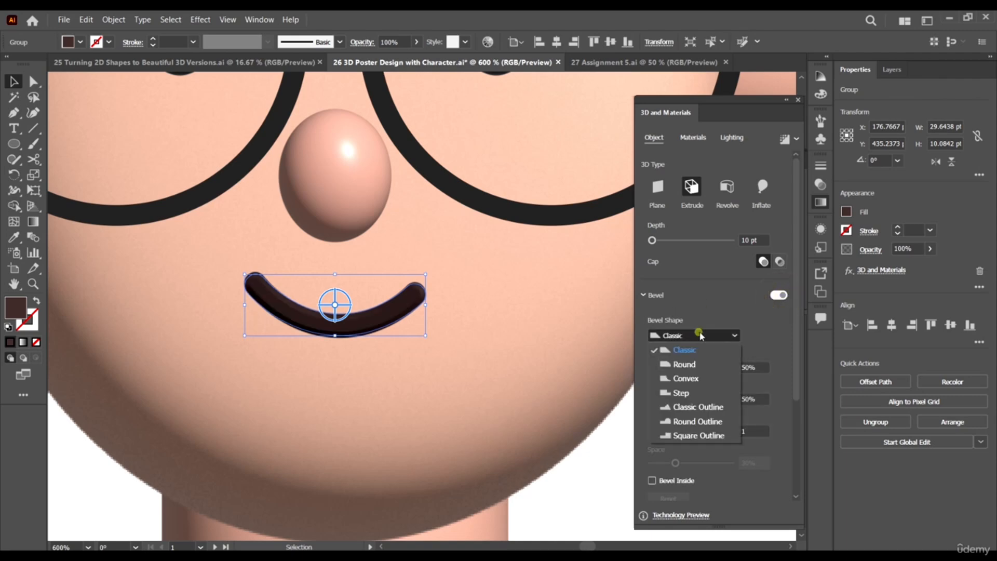
left_click(689, 365)
scroll(721, 350, "down", 5)
scroll(688, 261, "up", 4)
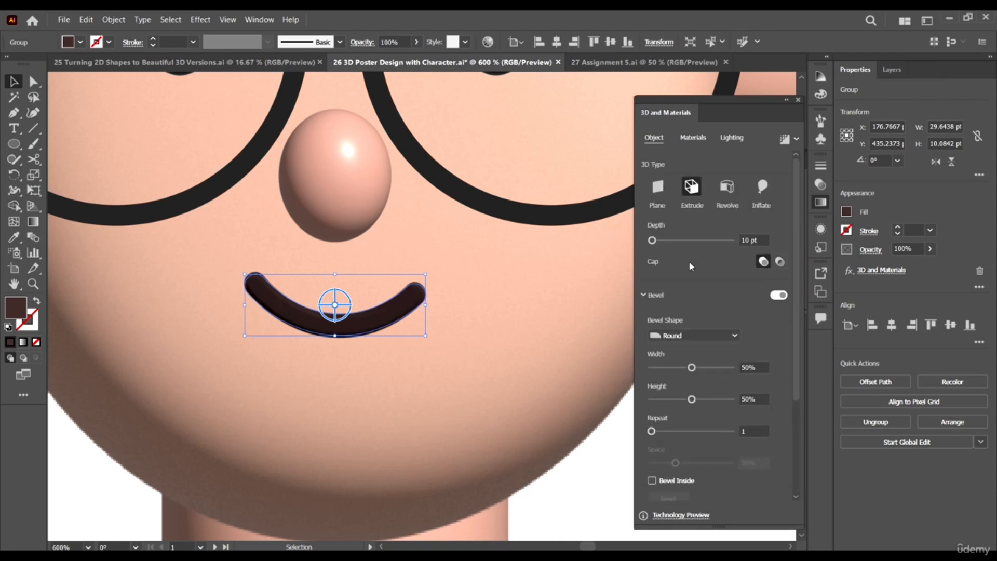
mouse_move(673, 243)
left_mouse_down()
mouse_move(681, 245)
mouse_move(669, 240)
left_mouse_up()
mouse_move(704, 366)
left_mouse_down()
mouse_move(668, 371)
mouse_move(718, 378)
mouse_move(712, 370)
left_mouse_up()
Render the extruded mouth with ray tracing at medium quality and noise reduction, and deselect it
left_click(798, 138)
left_click(778, 162)
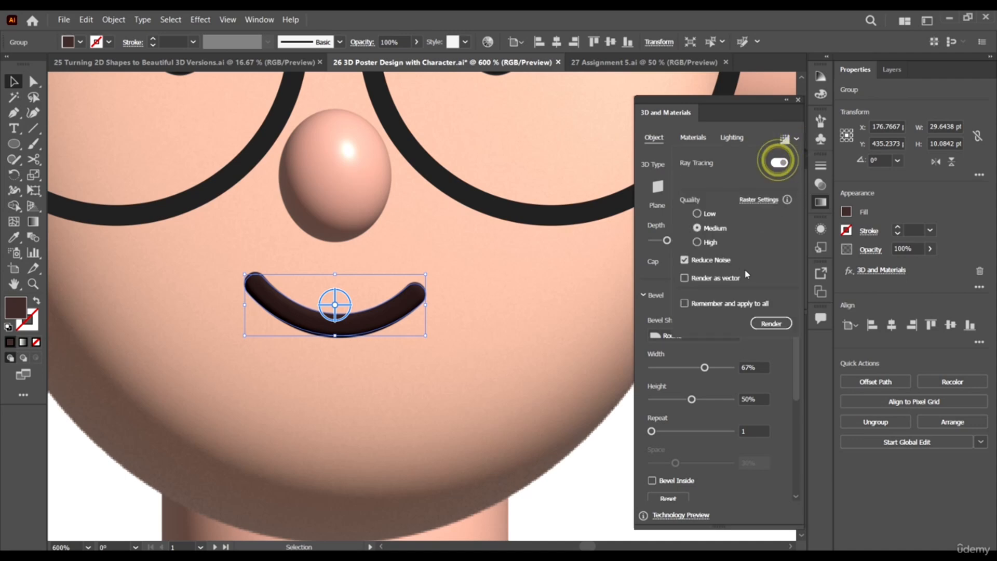
left_click(771, 323)
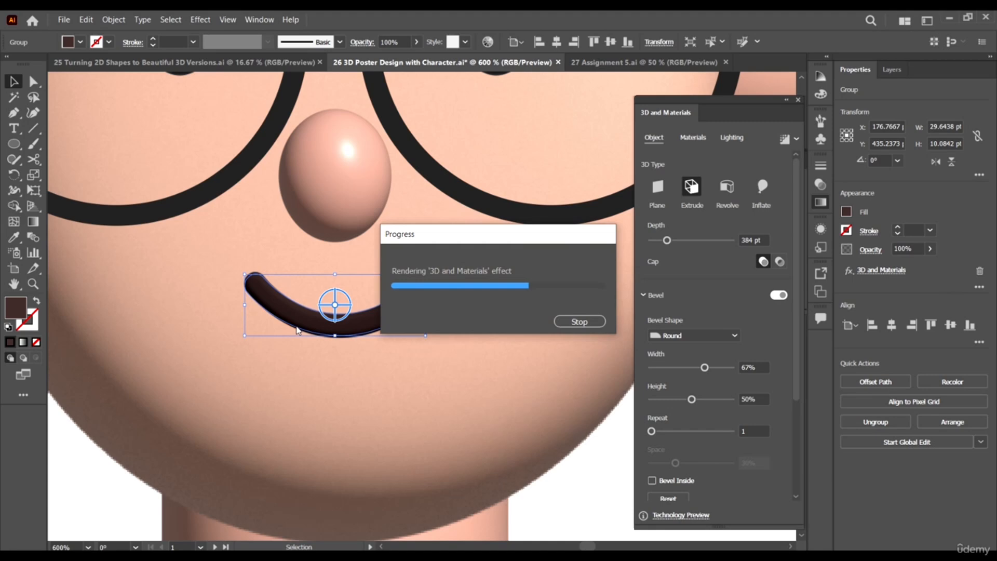
left_click(606, 491)
key("ctrl+minus")
key("ctrl+minus")
key("ctrl+minus")
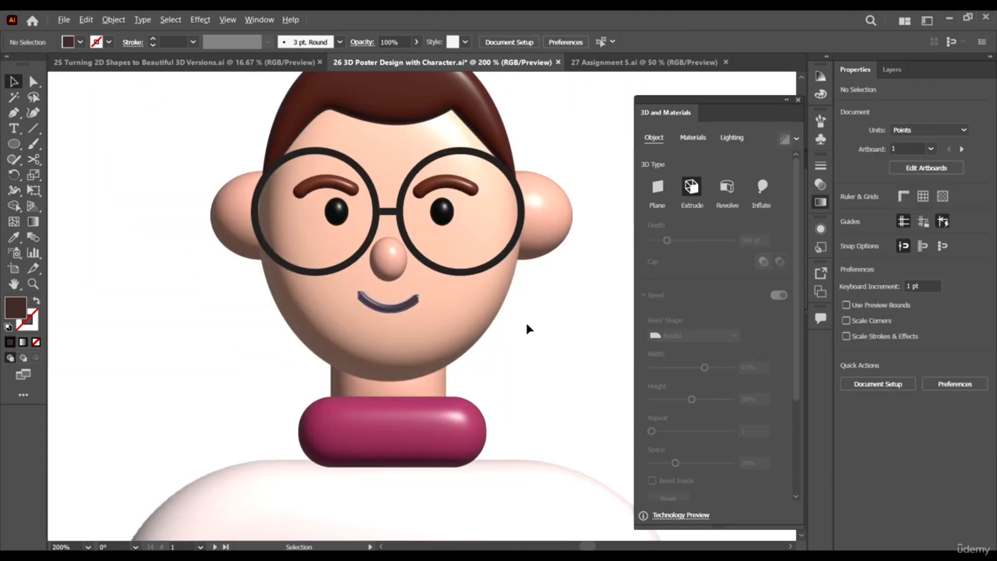
scroll(405, 297, "up", 4)
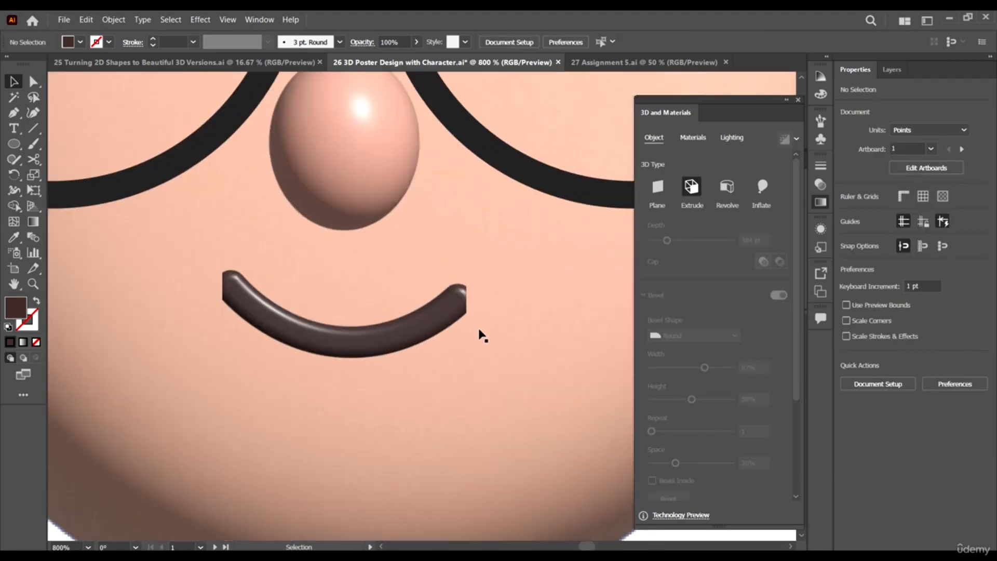
Try moving the extruded mouth toward the right-hand cheek
left_click(462, 302)
key("ctrl+minus")
key("ctrl+minus")
key("ctrl+minus")
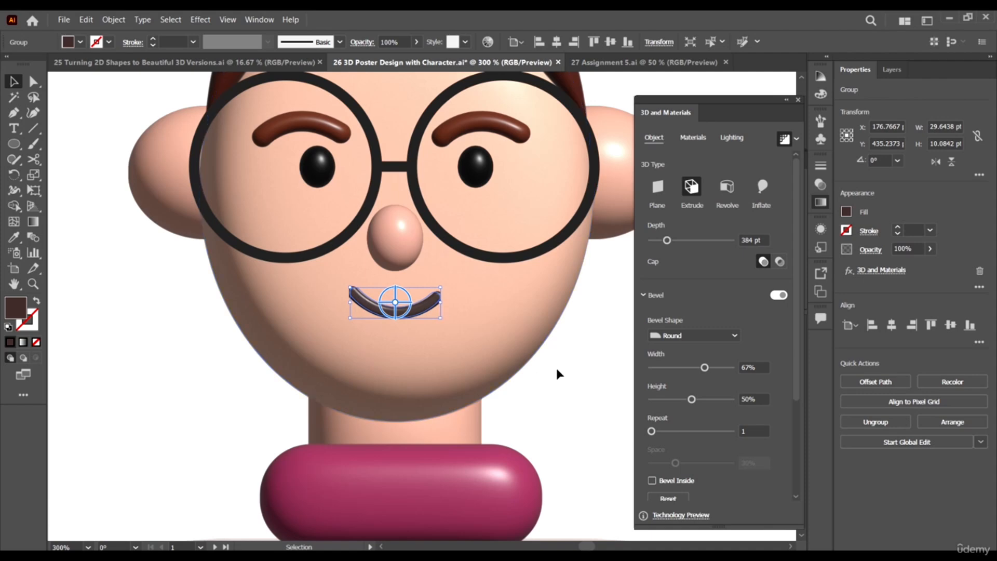
left_click(556, 367)
left_click_drag(439, 313, 525, 333)
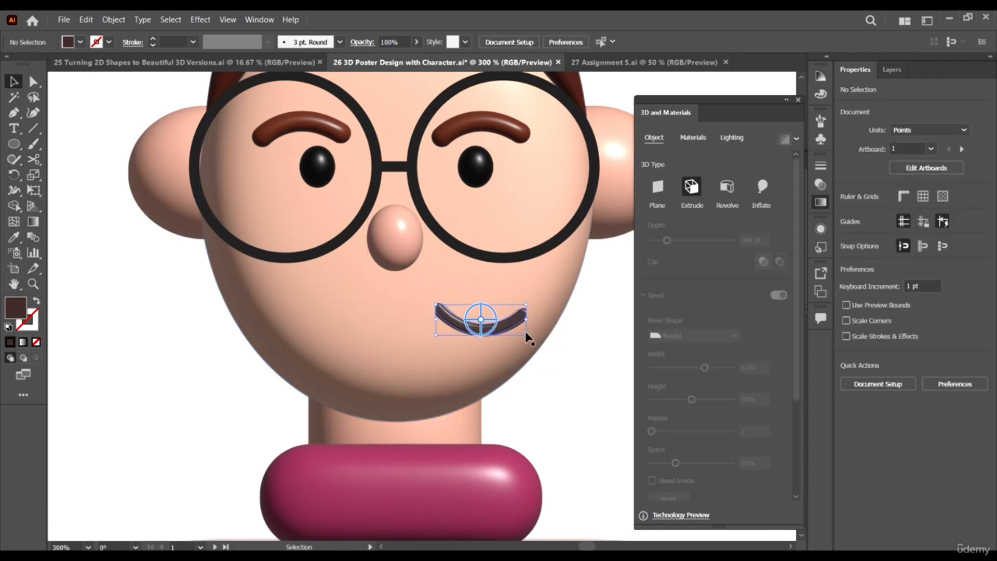
left_click(562, 353)
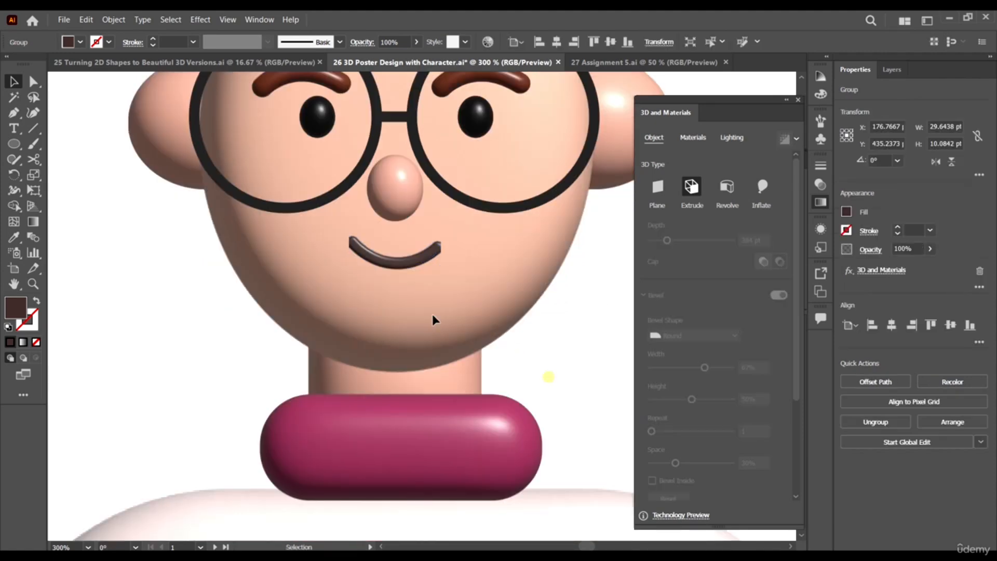
Draw a rectangle over the character, from just above the hair to slightly above the sweater's lower edge
key("ctrl+0")
scroll(409, 237, "down", 3)
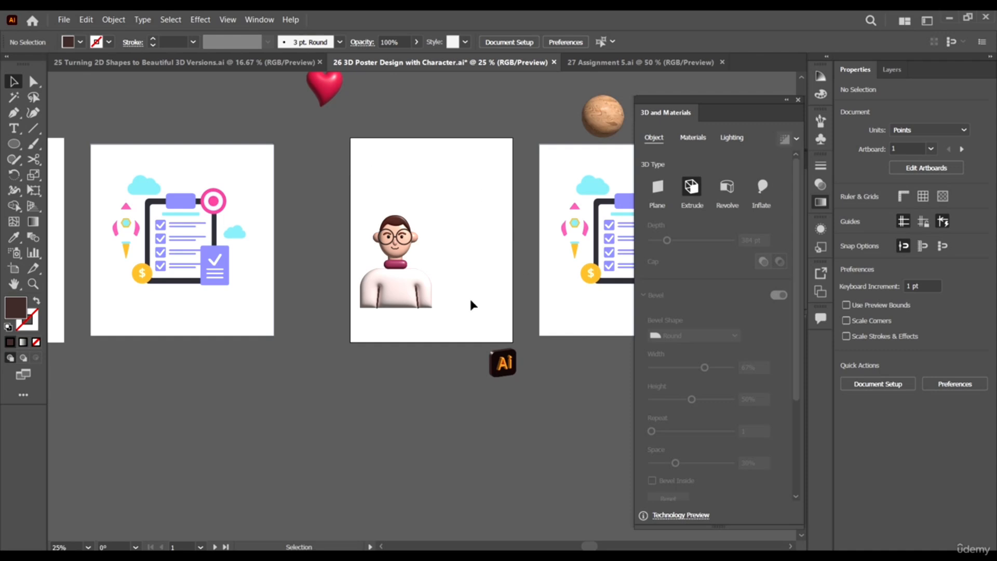
scroll(456, 366, "up", 3)
scroll(335, 311, "down", 2)
scroll(404, 320, "up", 6)
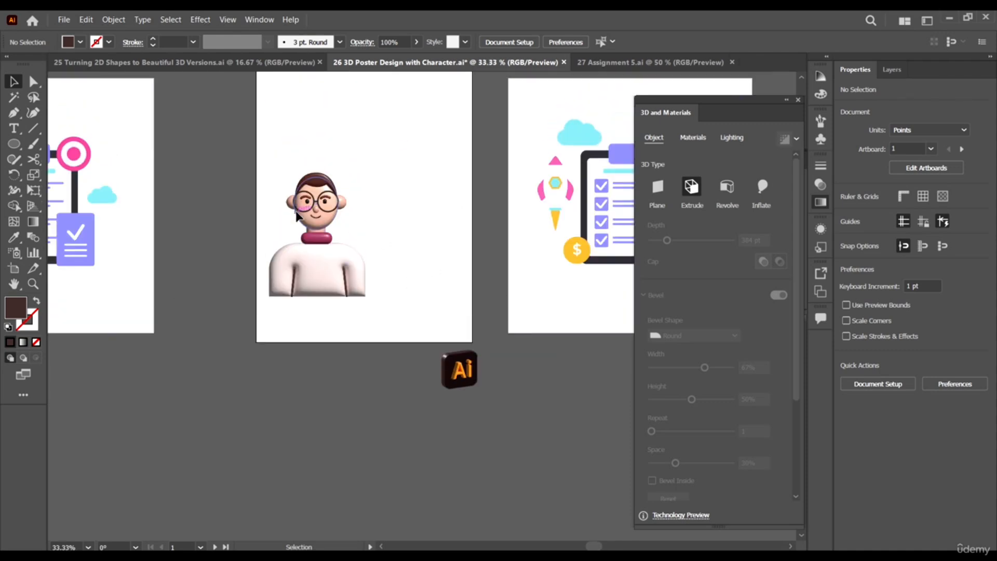
left_click_drag(365, 259, 295, 288)
scroll(185, 299, "up", 1)
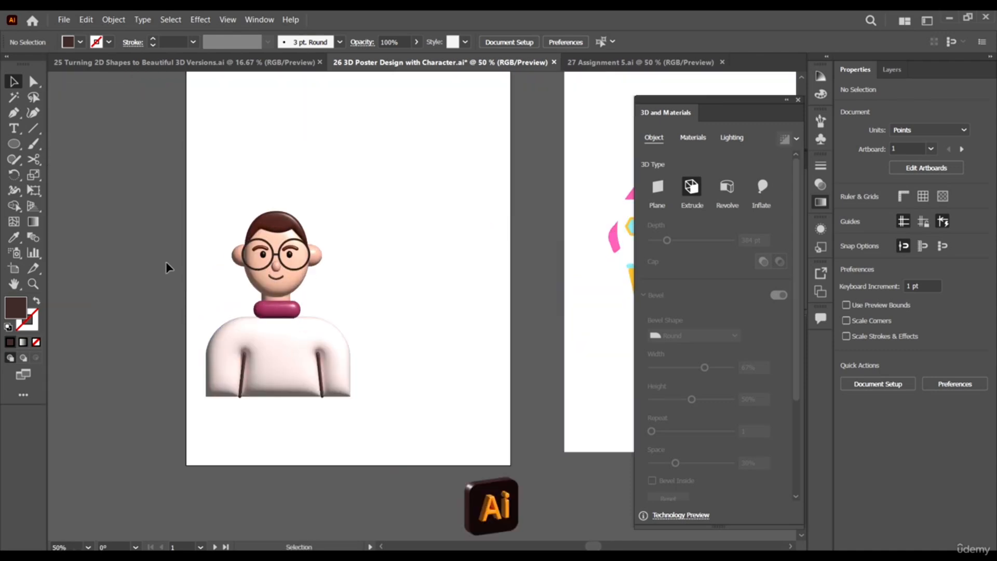
left_click(14, 144)
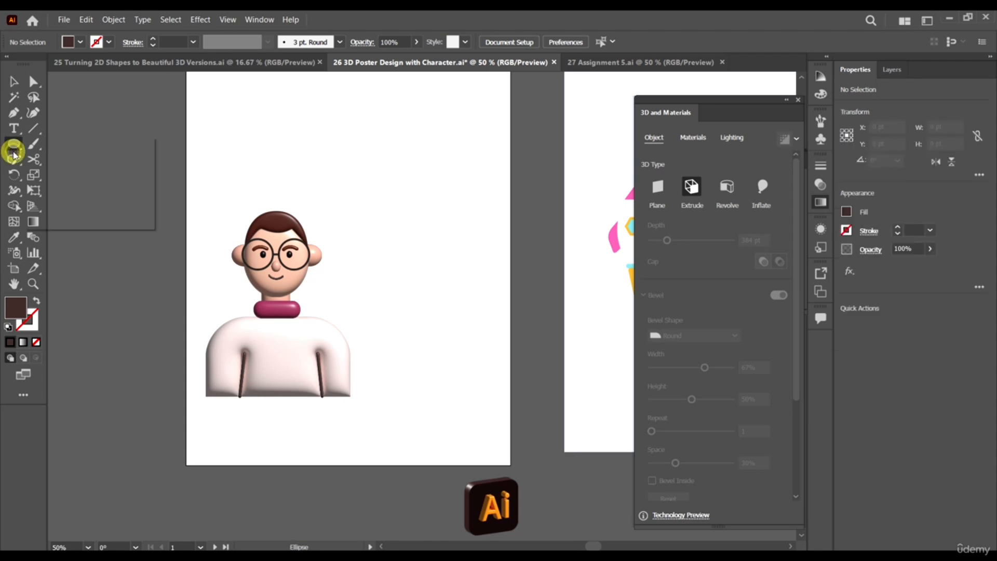
left_click(78, 144)
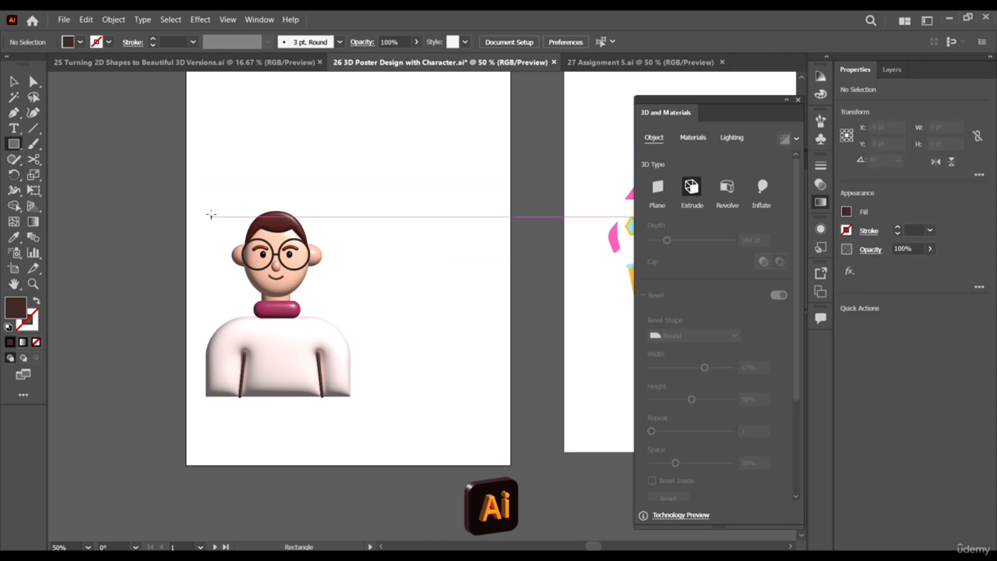
left_click_drag(206, 202, 358, 390)
Widen the rectangle past the sweater's left side to about 316 pt and raise its lower edge to about 359 pt high
key("v")
left_click_drag(206, 296, 199, 295)
mouse_move(278, 390)
left_mouse_down()
mouse_move(277, 374)
mouse_move(277, 384)
left_mouse_up()
Select the character together with the rectangle, make a clipping mask from them, and deselect the result
left_click_drag(121, 188, 436, 445)
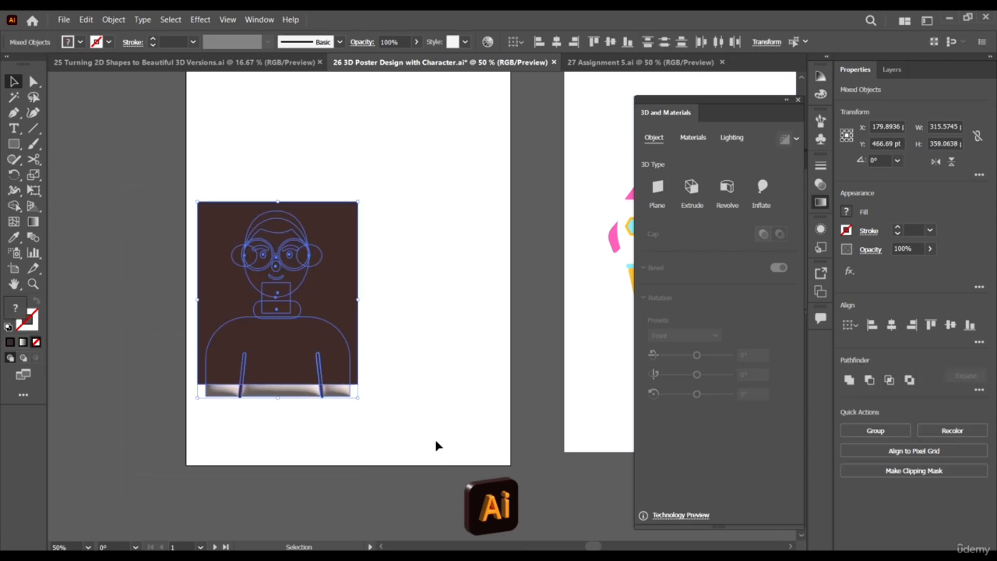
key("a")
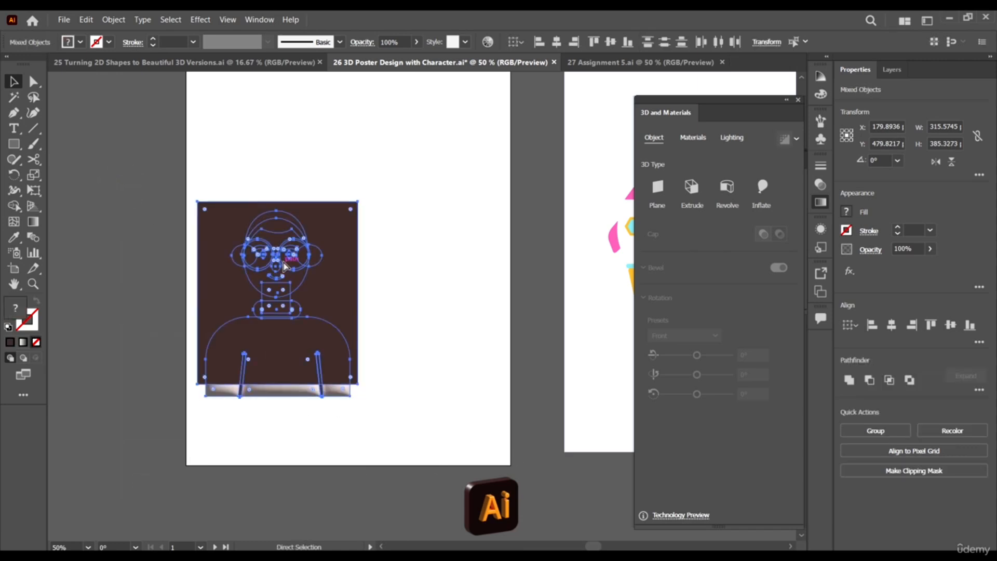
key("ctrl+7")
key("v")
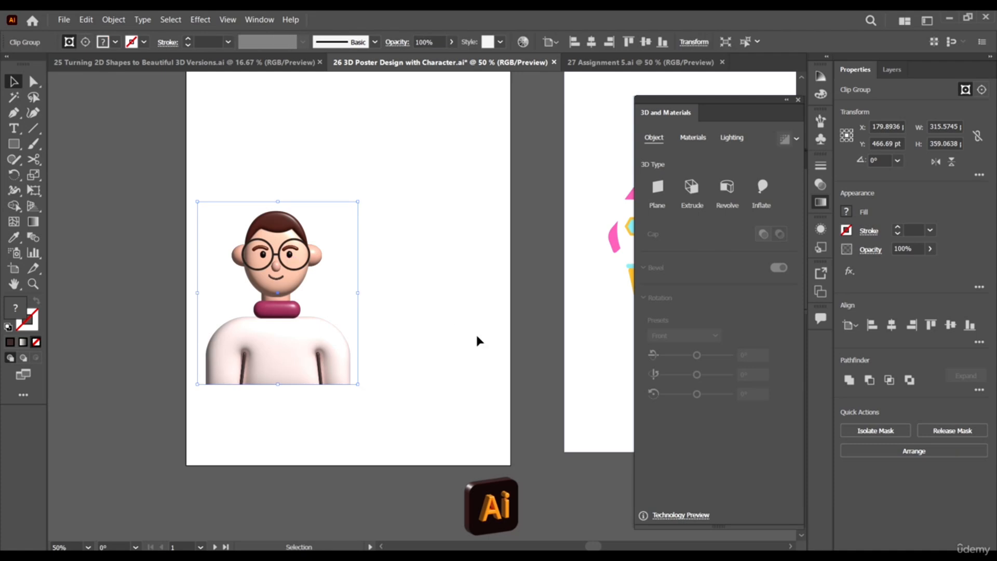
left_click(526, 292)
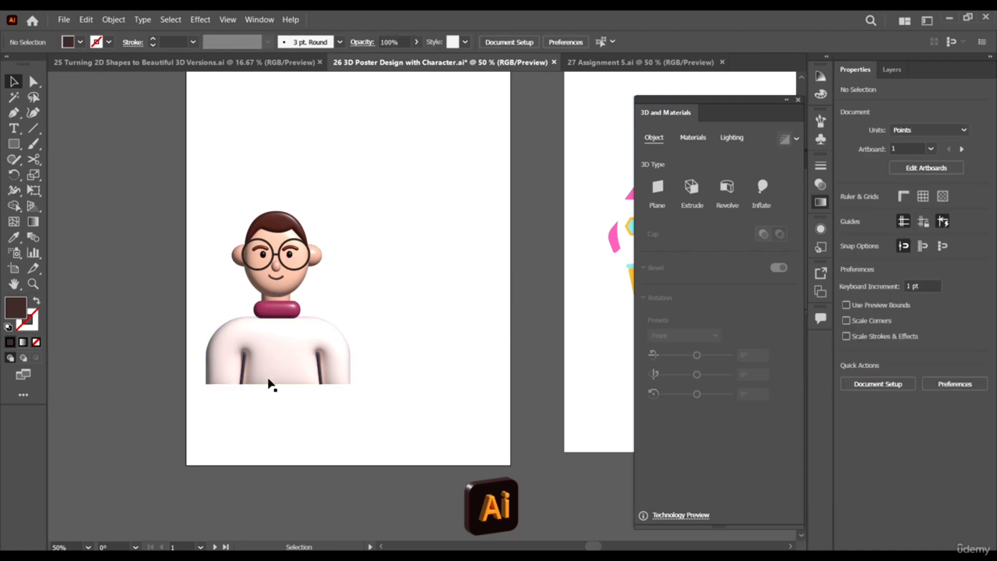
Draw a rectangle about 638 by 159 pt across the poster from the character's cropped edge to the artboard's lower edge, and fill it white
scroll(253, 297, "down", 2)
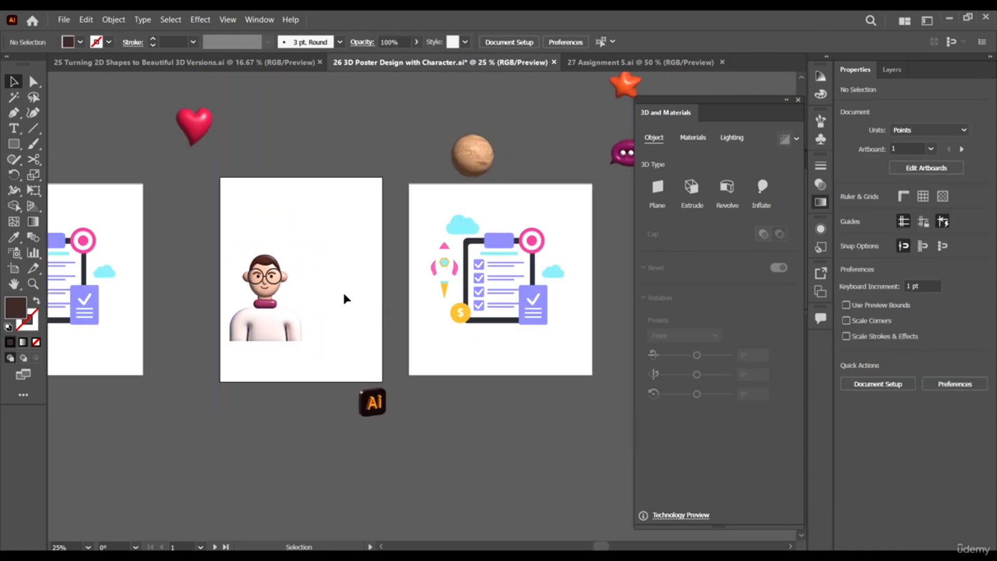
scroll(337, 328, "up", 2)
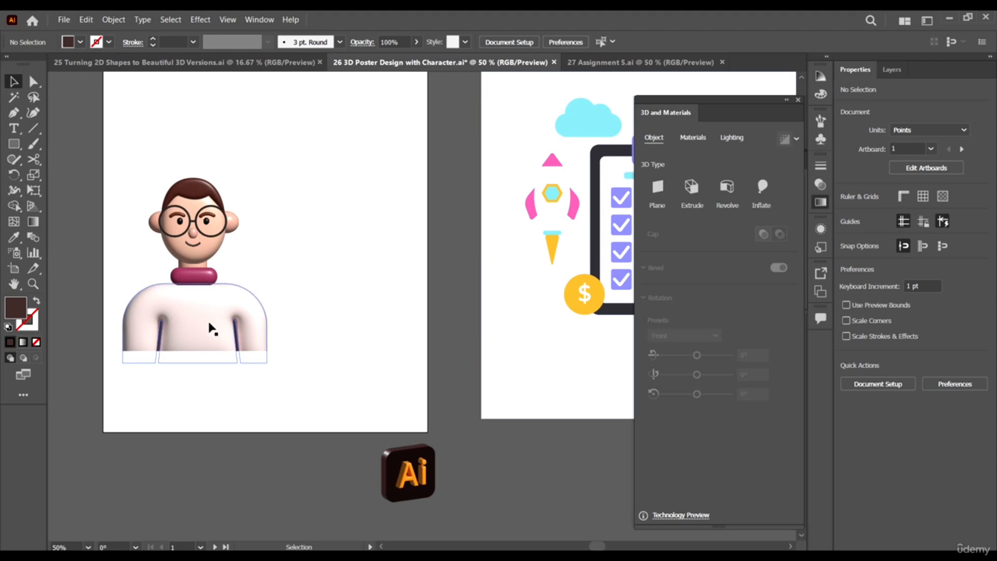
scroll(212, 329, "up", 1)
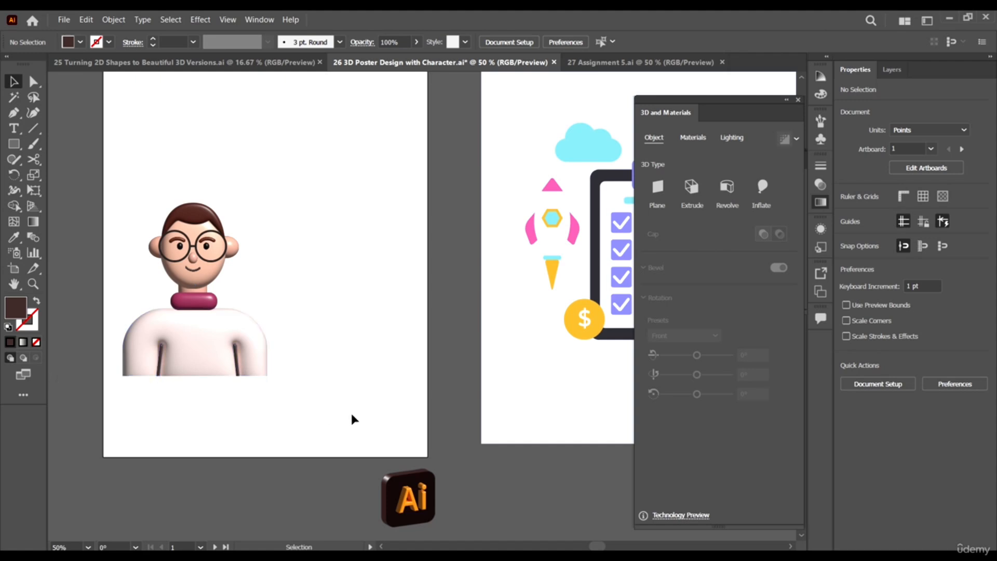
left_click(14, 144)
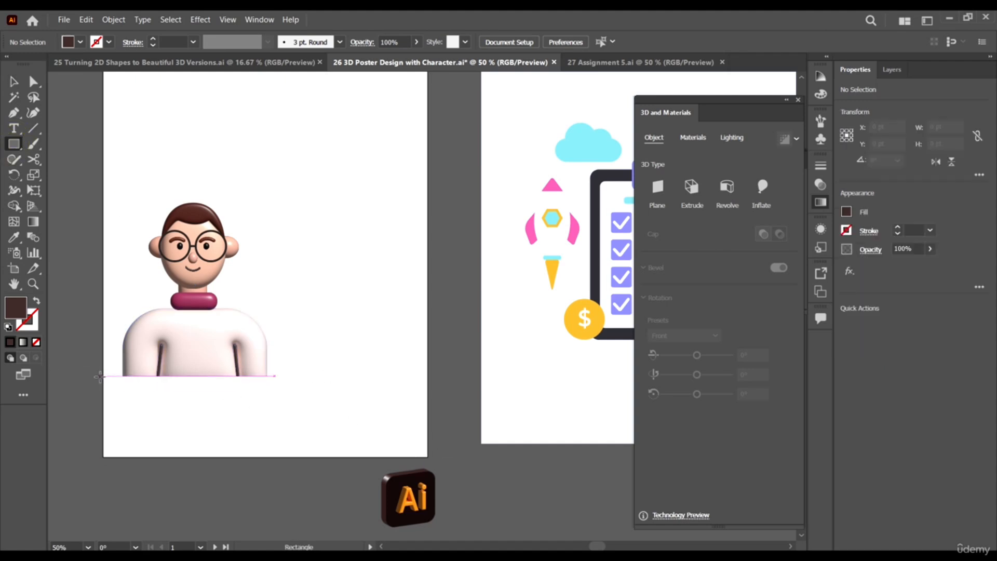
left_click_drag(101, 377, 426, 455)
key("v")
left_click_drag(102, 416, 105, 419)
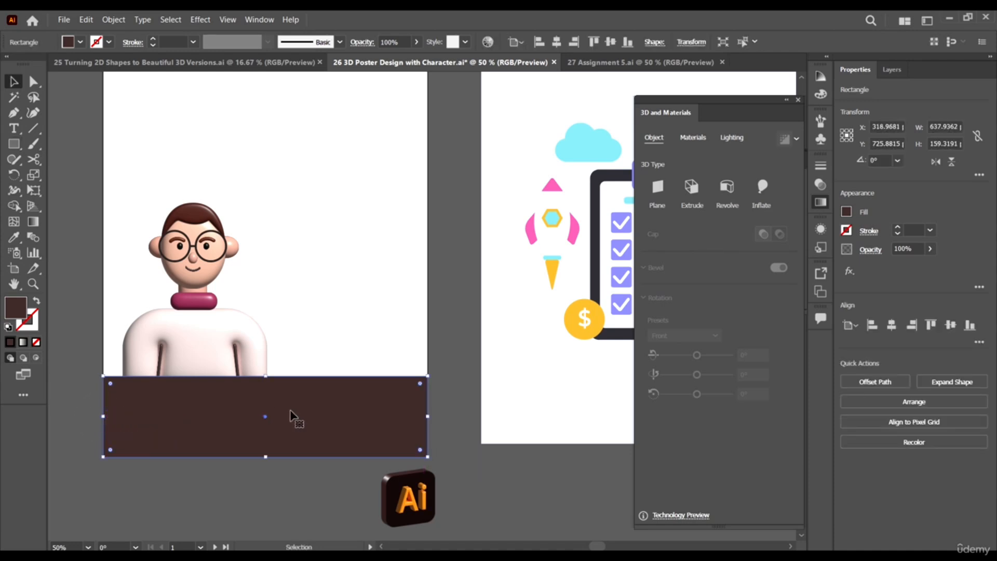
left_click(80, 42)
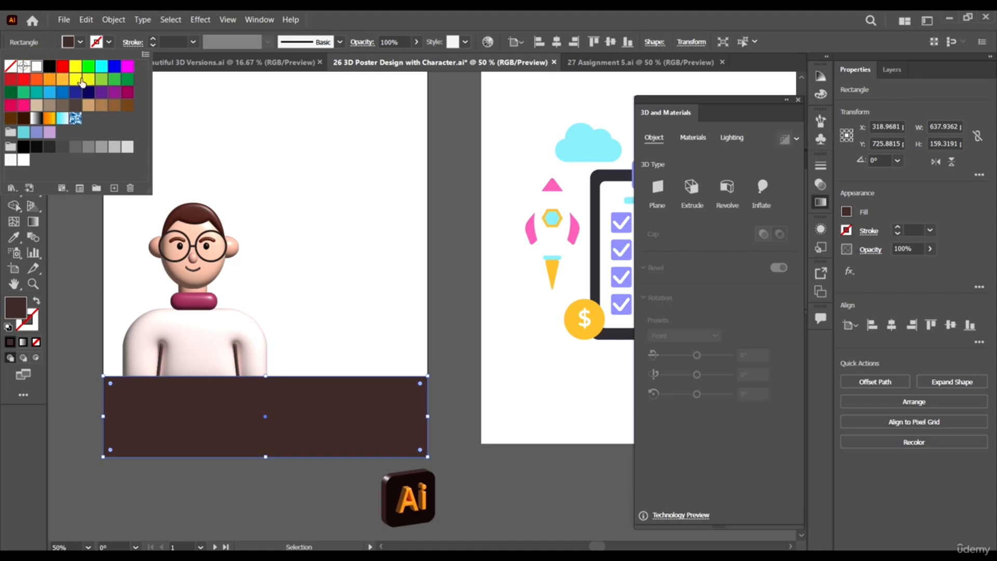
left_click(35, 72)
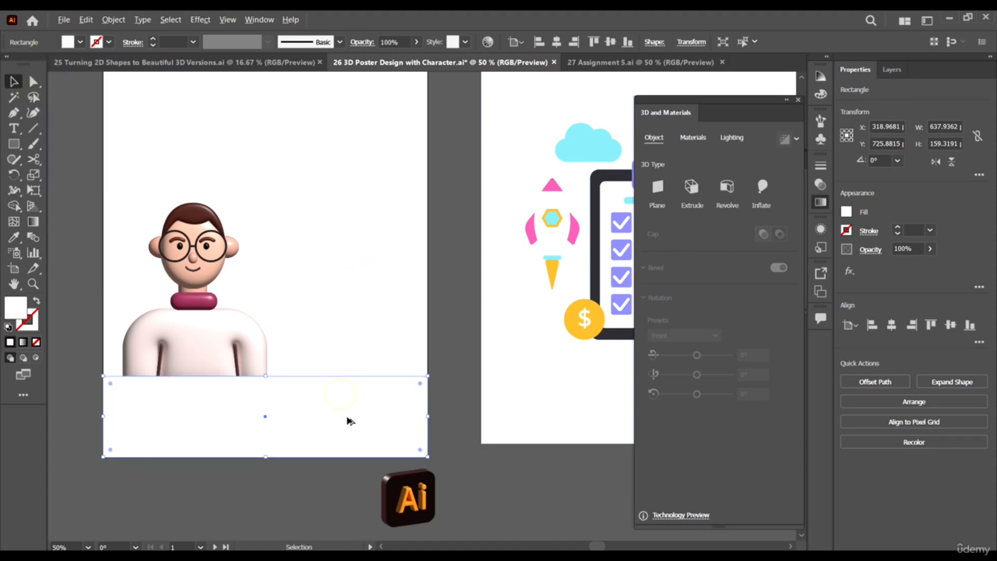
Duplicate the white rectangle upward and stretch the copy to the top of the poster, about 652 pt high
left_click_drag(350, 420, 359, 345)
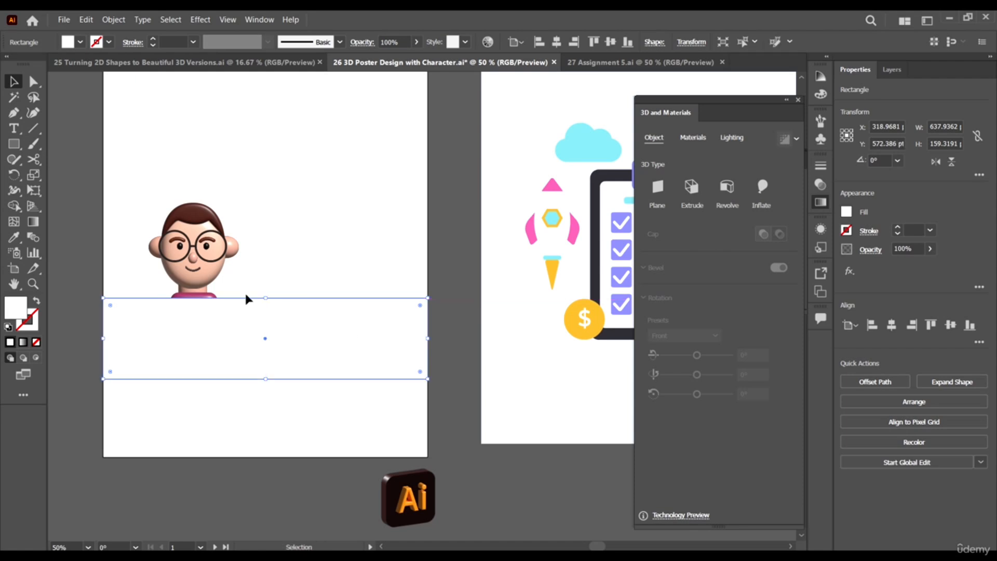
scroll(266, 305, "down", 1)
left_click_drag(265, 300, 272, 132)
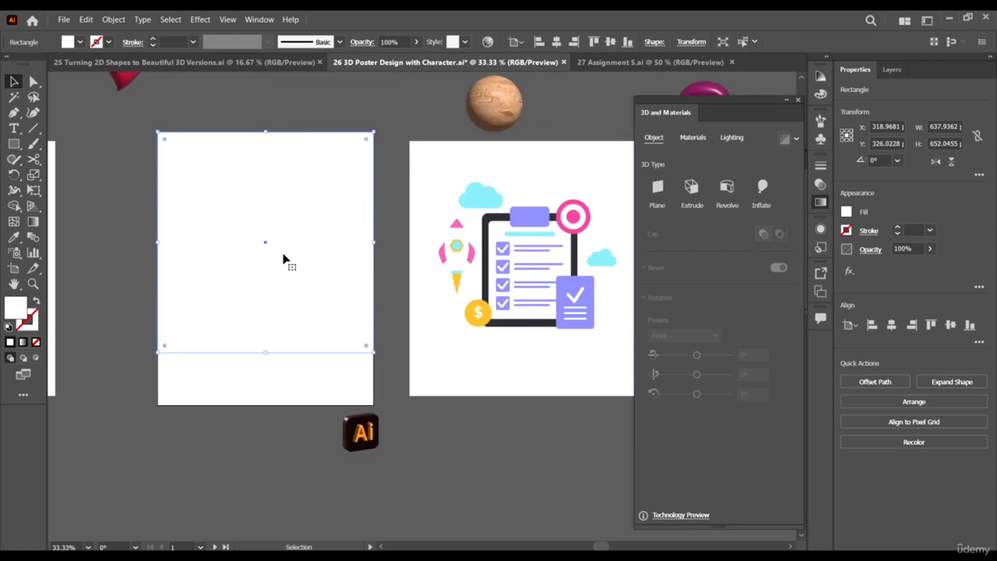
Send the tall white rectangle to the back, behind the character, and leave nothing selected
right_click(285, 254)
mouse_move(358, 459)
left_click(441, 496)
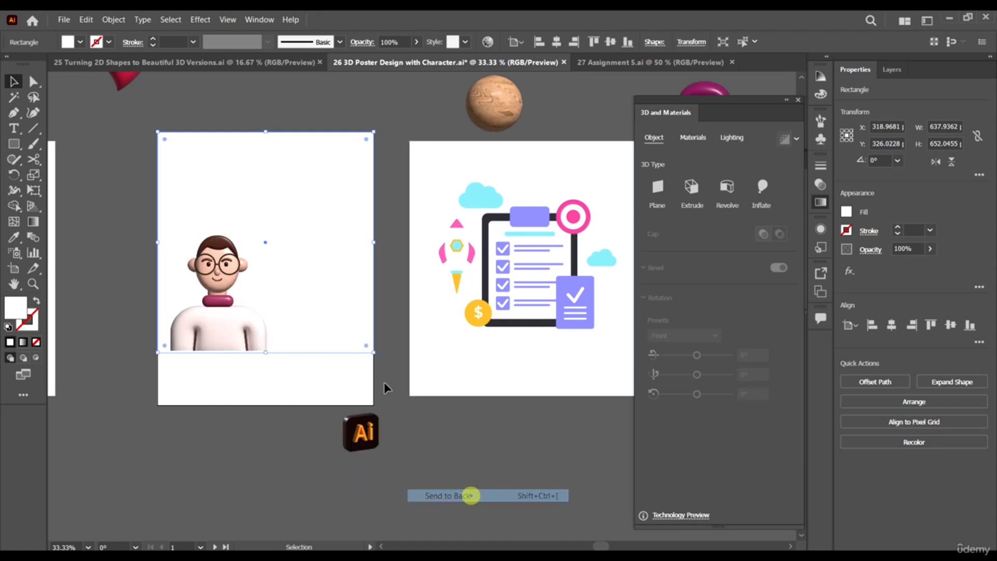
scroll(218, 307, "up", 2)
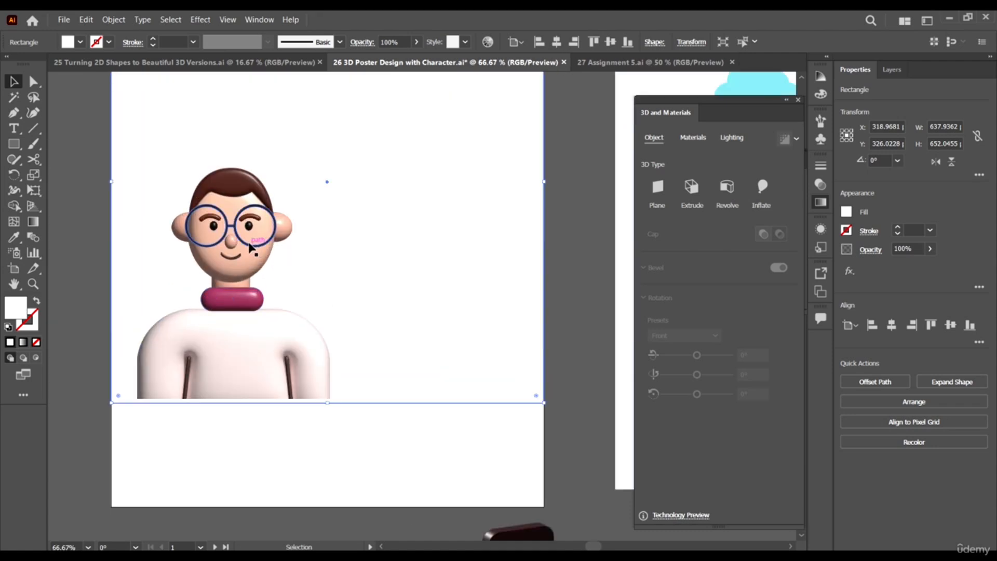
left_click(263, 301)
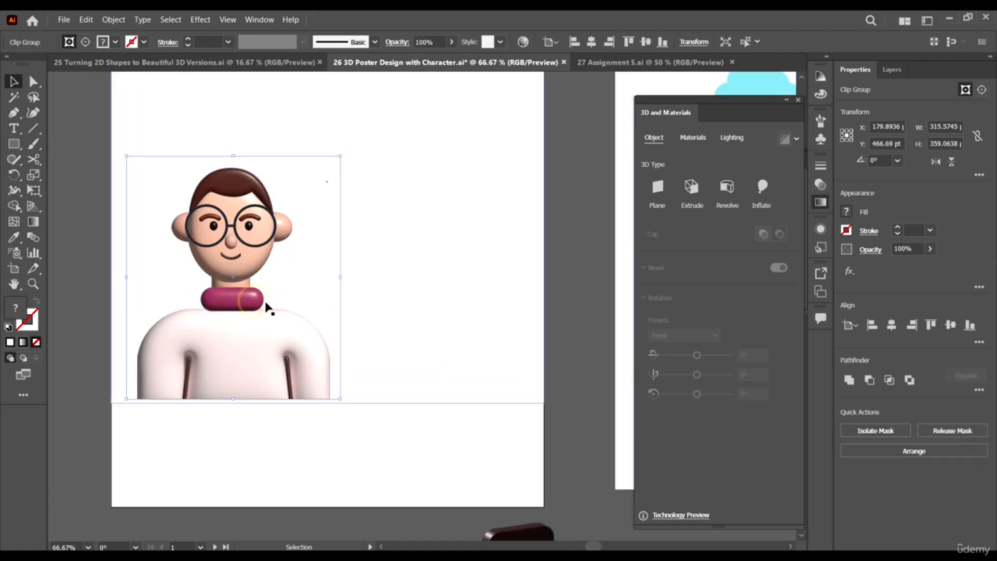
left_click(87, 106)
Pick a medium purple-magenta as the current fill colour, with no object selected
double_click(16, 307)
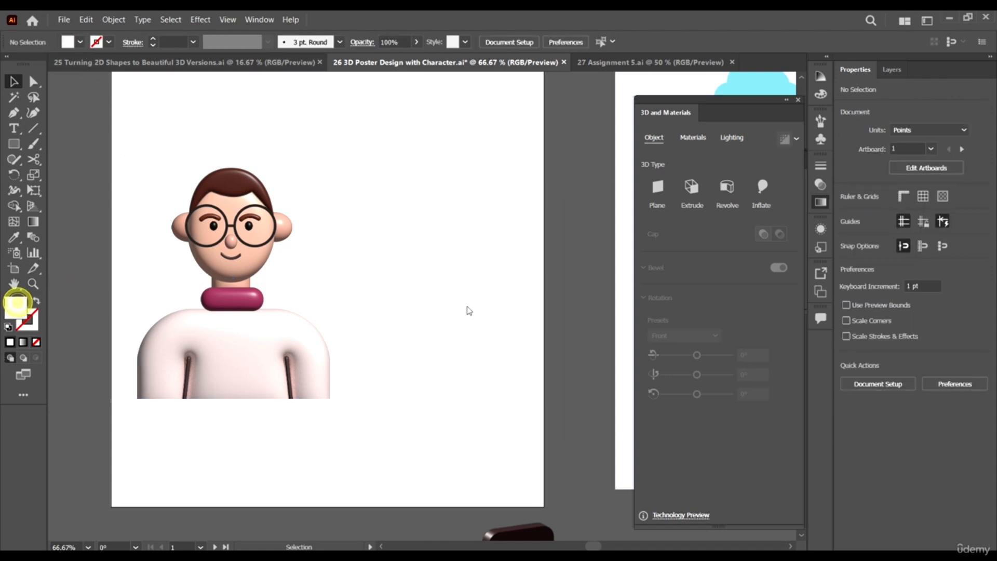
left_click(766, 255)
mouse_move(692, 253)
left_mouse_down()
mouse_move(697, 225)
mouse_move(715, 268)
mouse_move(765, 258)
left_mouse_up()
left_click(766, 255)
left_click(702, 296)
left_click(698, 277)
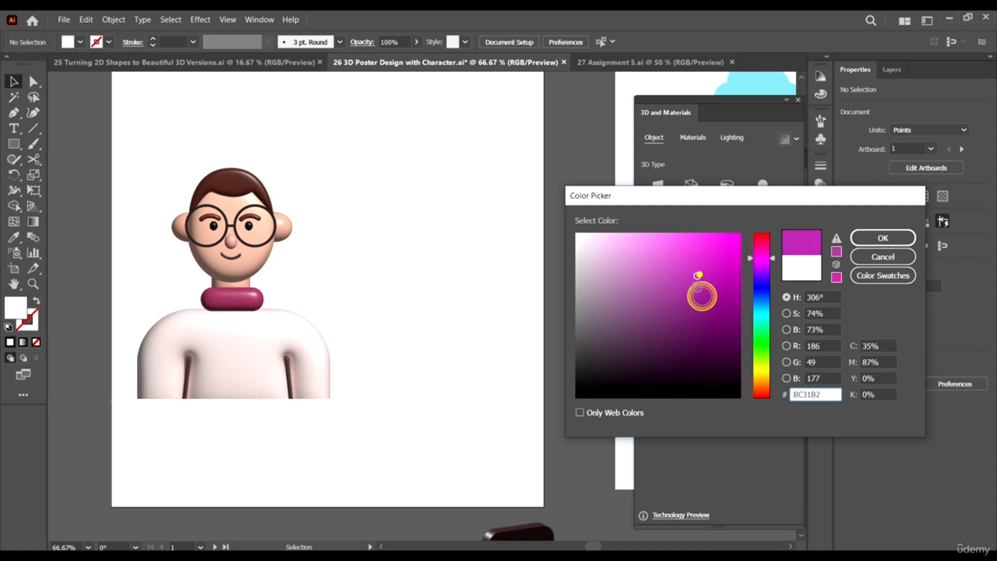
left_click(697, 294)
left_click(895, 242)
Select the tall background rectangle and choose the Tetrad 2 harmony rule in the Color Guide
scroll(345, 252, "down", 2)
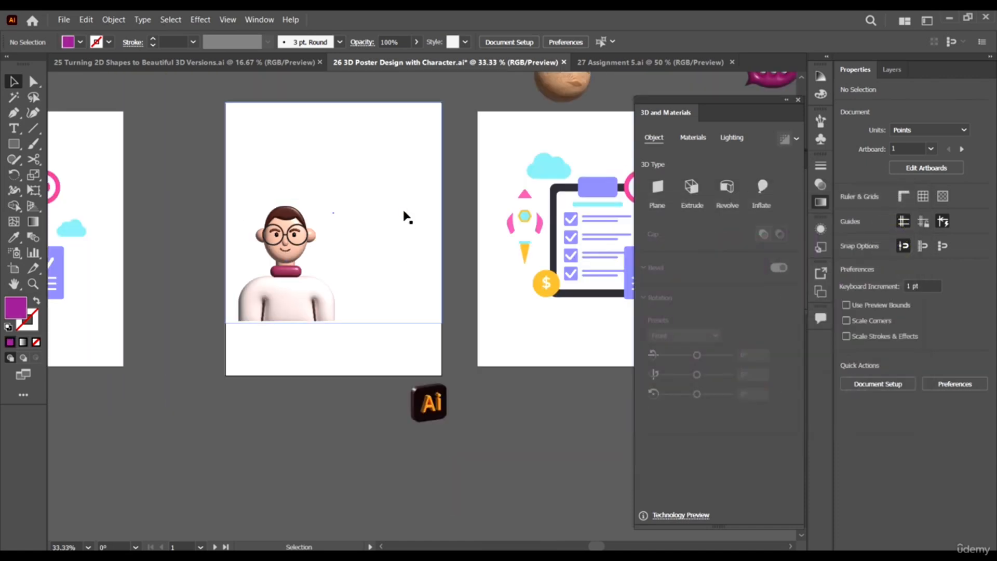
left_click(404, 213)
left_click(821, 77)
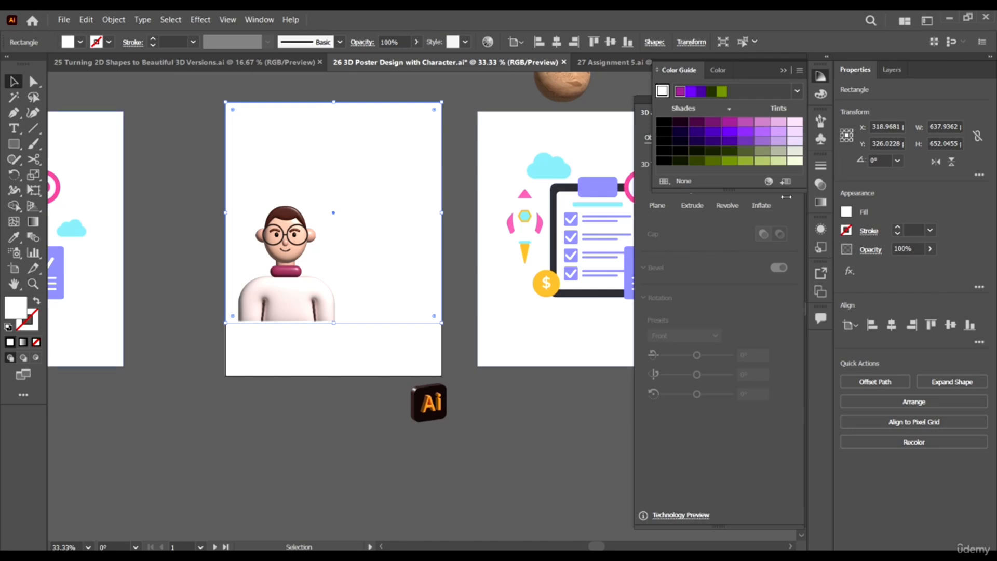
left_click(797, 91)
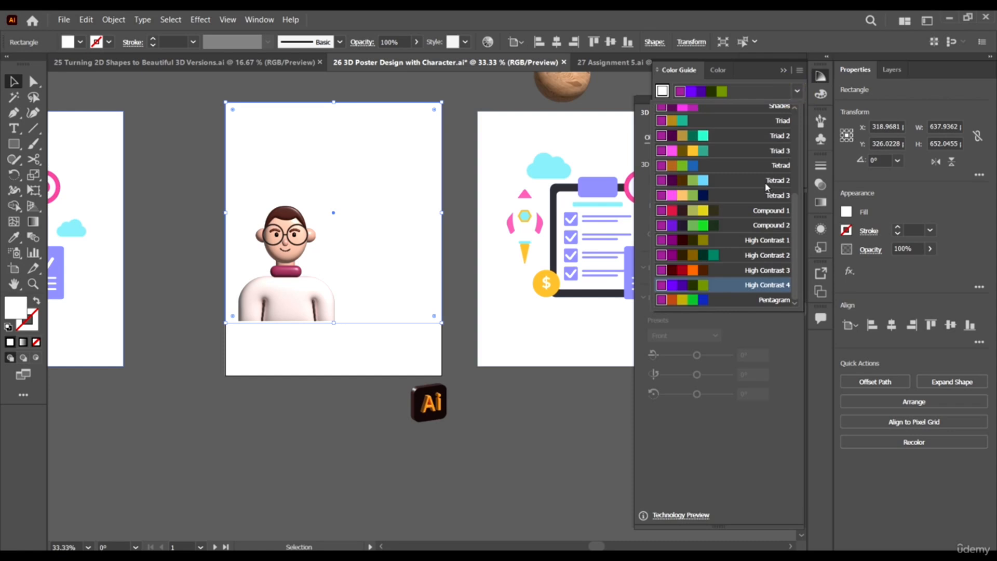
scroll(745, 203, "up", 3)
scroll(745, 200, "down", 3)
left_click(780, 182)
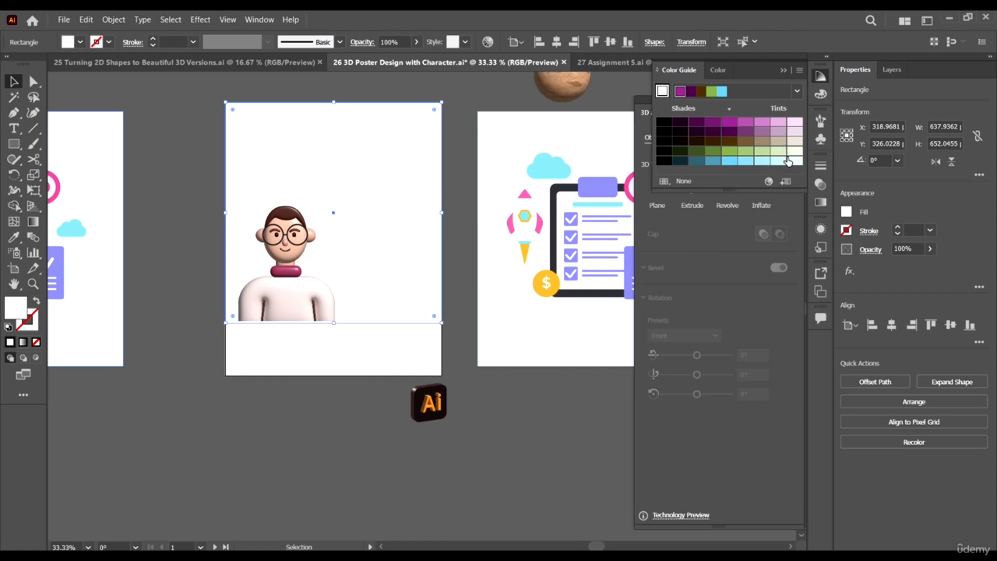
Fill the background rectangle with a pale green tint after trying a light beige, and deselect it
left_click(796, 141)
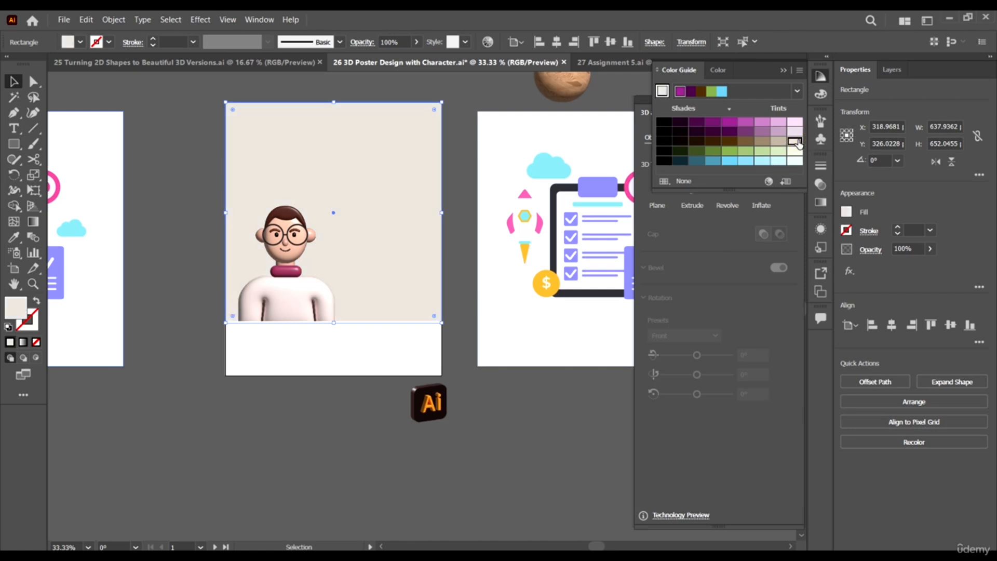
left_click(784, 151)
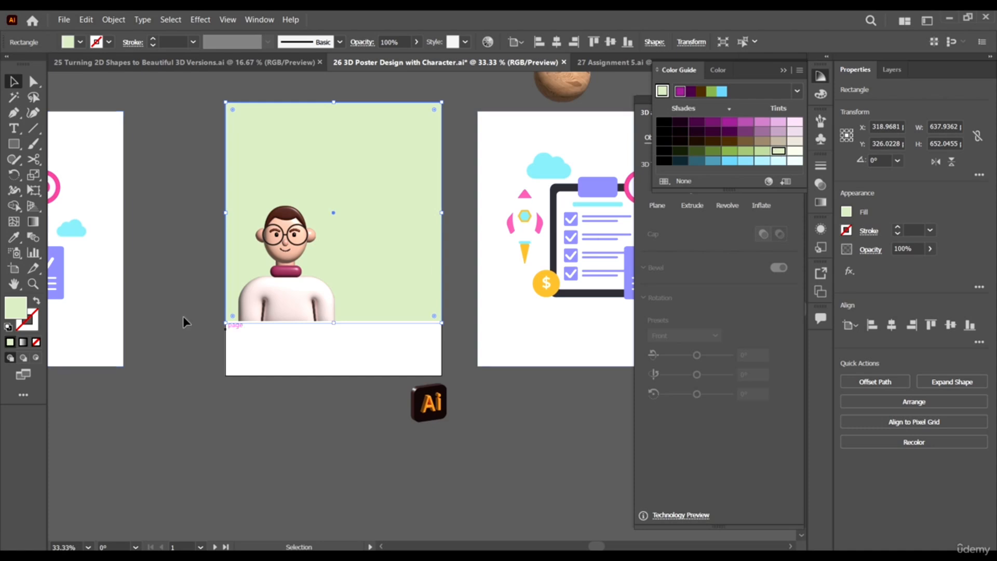
left_click(479, 417)
Add the title "ADOBE ILLUSTRATOR" as point text on two lines above the character on the green background
scroll(252, 334, "up", 1)
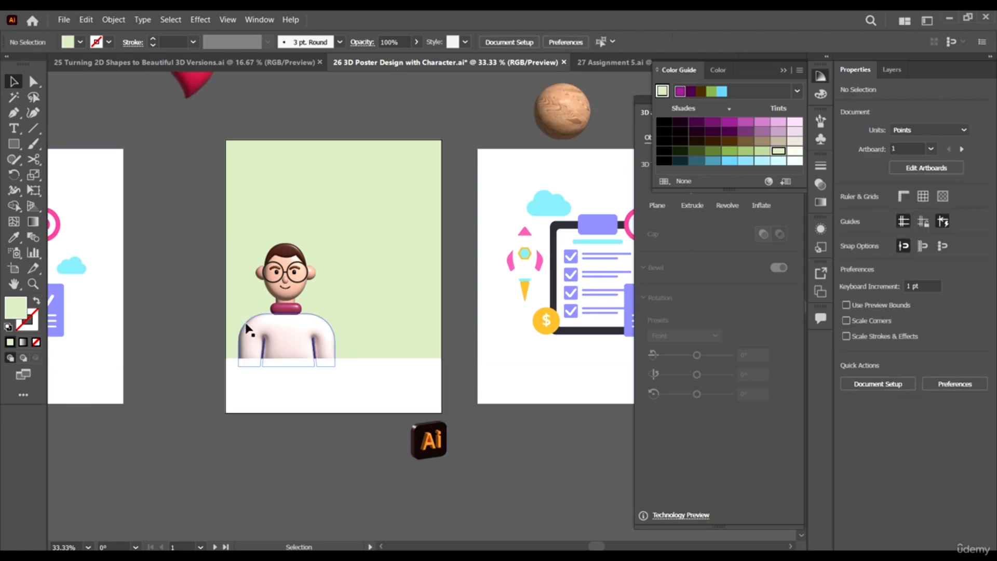
left_click(14, 127)
left_click(266, 182)
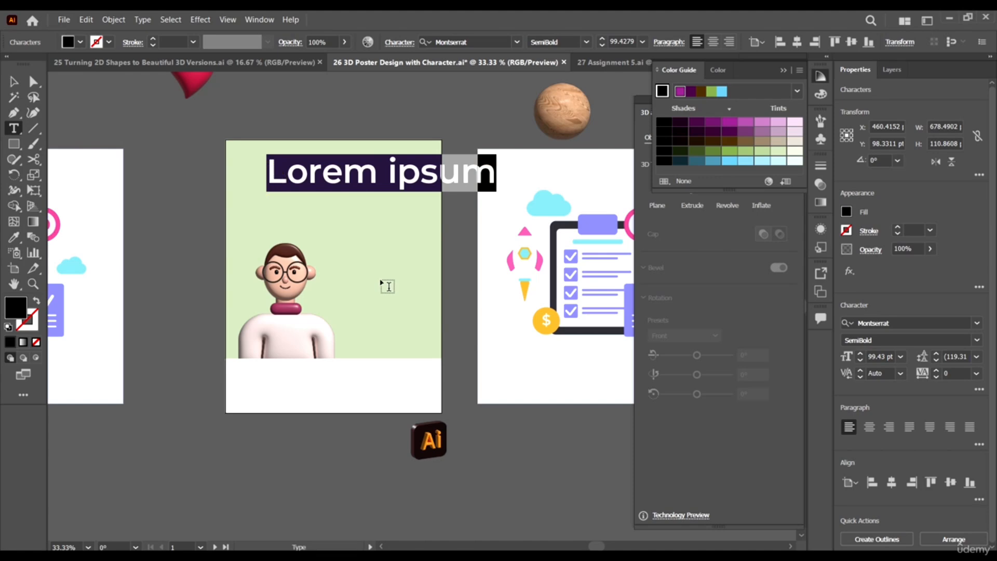
type("a")
key("BackSpace")
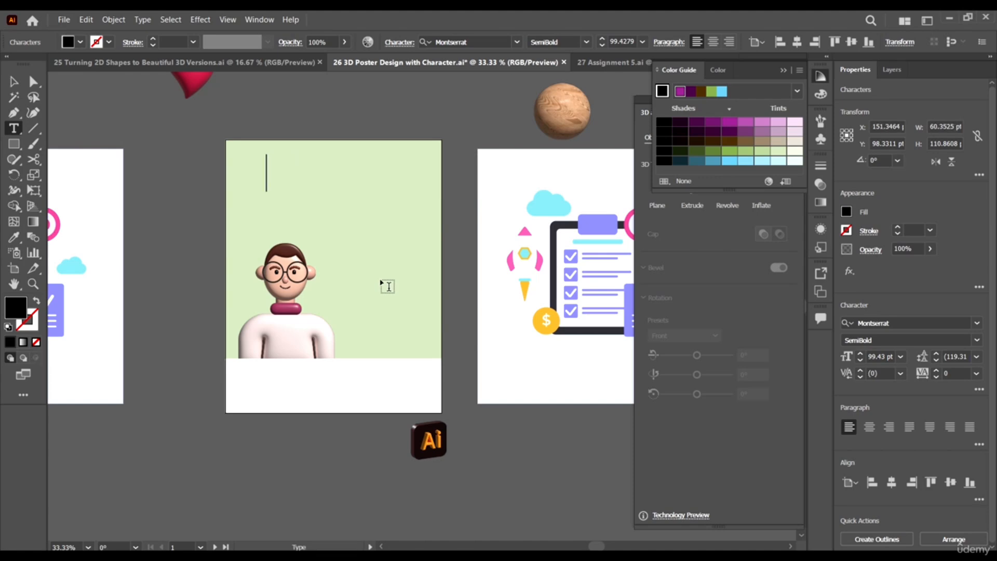
type("a")
key("BackSpace")
type("AD")
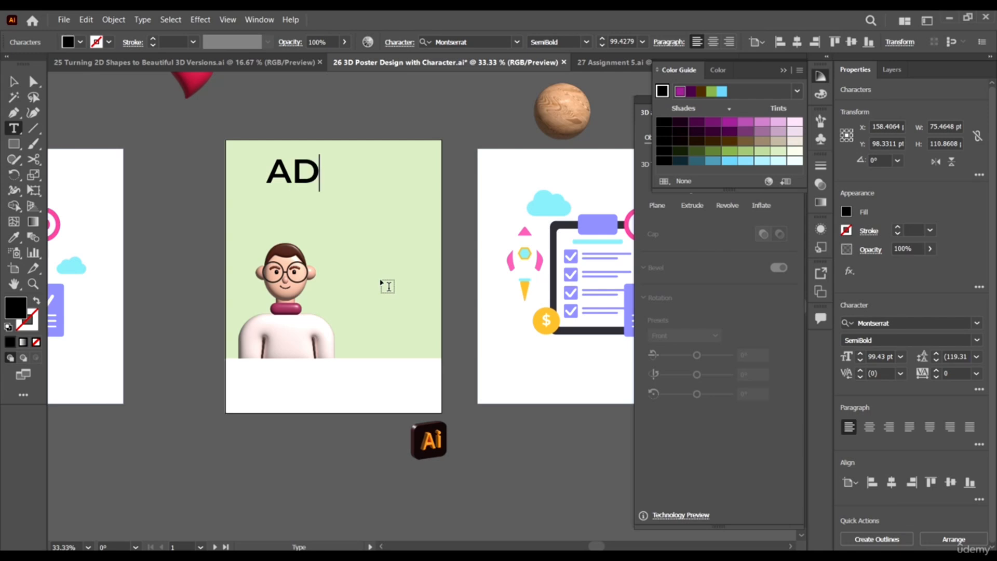
type("OBE ")
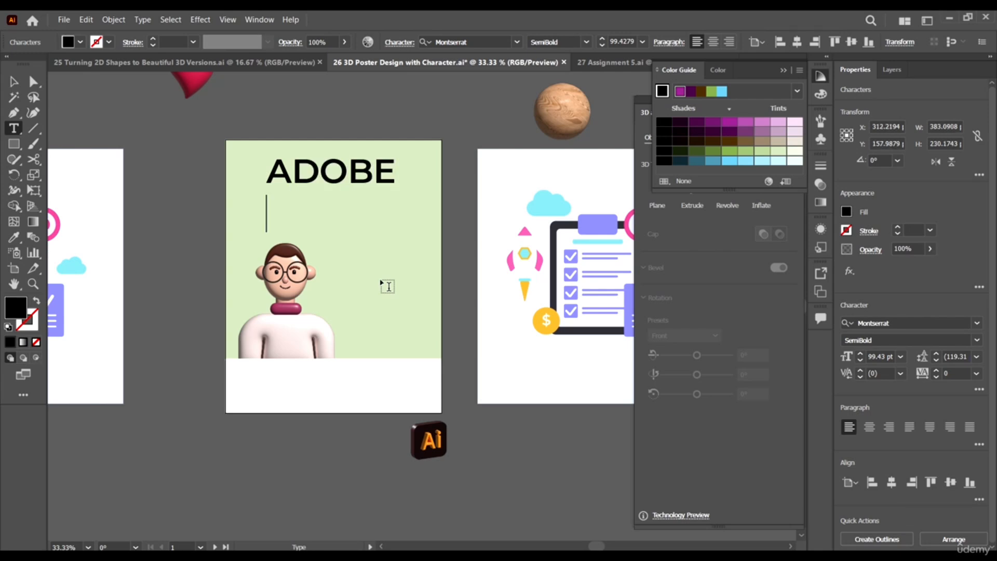
type("ILLU")
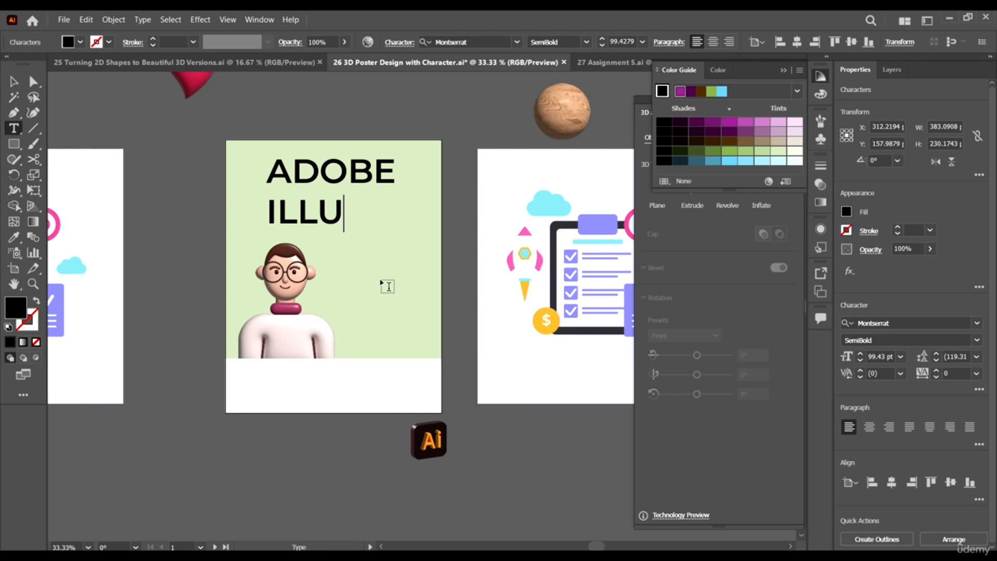
type("STRATOR")
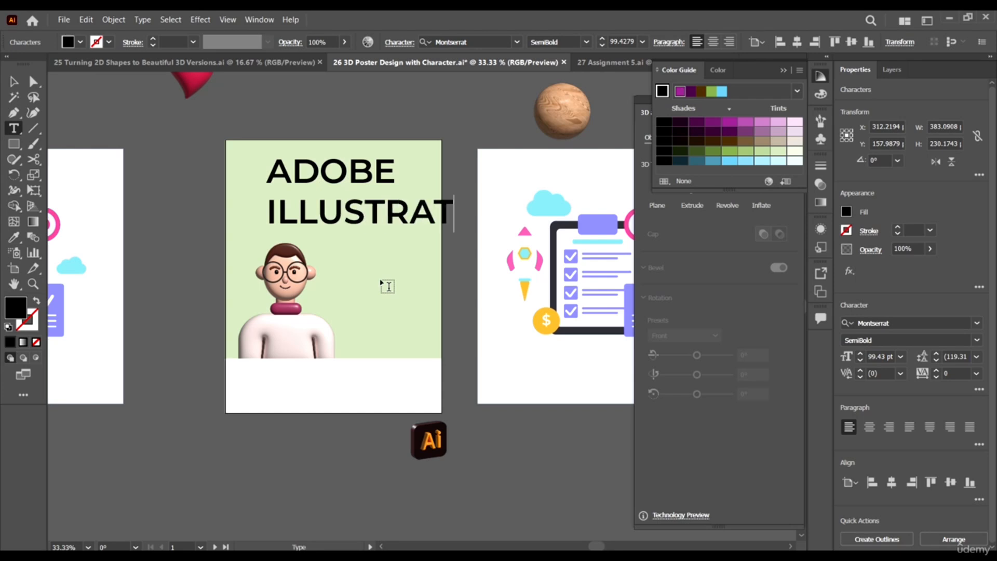
Set the title text's font size to 60 pt
left_click(15, 82)
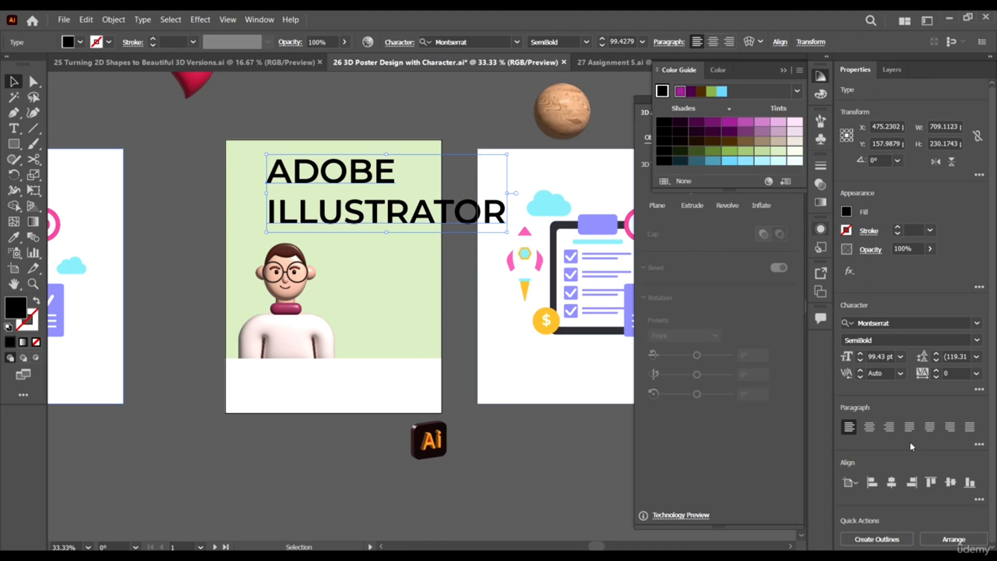
left_click(900, 356)
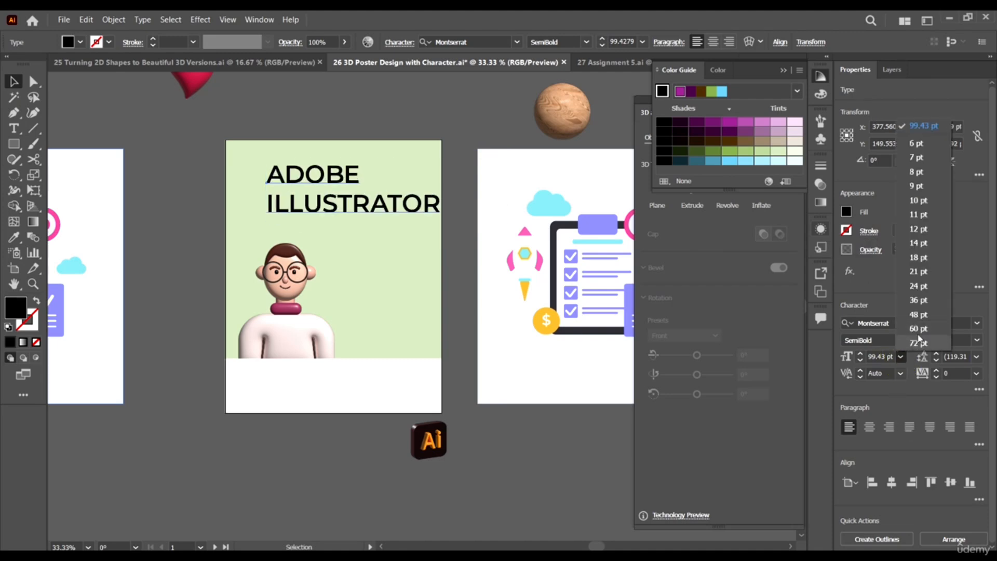
left_click(918, 329)
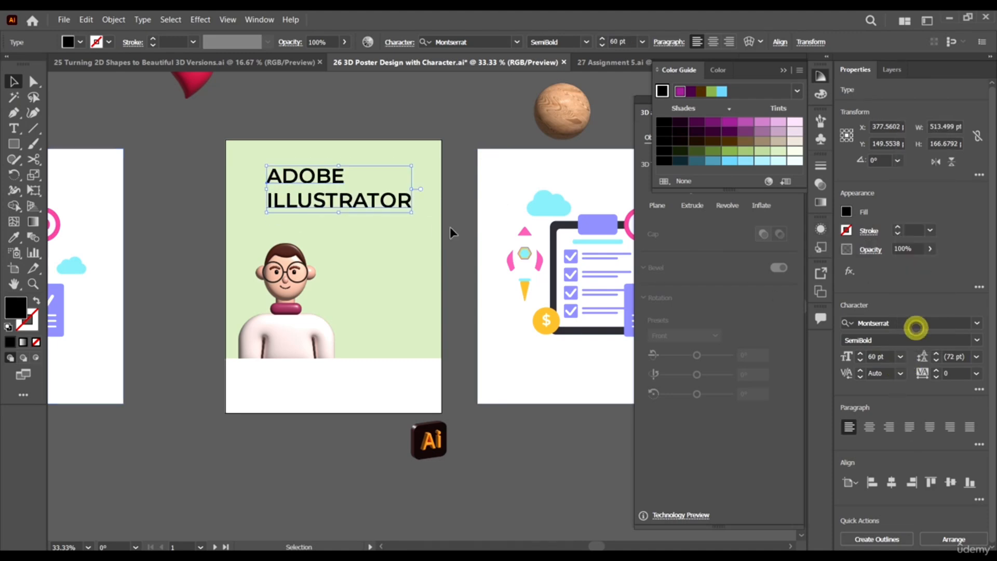
double_click(333, 206)
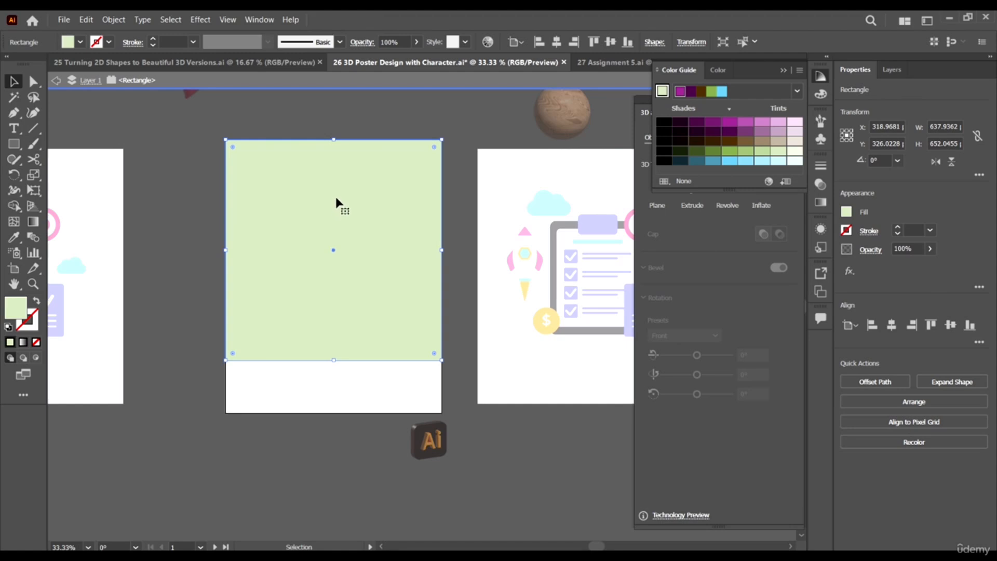
Enlarge the font size of the word ADOBE until it is nearly as wide as the word ILLUSTRATOR
key("Escape")
double_click(290, 177)
left_click_drag(271, 175, 415, 173)
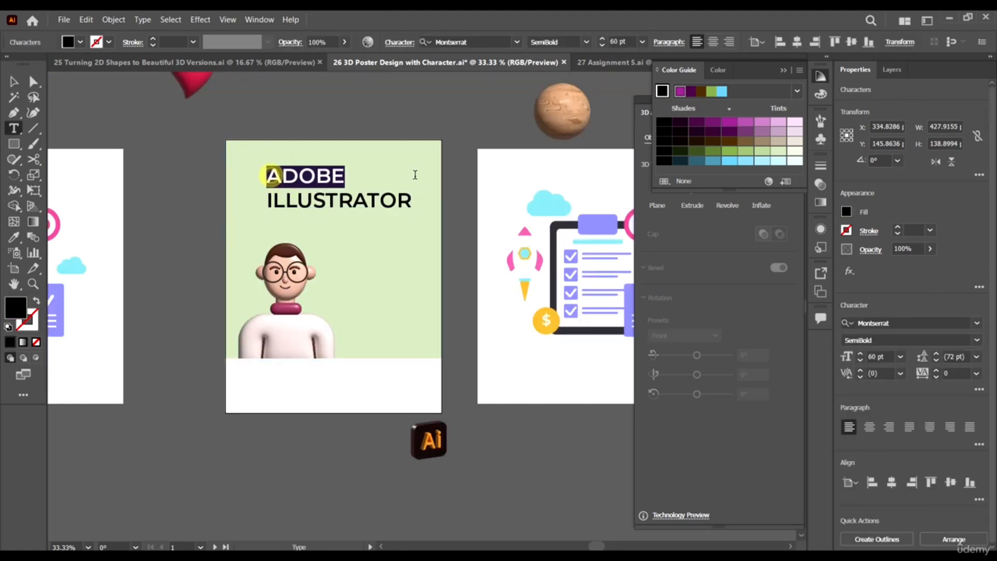
left_click(878, 357)
scroll(878, 356, "up", 8)
scroll(878, 357, "up", 20)
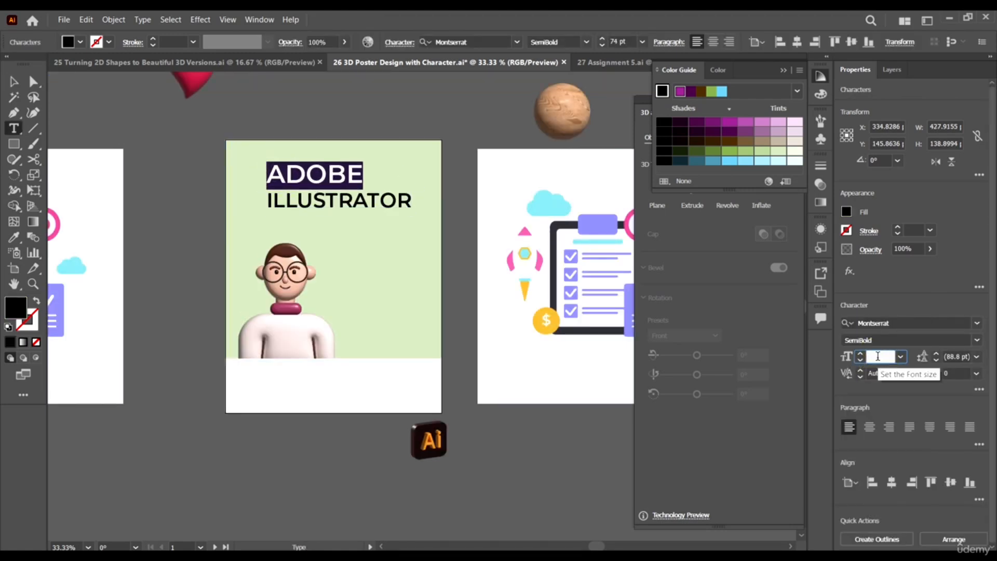
scroll(878, 357, "down", 7)
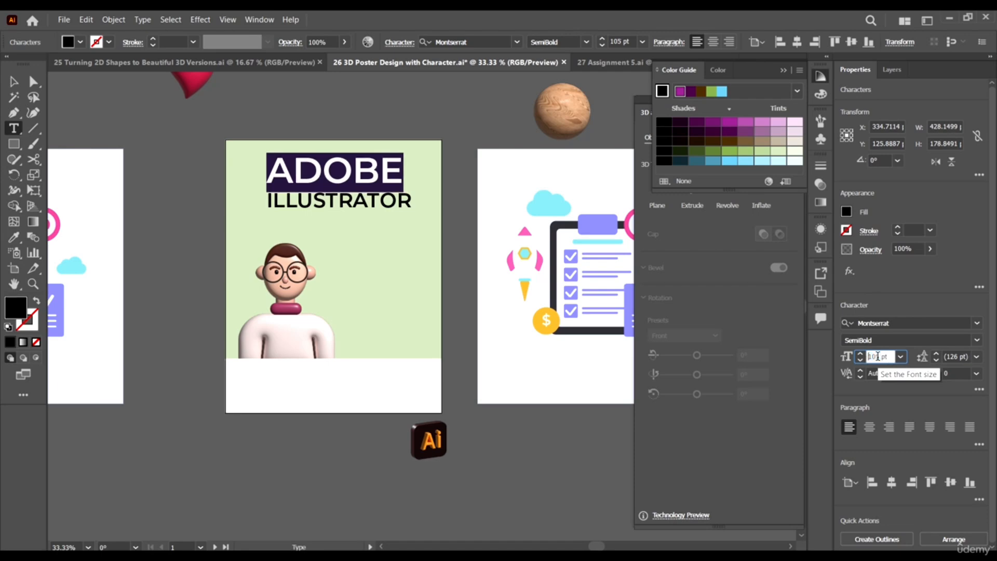
left_click(12, 82)
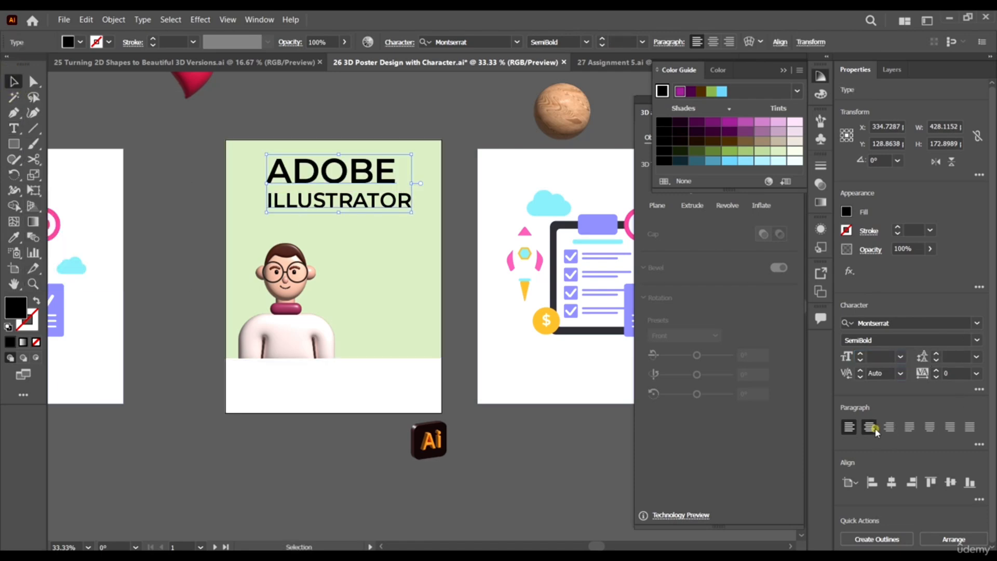
Center-align the two title lines, center the title horizontally on the artboard, and move it slightly down
left_click(869, 427)
left_click(427, 189)
left_click(318, 183)
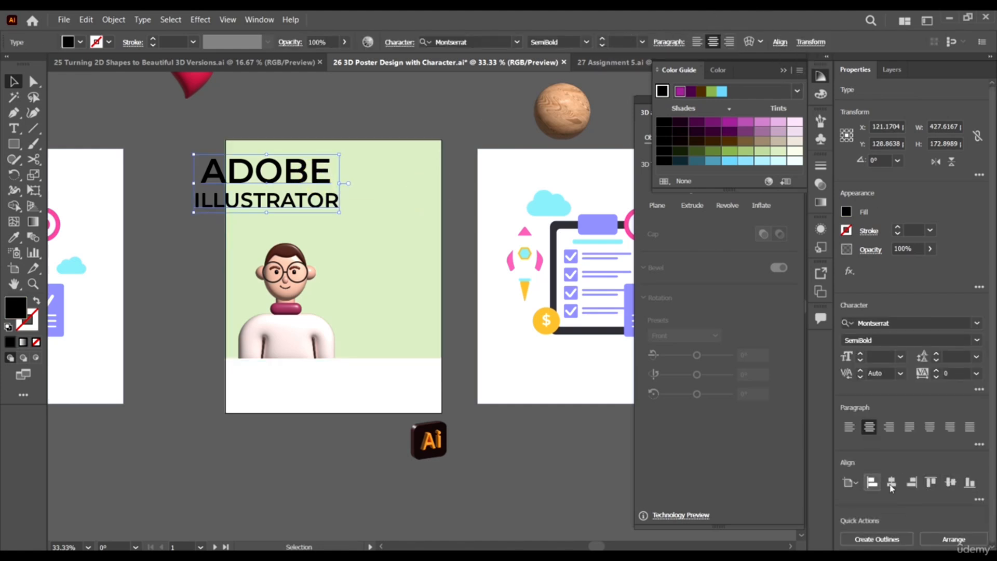
left_click(893, 483)
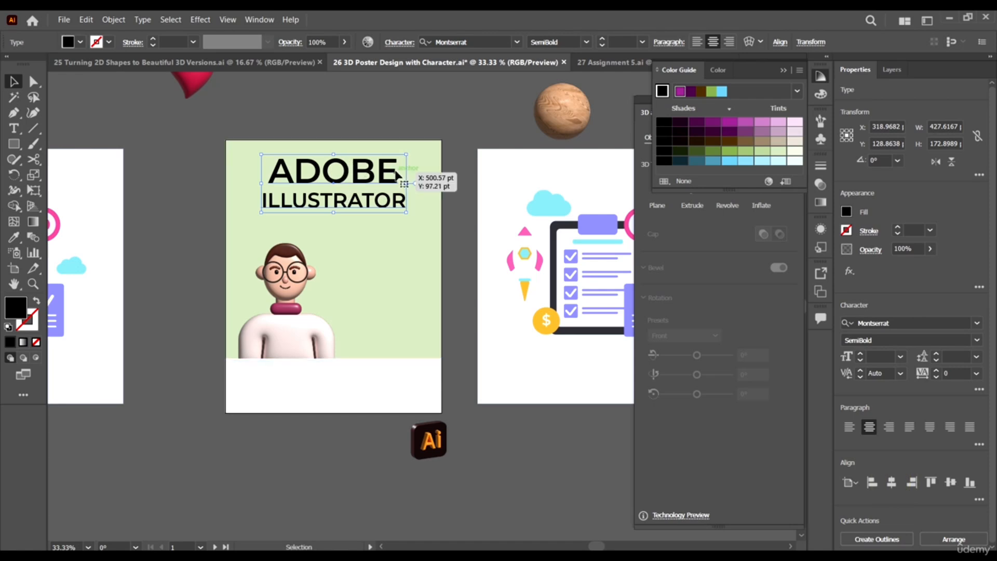
mouse_move(396, 178)
left_mouse_down()
mouse_move(396, 191)
mouse_move(394, 181)
left_mouse_up()
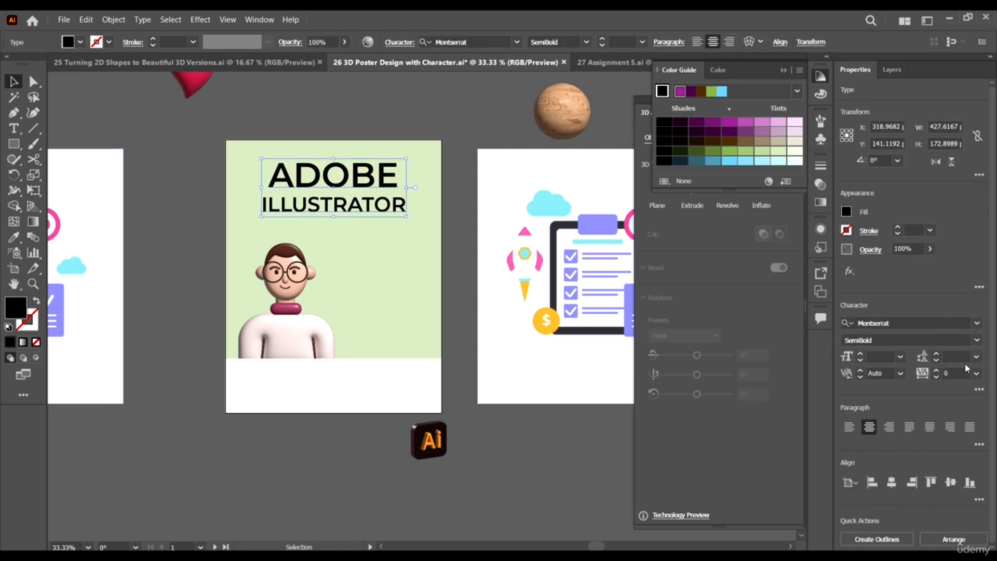
Set the whole title to the Montserrat Black style and fill it with a very dark brown shade
left_click(976, 341)
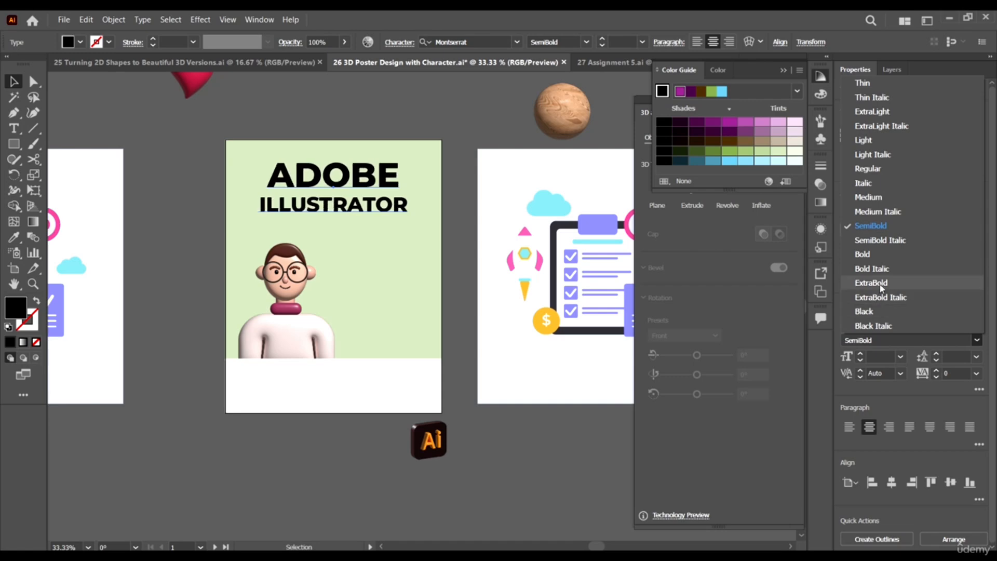
left_click(876, 314)
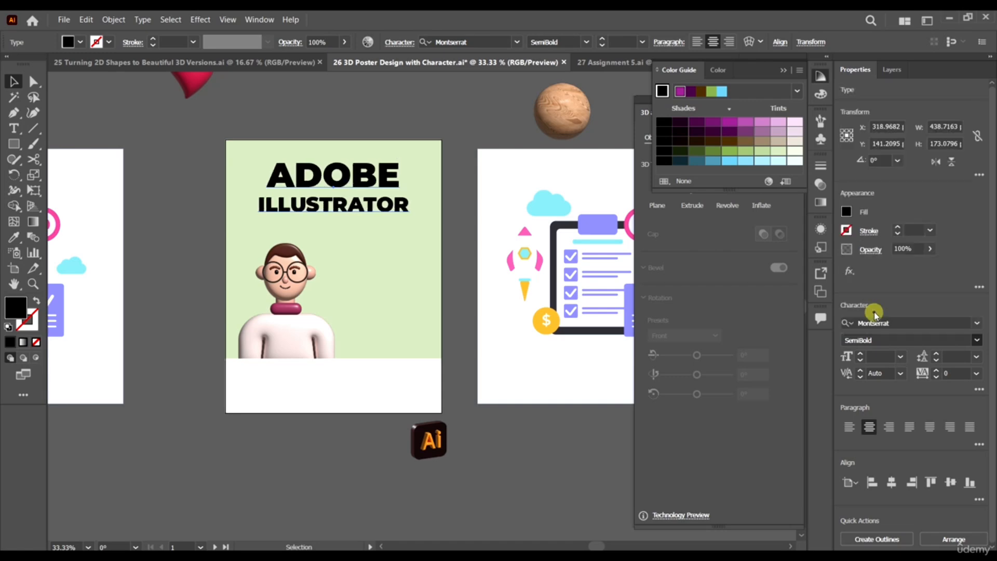
left_click(713, 141)
left_click(696, 142)
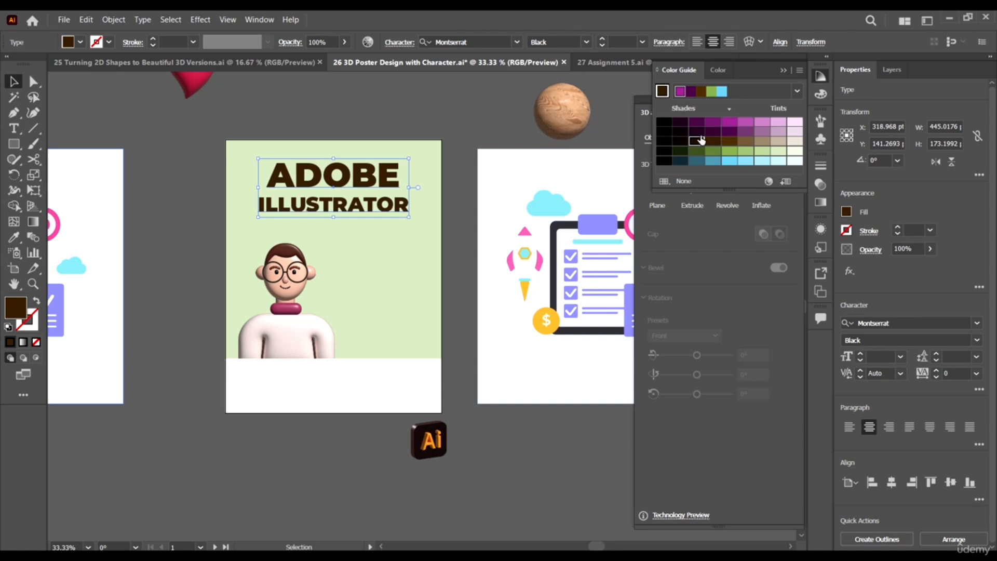
left_click(698, 133)
left_click(697, 141)
Recolor only the word ILLUSTRATOR with the saturated purple from the Color Guide, and deselect the title
double_click(313, 207)
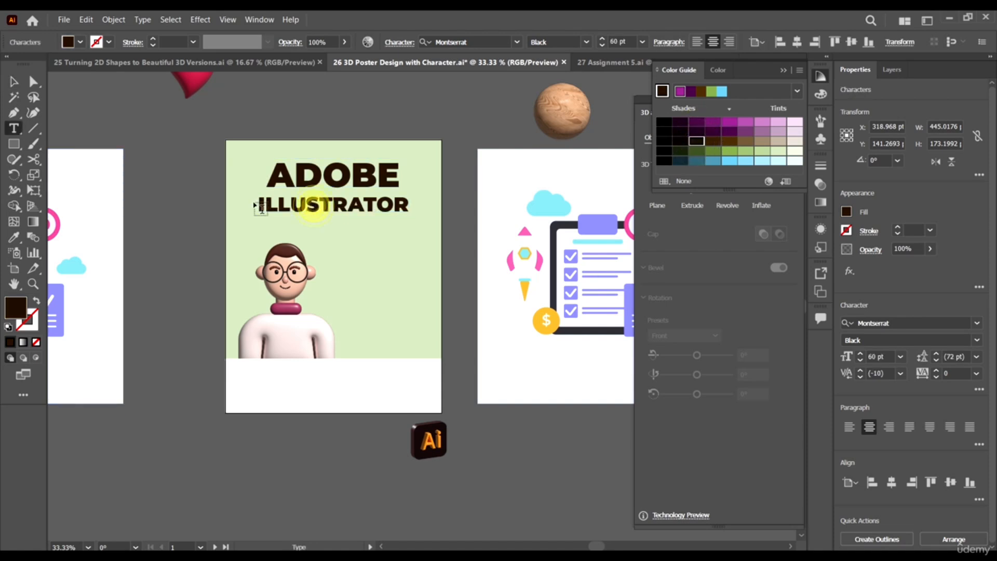
left_click_drag(261, 204, 450, 213)
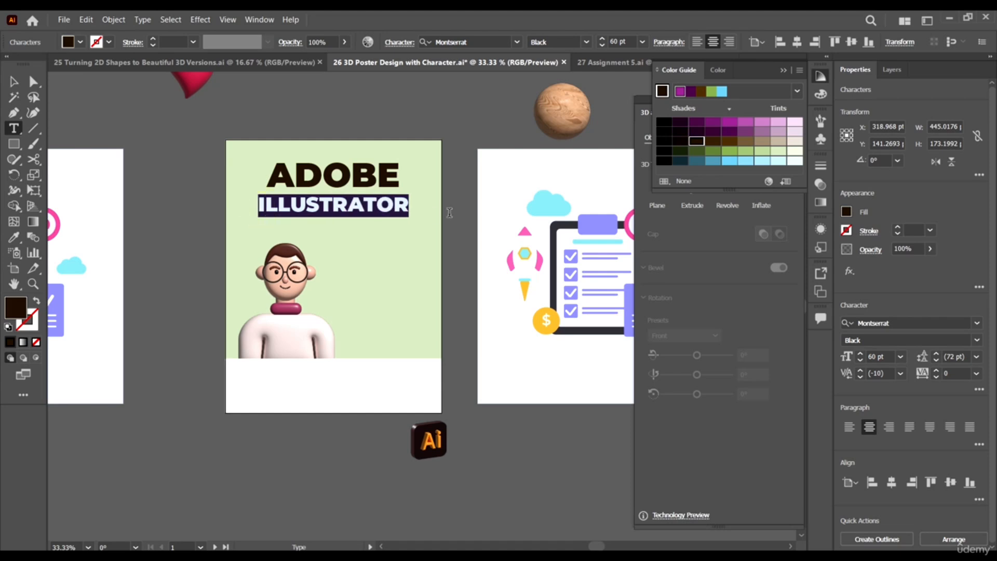
left_click(762, 143)
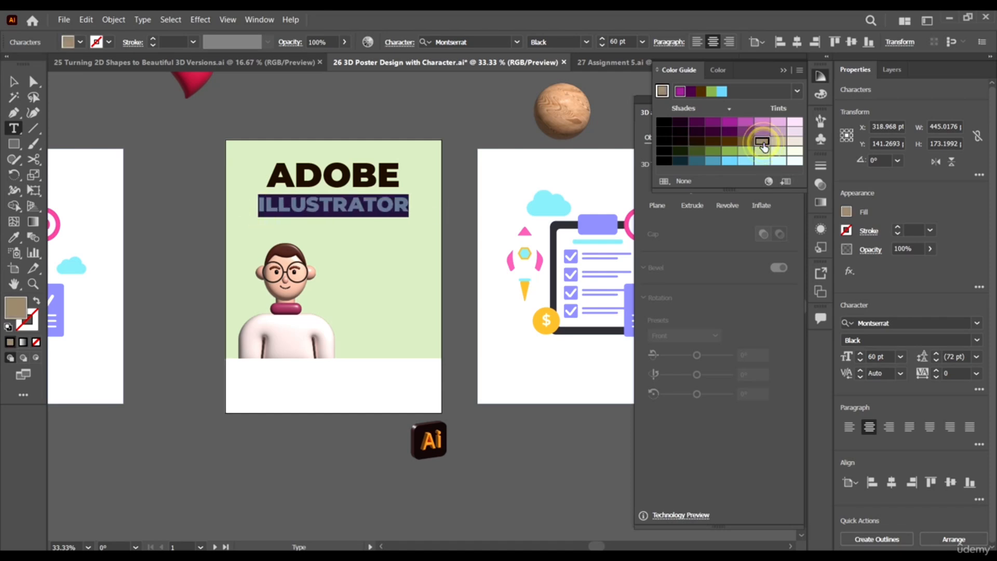
left_click(746, 123)
left_click(730, 124)
left_click(14, 81)
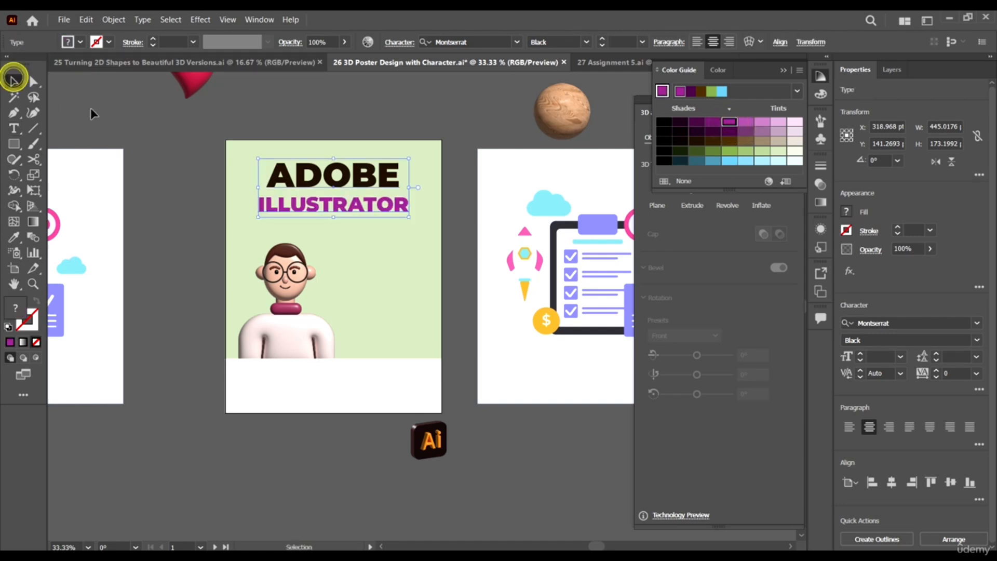
left_click(91, 109)
Scale the title down slightly and proportionally around its center, then deselect it
left_click(364, 177)
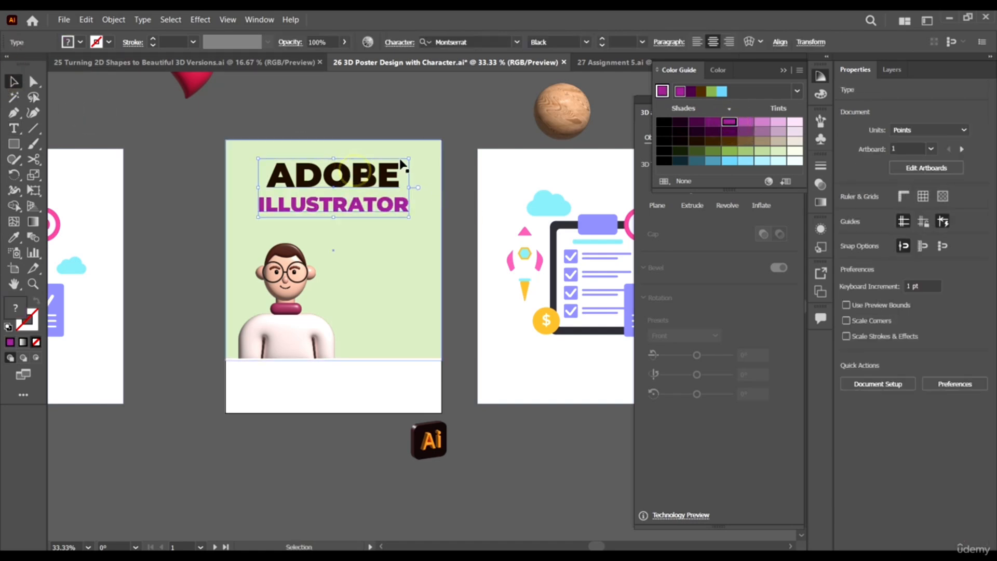
left_click_drag(404, 163, 401, 164)
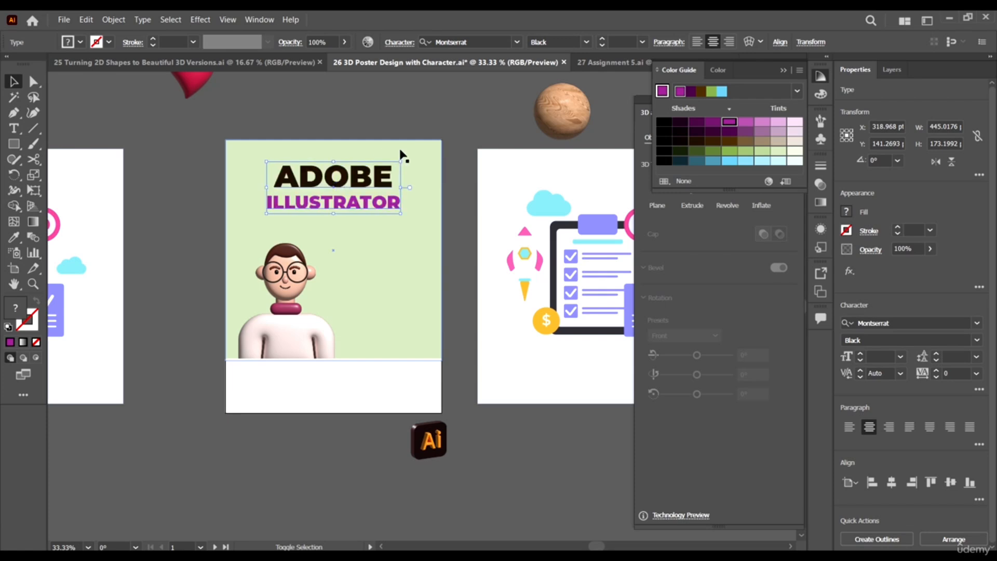
left_click(401, 103)
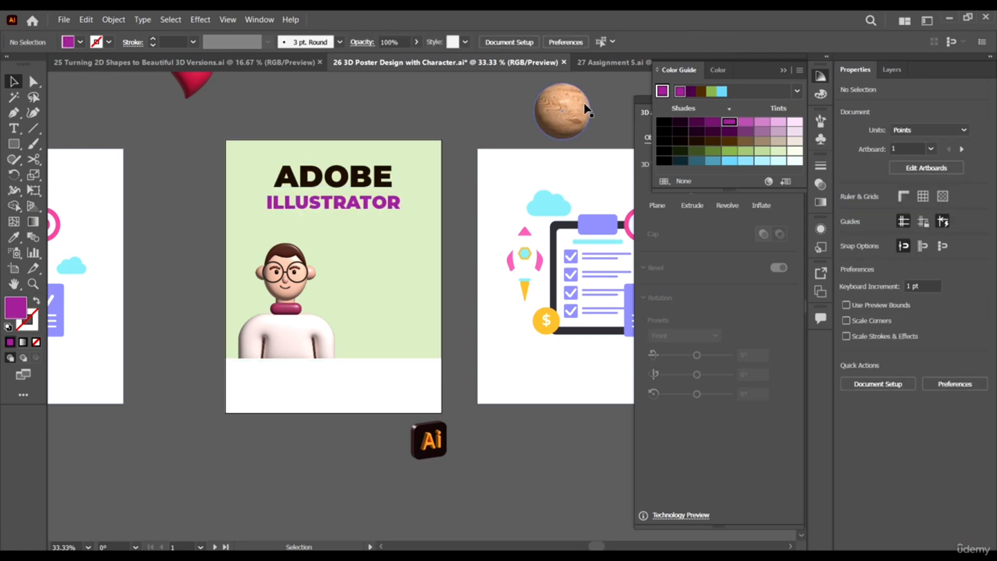
Move the wooden sphere onto the ADOBE title in the green poster and bring it to the front
left_click_drag(585, 109, 363, 171)
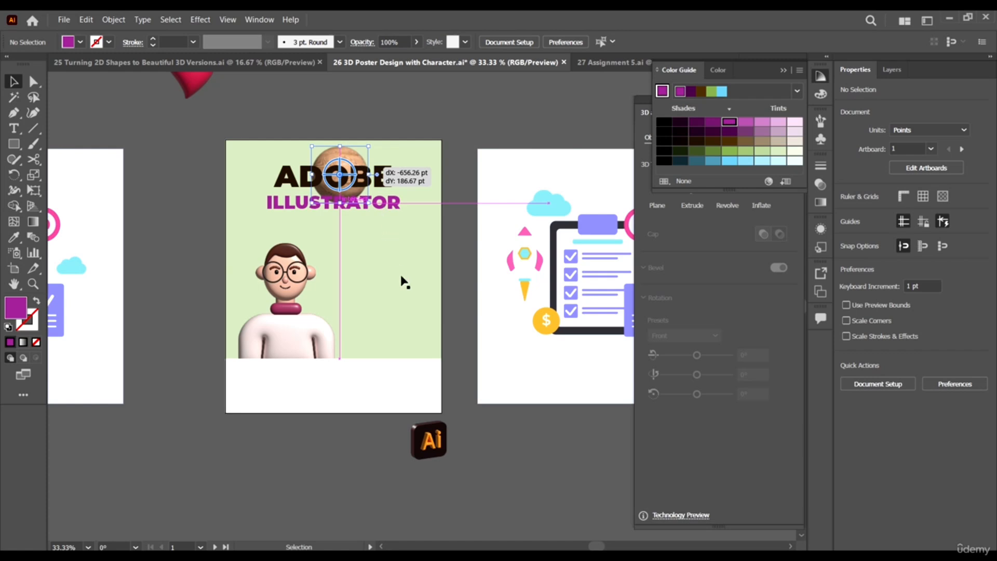
left_click_drag(353, 186, 355, 183)
right_click(357, 155)
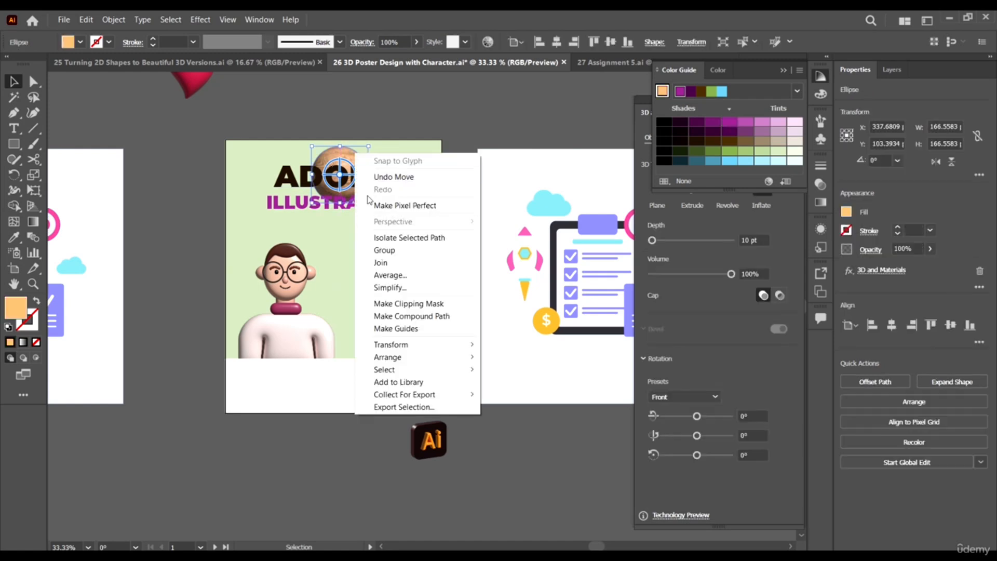
left_click(385, 96)
scroll(324, 154, "up", 4)
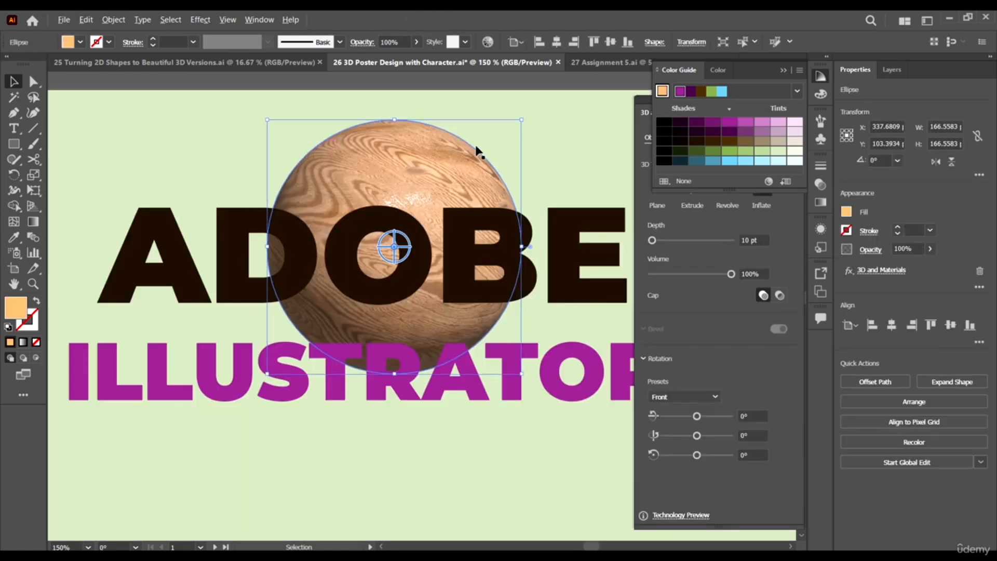
scroll(383, 187, "down", 4)
scroll(384, 187, "up", 2)
right_click(405, 172)
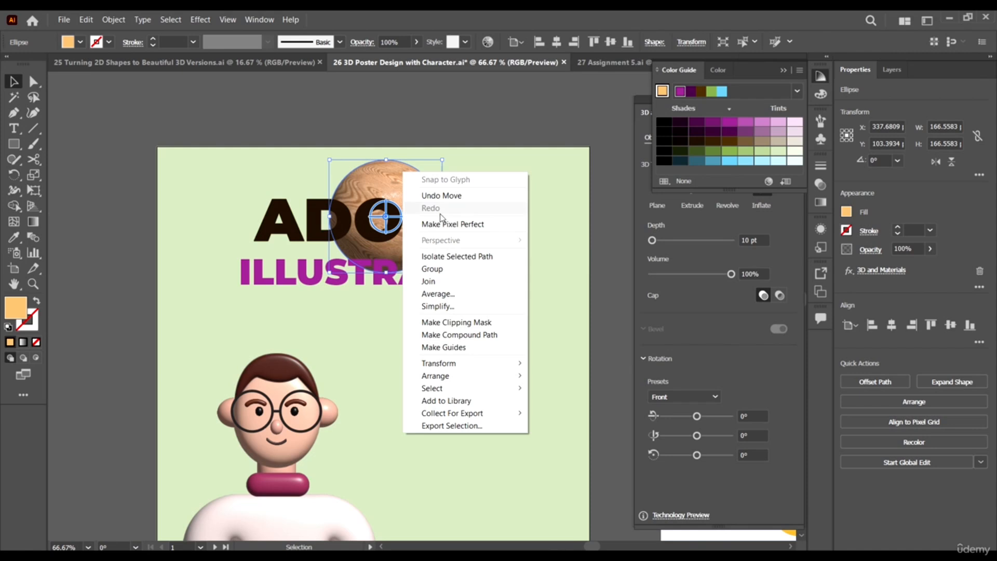
left_click(469, 377)
left_click(546, 388)
Scale the wooden sphere down to about 100 pt wide and place it over the letter O in ADOBE
scroll(456, 168, "up", 1)
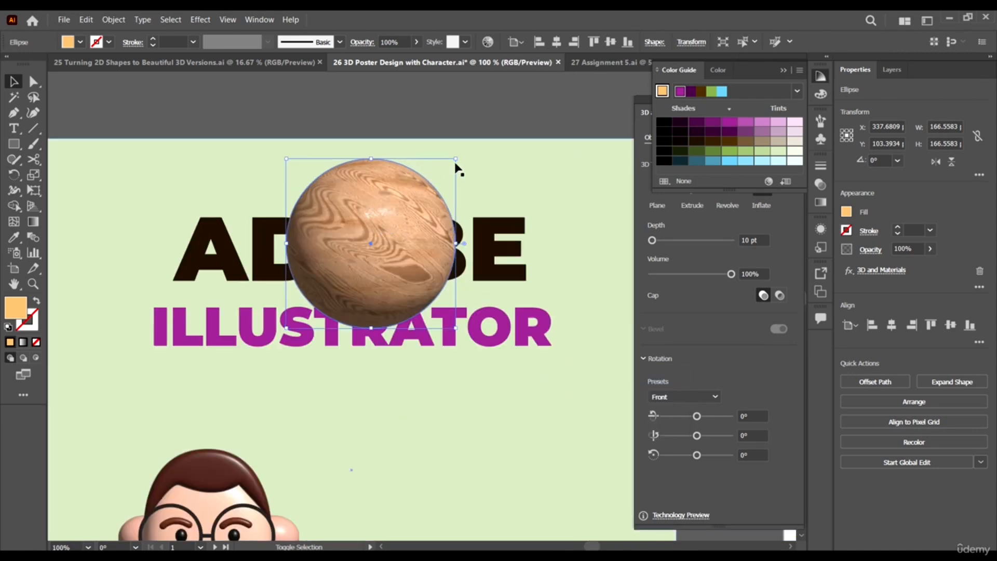
left_click_drag(455, 158, 435, 196)
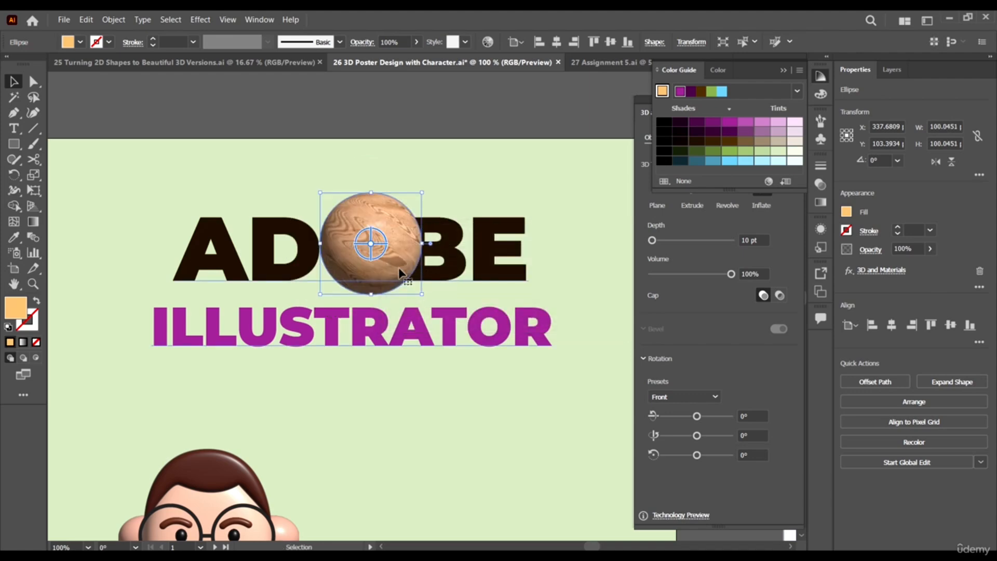
left_click_drag(399, 268, 382, 260)
scroll(422, 163, "down", 3)
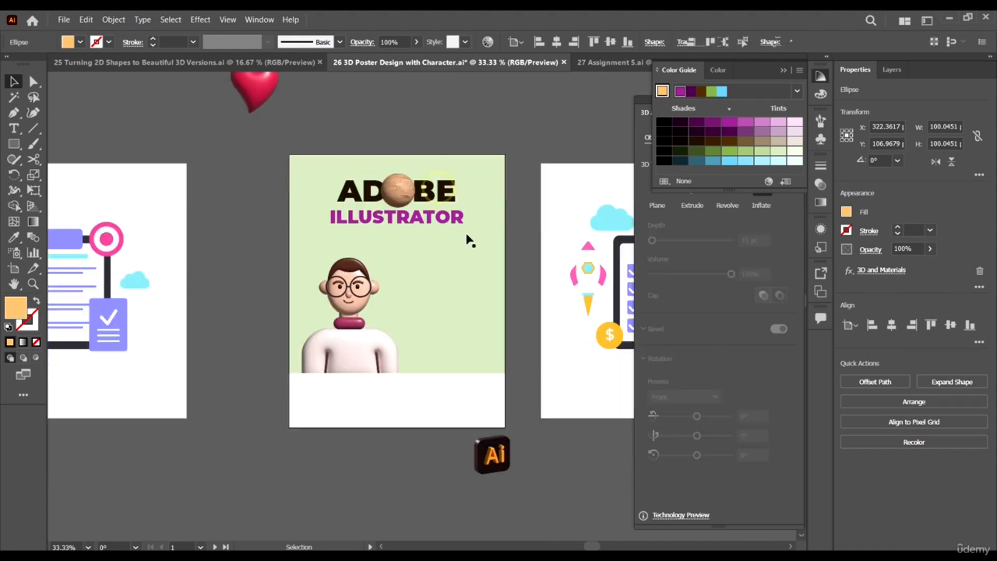
key("ctrl+shift+a")
Move the complete 3D Ai logo onto the green poster, beside the character's head and below the ILLUSTRATOR text
scroll(414, 208, "up", 1)
scroll(313, 247, "down", 1)
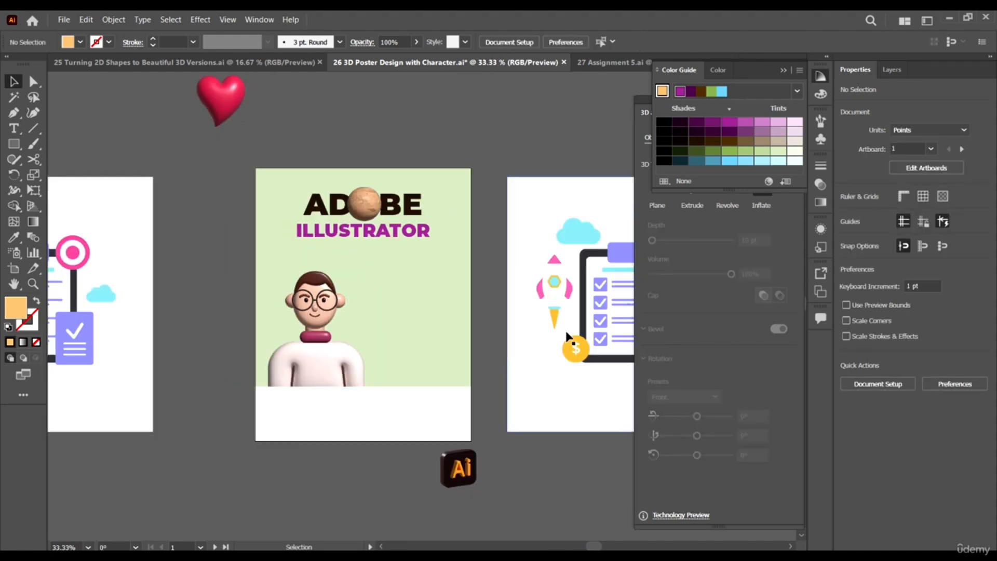
left_click_drag(498, 494, 419, 450)
left_click_drag(462, 474, 408, 280)
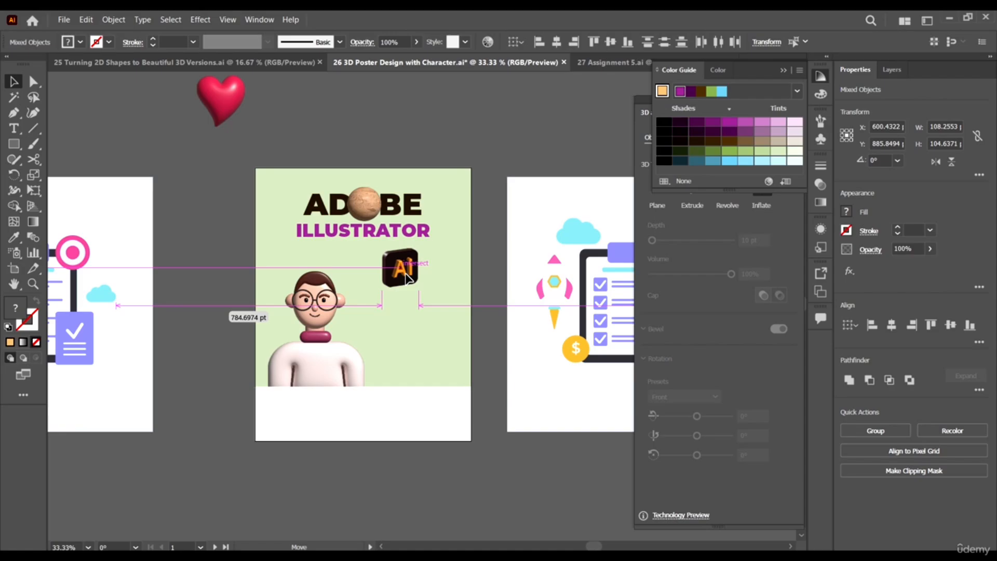
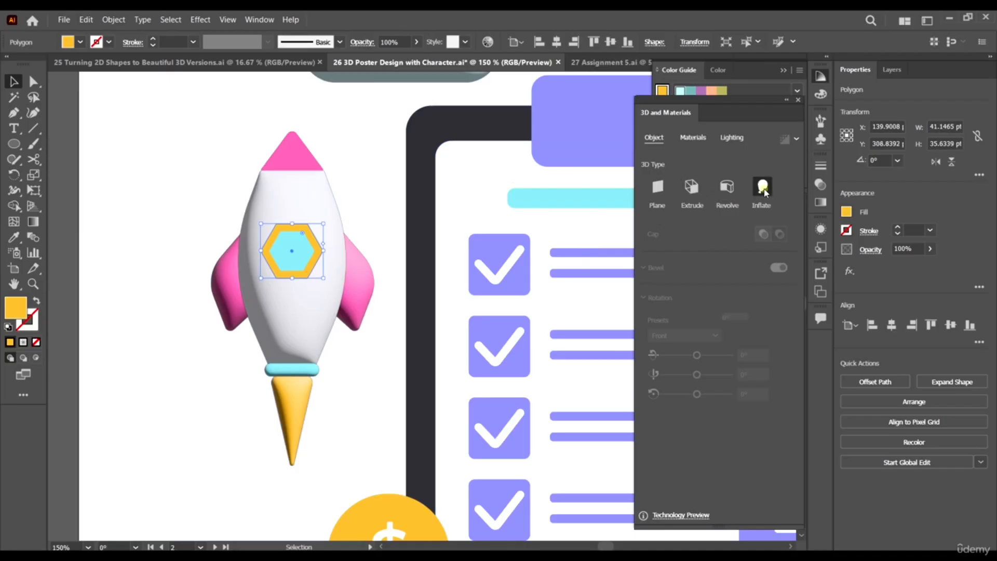
Inflate the orange hexagon and the light blue inner hexagon that form the rocket's window
left_click(762, 186)
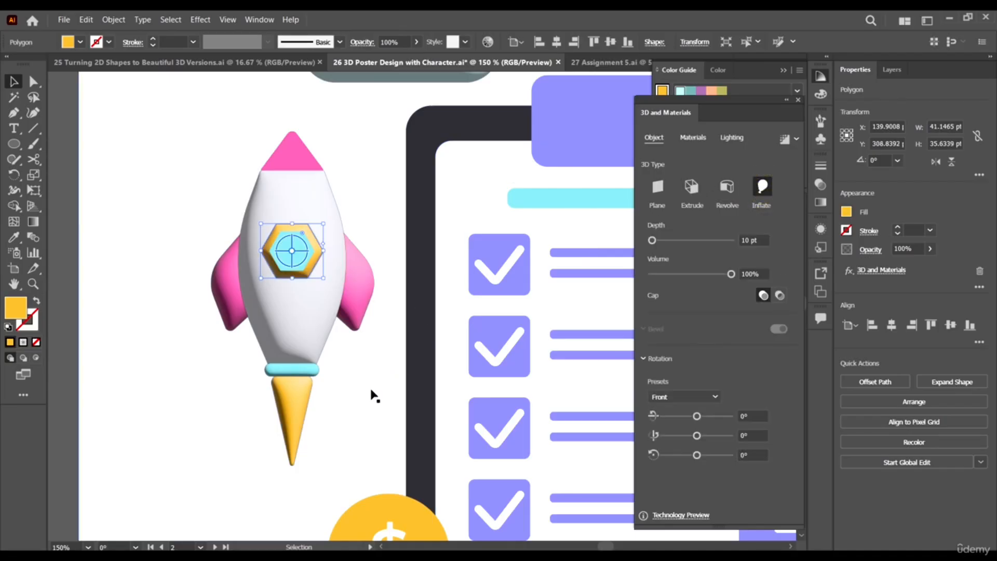
left_click(372, 390)
left_click(288, 249)
left_click_drag(289, 250, 297, 307)
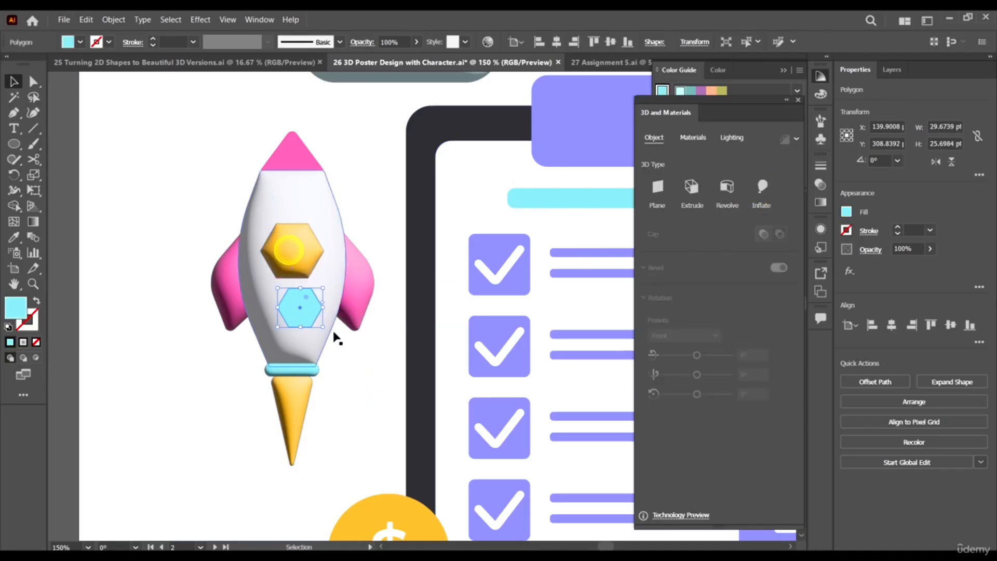
key("ctrl+z")
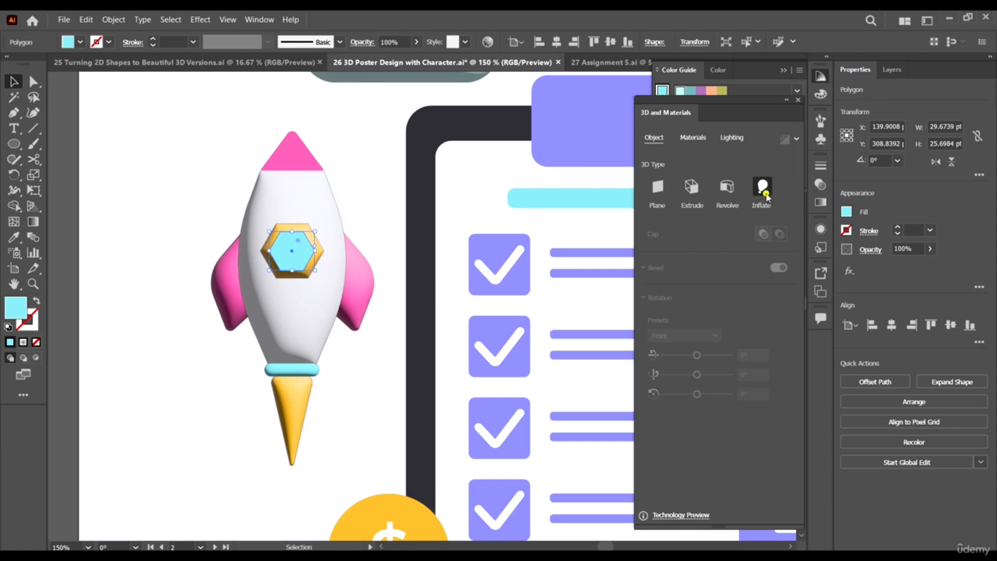
left_click(764, 190)
left_click(401, 384)
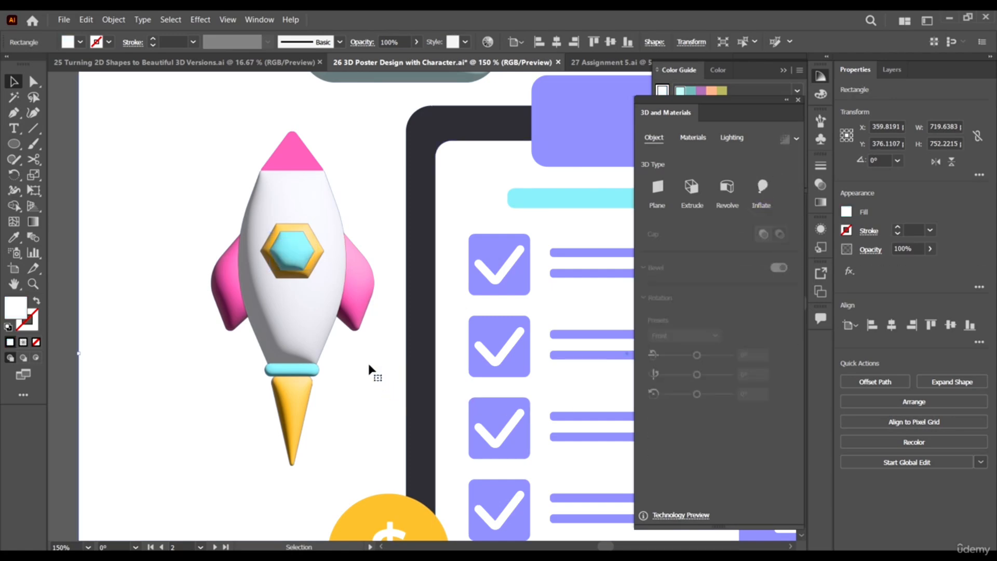
Extrude the pink centre circle of the target icon and give it a Round bevel
scroll(375, 356, "down", 3)
scroll(381, 362, "up", 1)
left_click_drag(568, 385, 530, 359)
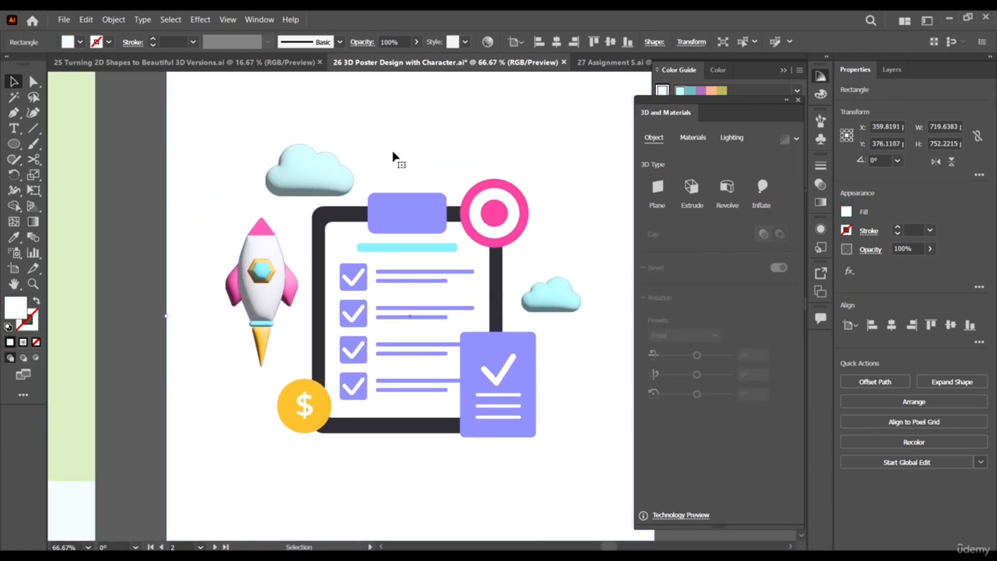
scroll(408, 232, "up", 2)
scroll(452, 272, "down", 3)
scroll(525, 240, "up", 4)
left_click(504, 221)
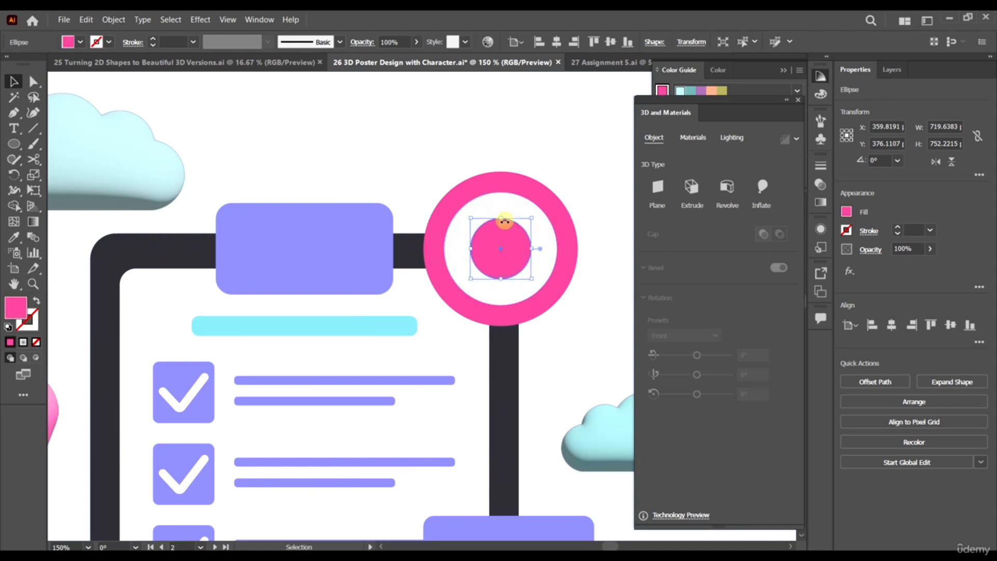
left_click(691, 187)
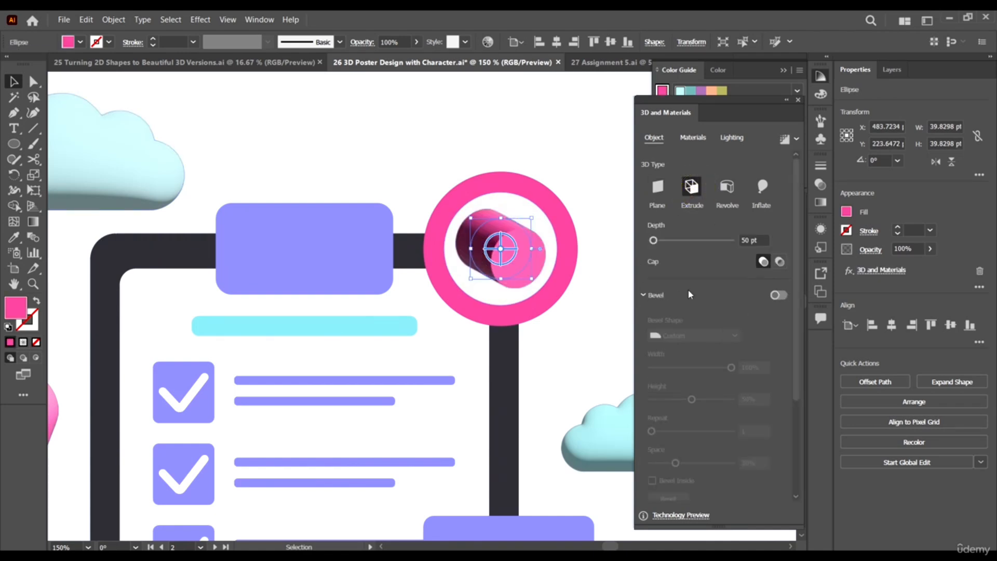
left_click(779, 295)
left_click(686, 335)
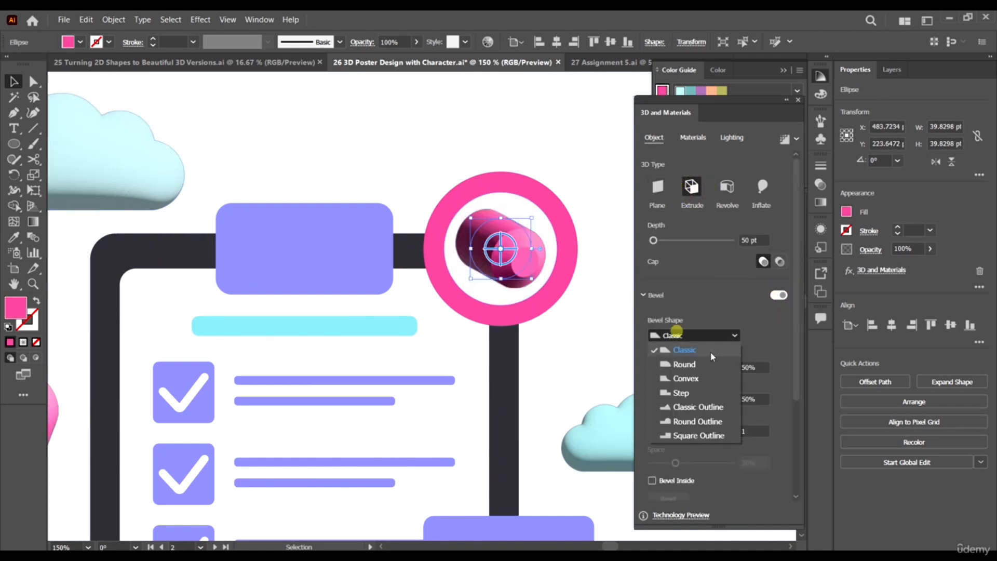
left_click(676, 361)
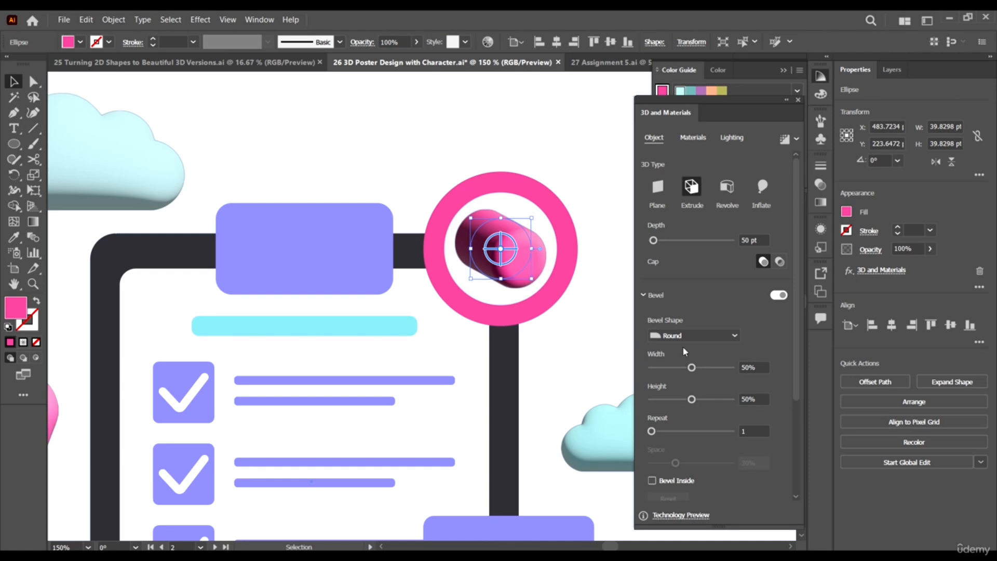
Set the rotation preset of the target's extruded centre circle to Front
scroll(737, 405, "down", 4)
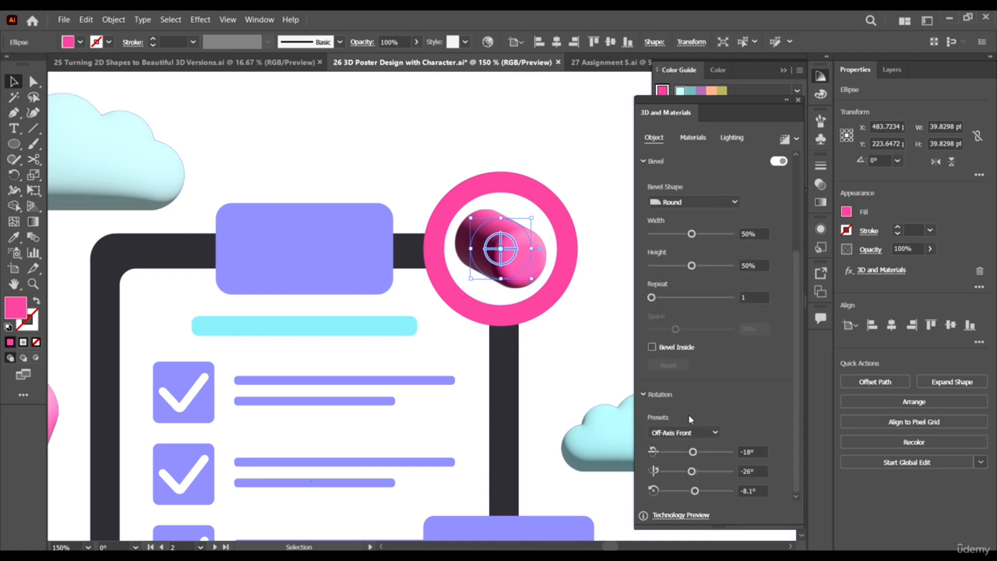
left_click(691, 433)
left_click(678, 195)
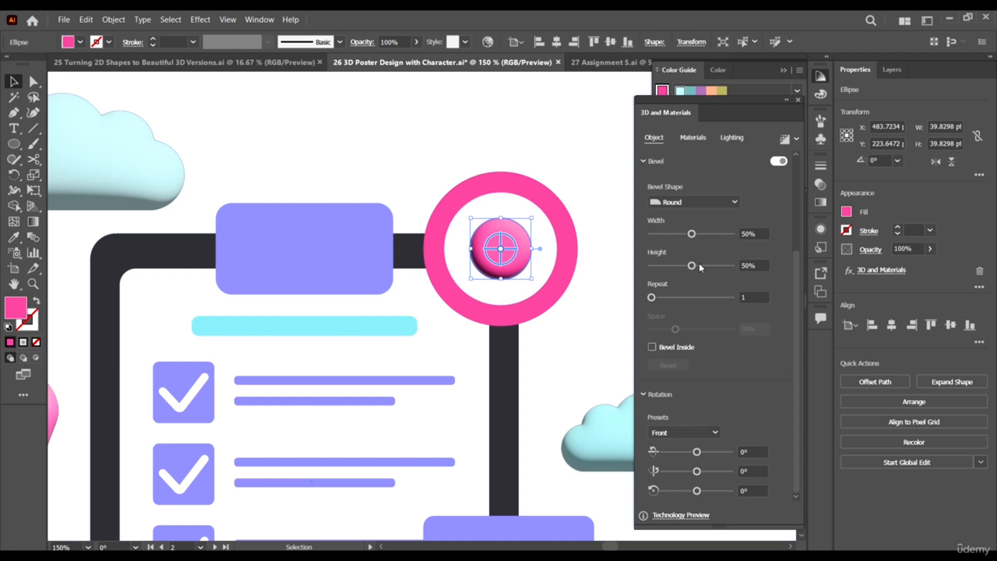
Set the bevel height of the target's pink centre circle to 20%
left_click_drag(692, 266, 659, 266)
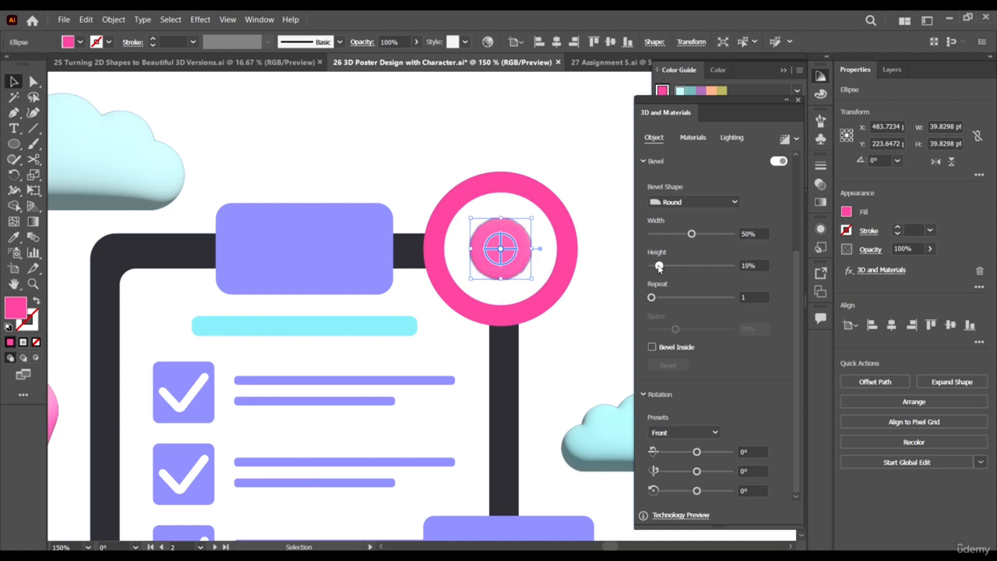
scroll(473, 238, "up", 3)
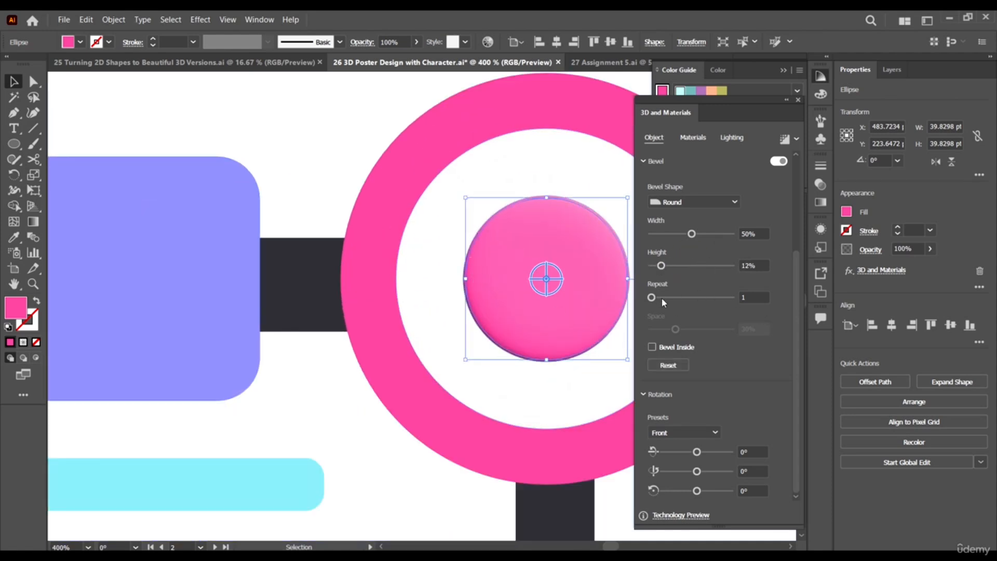
left_click_drag(662, 266, 668, 266)
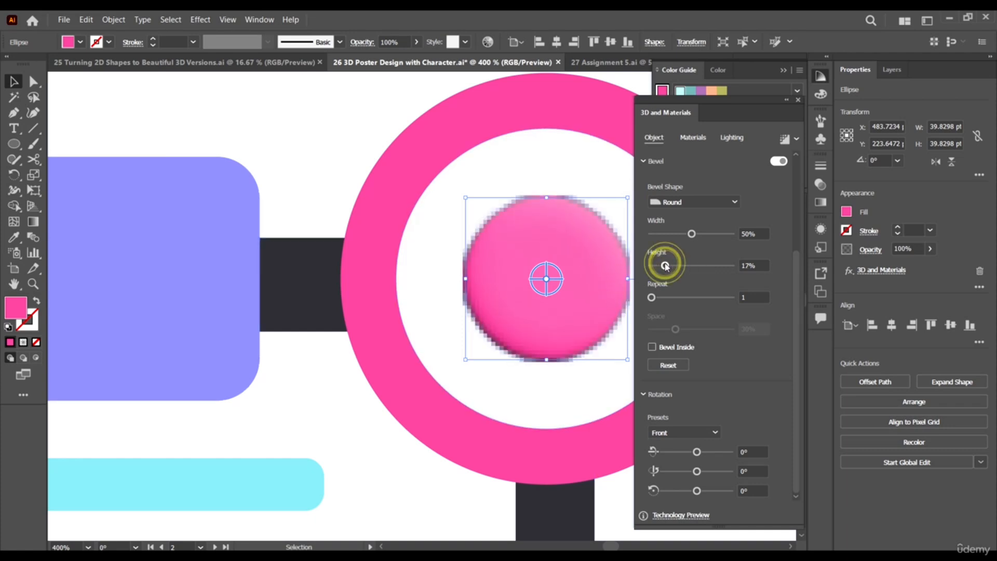
scroll(389, 276, "down", 2)
scroll(527, 284, "up", 1)
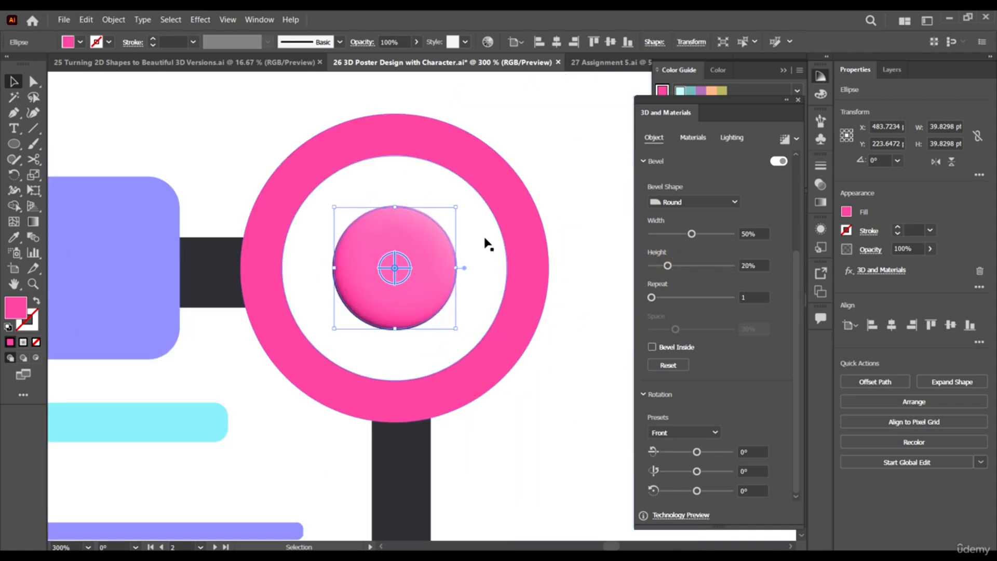
Extrude the white middle circle of the target and set its rotation preset to Front
left_click(485, 237)
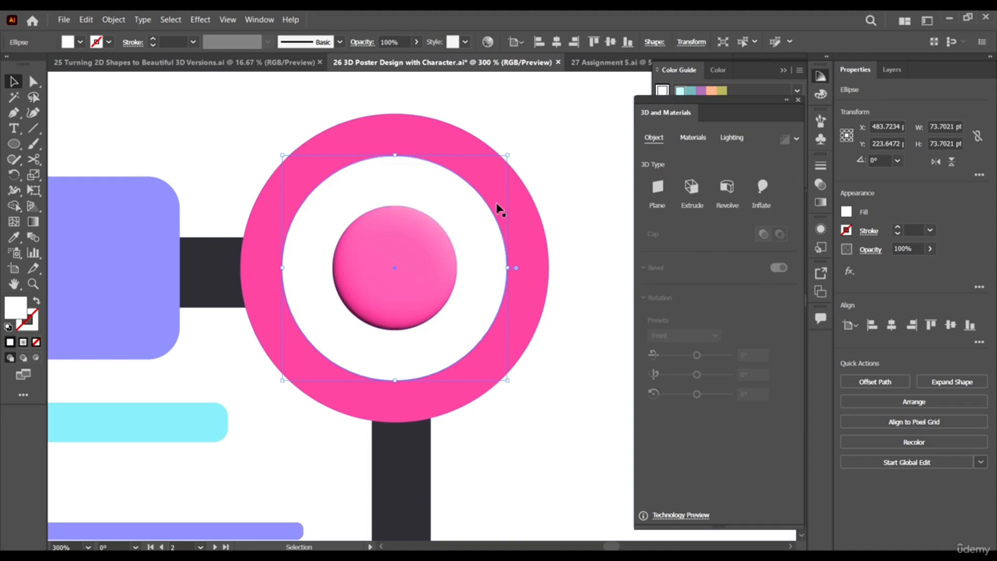
left_click(700, 204)
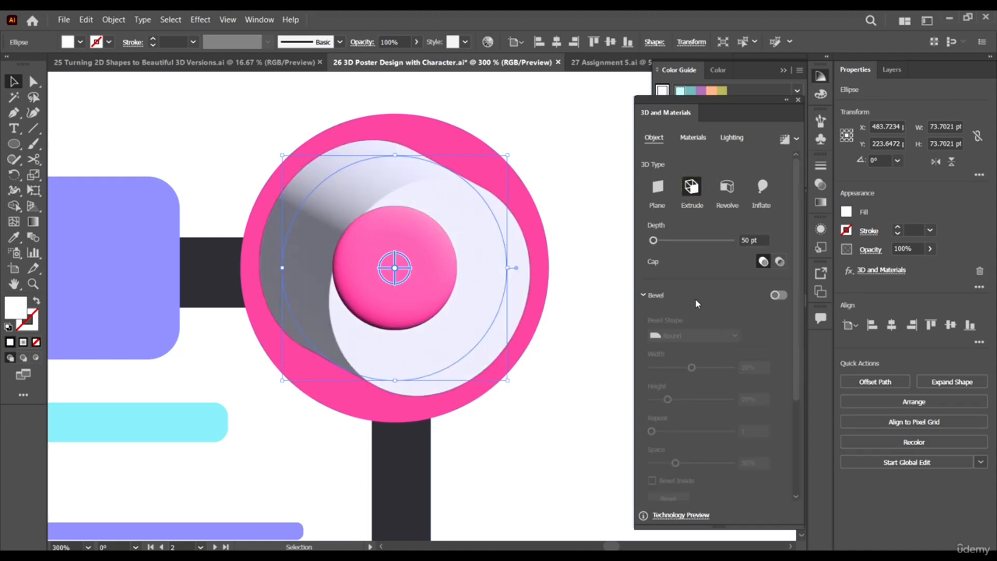
scroll(726, 350, "down", 4)
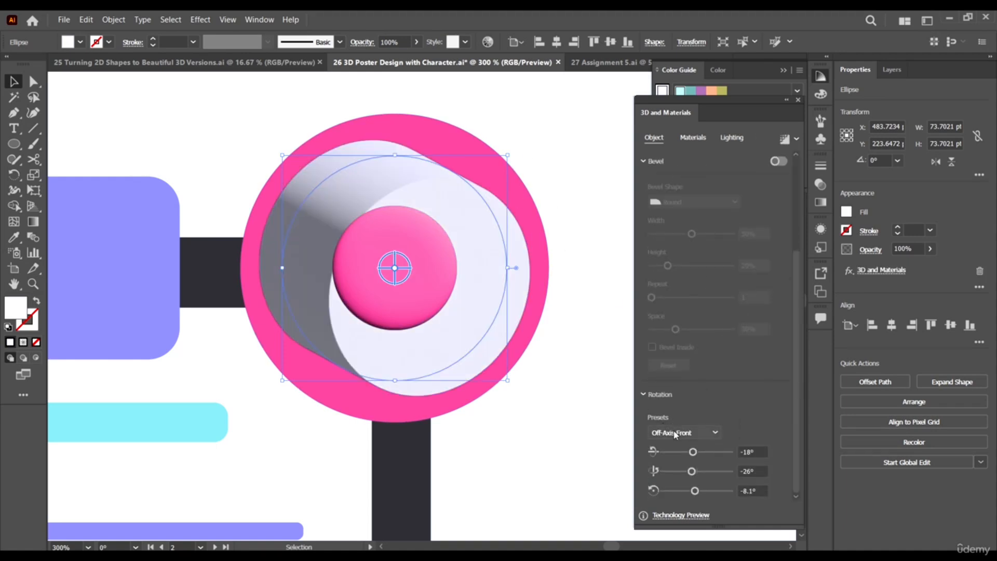
left_click(695, 432)
left_click(671, 199)
Extrude the target's outer pink circle with the Front rotation preset and turn on its bevel
left_click(389, 133)
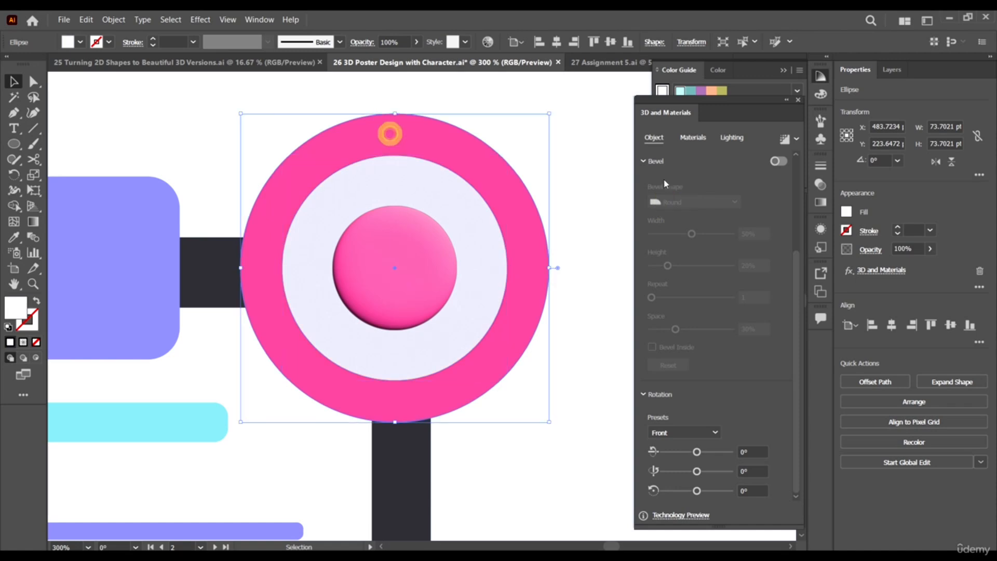
left_click(693, 188)
scroll(714, 452, "down", 5)
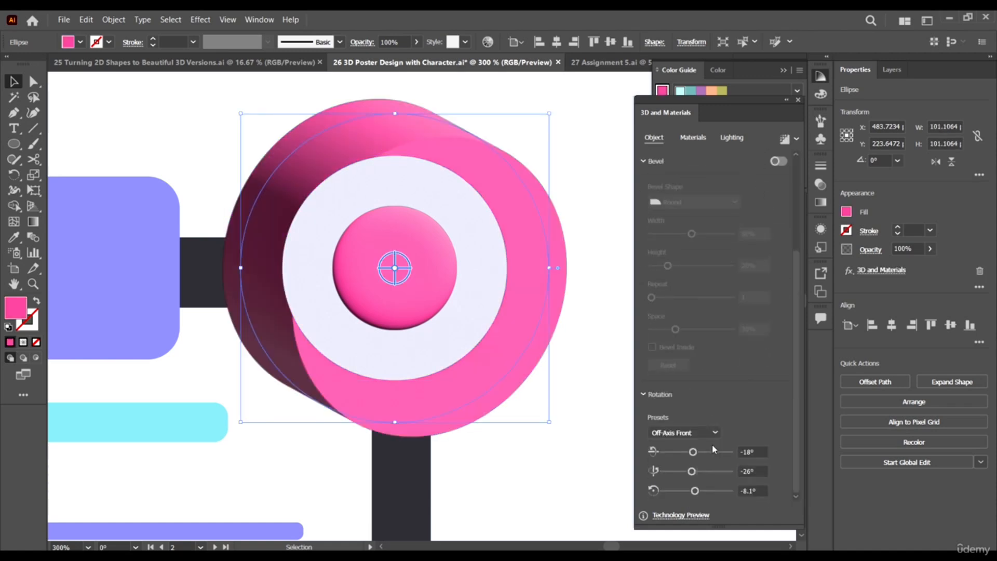
left_click(709, 432)
left_click(680, 197)
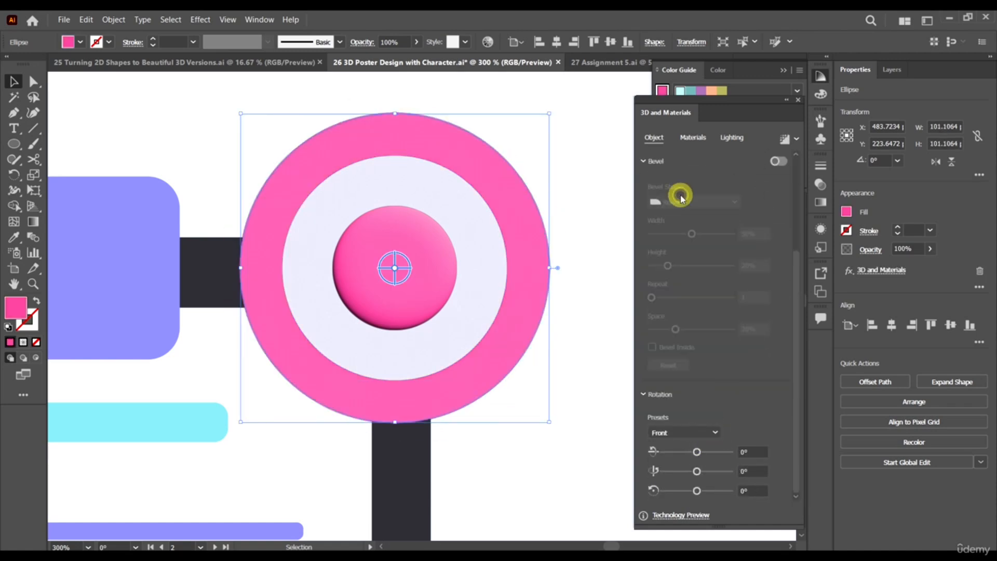
scroll(756, 279, "up", 5)
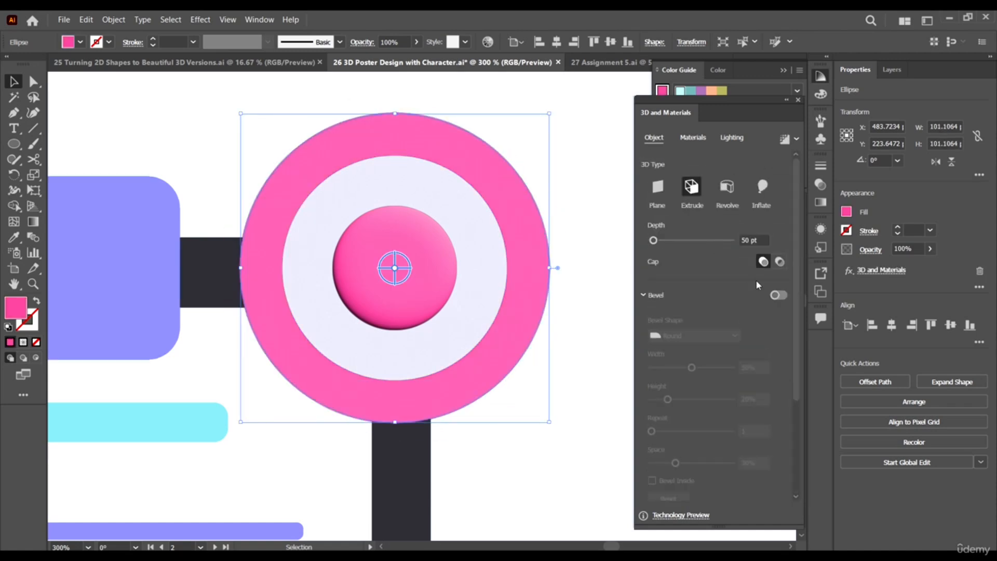
left_click(779, 295)
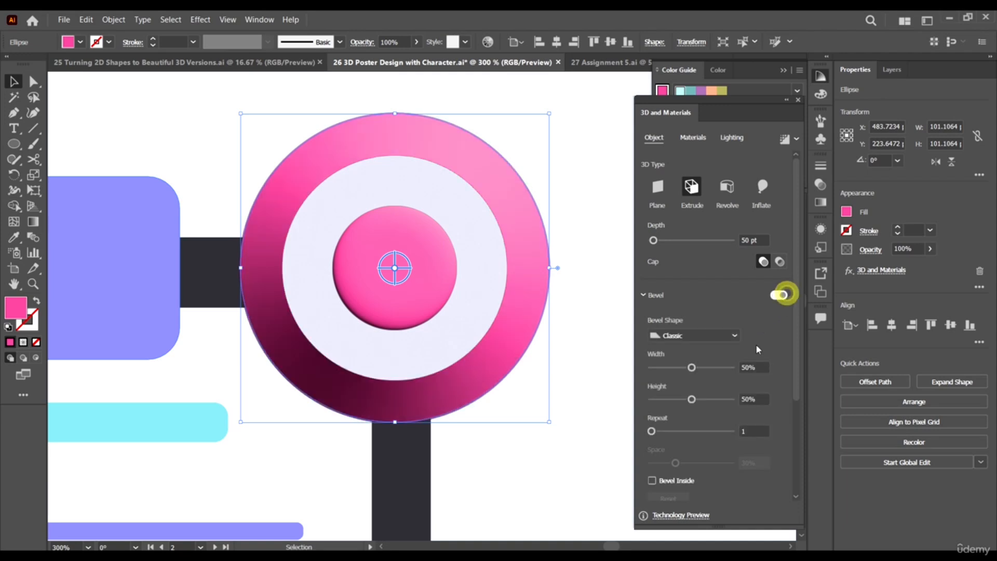
Turn on the bevel for the target's white middle circle and set its shape to Round
left_click(455, 214)
left_click(779, 295)
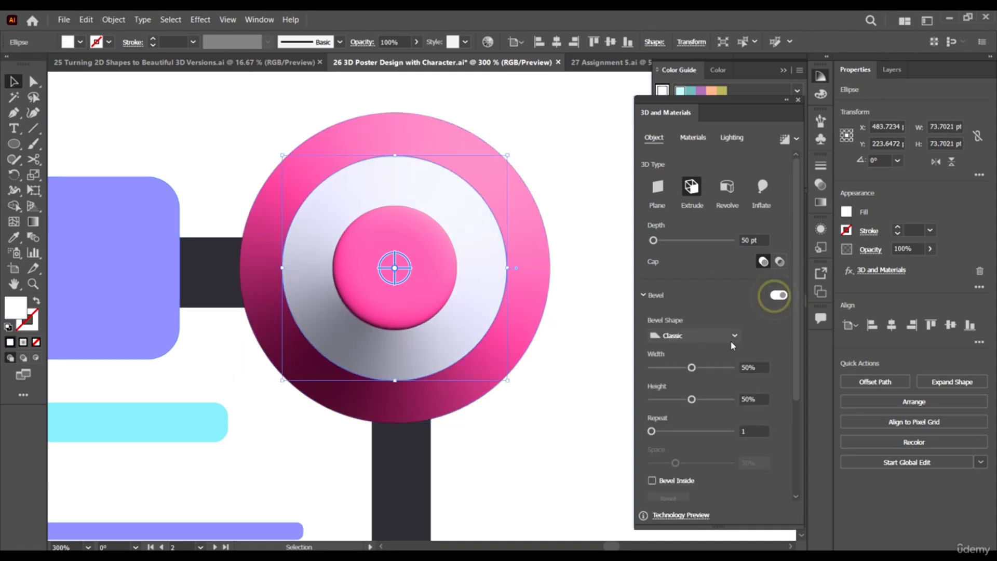
left_click(727, 335)
left_click(697, 360)
Set the bevel of the target's outer pink circle to the Round shape with a height of 3%
left_click(525, 215)
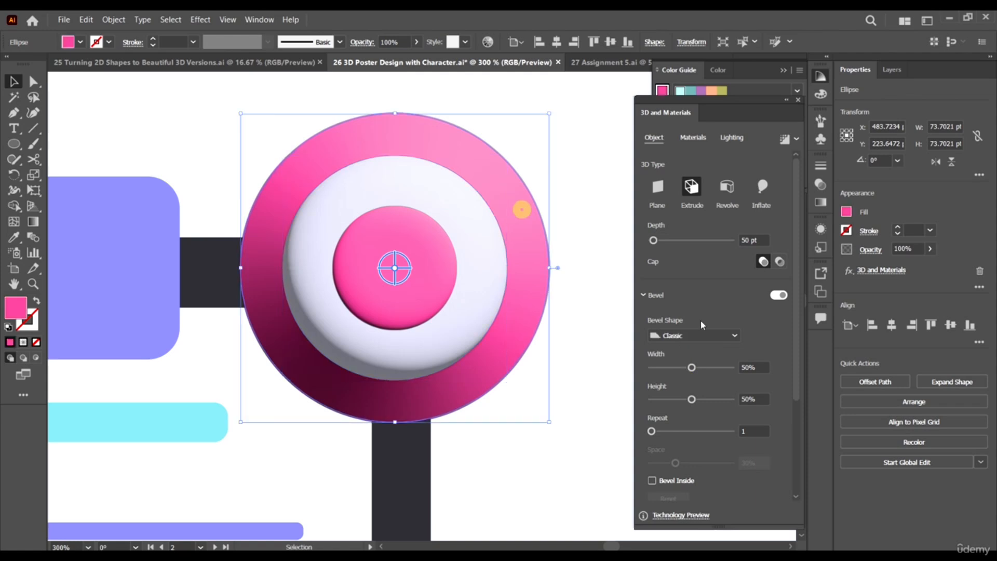
left_click(704, 336)
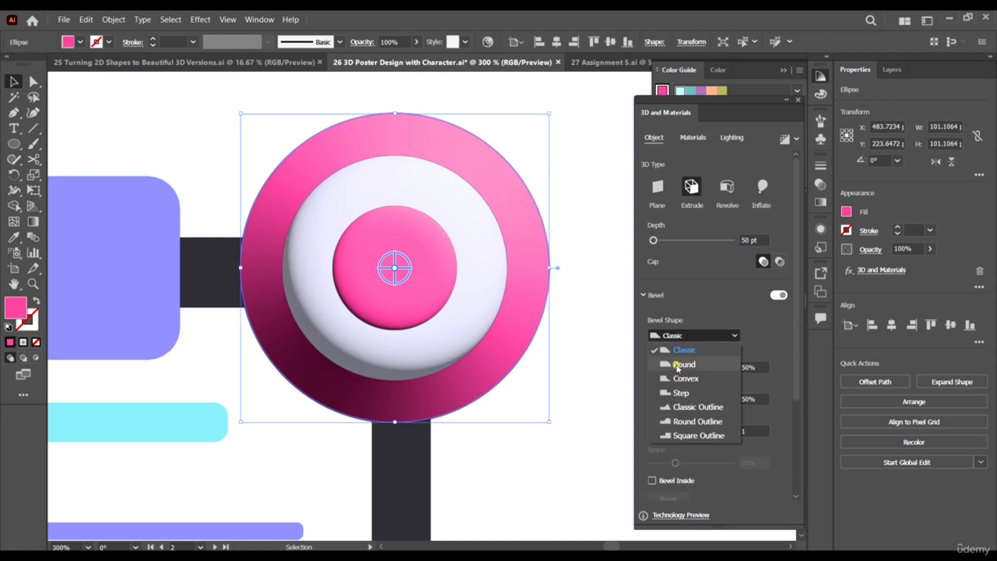
left_click(698, 362)
scroll(502, 291, "down", 2)
scroll(529, 299, "up", 2)
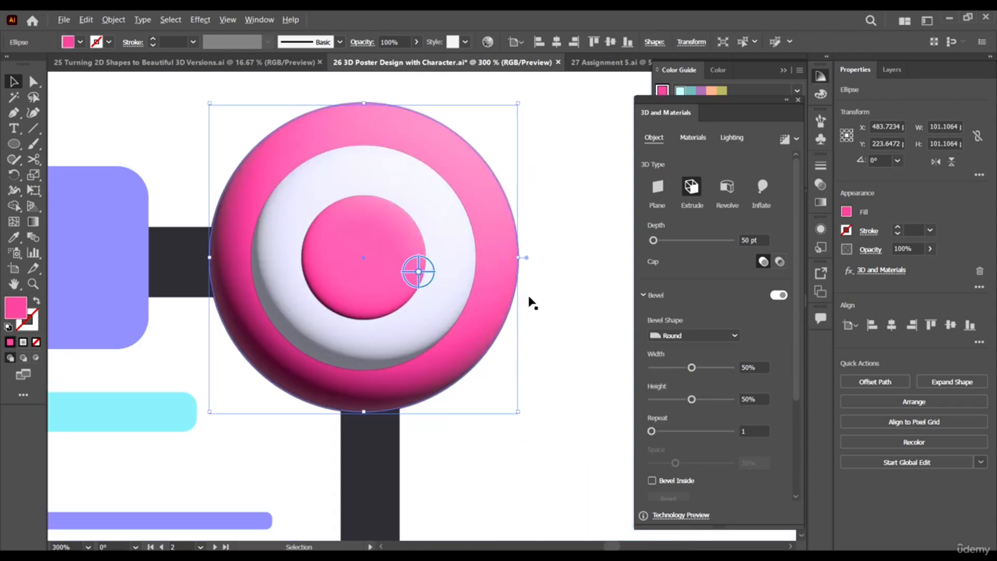
left_click_drag(693, 399, 652, 400)
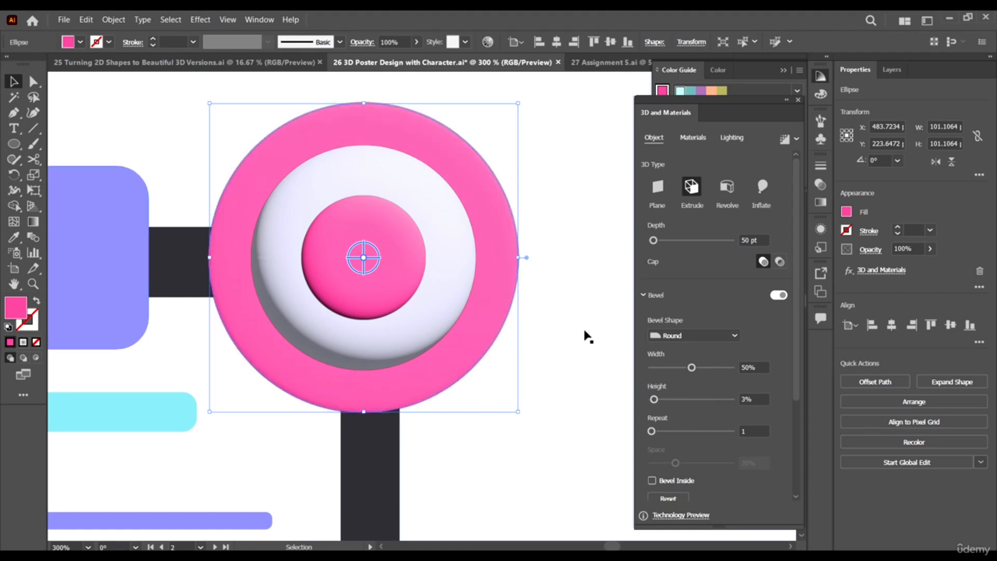
Set the bevel height of the target's white middle circle to 15%
left_click(442, 218)
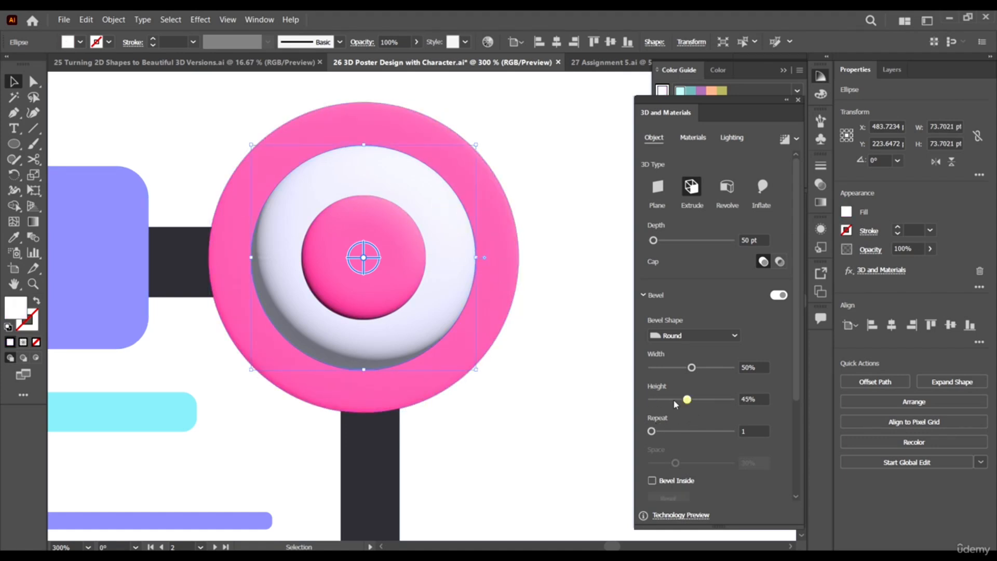
left_click_drag(675, 404, 644, 405)
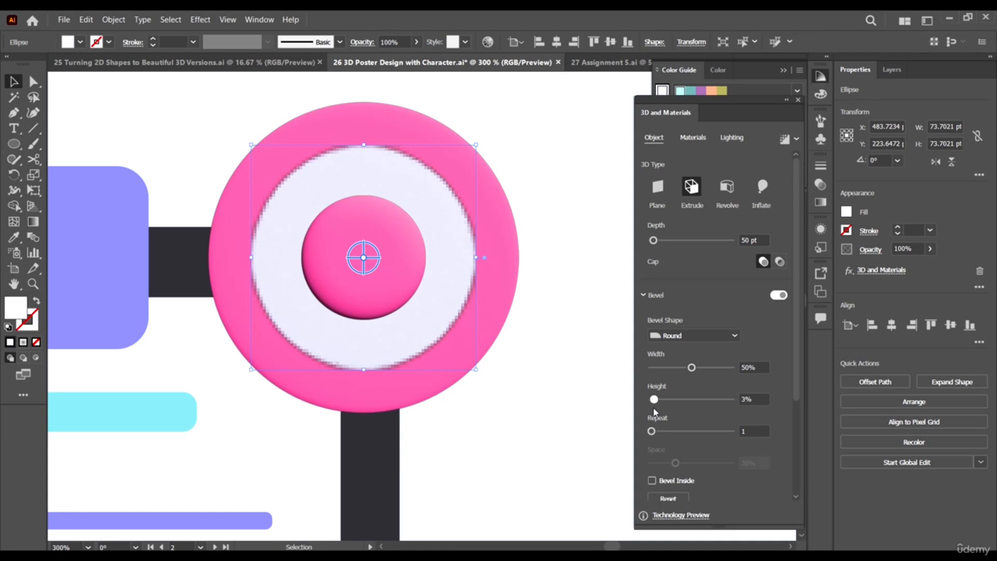
left_click_drag(655, 400, 664, 399)
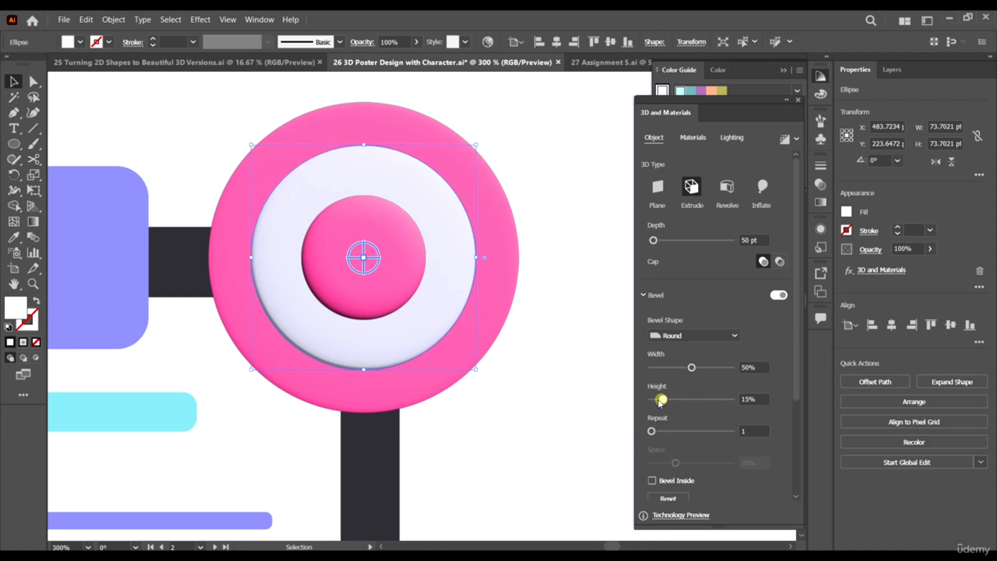
scroll(434, 256, "down", 2)
scroll(435, 266, "up", 2)
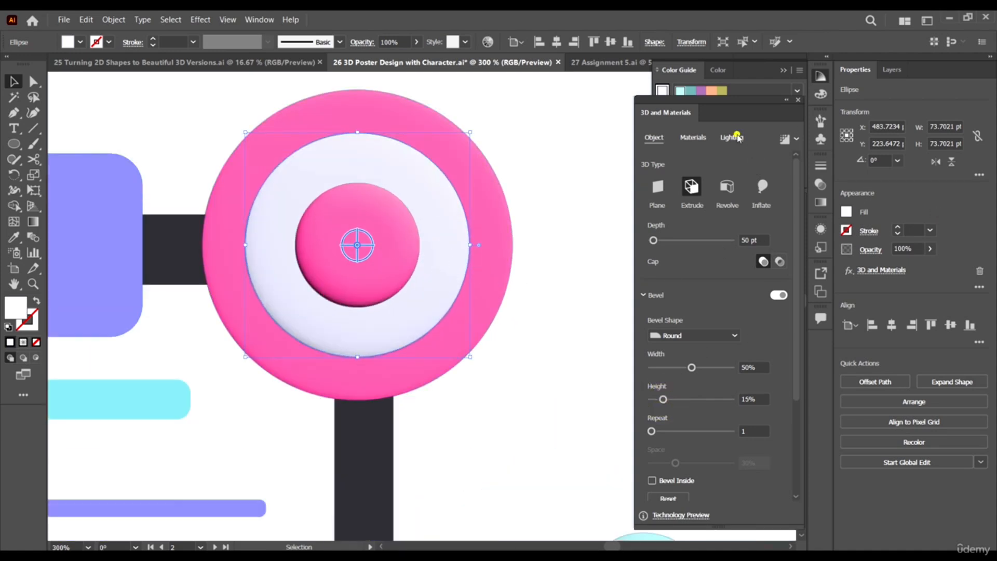
Set the light intensity to 102% and the light rotation to 147° for the target's white middle circle
left_click(737, 137)
left_click(692, 261)
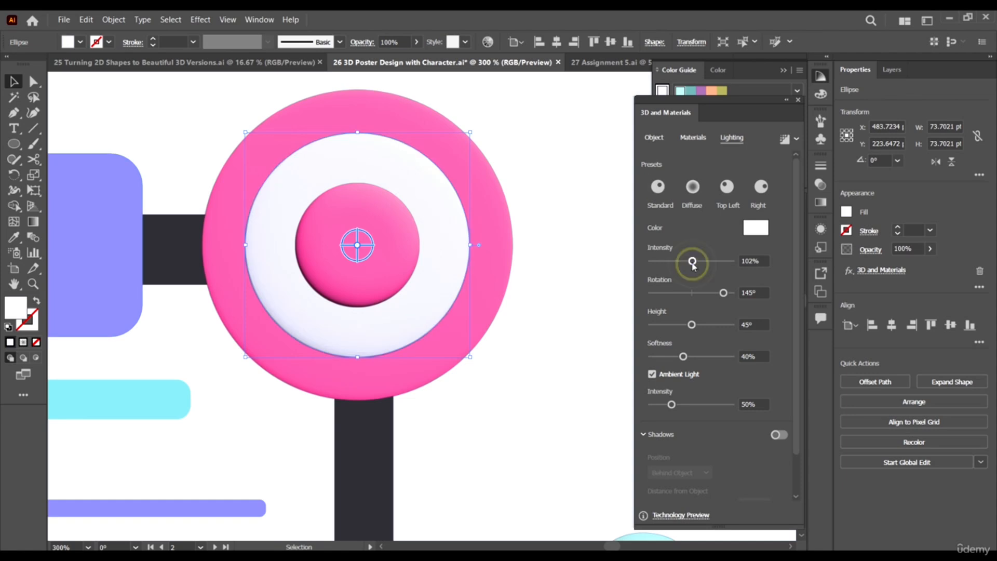
left_click(690, 264)
scroll(453, 261, "down", 3)
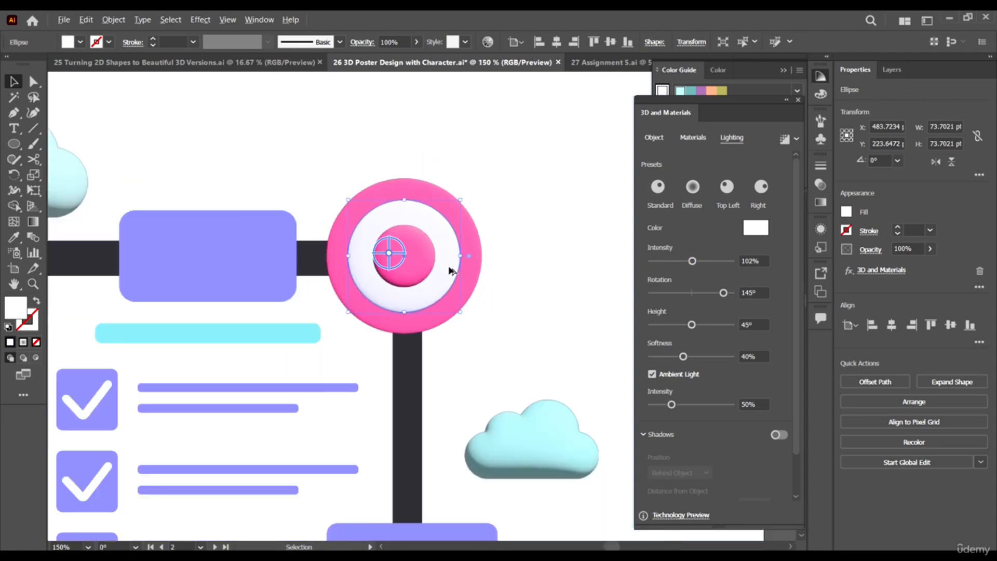
scroll(494, 289, "down", 2)
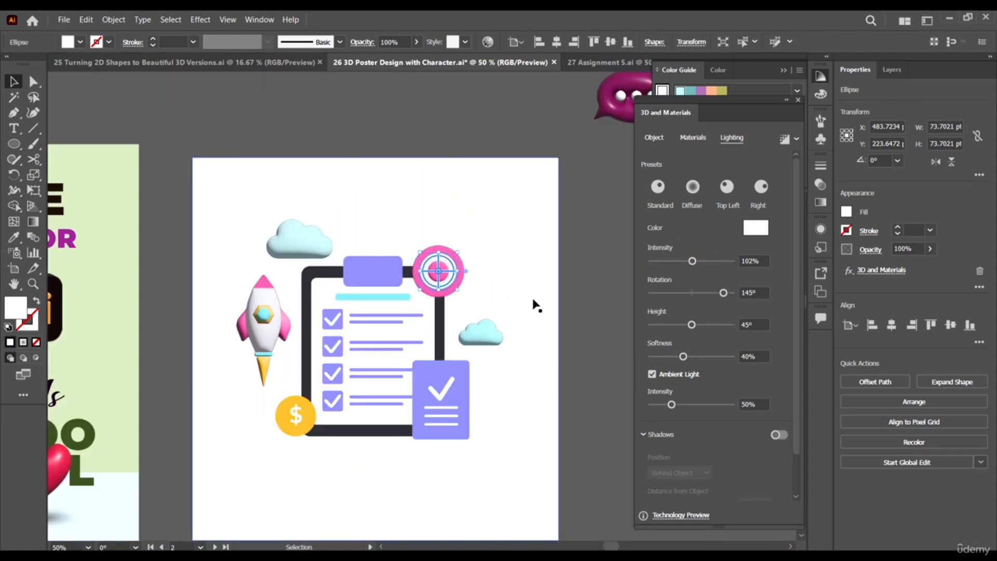
left_click(724, 293)
scroll(364, 343, "down", 1)
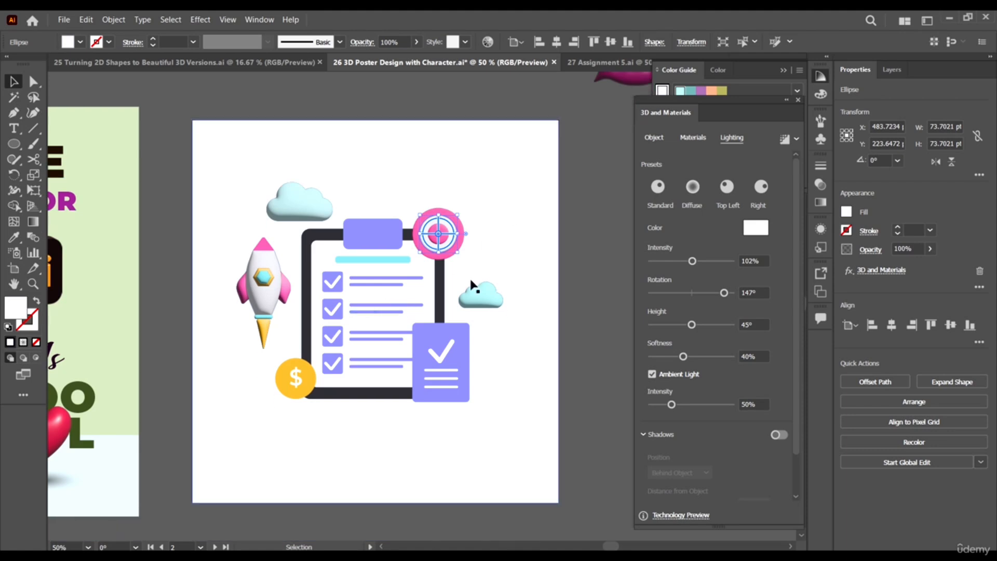
left_click(566, 279)
Inflate the purple card with the check mark and set its volume to 26%
scroll(468, 405, "down", 1)
scroll(470, 318, "up", 4)
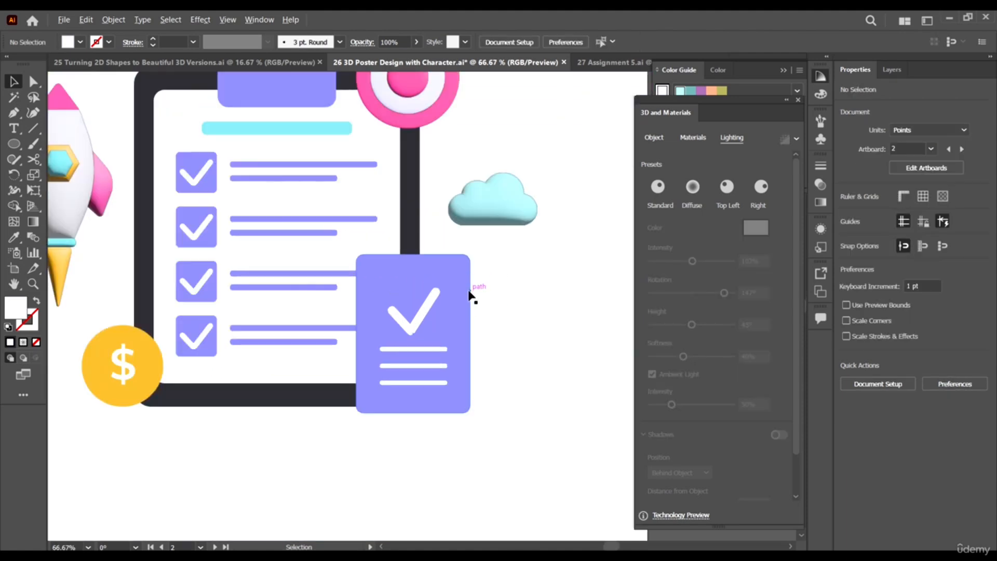
left_click(461, 255)
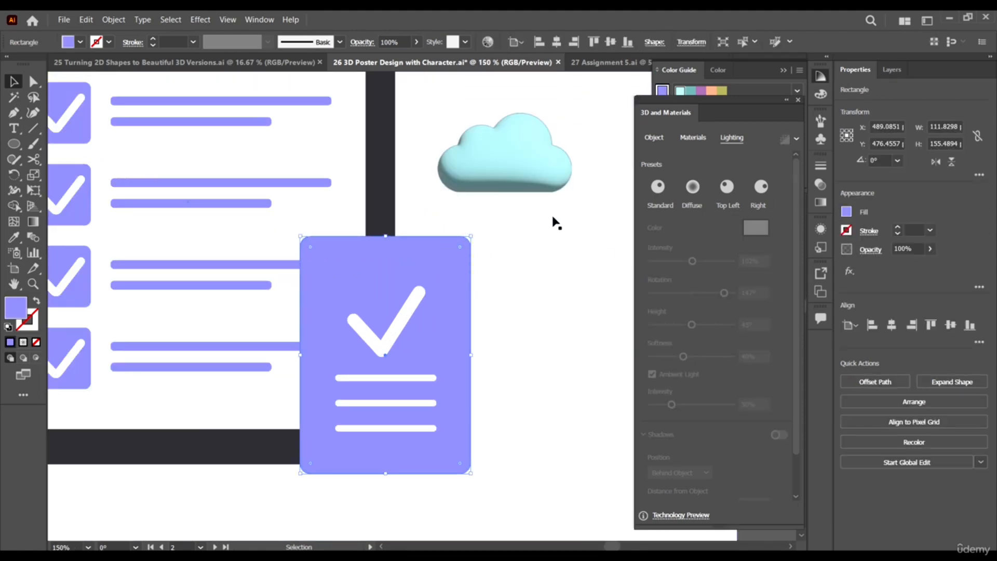
left_click(656, 137)
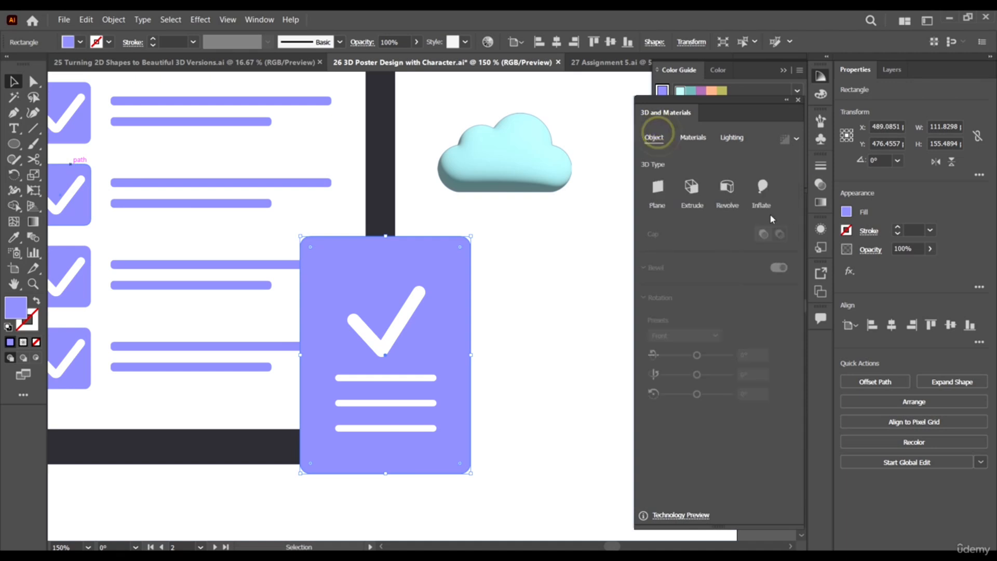
left_click(762, 187)
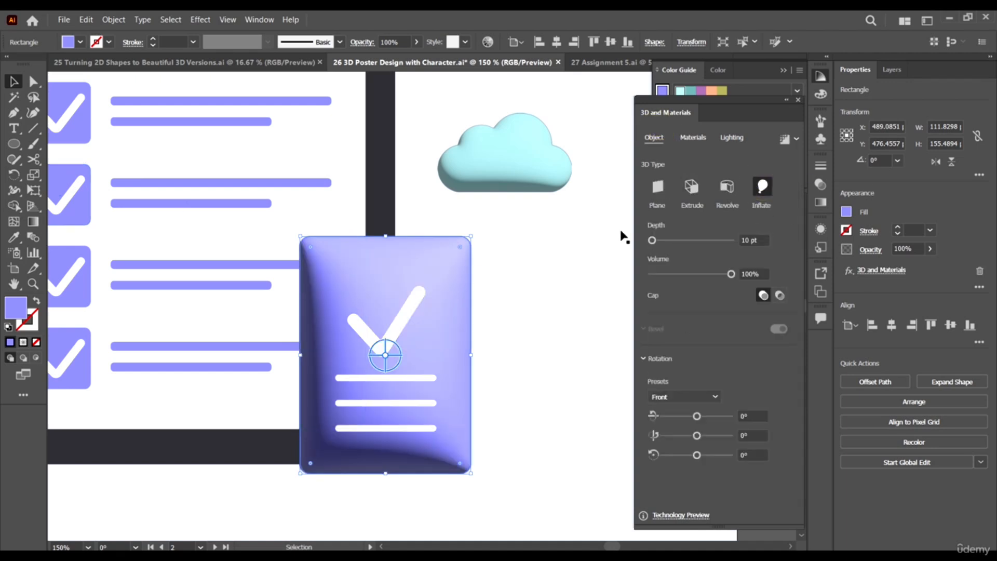
left_click_drag(664, 288, 651, 288)
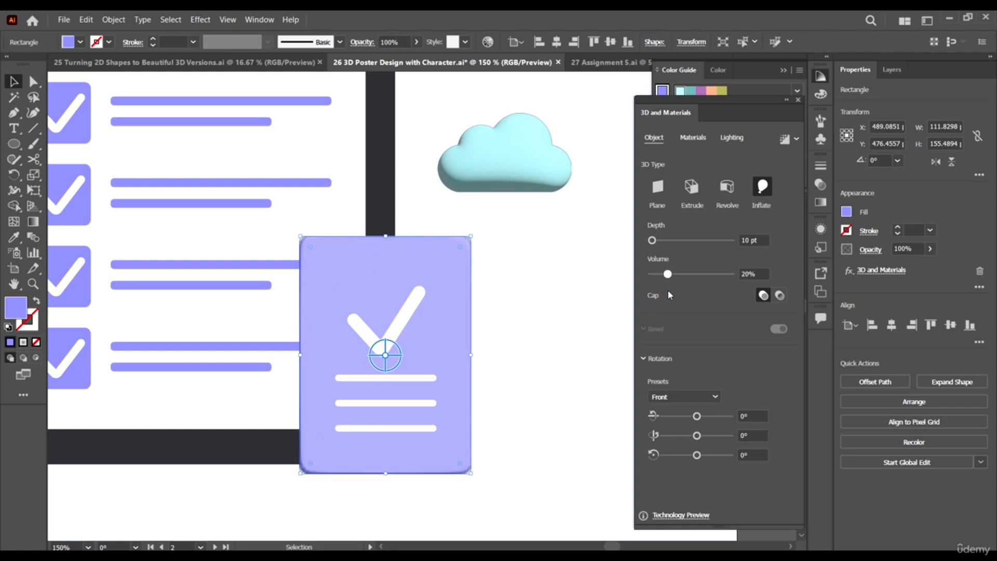
left_click_drag(671, 295, 674, 296)
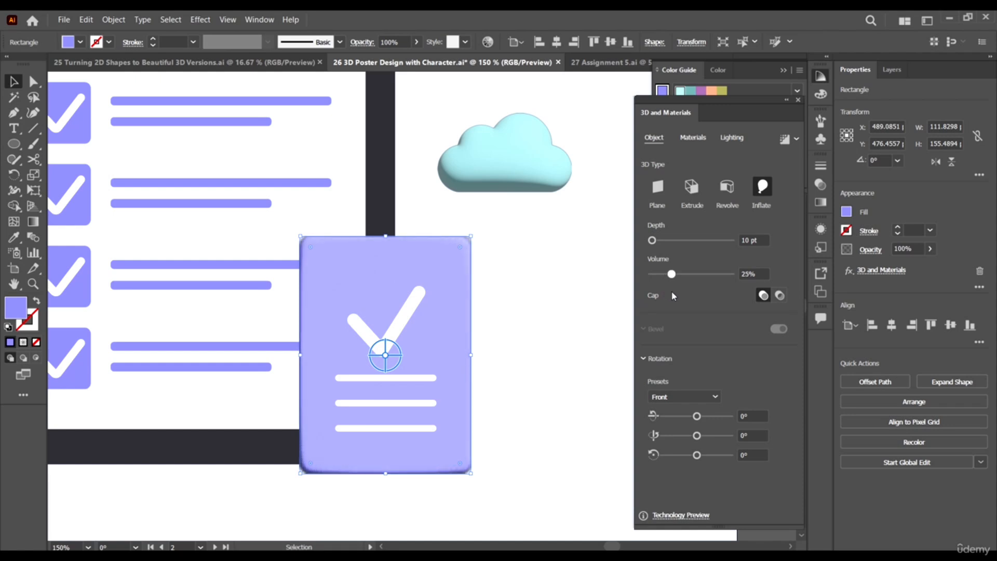
left_click(530, 325)
Expand the white check mark stroke on the purple card into a filled shape
scroll(407, 416, "up", 1)
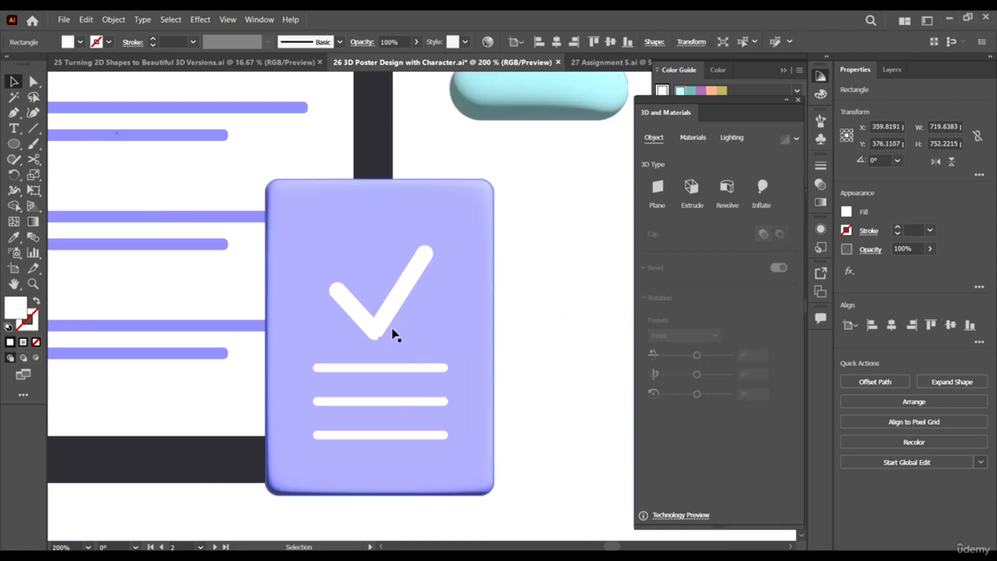
left_click(395, 307)
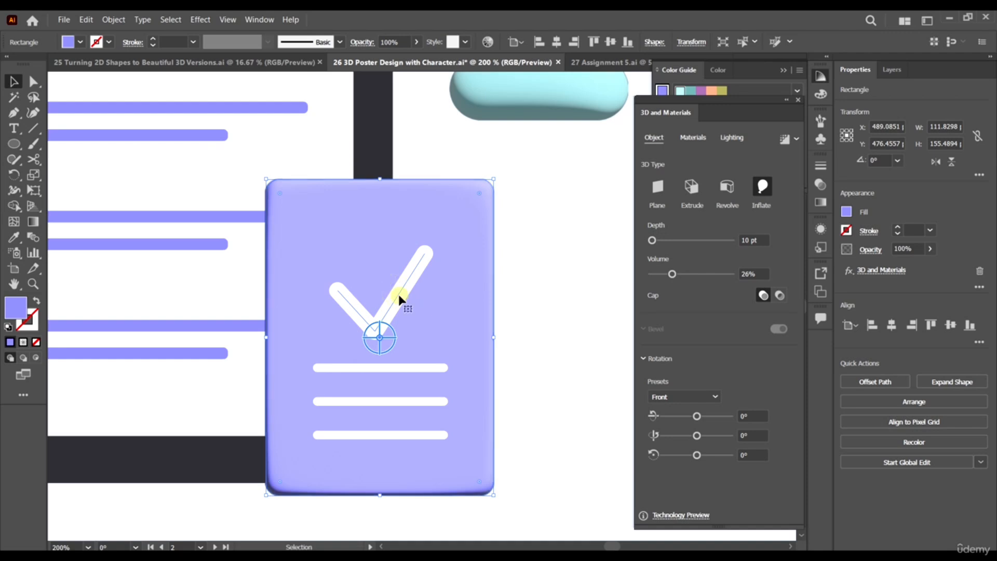
left_click(399, 297)
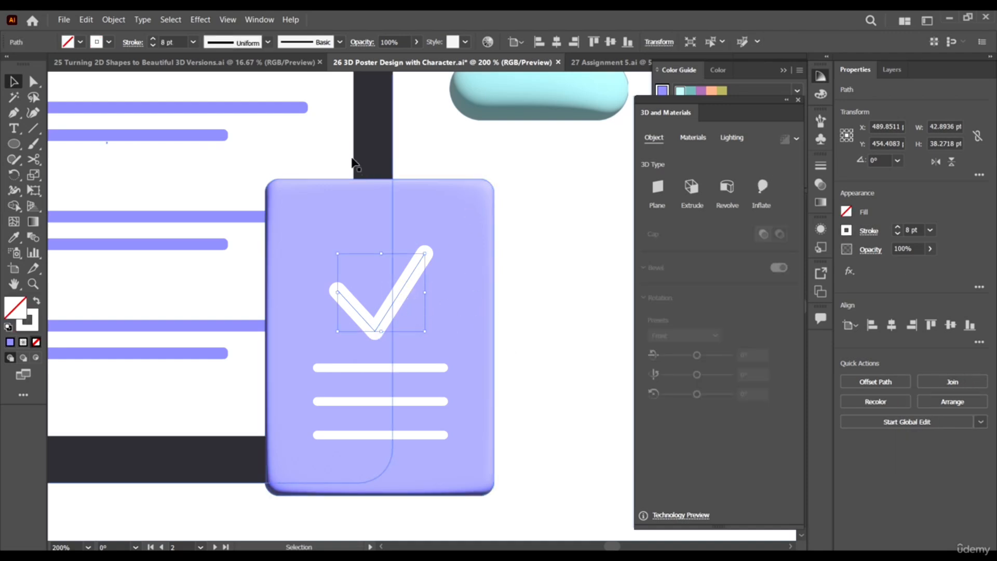
scroll(415, 333, "up", 1)
scroll(384, 299, "down", 1)
scroll(383, 300, "down", 1)
scroll(385, 304, "down", 1)
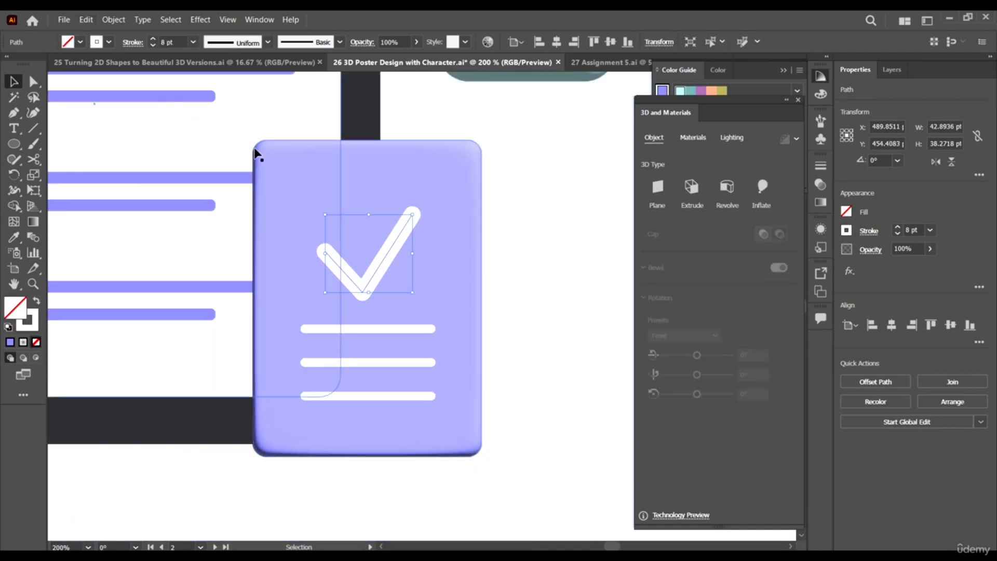
left_click(114, 20)
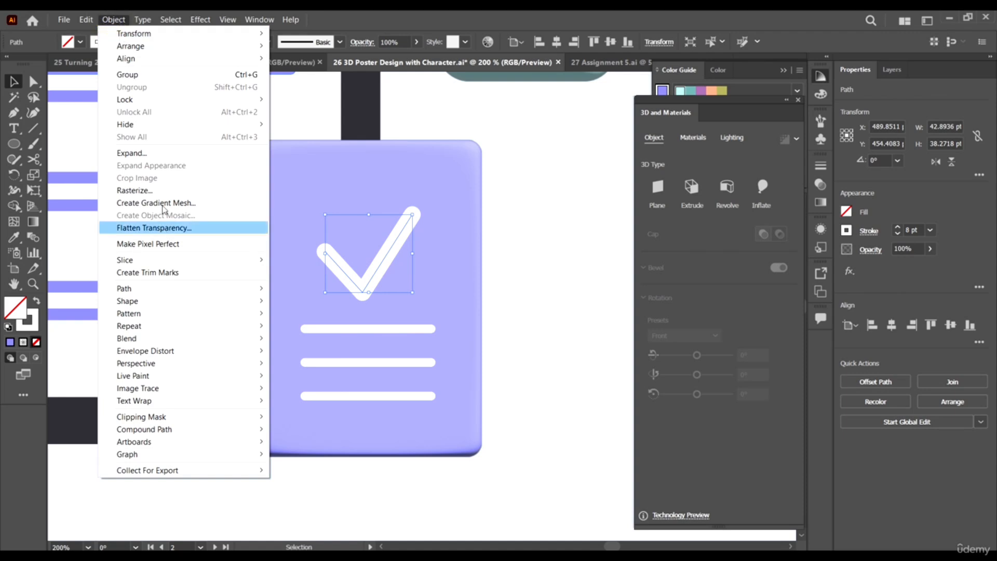
left_click(155, 152)
left_click(466, 362)
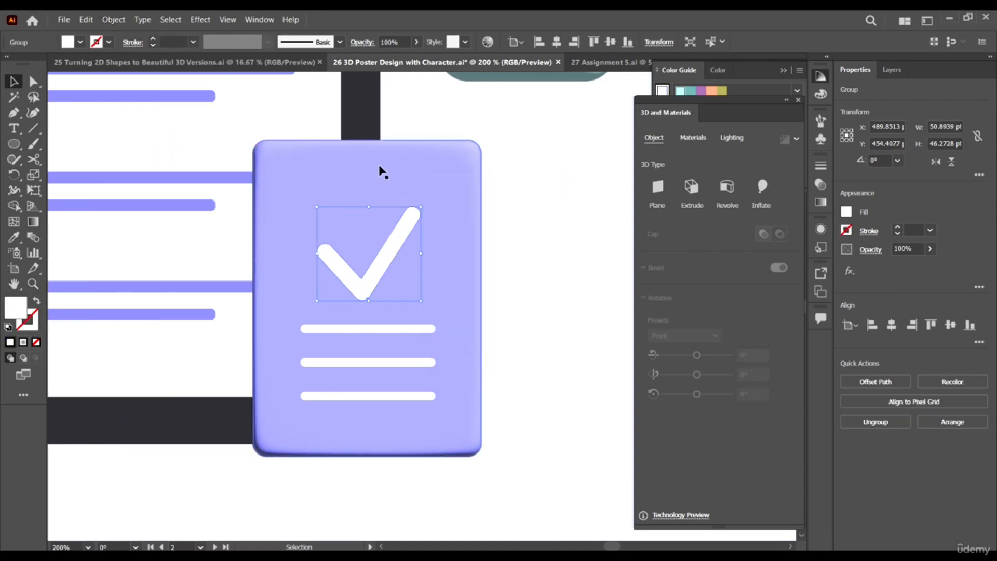
scroll(364, 291, "up", 3)
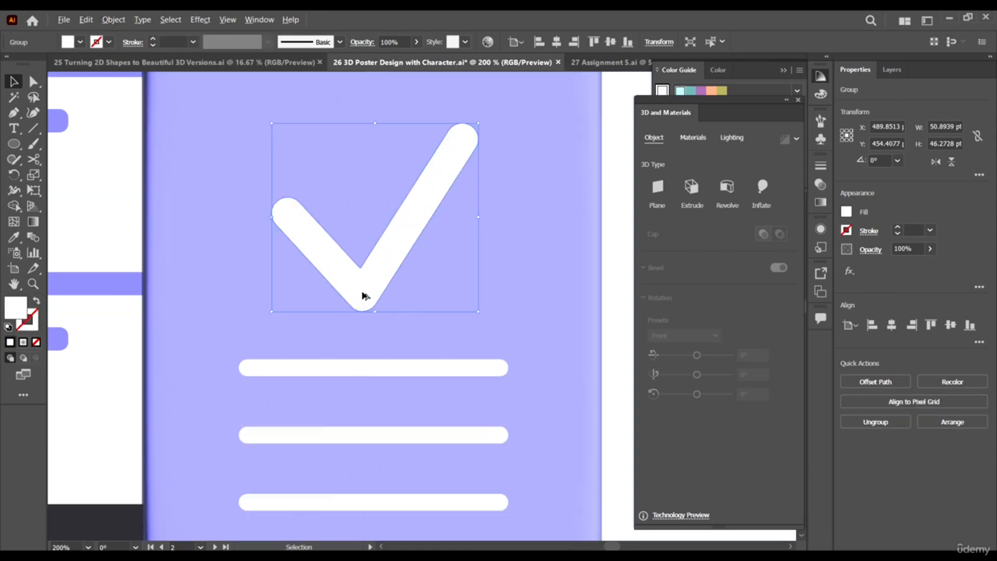
Expand the three white line strokes below the purple card's check mark into filled shapes
left_click(442, 413)
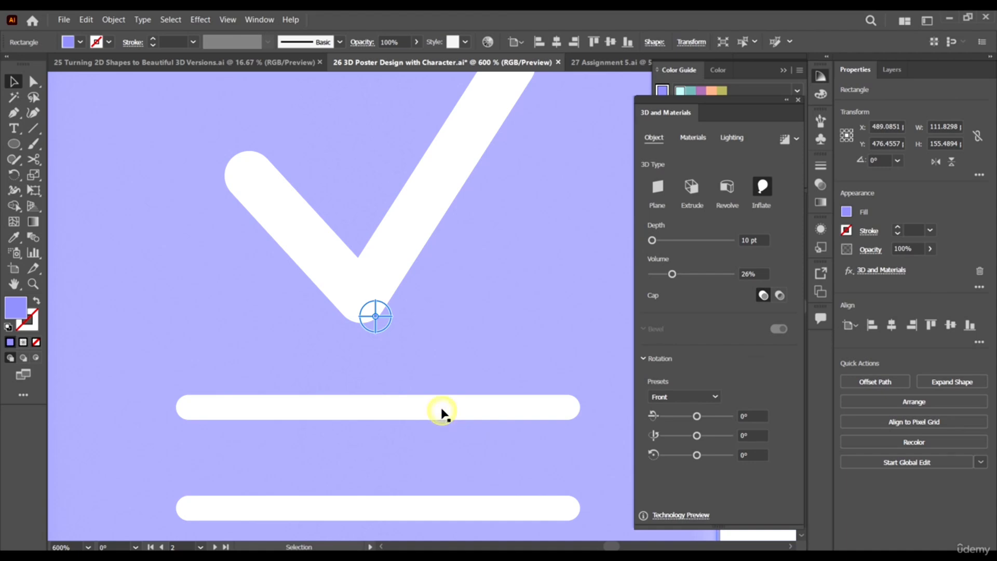
left_click(441, 407)
scroll(442, 408, "down", 2)
scroll(442, 455, "down", 1)
left_click(442, 418, "shift")
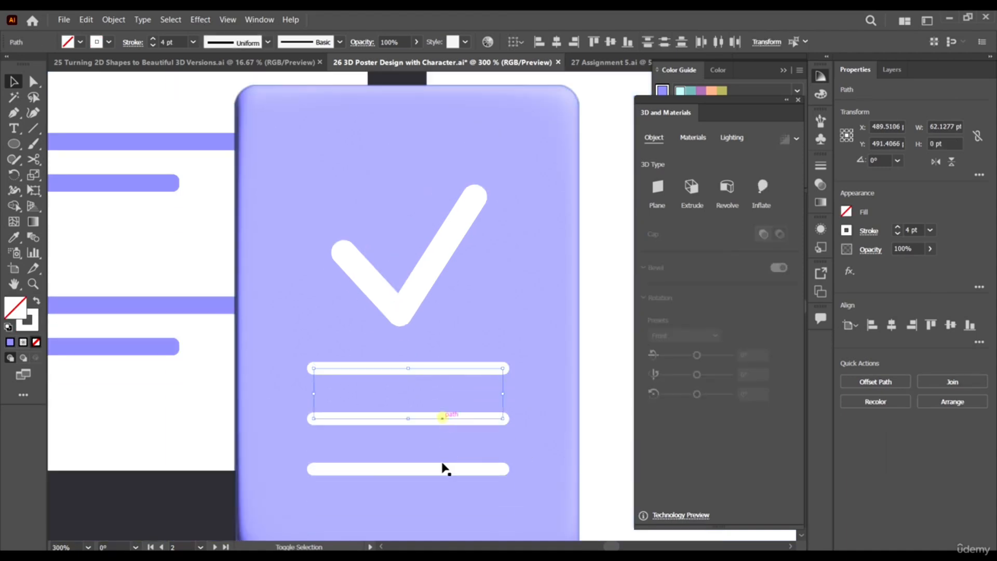
left_click(443, 469, "shift")
left_click(113, 19)
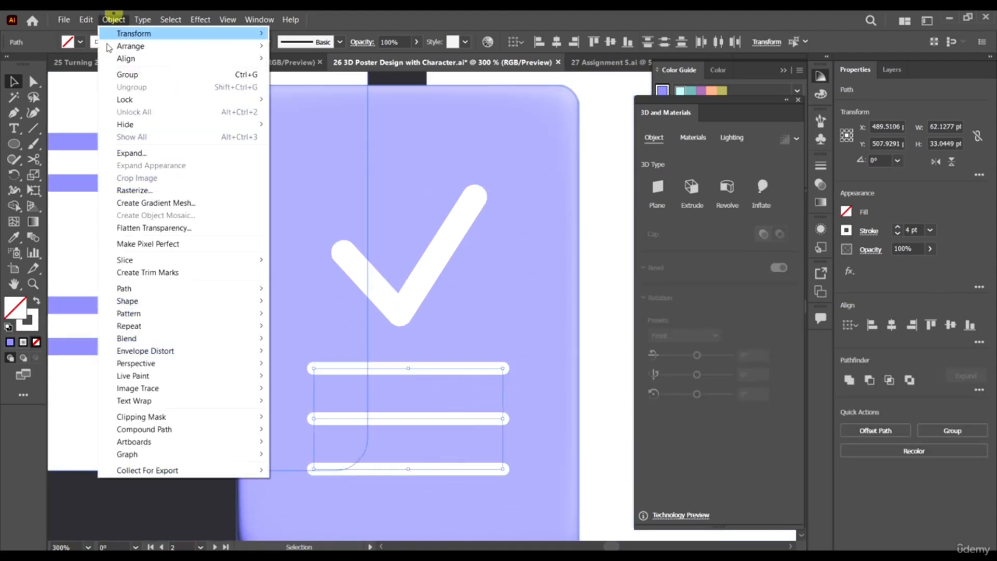
left_click(155, 153)
left_click(467, 359)
Inflate the purple card's three white lines and its check mark at 100% volume
scroll(385, 327, "down", 1)
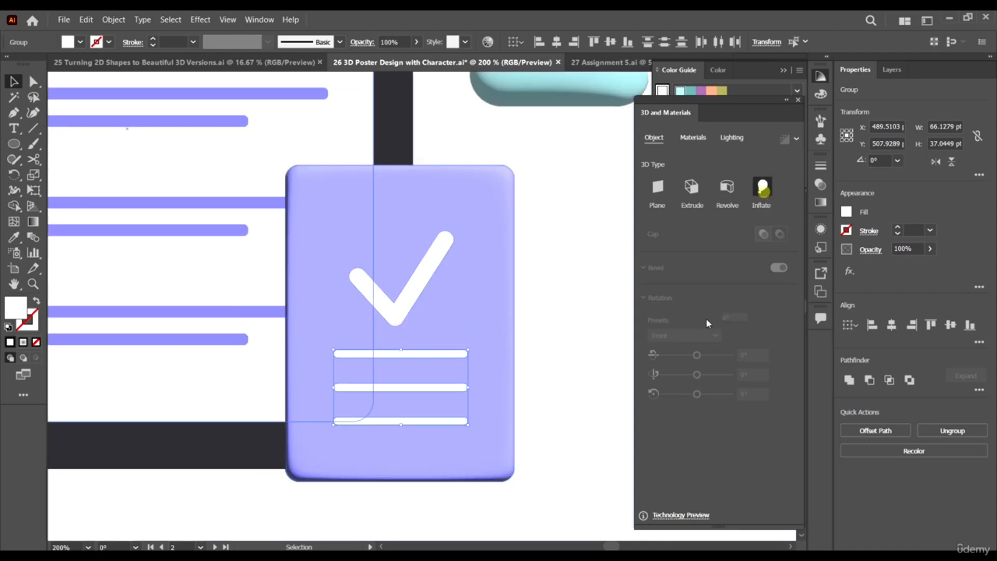
left_click(762, 188)
scroll(433, 386, "up", 1)
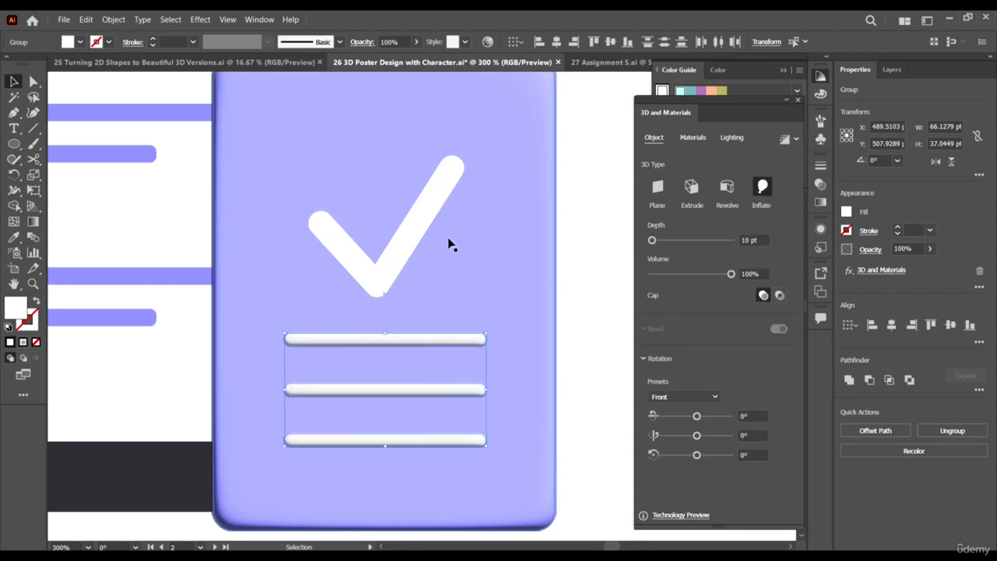
left_click(430, 207)
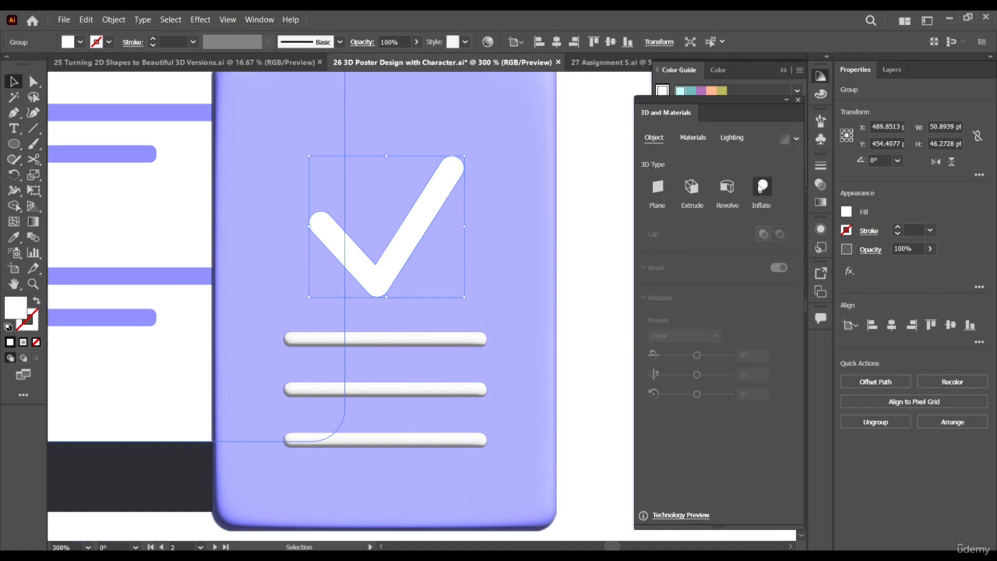
left_click(761, 188)
scroll(491, 279, "down", 4)
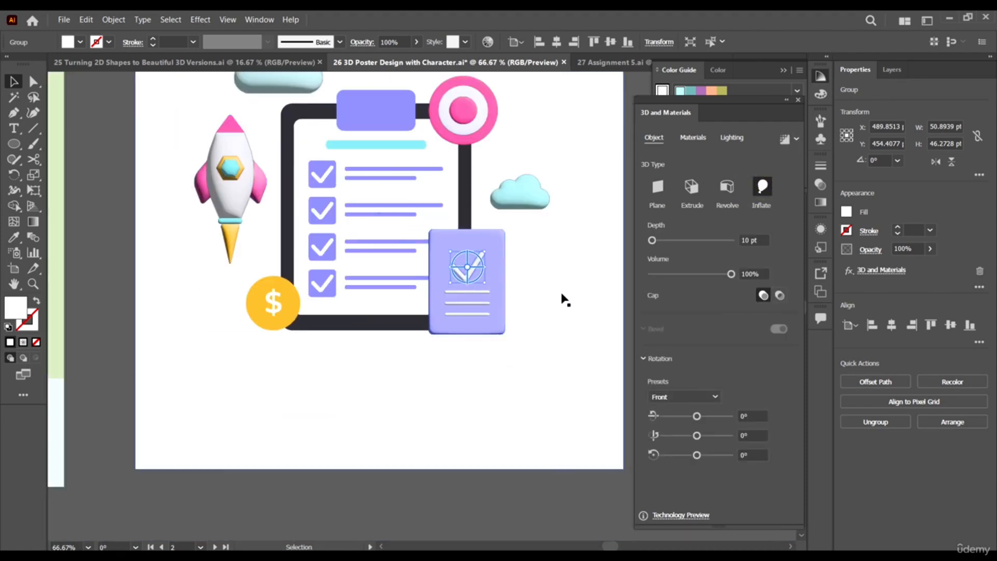
scroll(469, 289, "up", 2)
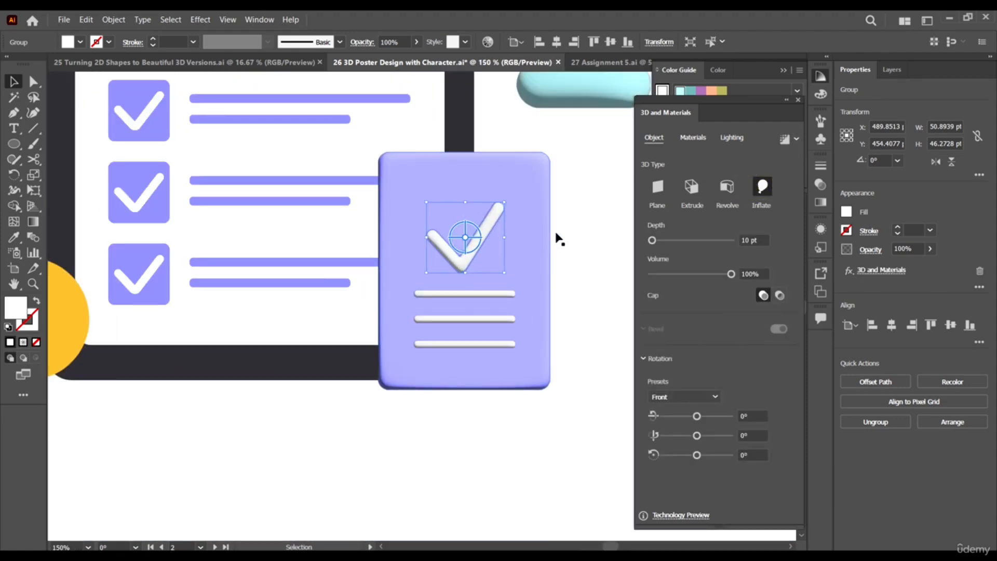
left_click(548, 428)
Inflate the yellow disc of the dollar coin and set its volume to 32%
scroll(456, 371, "down", 1)
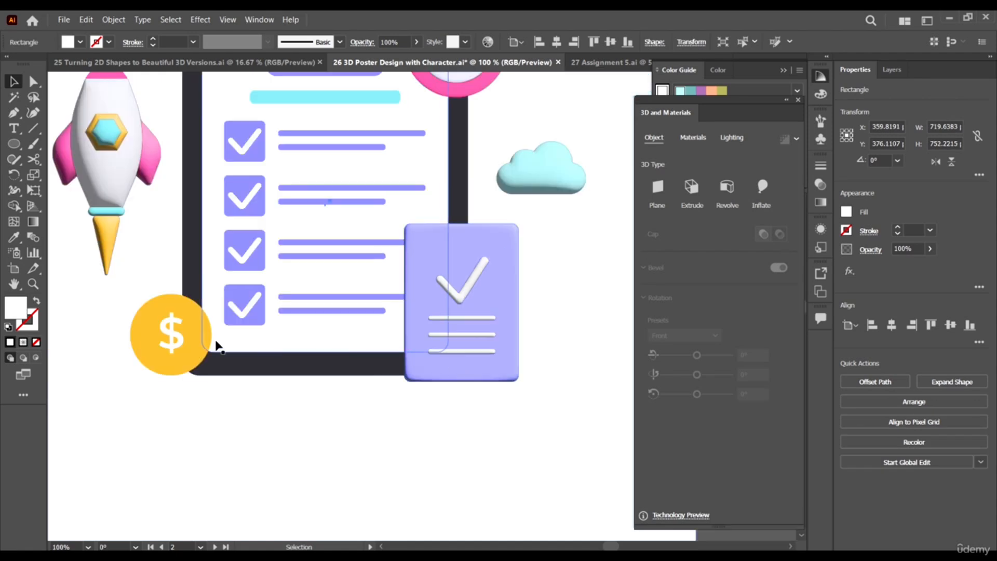
scroll(192, 345, "up", 1)
left_click(208, 358)
scroll(172, 370, "up", 2)
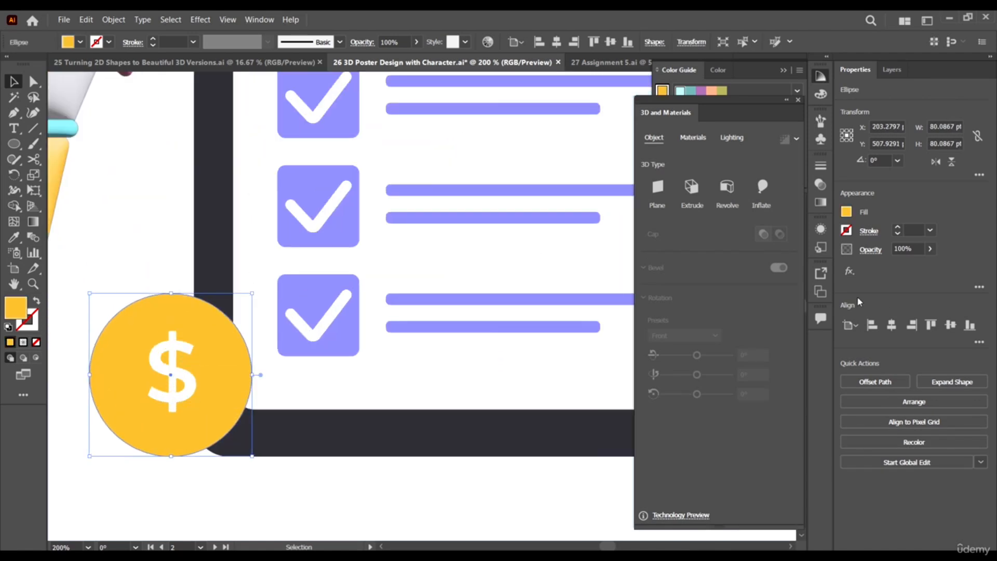
left_click(768, 200)
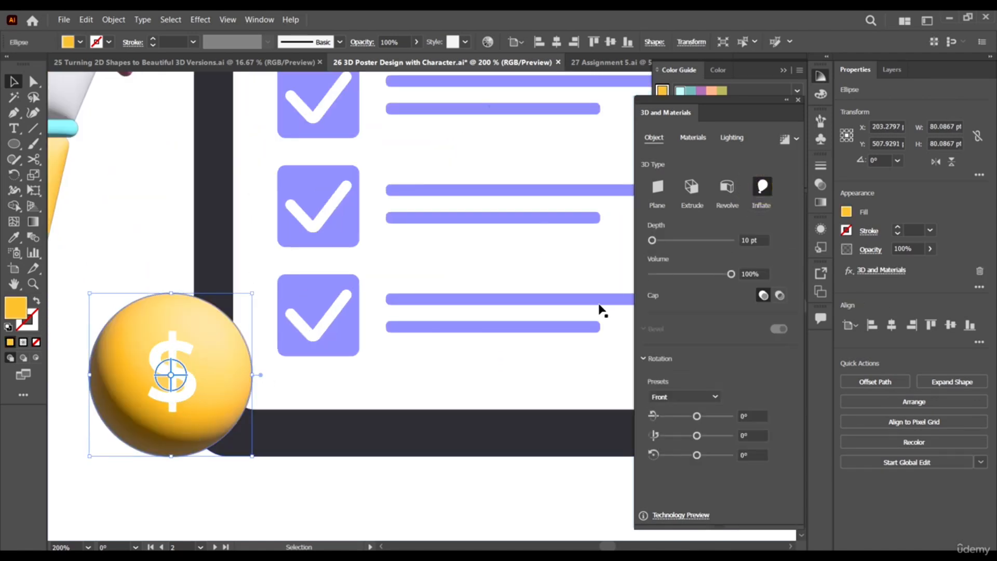
left_click_drag(726, 279, 672, 276)
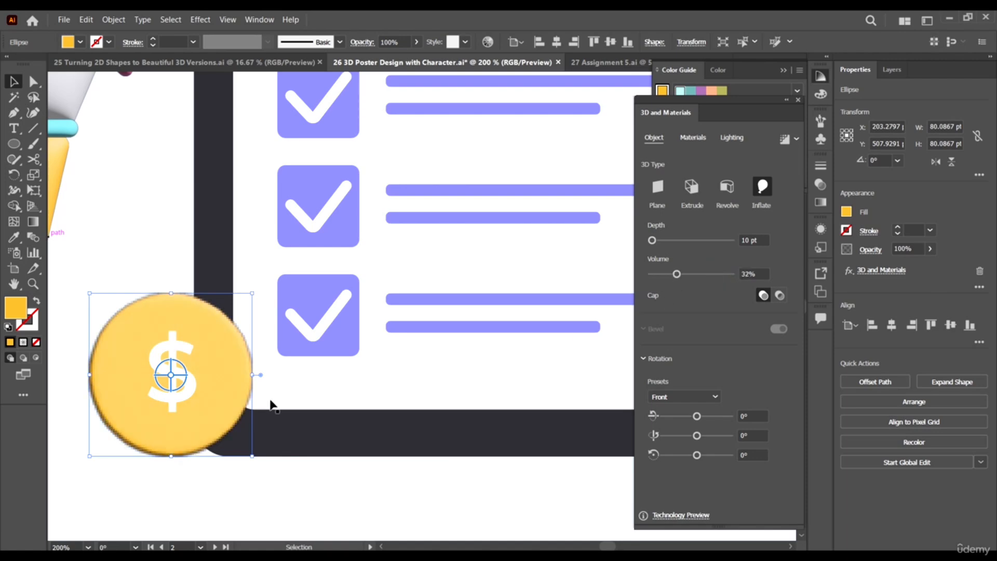
Inflate the white dollar sign on the coin and set its volume to 51%
left_click(172, 351)
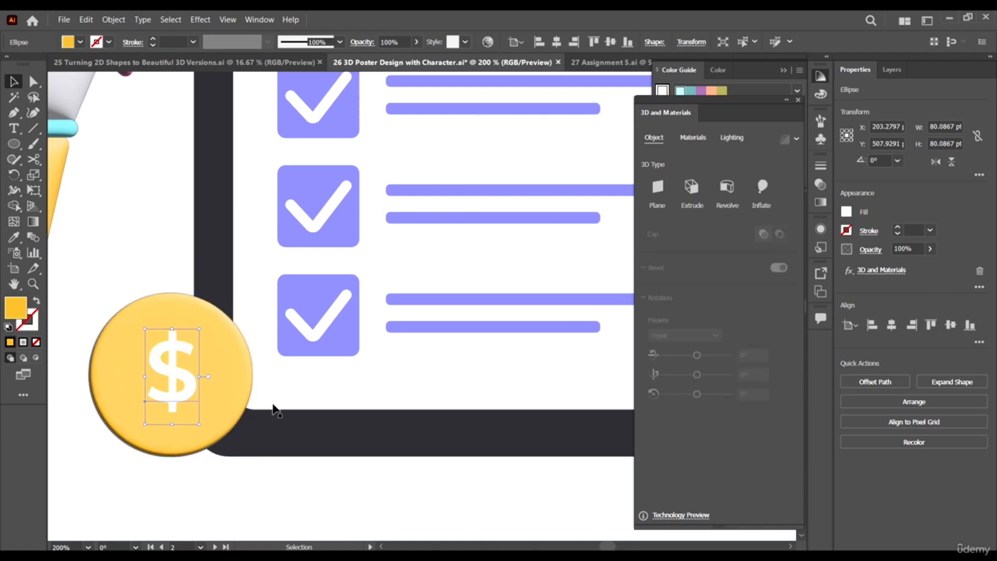
left_click(766, 194)
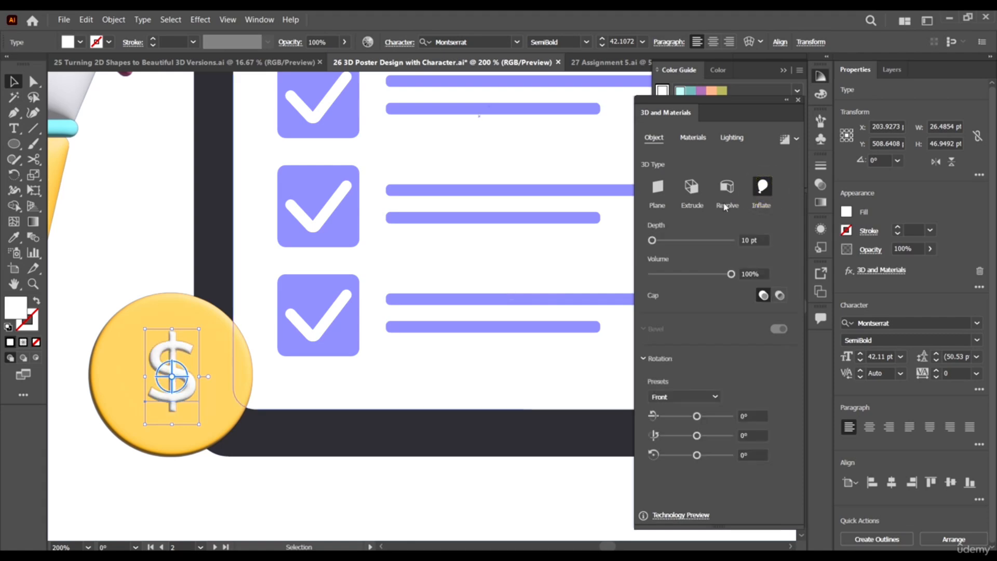
mouse_move(716, 278)
left_mouse_down()
mouse_move(670, 274)
mouse_move(705, 272)
left_mouse_up()
scroll(463, 307, "down", 2)
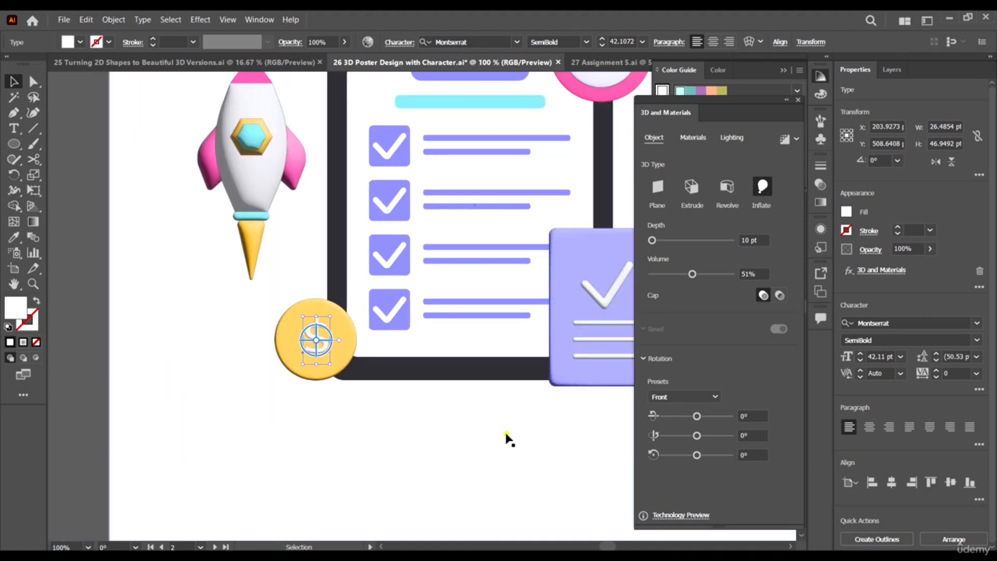
Delete the cyan hexagon from the rocket's window, keeping the yellow hexagon
left_click(396, 357)
scroll(280, 261, "up", 3)
scroll(239, 176, "up", 3)
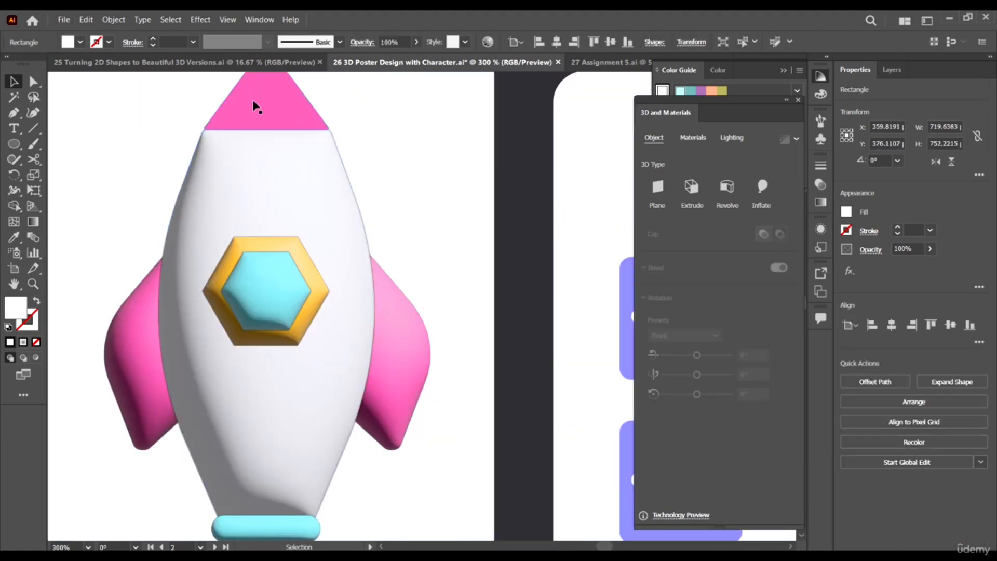
left_click(258, 111)
scroll(357, 213, "up", 1)
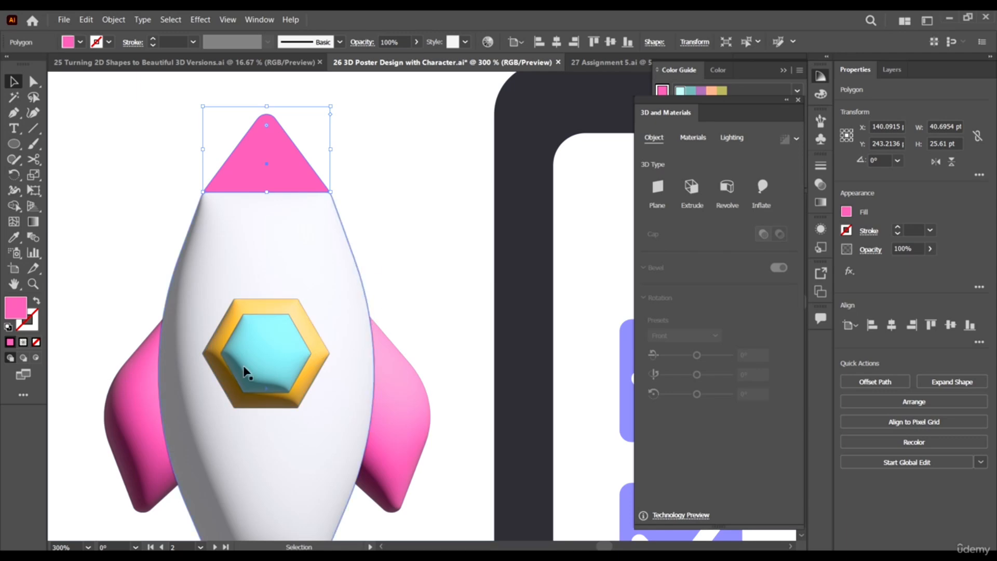
left_click_drag(254, 396, 394, 274)
key("Delete")
scroll(341, 265, "down", 4)
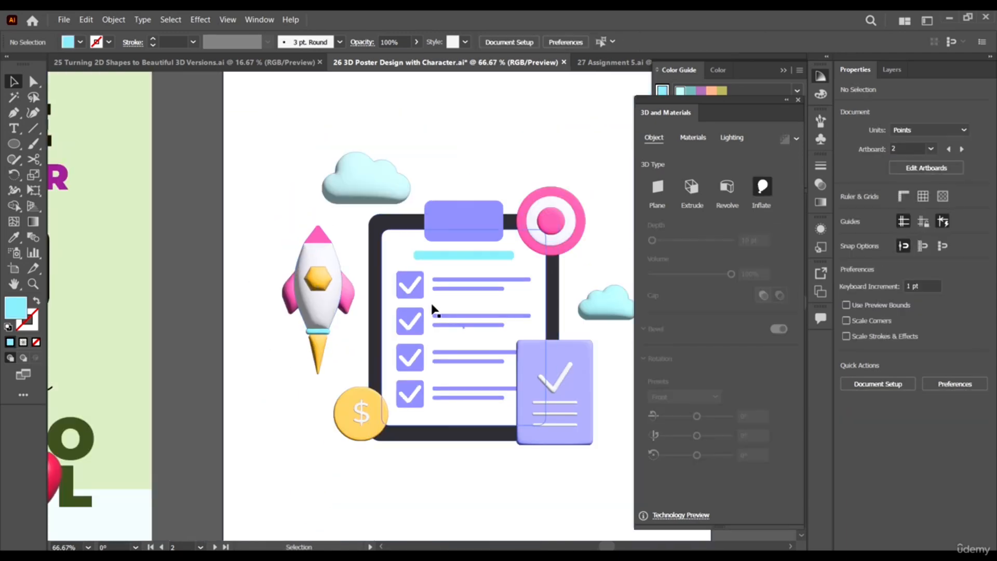
Inflate the rocket's pink nose cone at 100% volume
scroll(330, 263, "up", 2)
scroll(331, 225, "right", 2)
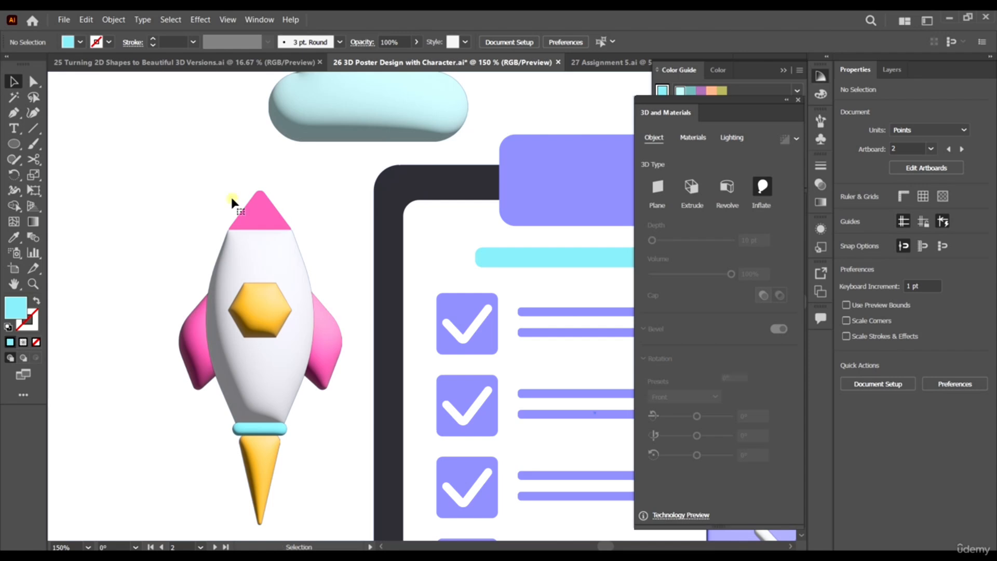
left_click(265, 218)
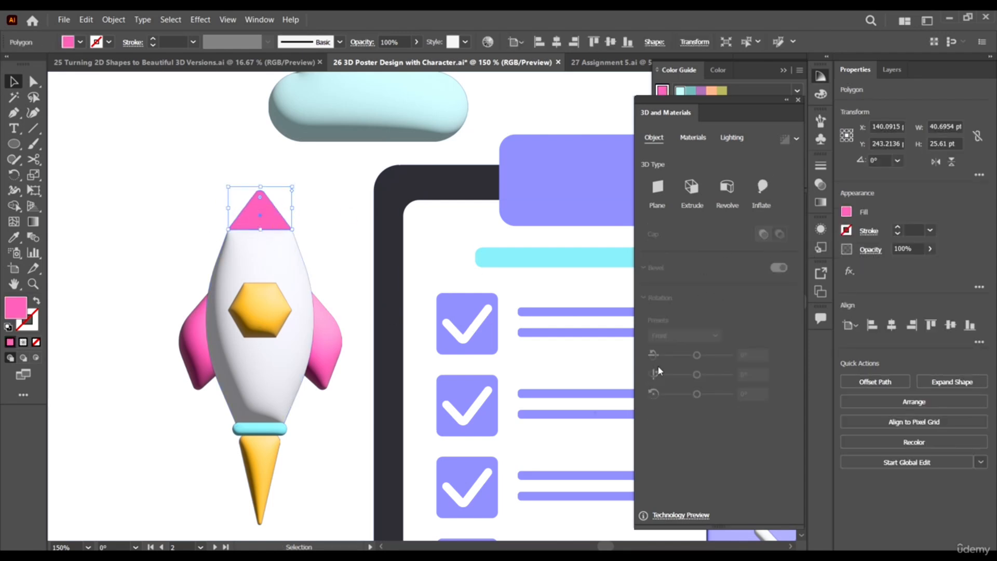
left_click(763, 189)
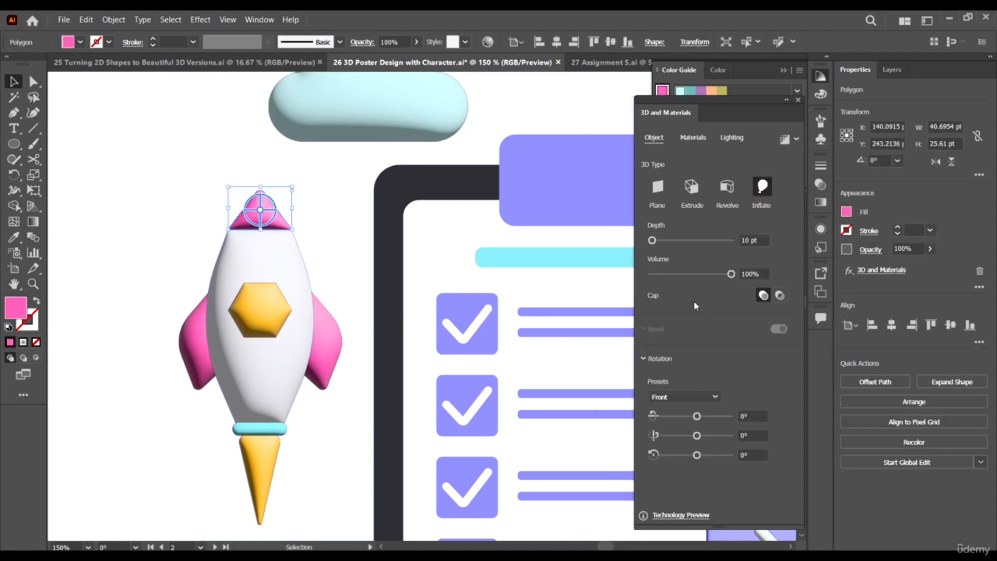
left_click(219, 196)
key("ctrl+0")
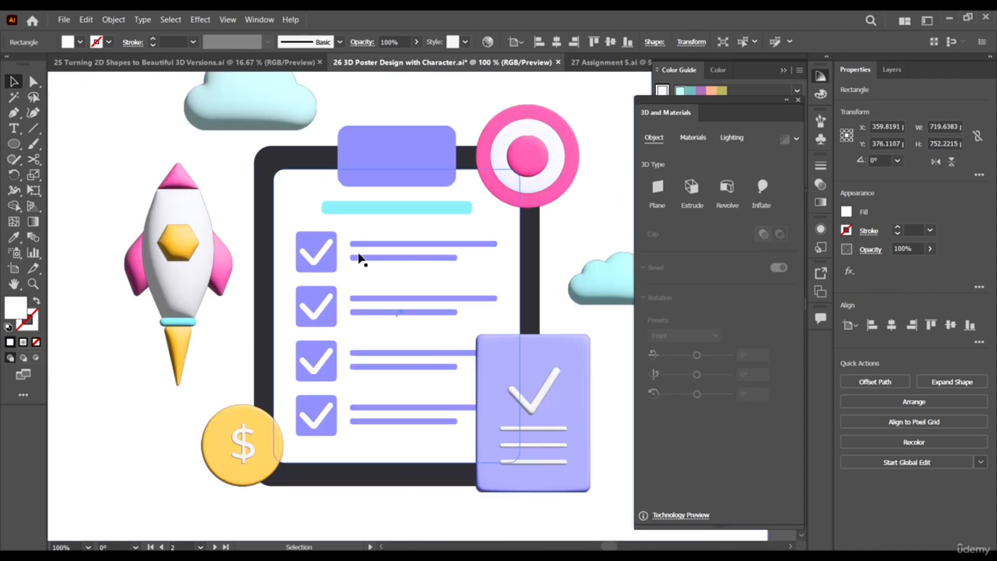
Inflate the purple clip at the head of the clipboard and set its volume to 31%
key("ctrl+plus")
key("ctrl+plus")
left_click(425, 145)
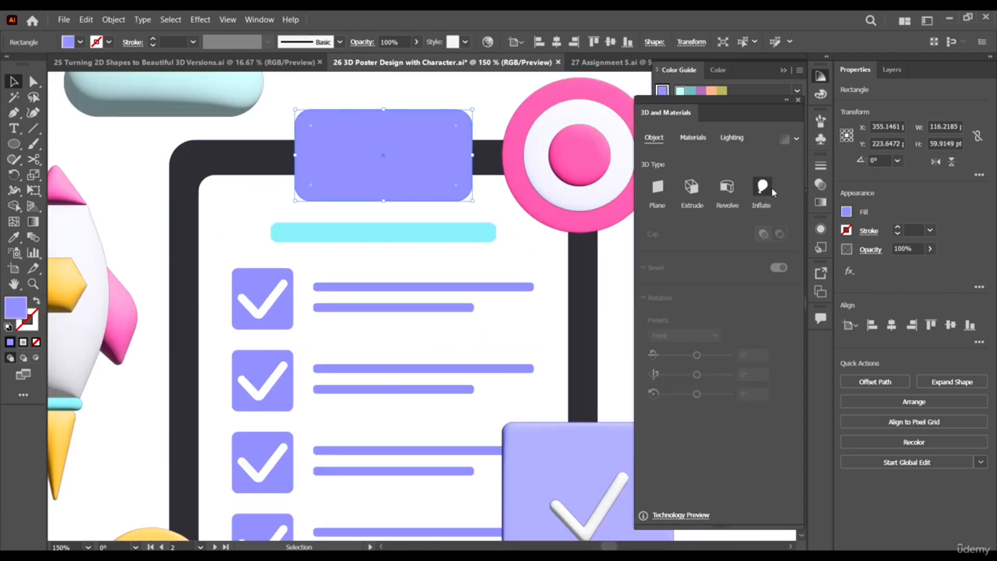
left_click(764, 183)
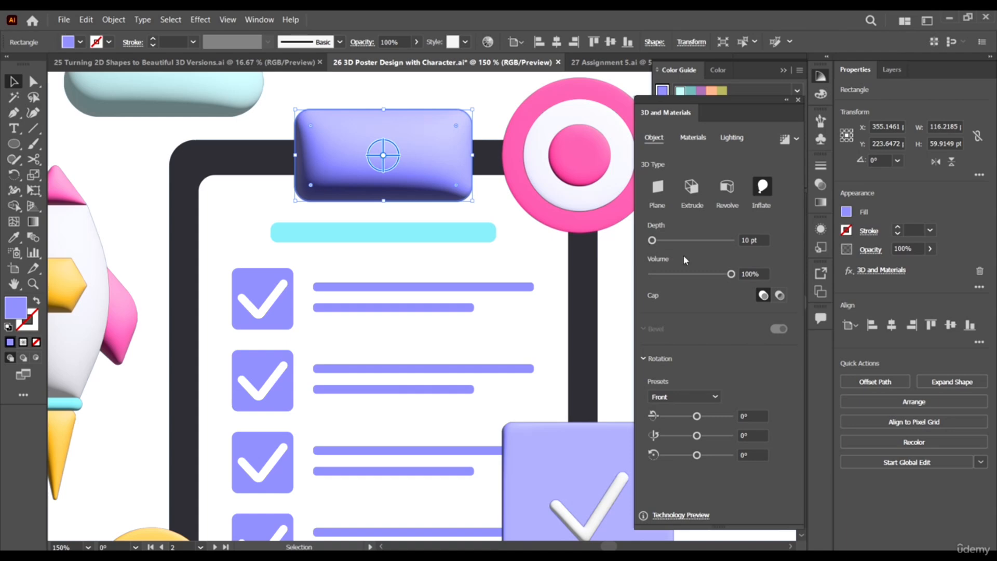
mouse_move(731, 274)
left_mouse_down()
mouse_move(651, 275)
mouse_move(688, 276)
mouse_move(676, 274)
left_mouse_up()
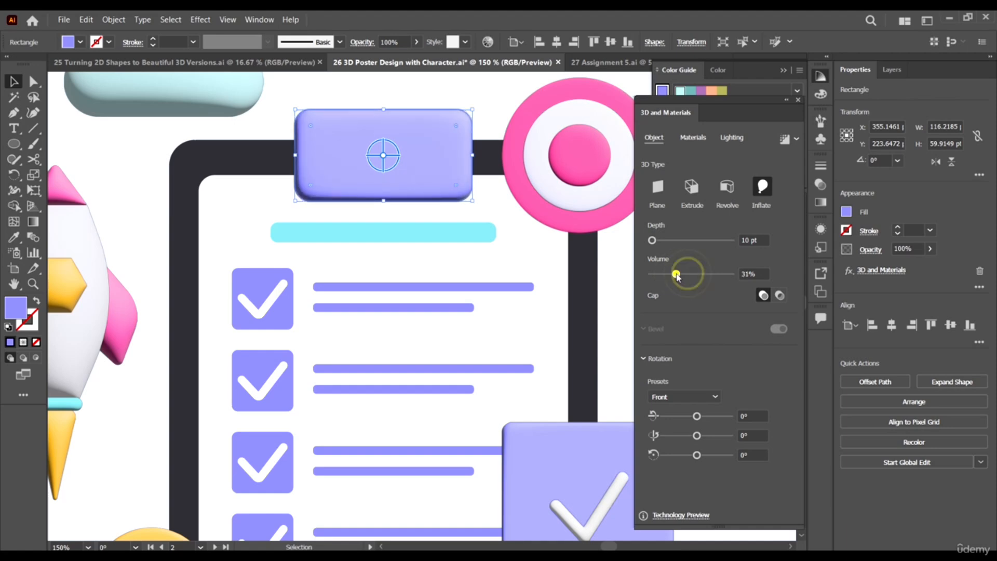
Inflate the cyan bar below the clipboard's purple clip with a reduced volume
left_click(482, 229)
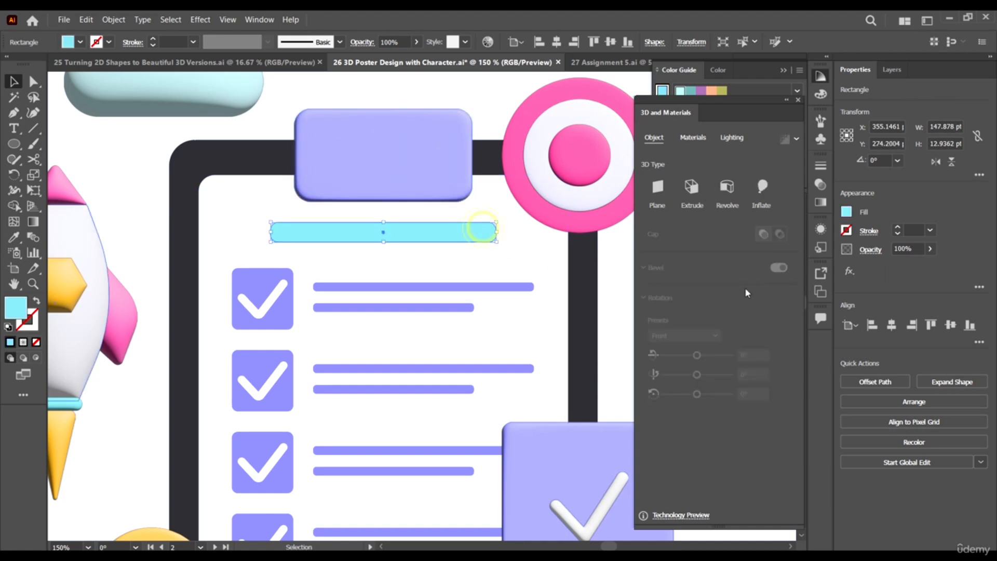
left_click(758, 195)
left_click_drag(677, 275, 693, 274)
left_click(546, 253)
scroll(352, 221, "down", 3)
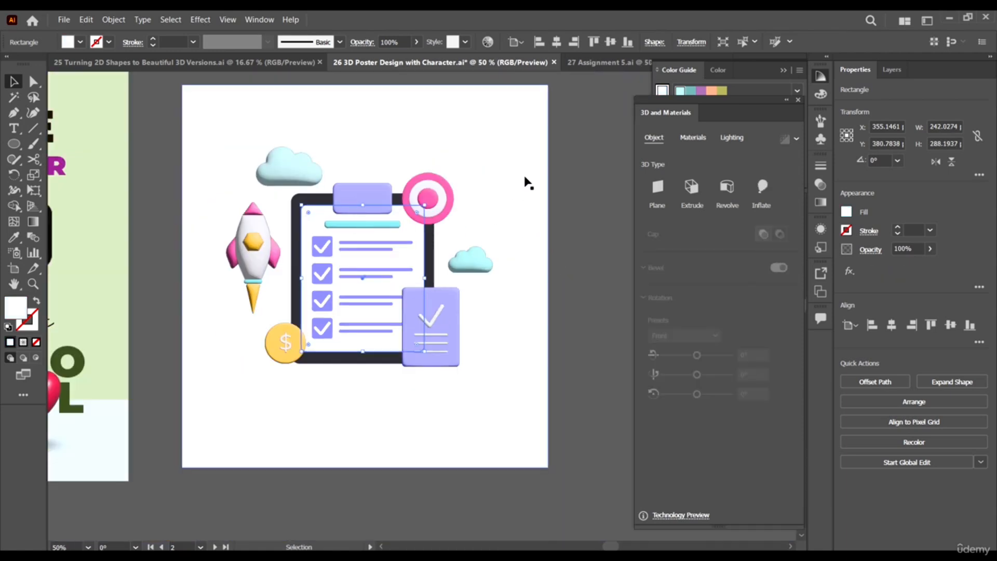
left_click(526, 177)
Ungroup each of the four checklist rows on the clipboard so their checkbox squares are separate objects
scroll(308, 250, "up", 3)
left_click(427, 233)
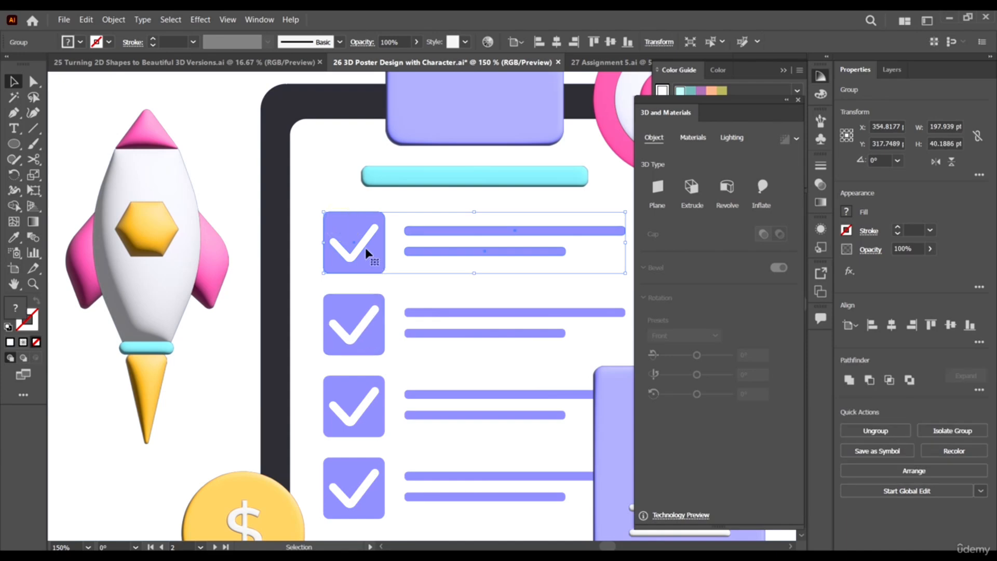
right_click(367, 251)
left_click(415, 343)
left_click(414, 338)
right_click(371, 324)
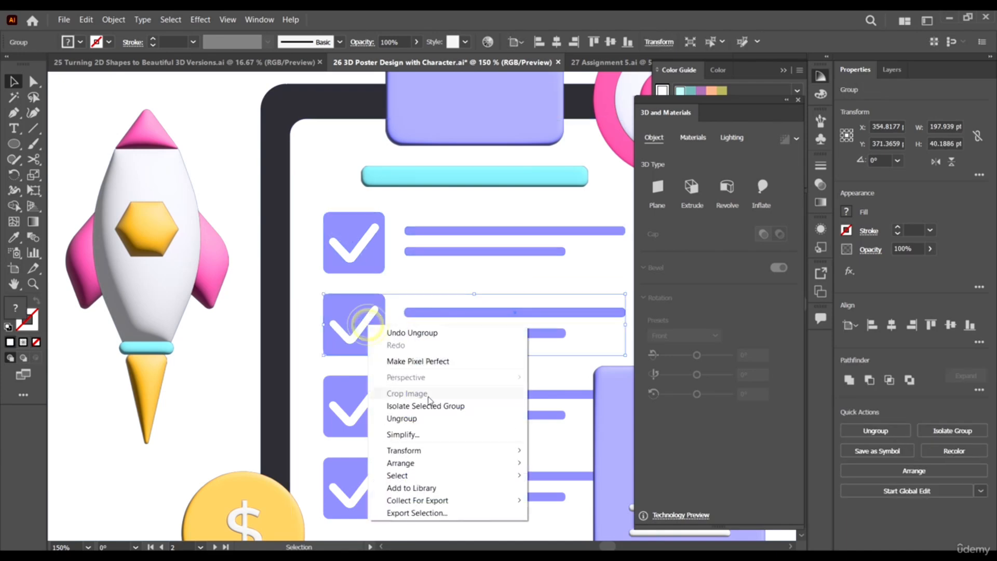
left_click(411, 416)
right_click(348, 416)
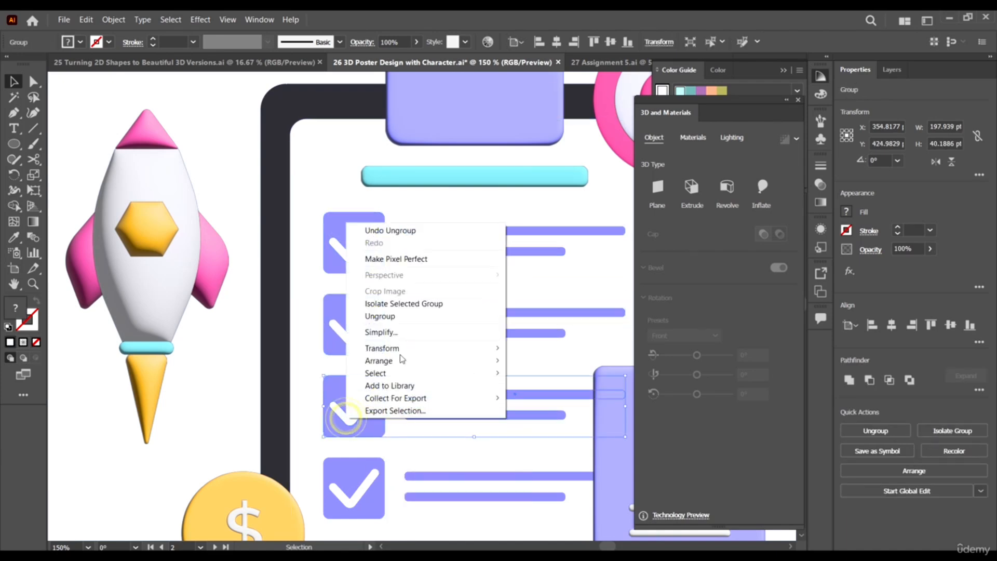
left_click(395, 315)
left_click(367, 462)
right_click(367, 464)
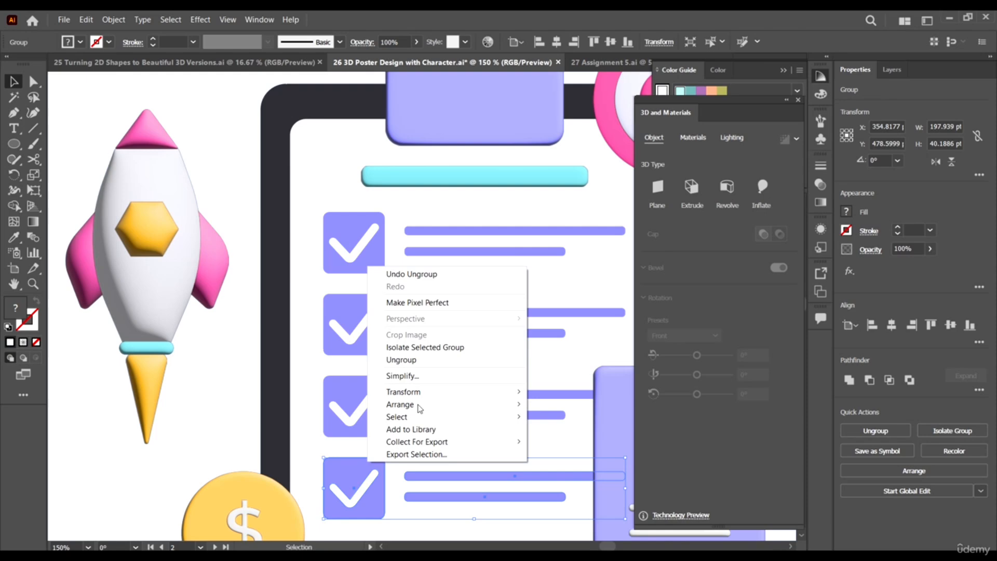
left_click(401, 361)
left_click(455, 476)
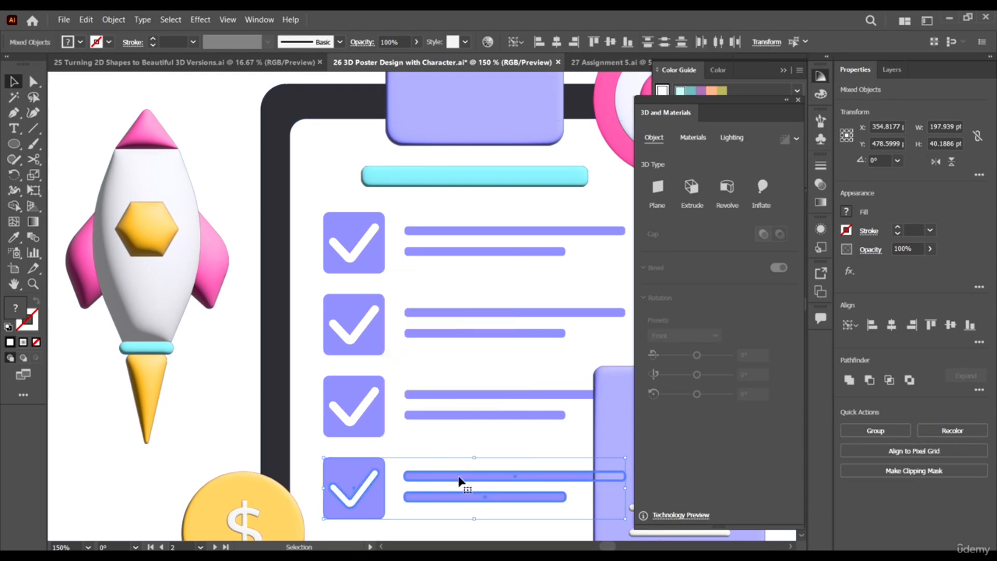
right_click(461, 474)
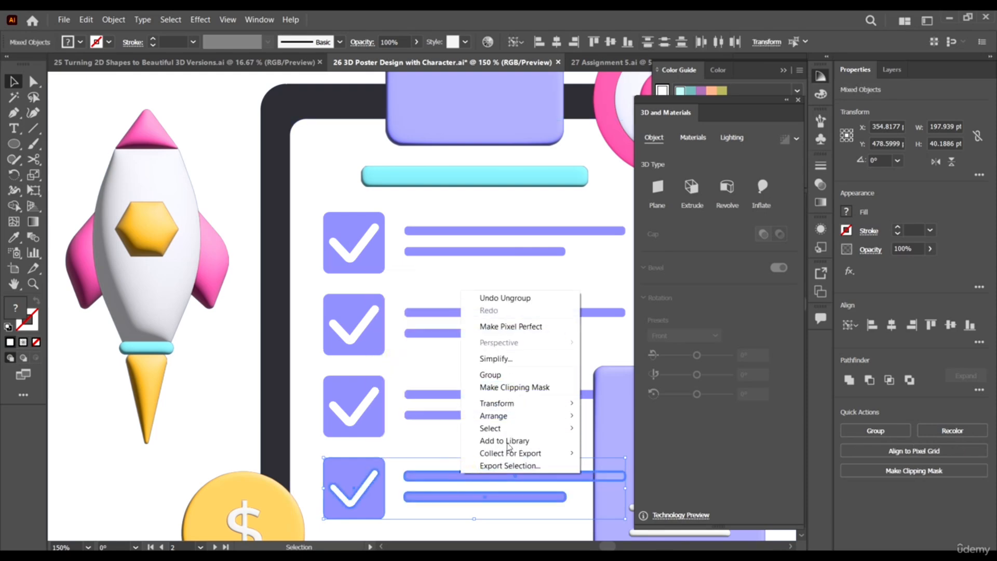
left_click(419, 324)
Ungroup the nested group of check mark and two lines in each of the four checklist rows
left_click(447, 231)
right_click(448, 231)
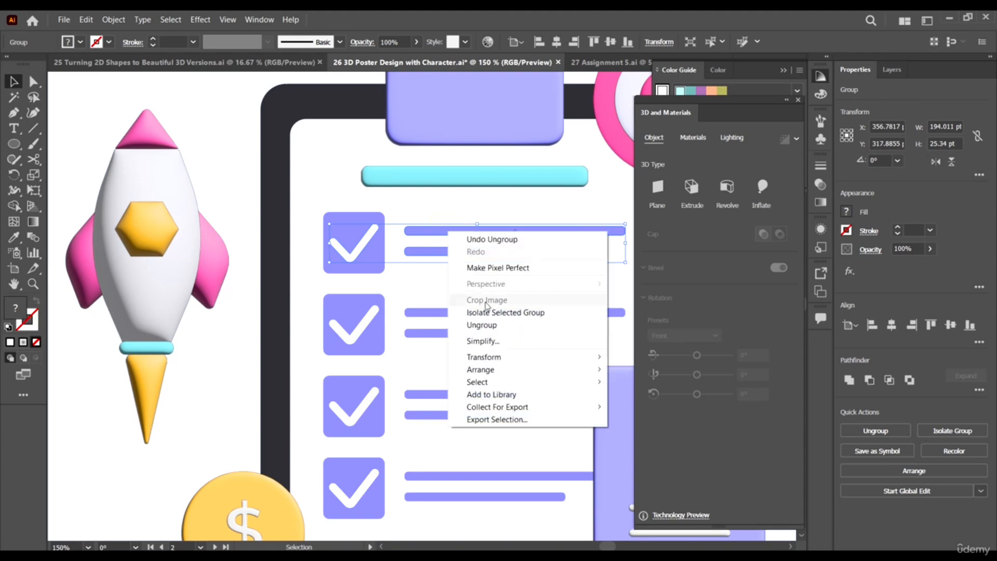
left_click(488, 326)
left_click(465, 312)
right_click(465, 313)
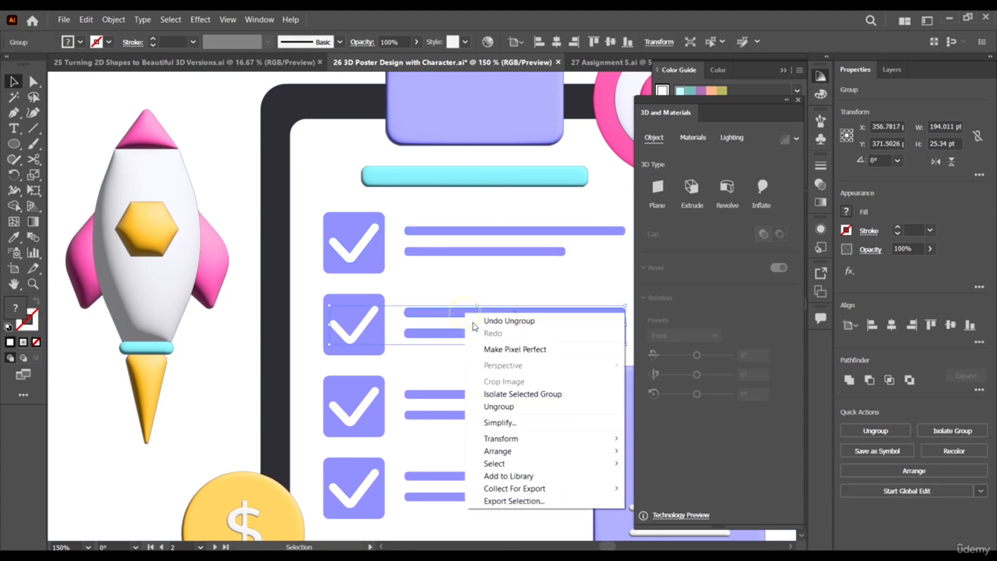
left_click(508, 407)
left_click(492, 399)
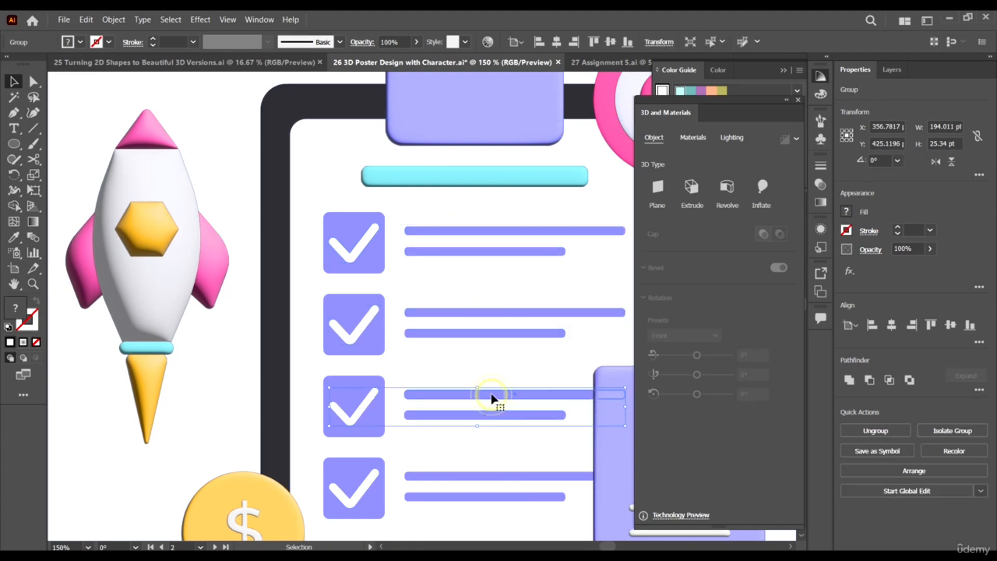
right_click(493, 399)
left_click(535, 290)
left_click(518, 477)
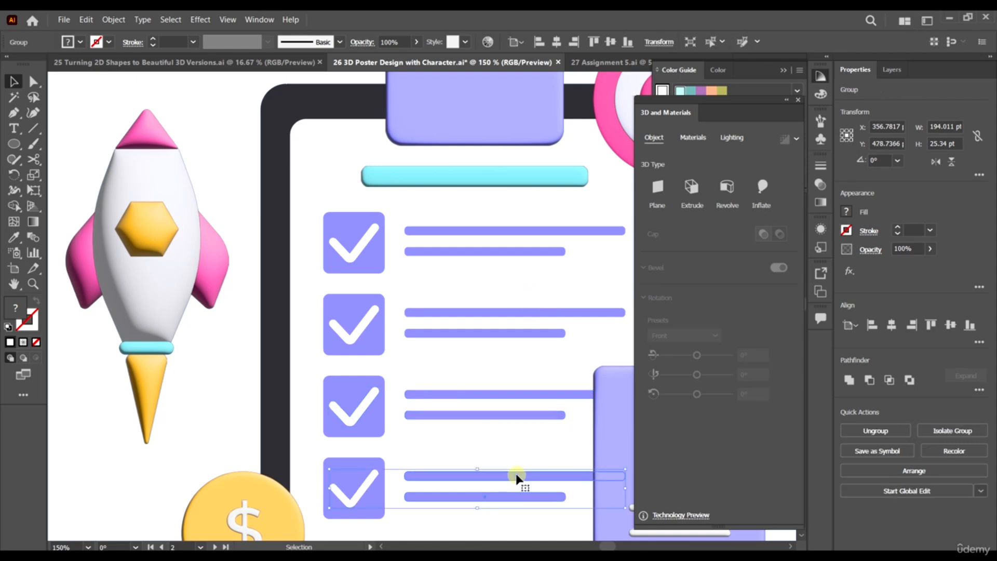
right_click(518, 477)
left_click(553, 370)
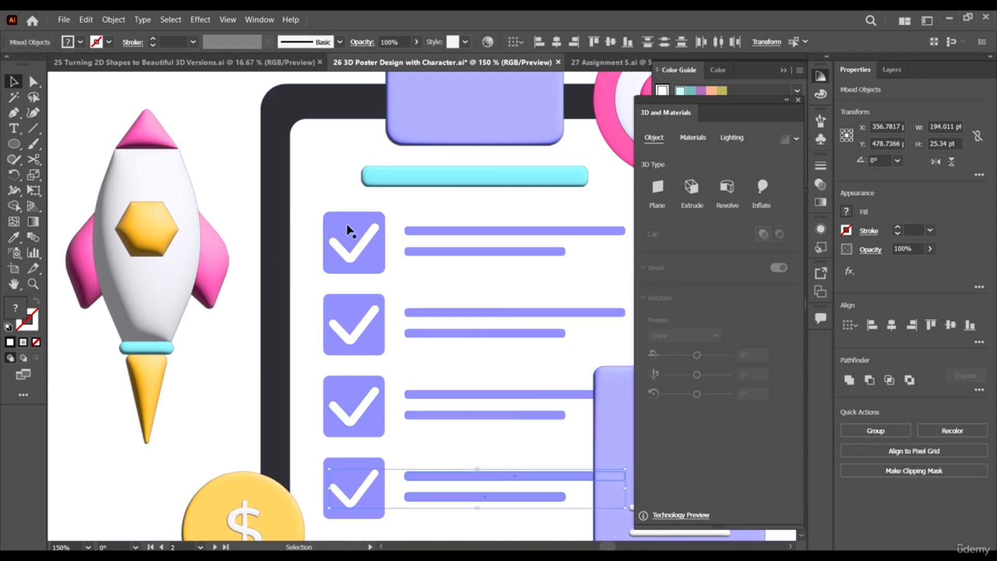
Inflate the four purple checkbox squares of the checklist together and set their volume to 25%
left_click(365, 216)
left_click(357, 305, "shift")
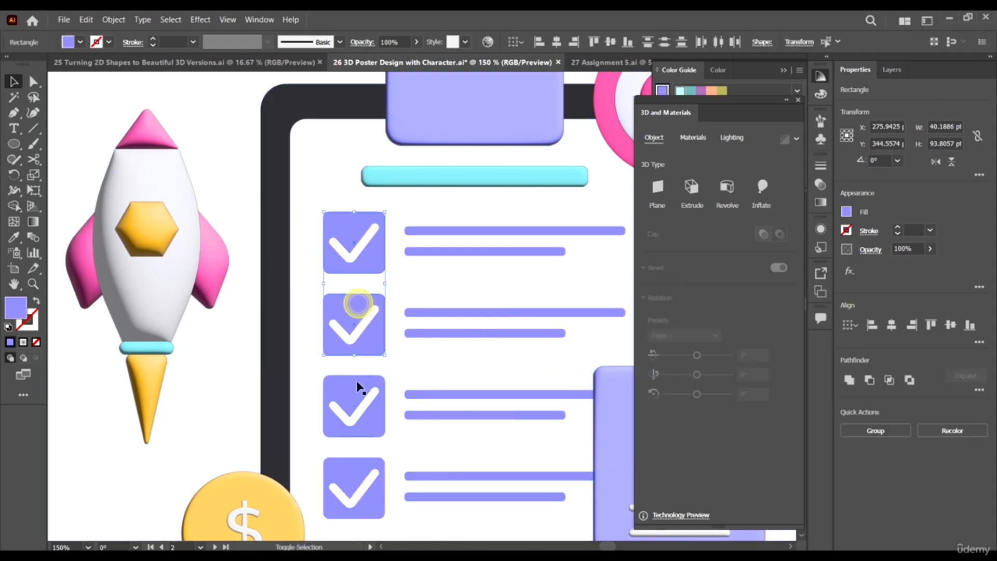
left_click(356, 469, "shift")
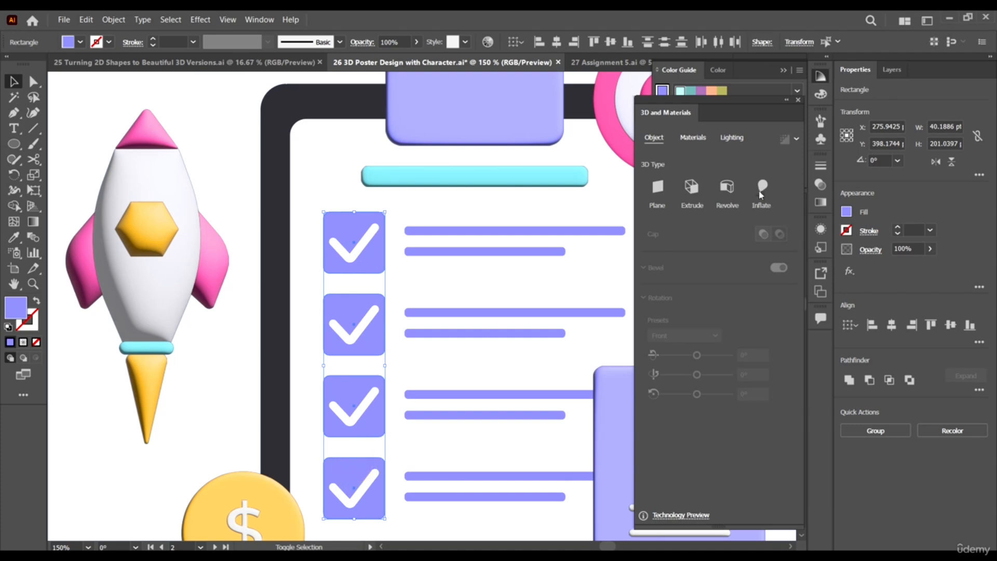
left_click(761, 188)
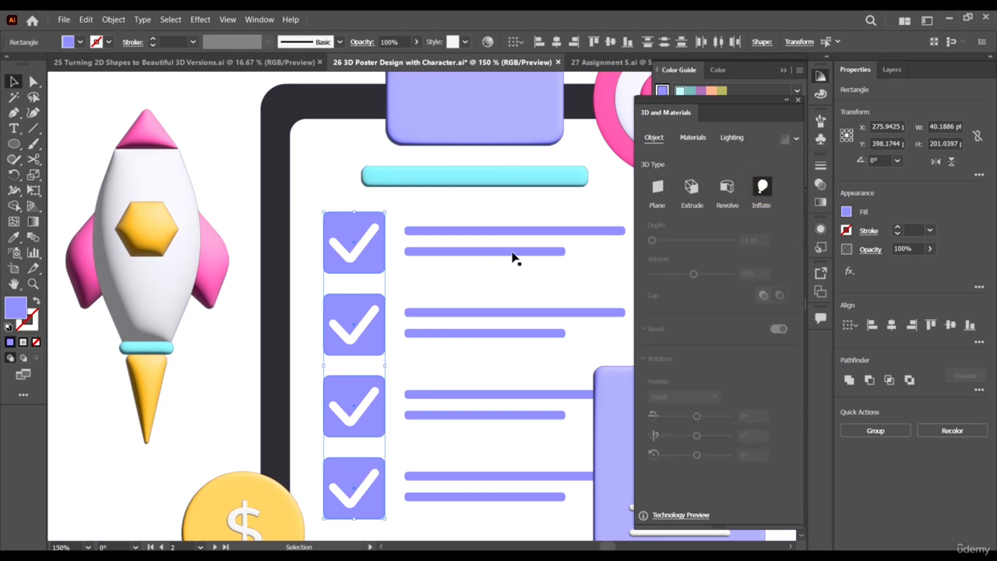
left_click_drag(673, 273, 658, 272)
left_click(672, 274)
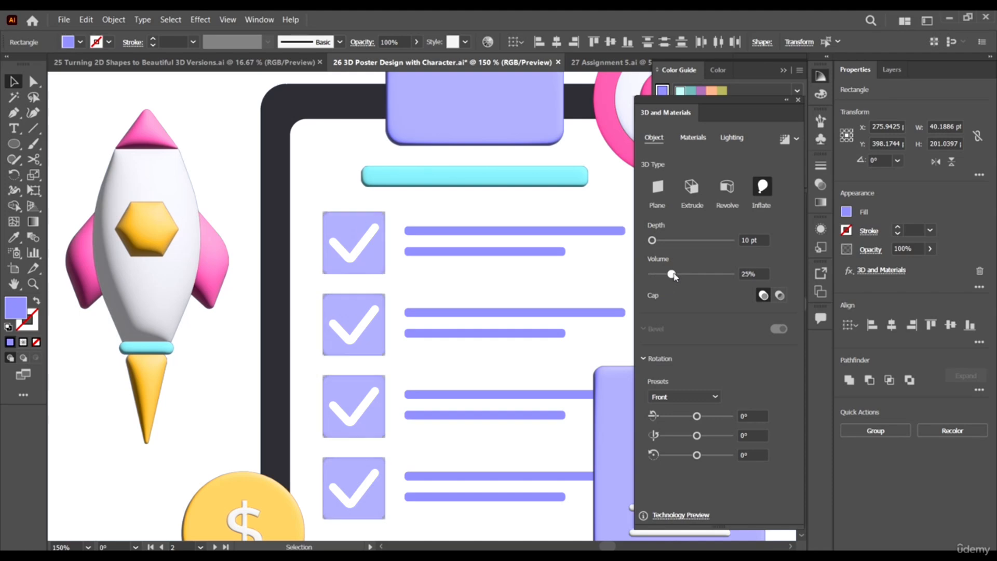
scroll(408, 231, "up", 2)
scroll(354, 195, "up", 2)
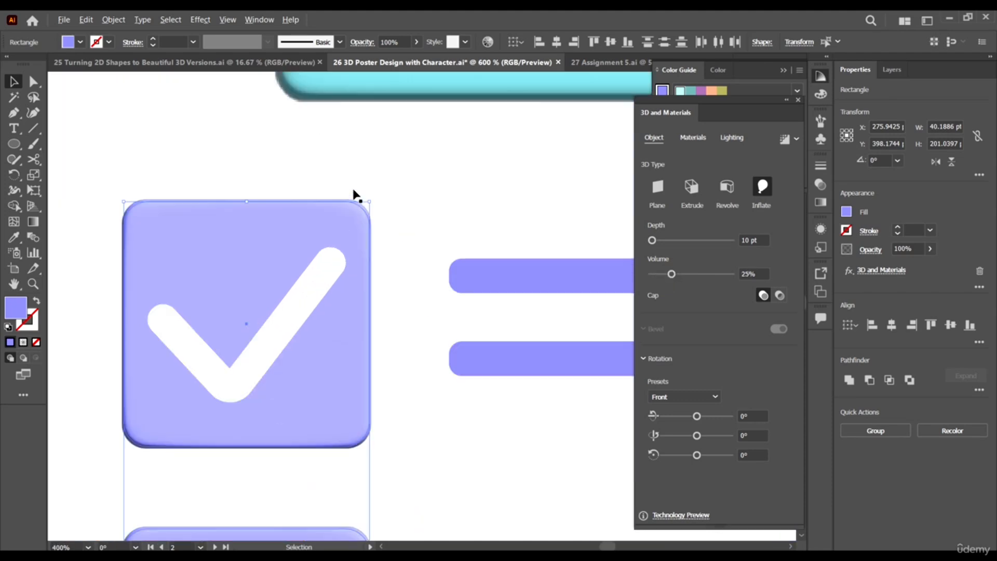
Raise the inflate volume of the four purple checkbox squares to 38% and deselect them
left_click_drag(677, 273, 682, 271)
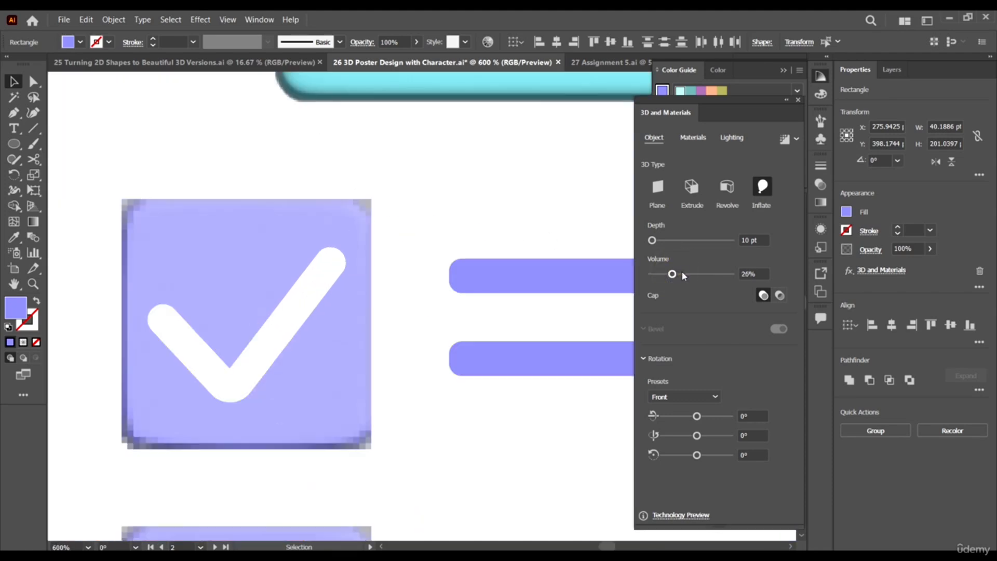
left_click(681, 272)
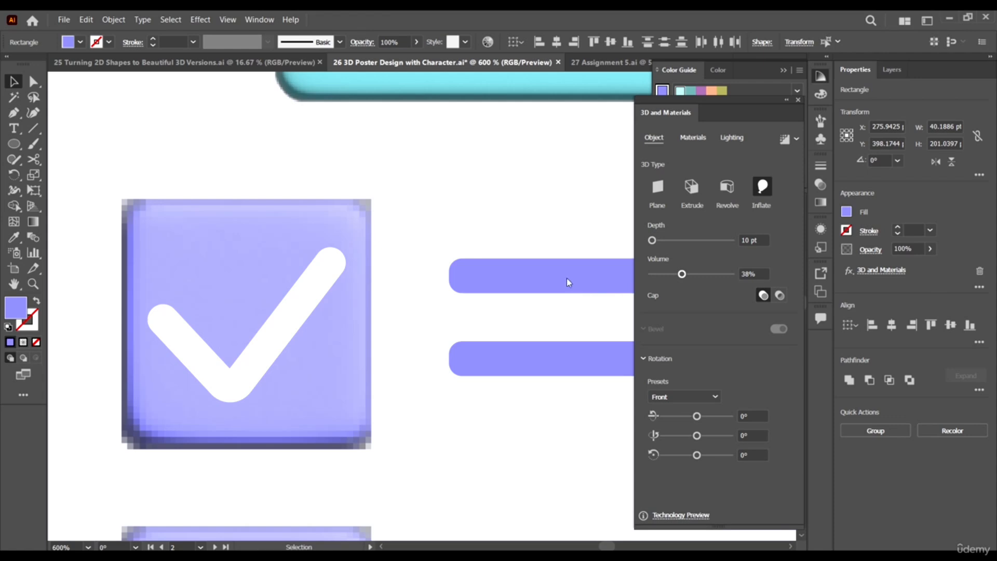
key("ctrl+0")
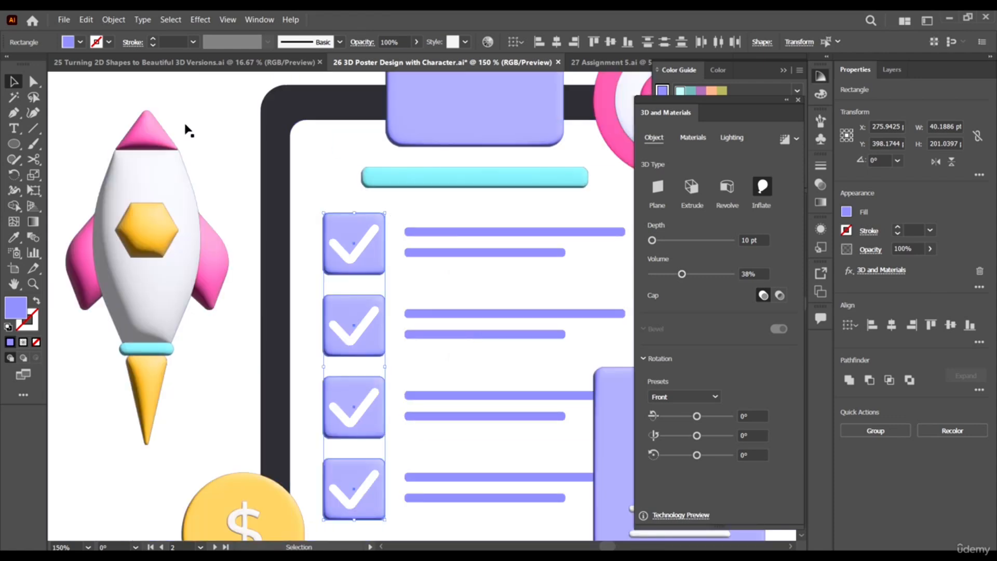
left_click(203, 145)
Inflate the four white check marks on the checkbox squares together and set their volume to 53%
scroll(262, 173, "up", 3)
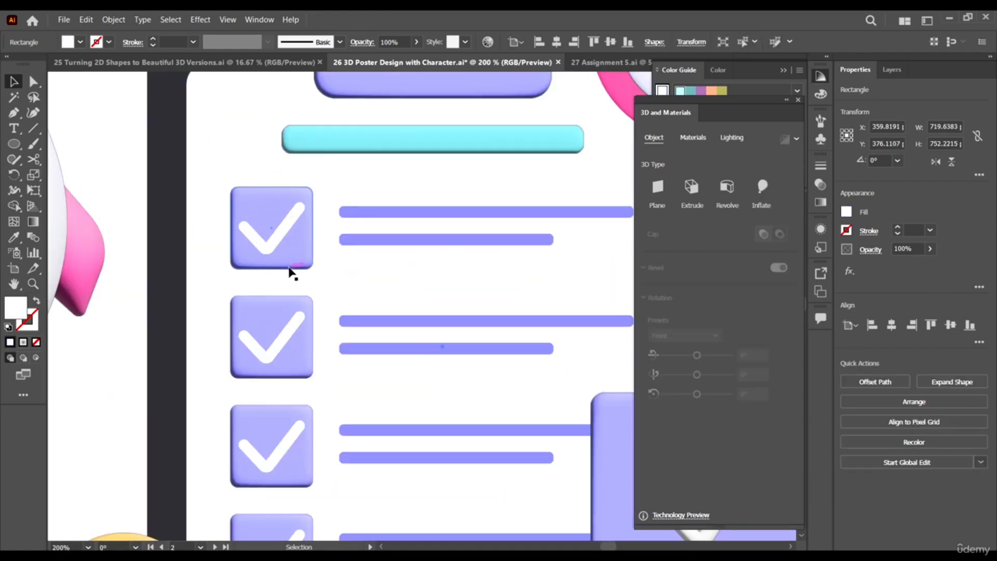
left_click(288, 226)
scroll(291, 260, "down", 2)
left_click(280, 280, "shift")
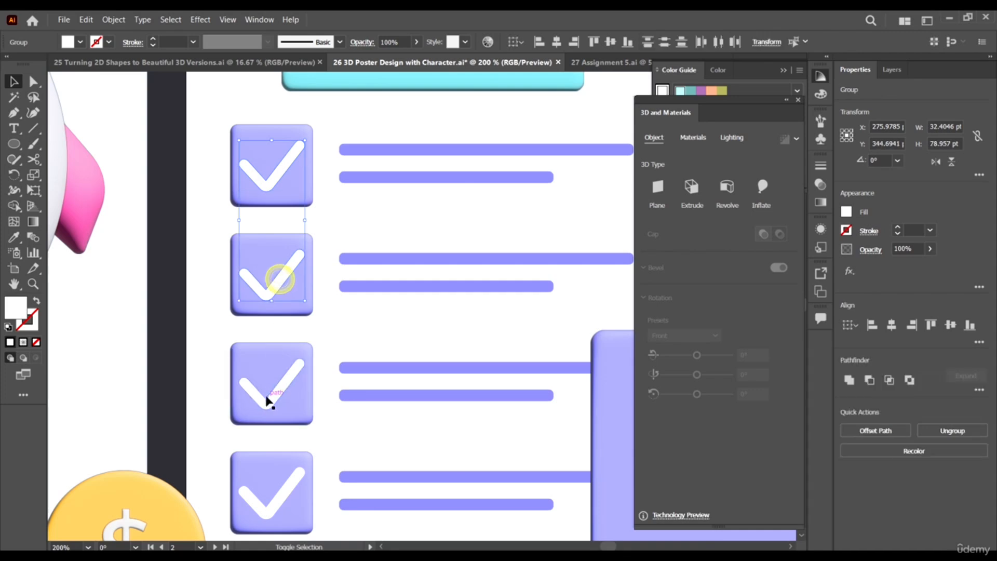
left_click(277, 508, "shift")
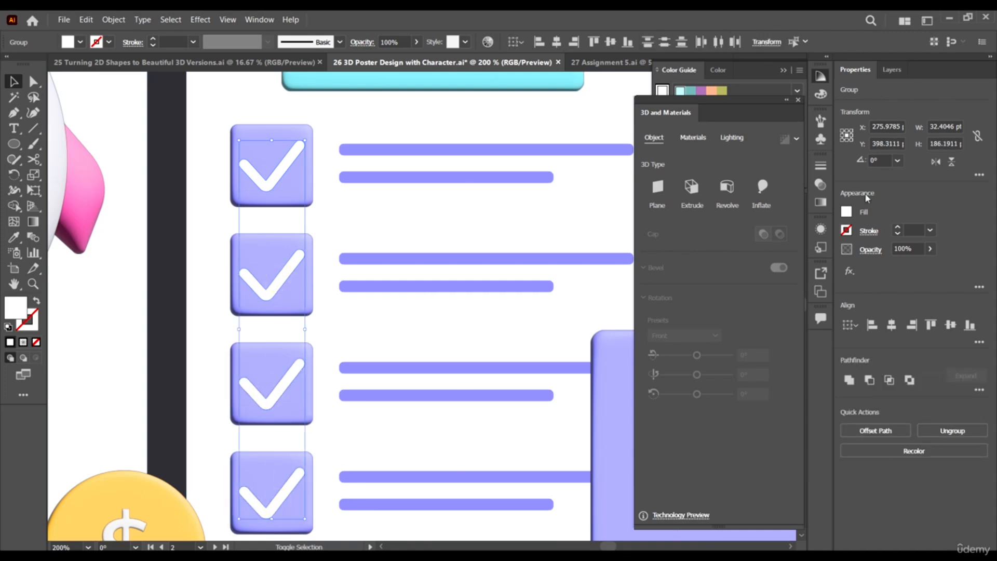
left_click(767, 186)
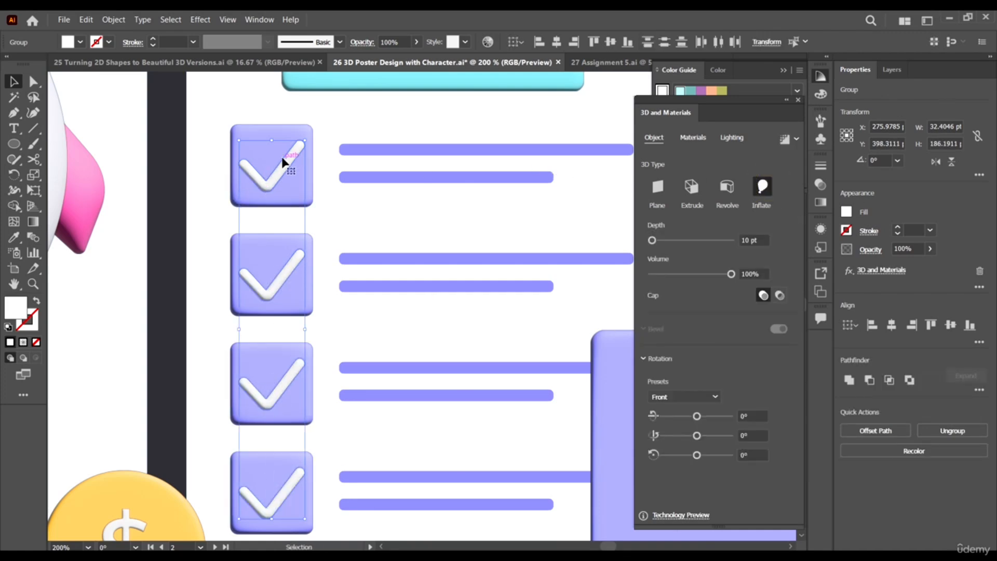
scroll(285, 155, "up", 3)
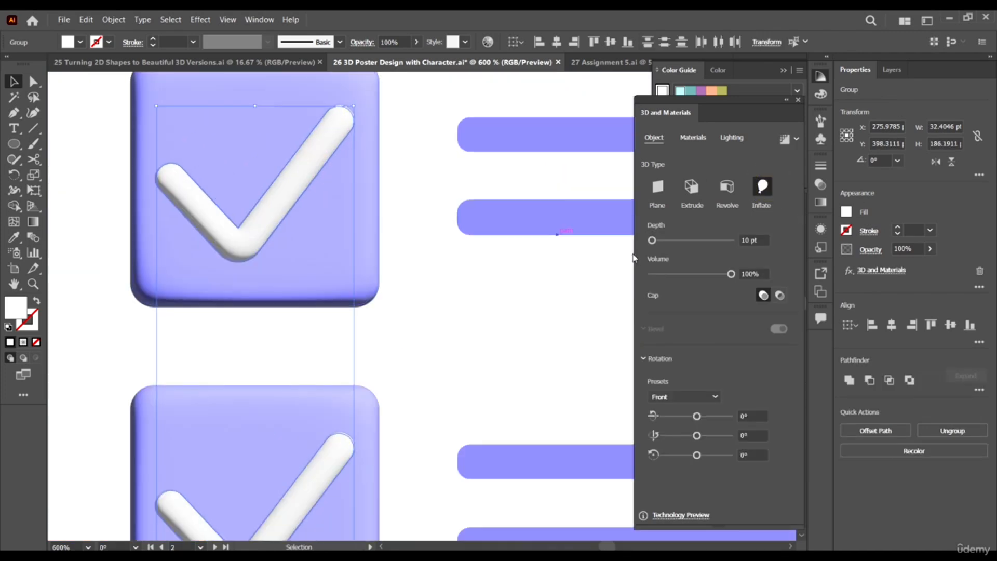
left_click(694, 273)
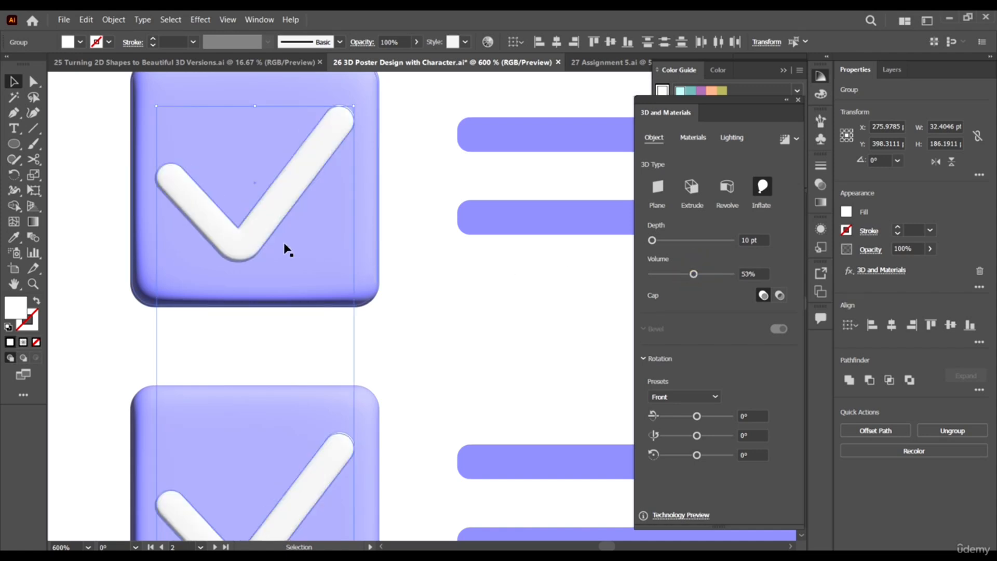
Inflate the eight purple lines beside the checkboxes together and set their volume to 20%
scroll(286, 250, "down", 4)
left_click(422, 214)
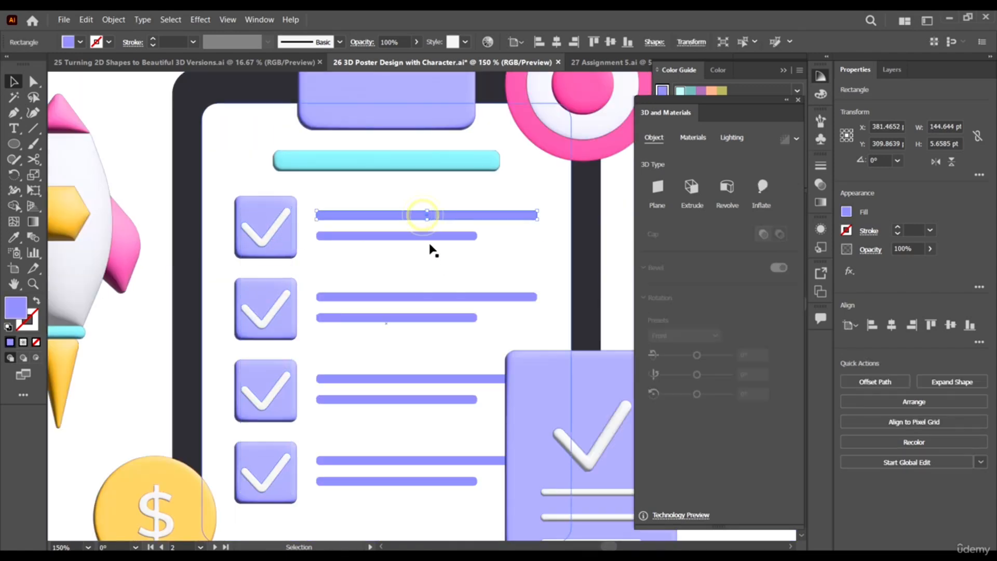
left_click(427, 295, "shift")
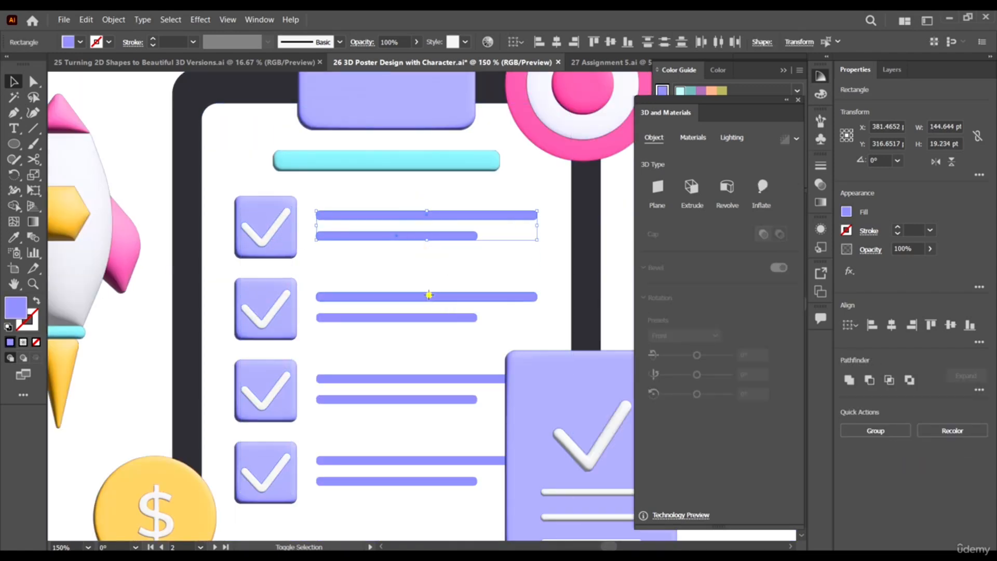
left_click(439, 378, "shift")
left_click(437, 399, "shift")
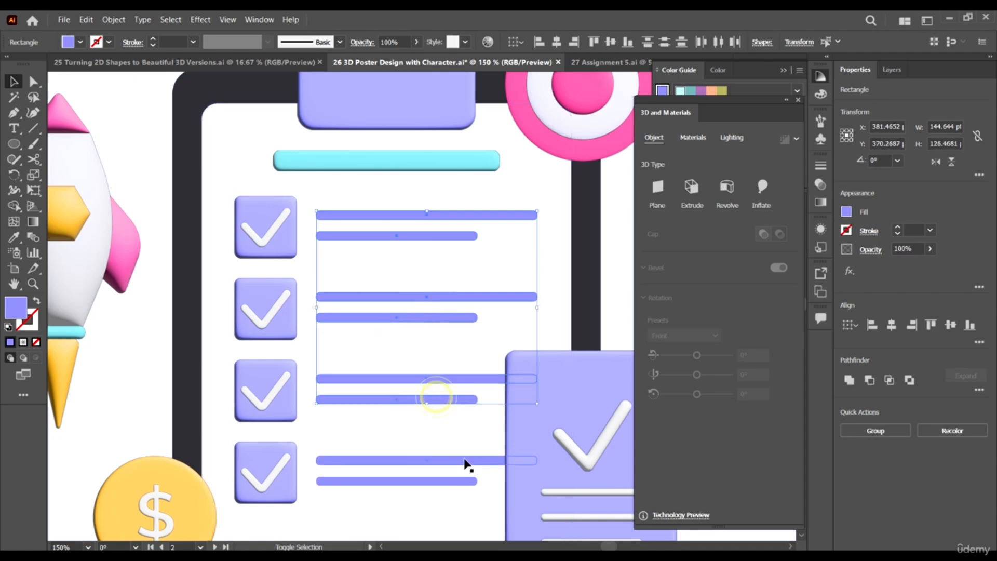
left_click(465, 461, "shift")
left_click(457, 481, "shift")
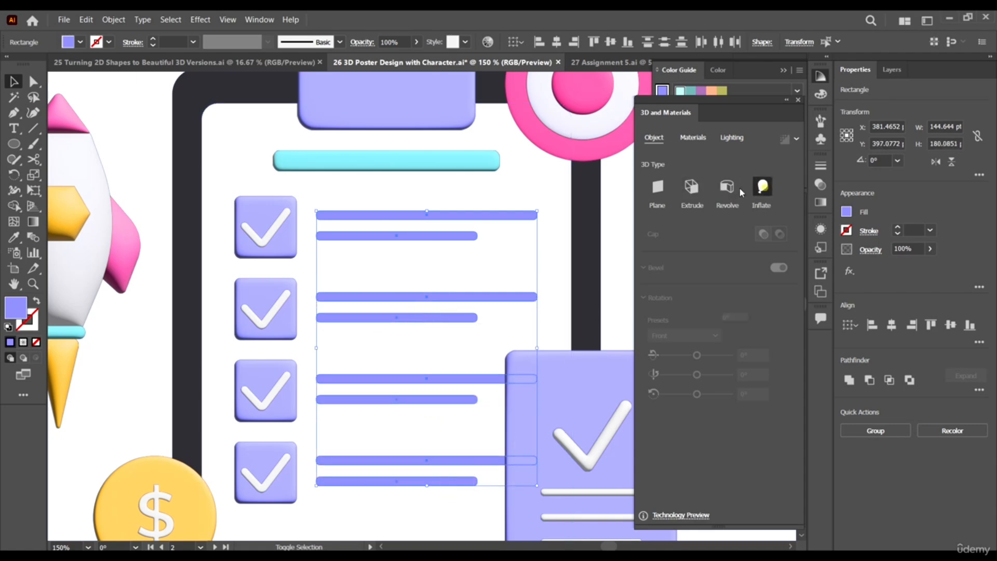
left_click(762, 187)
scroll(436, 197, "up", 6)
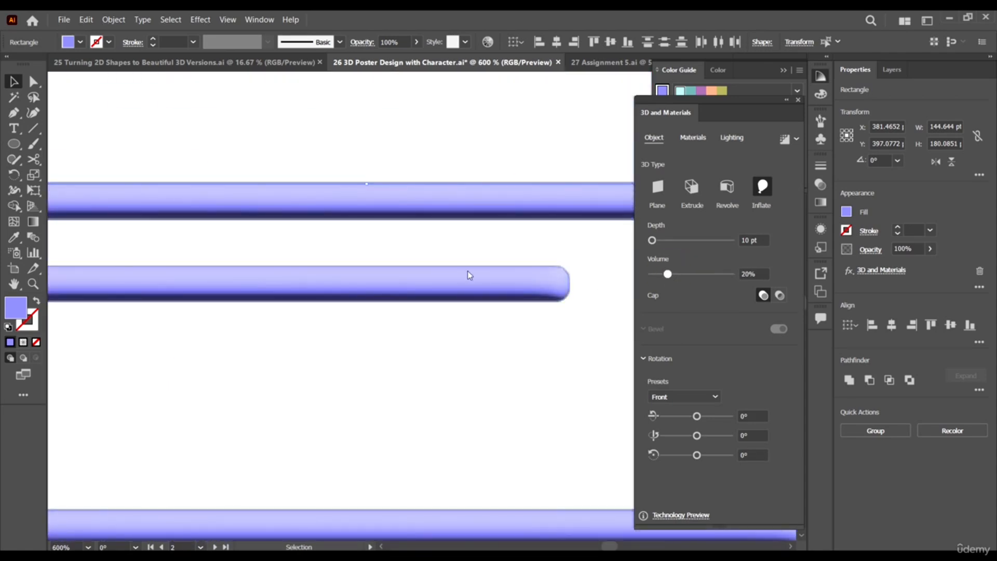
Raise the volume of the eight inflated checklist lines to 35% and deselect them
scroll(489, 265, "down", 2)
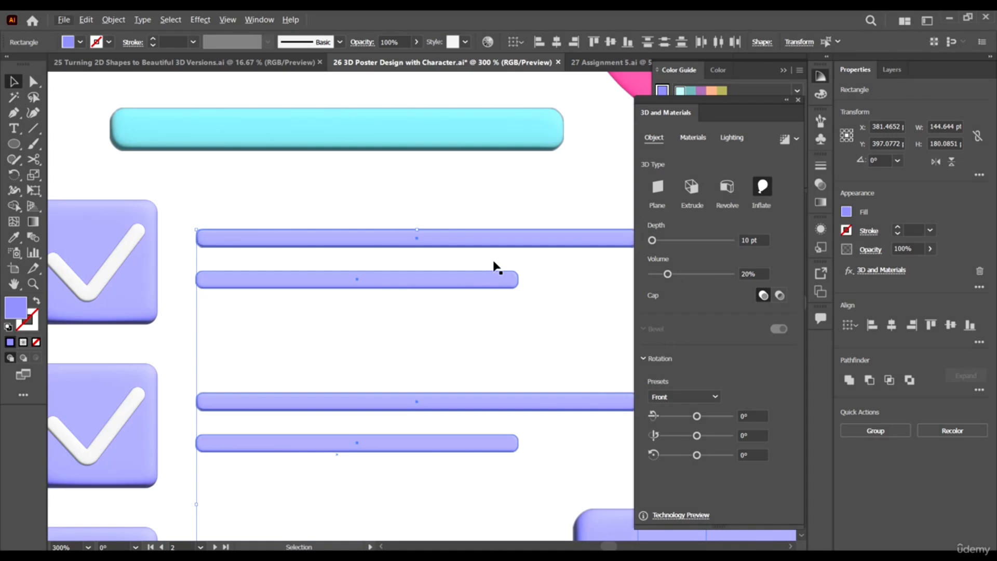
left_click(679, 276)
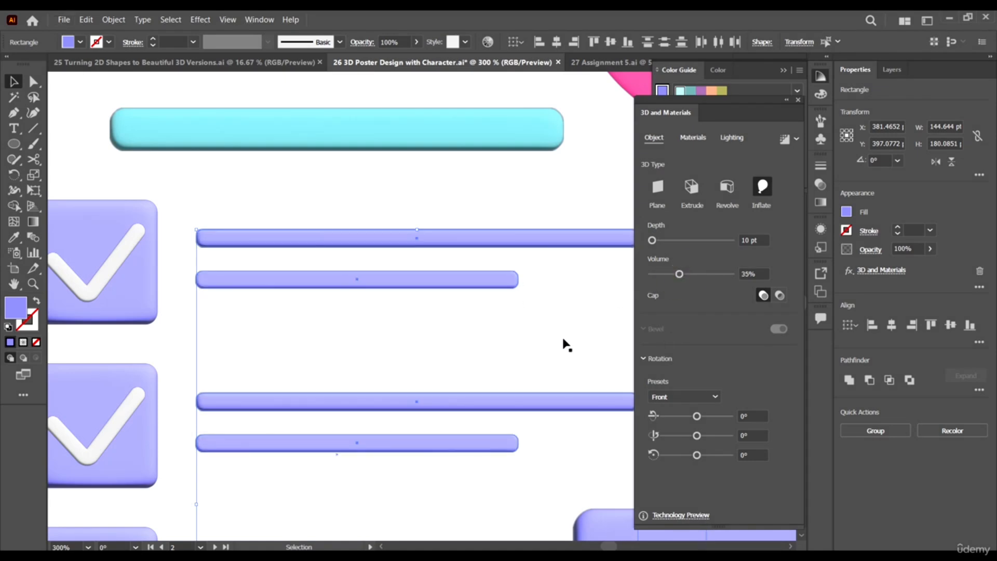
key("ctrl+0")
left_click(584, 182)
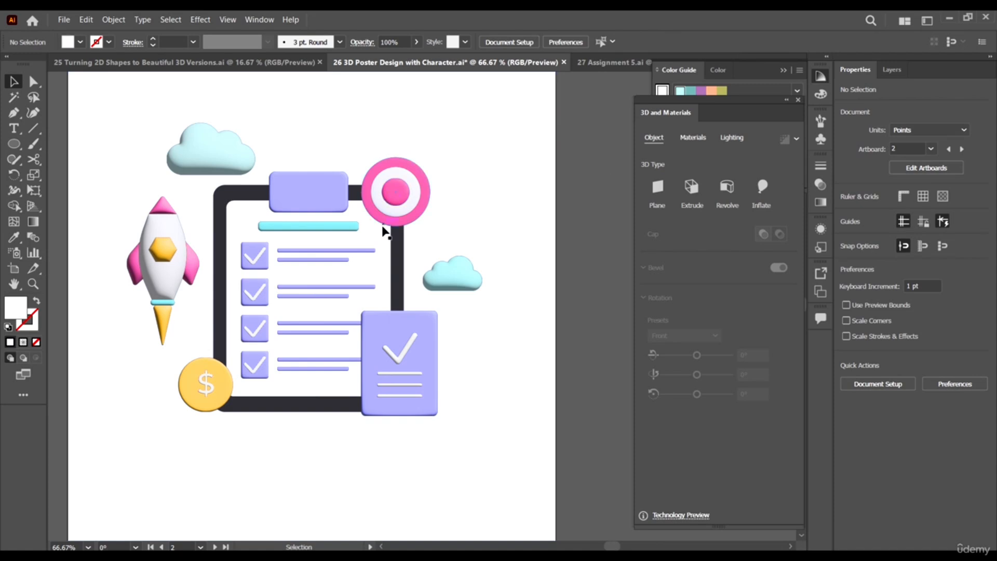
Set the inflate volume of the clipboard's purple clip to 47%
scroll(304, 170, "up", 2)
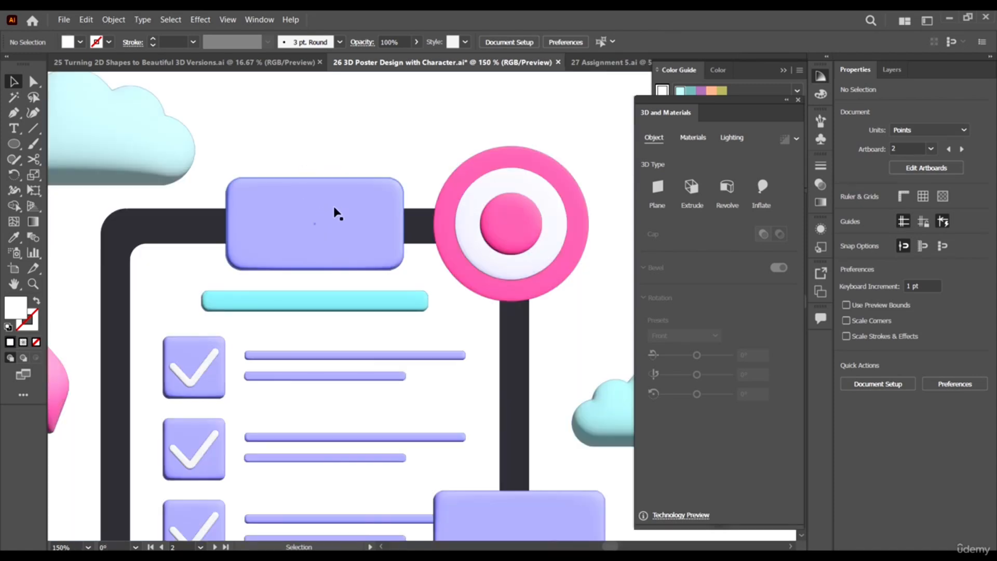
scroll(383, 222, "down", 2)
left_click(372, 214)
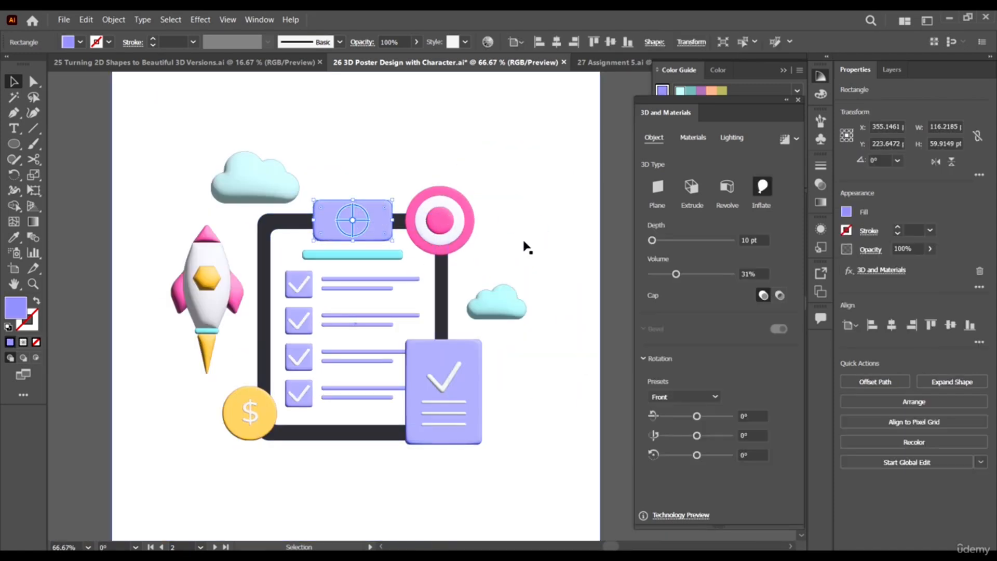
left_click(688, 275)
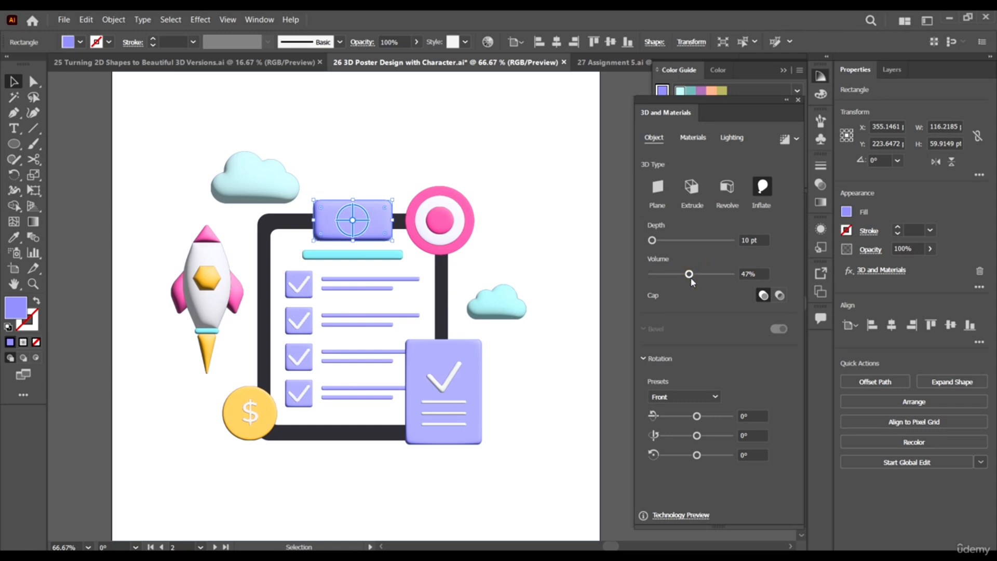
left_click(545, 156)
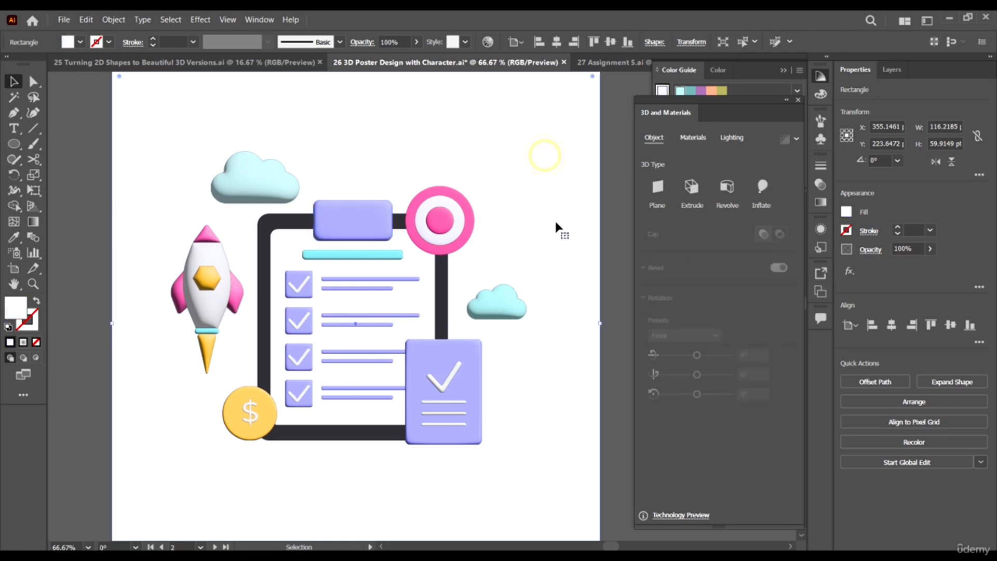
Recolor the small cloud beside the clipboard from light cyan to the near-white fill F3FEFF
left_click(496, 317)
left_click(80, 42)
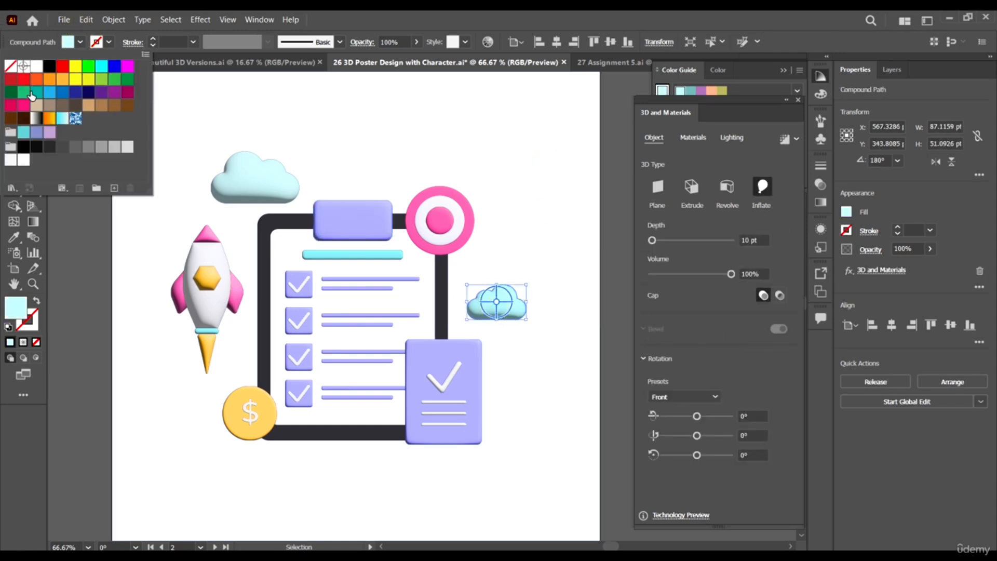
left_click(36, 66)
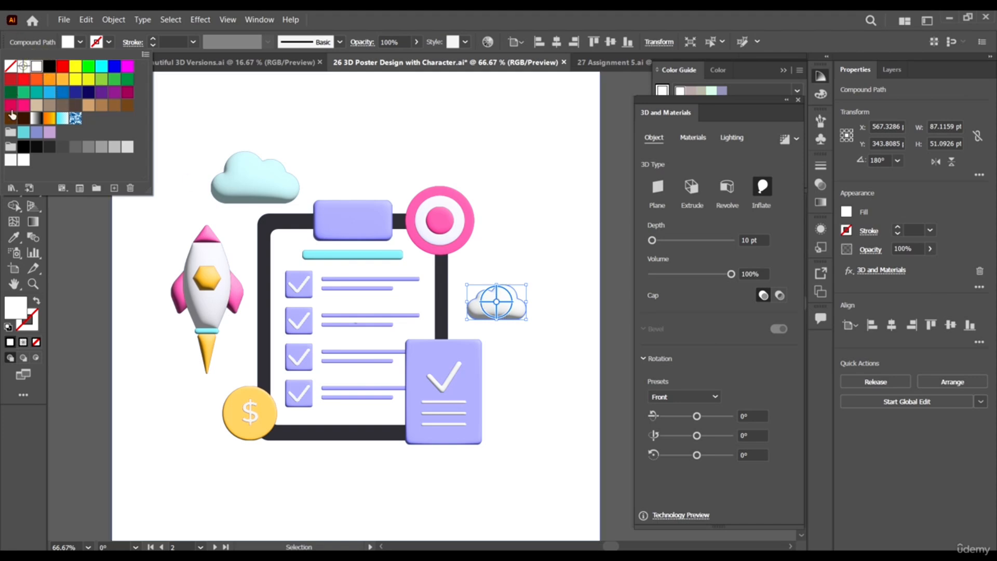
double_click(15, 305)
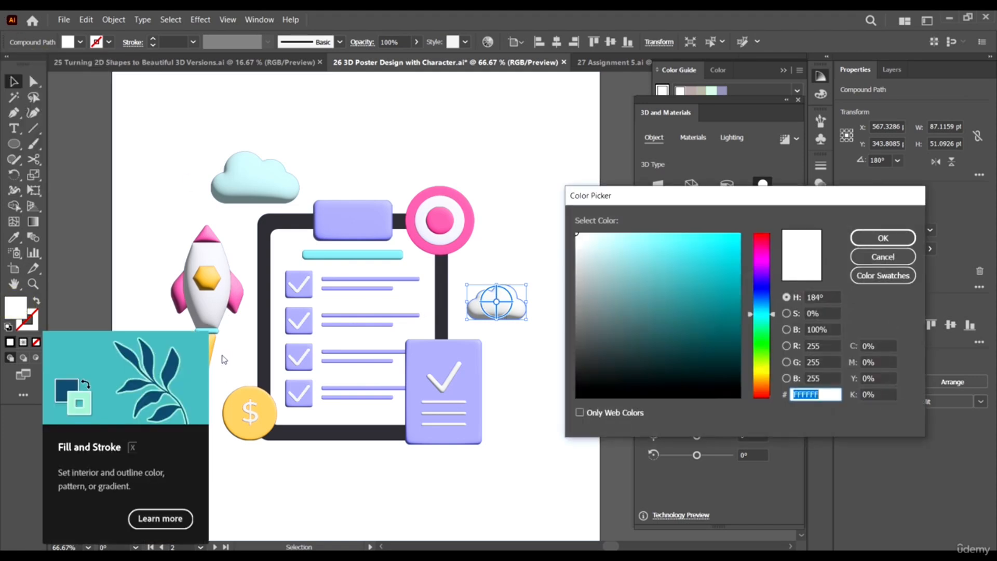
left_click(584, 233)
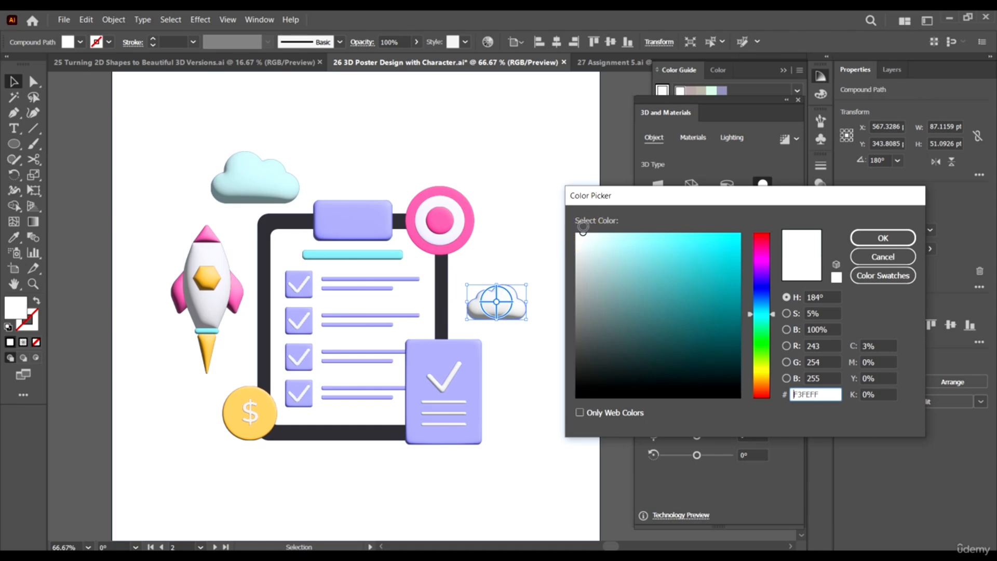
left_click(884, 237)
left_click(552, 386)
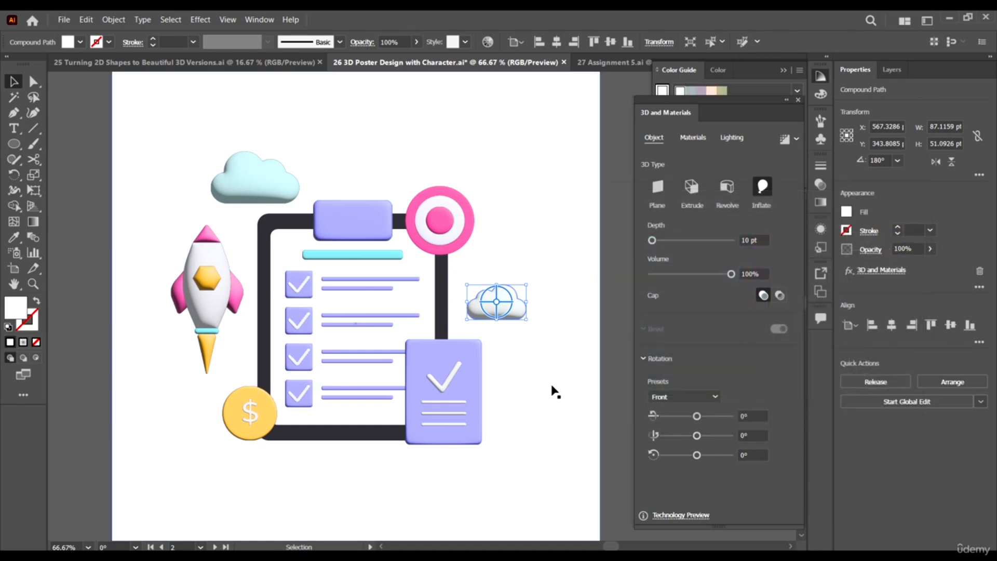
scroll(382, 296, "down", 2)
left_click(567, 297)
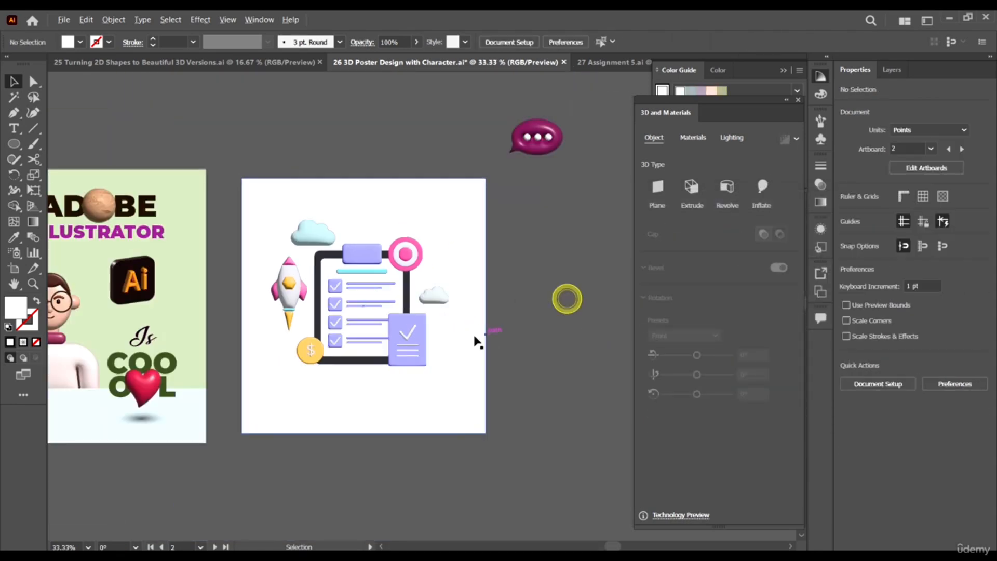
Fill the artboard's large background rectangle with the very light blue EBF4FF
scroll(470, 317, "up", 1)
left_click(461, 185)
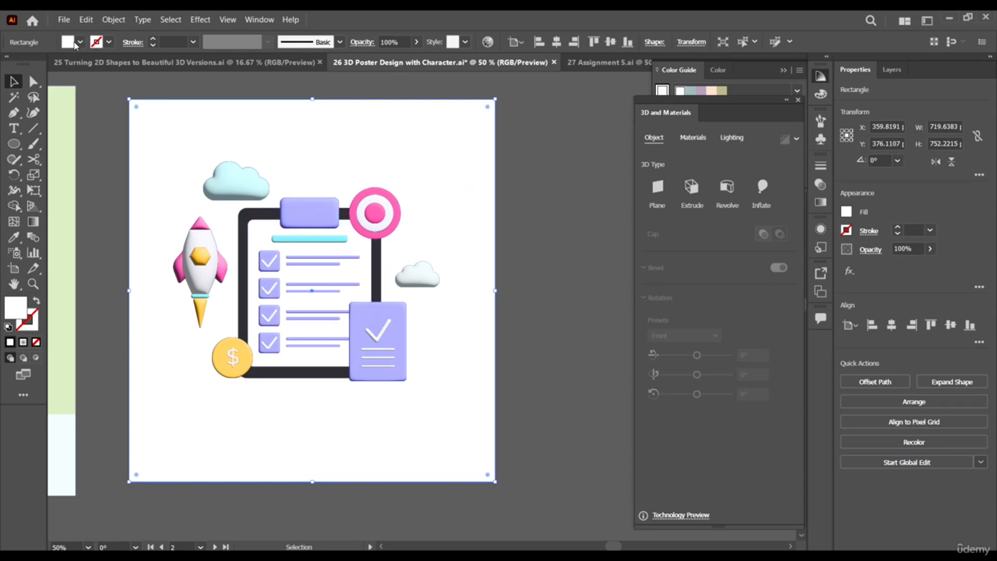
double_click(16, 308)
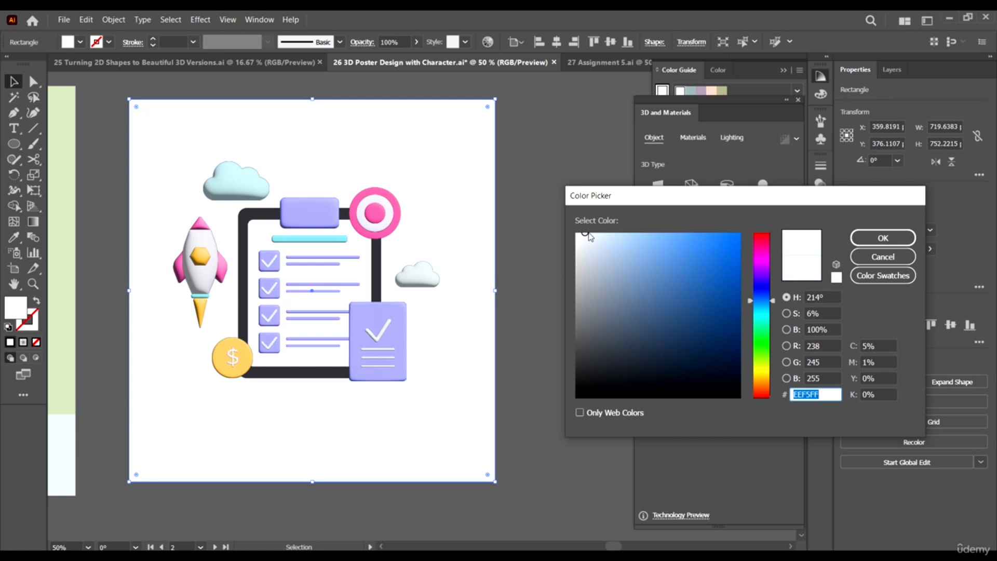
left_click_drag(585, 233, 587, 231)
left_click(878, 240)
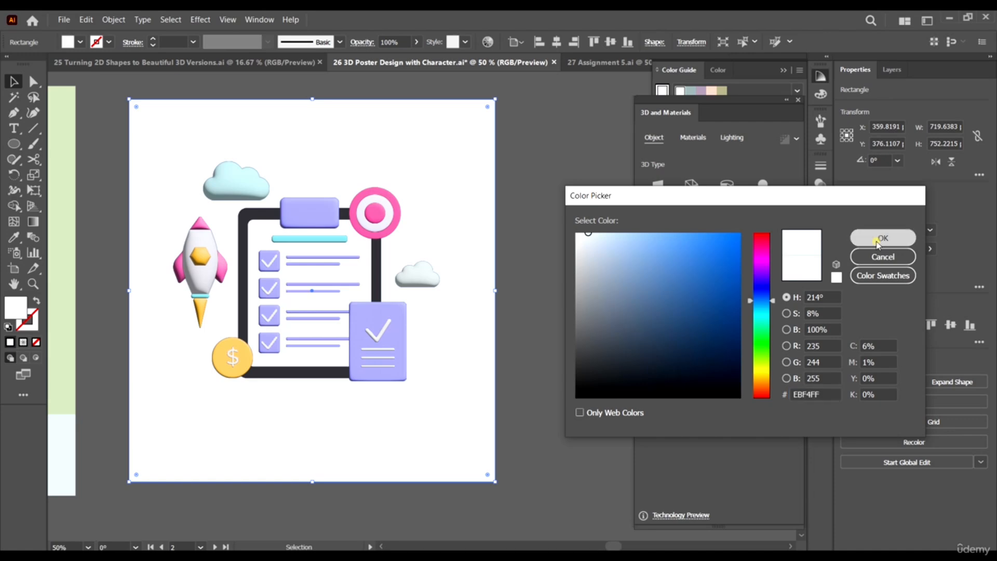
left_click(574, 229)
Fill the clipboard's white paper rectangle with the pale grey-lavender color F0F0F7
scroll(367, 236, "up", 4)
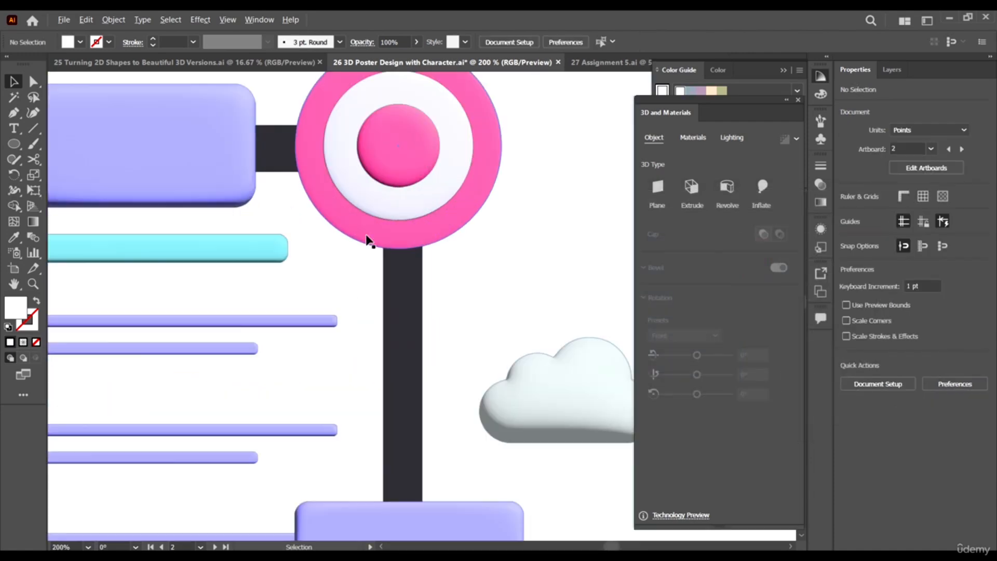
left_click(367, 281)
scroll(343, 322, "down", 5)
scroll(390, 289, "up", 2)
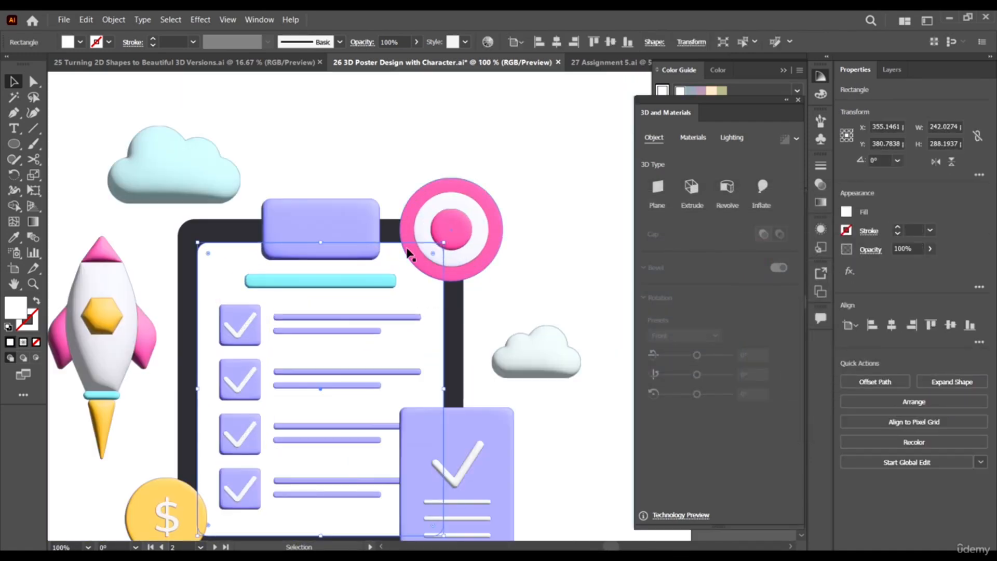
scroll(450, 324, "up", 1)
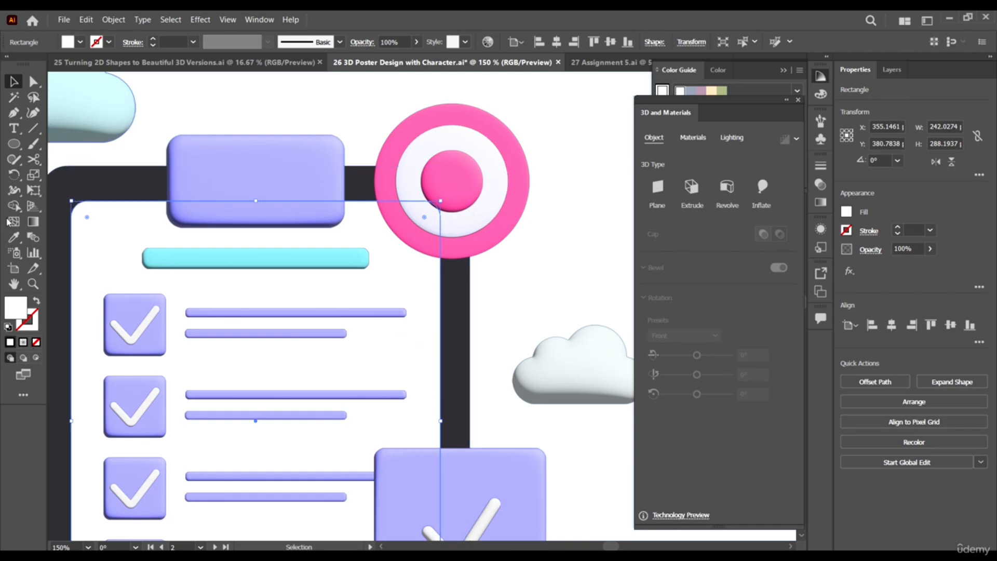
double_click(15, 307)
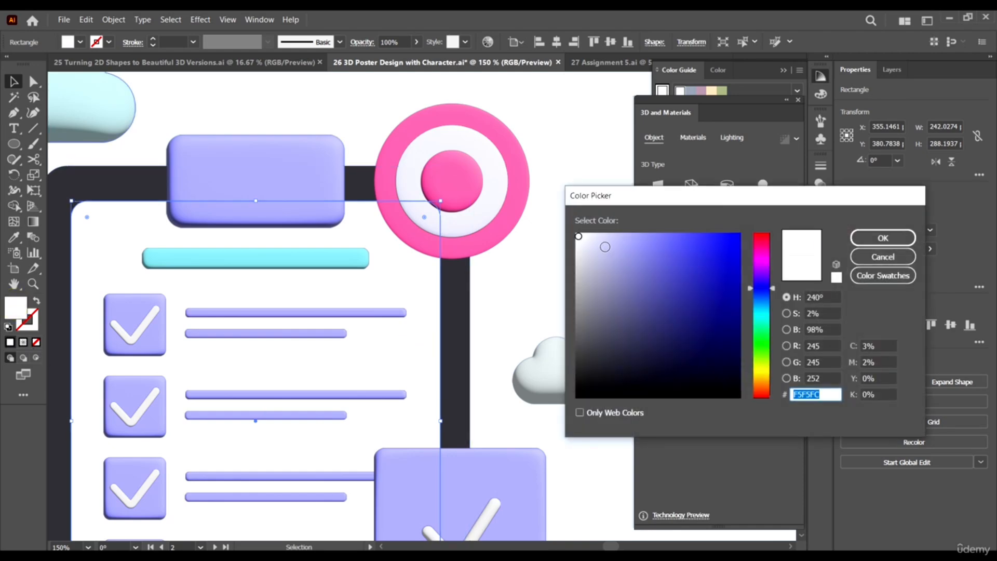
left_click(581, 237)
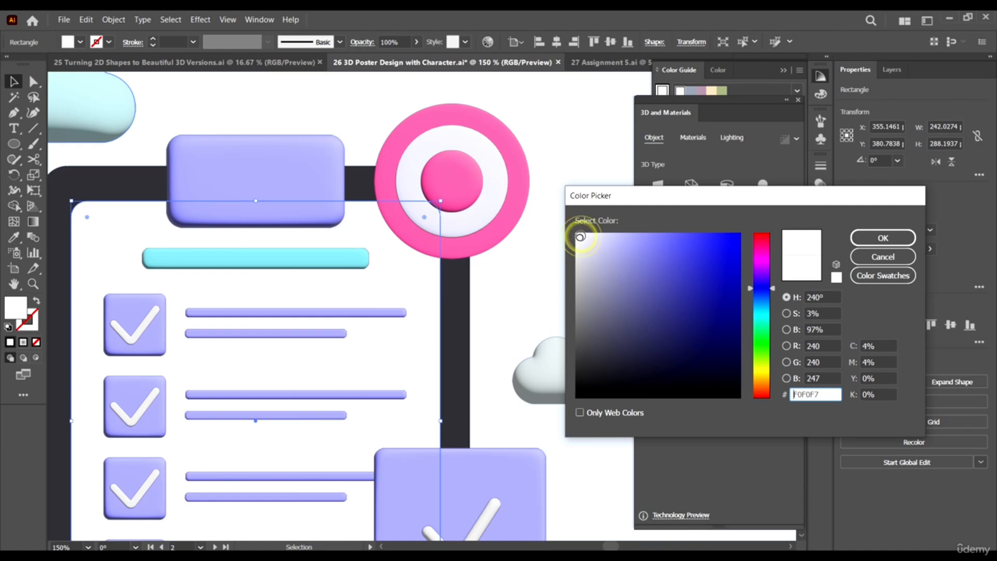
left_click(883, 238)
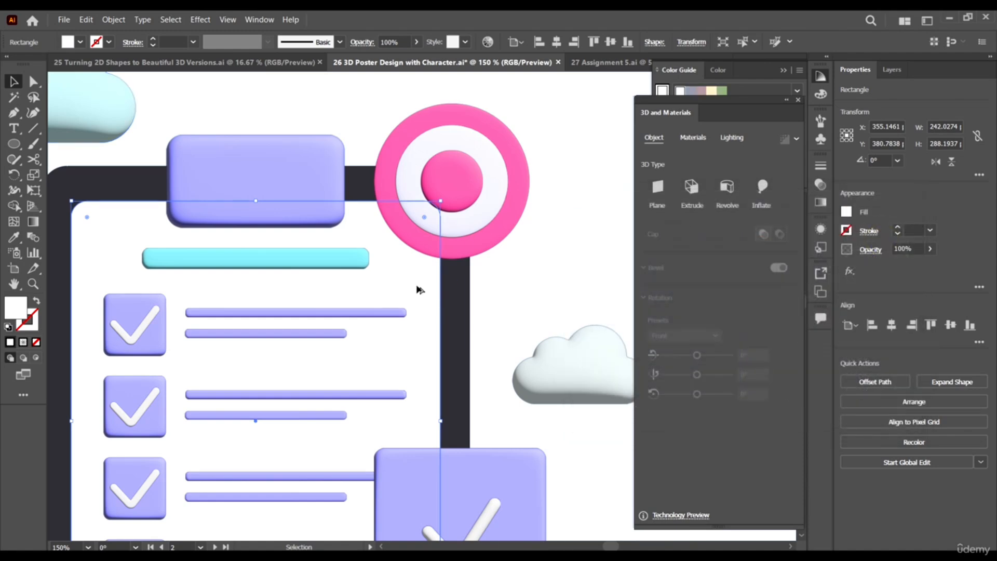
Apply the Inflate effect to the clipboard's paper and lower its volume to 19%
scroll(379, 278, "down", 2)
scroll(423, 315, "up", 2)
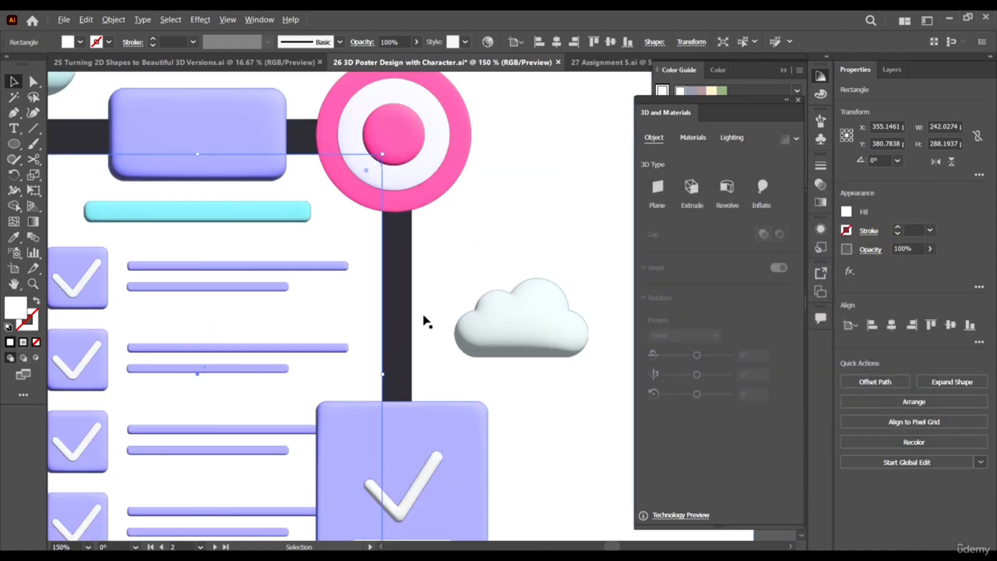
left_click(350, 224)
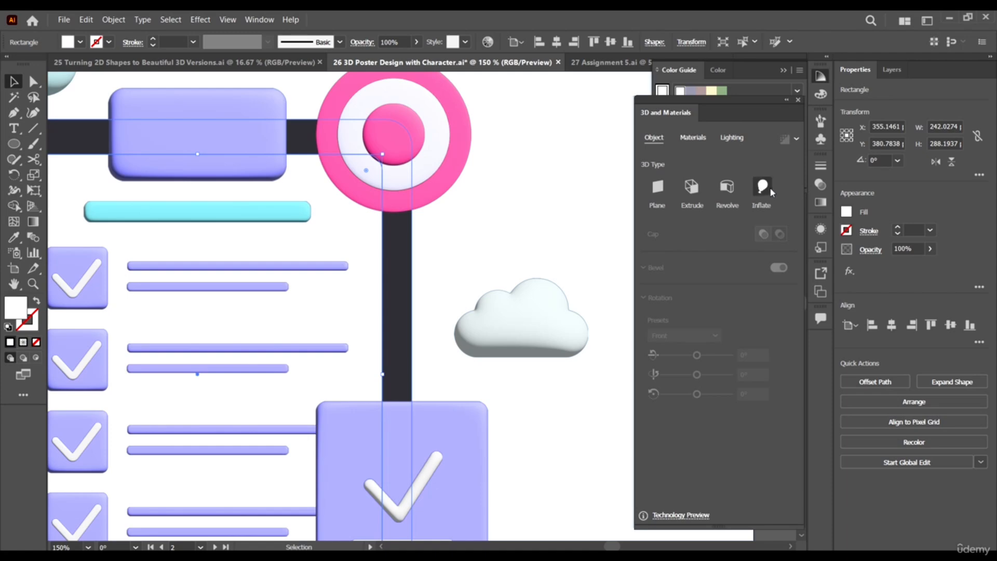
left_click(763, 187)
key("ctrl+0")
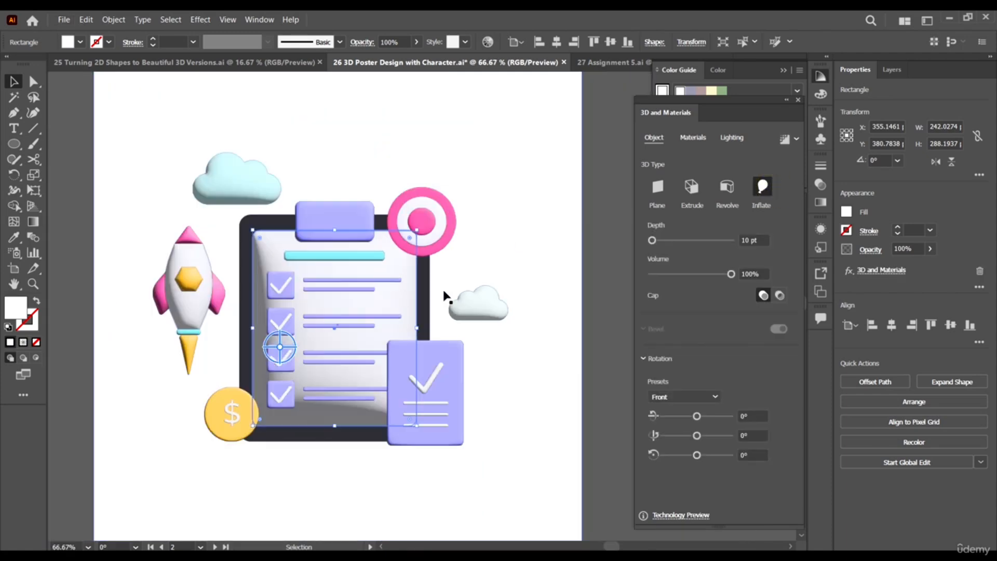
scroll(445, 297, "up", 1)
left_click_drag(693, 274, 665, 275)
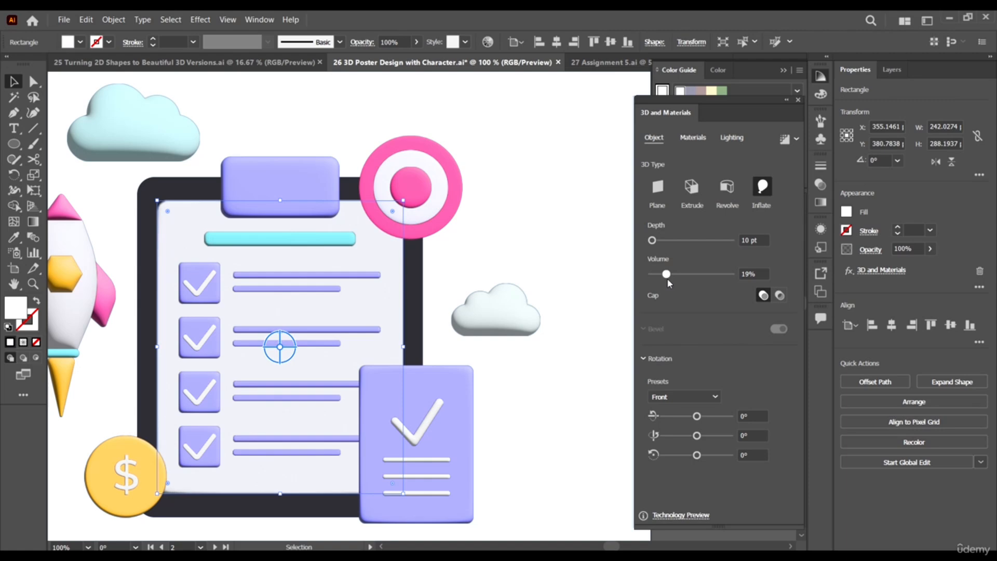
Try an inflate volume of 24% on the clipboard's paper while checking its corners and edges
scroll(171, 208, "up", 3)
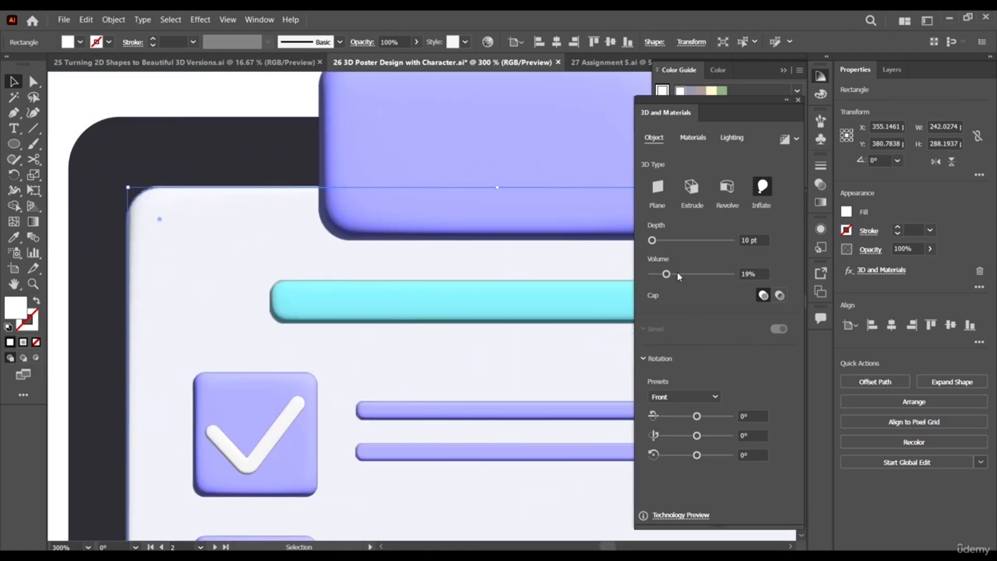
scroll(214, 244, "down", 4)
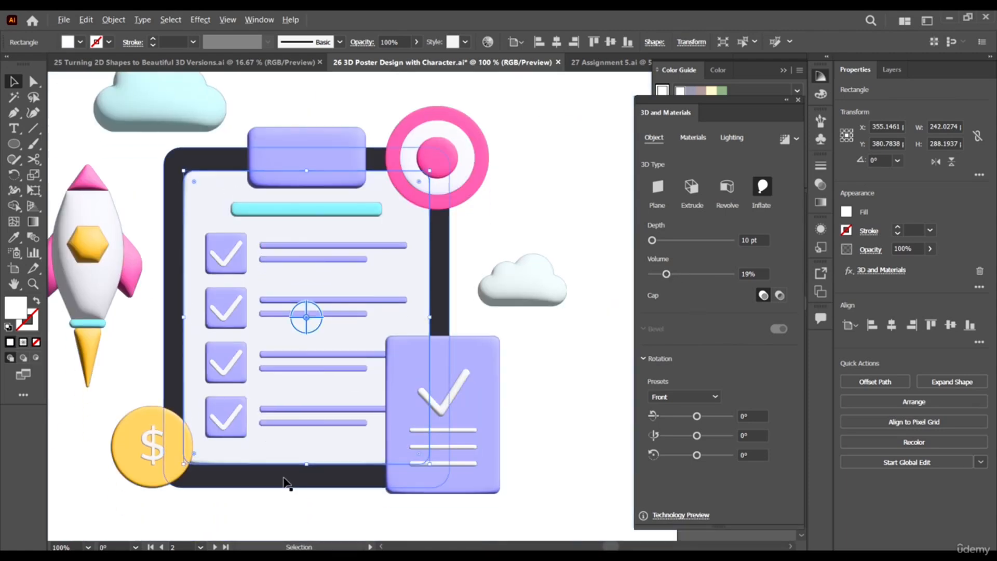
scroll(339, 461, "up", 4)
scroll(339, 461, "left", 4)
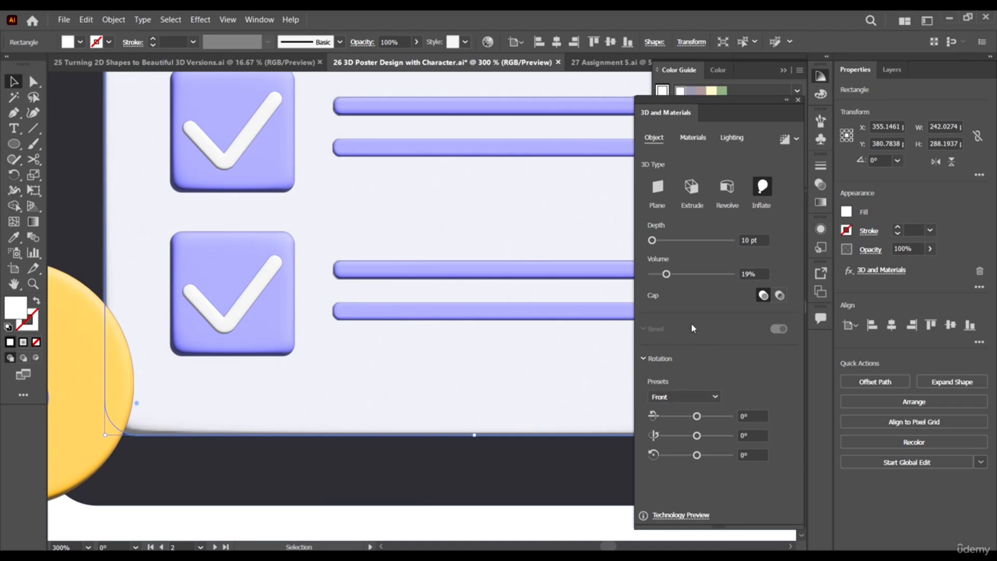
left_click(671, 272)
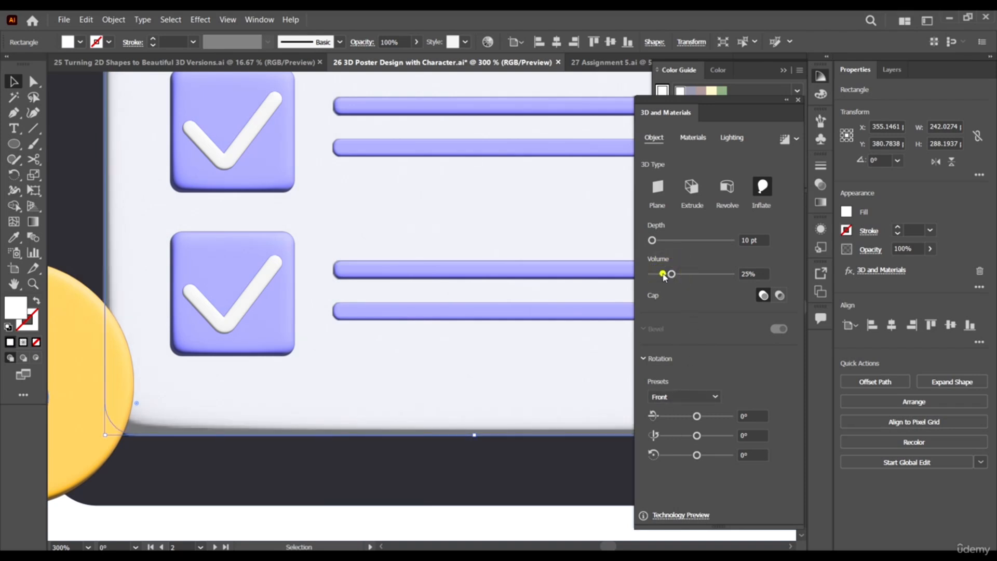
left_click(663, 274)
left_click_drag(663, 273, 670, 275)
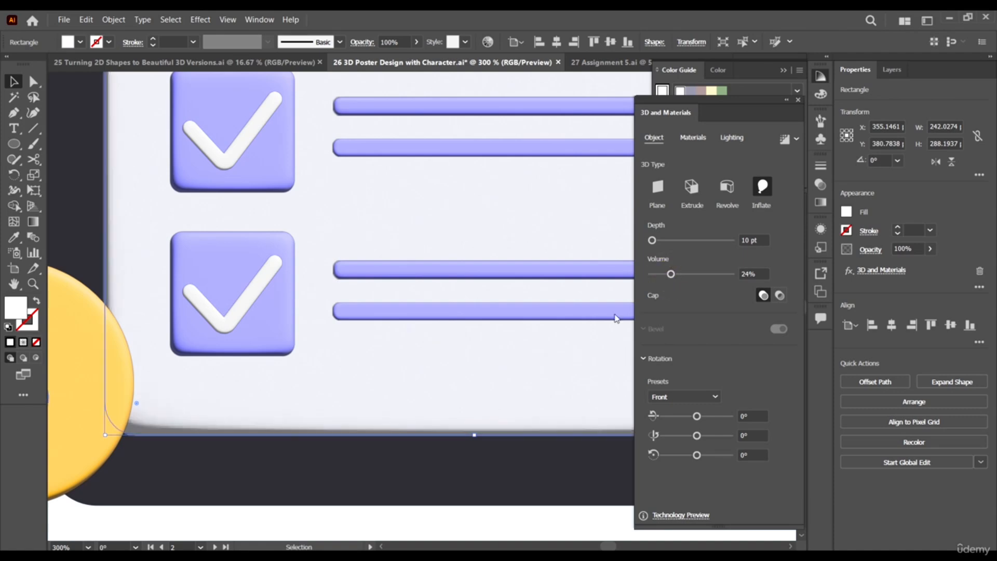
Set the inflate volume of the clipboard's paper to 22% and deselect it
scroll(308, 329, "down", 4)
left_click(371, 466)
scroll(346, 365, "up", 3)
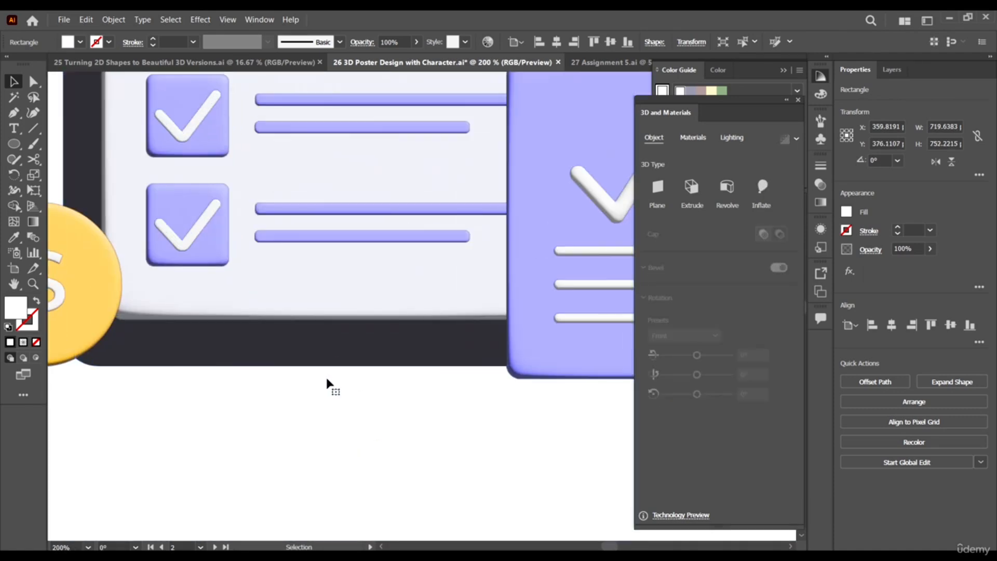
left_click(323, 314)
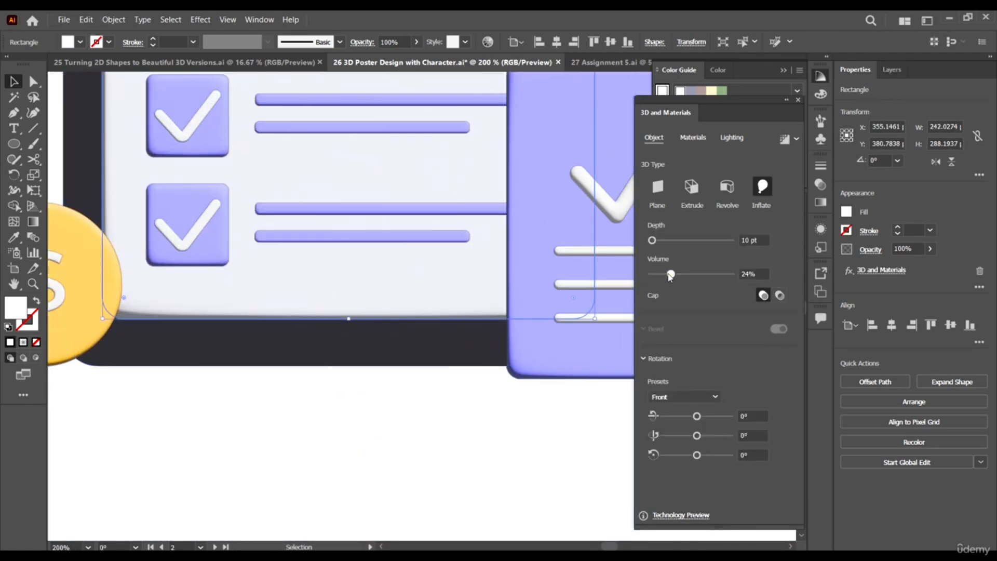
left_click(669, 274)
left_click(663, 274)
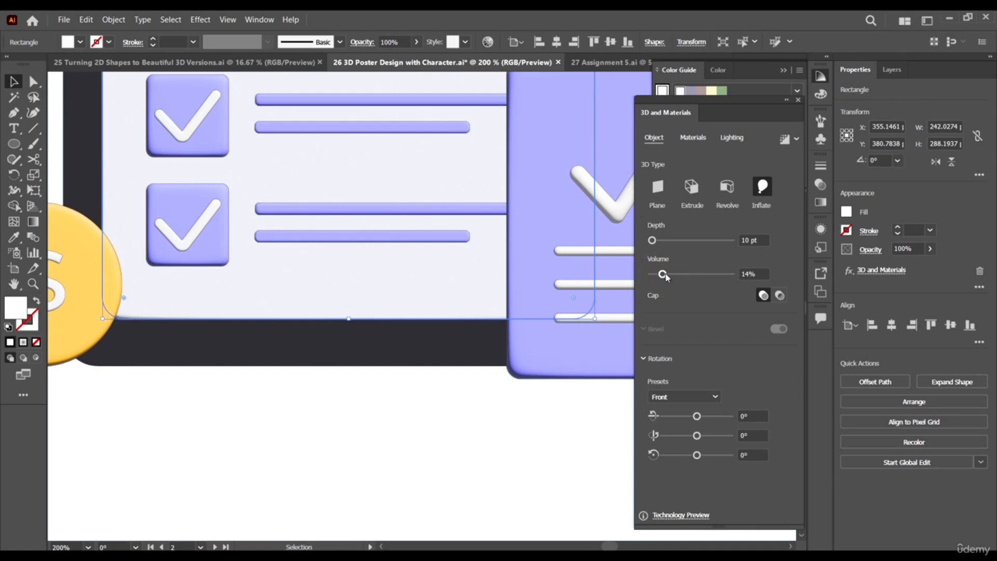
left_click(669, 274)
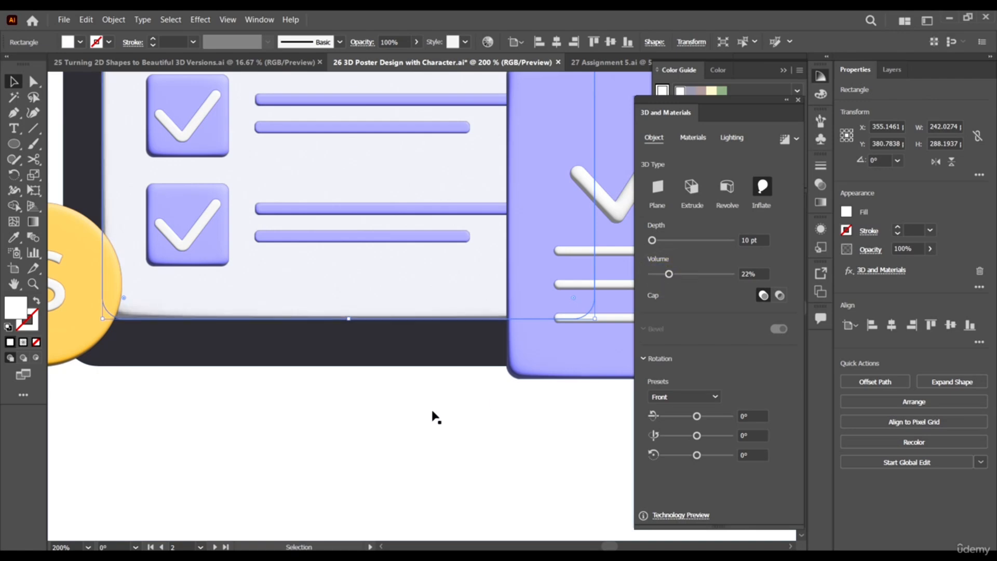
scroll(393, 428, "down", 2)
left_click(401, 361)
scroll(402, 388, "up", 1)
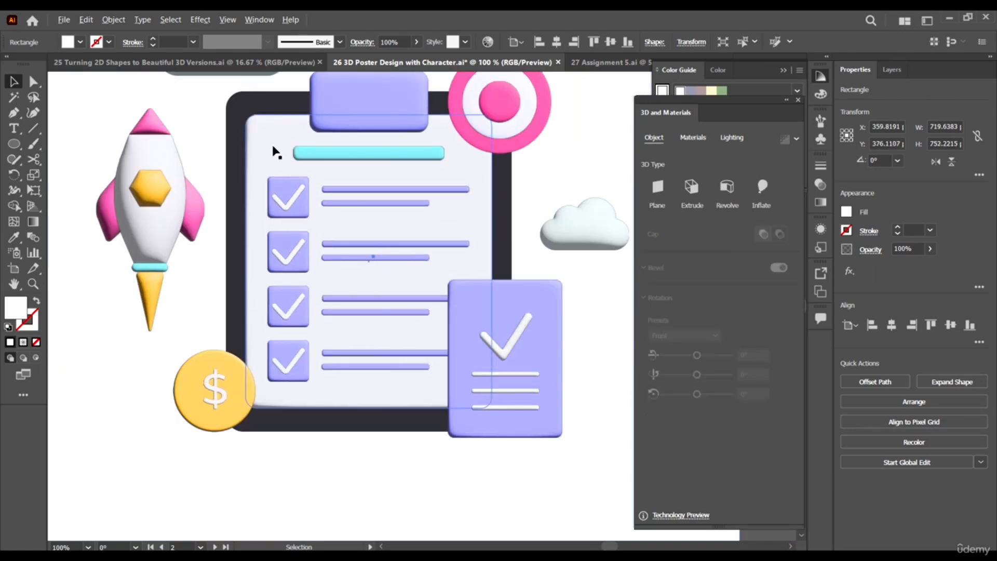
Apply the Inflate effect to the clipboard's dark frame and lower its volume to 5%
scroll(268, 127, "up", 3)
left_click(158, 123)
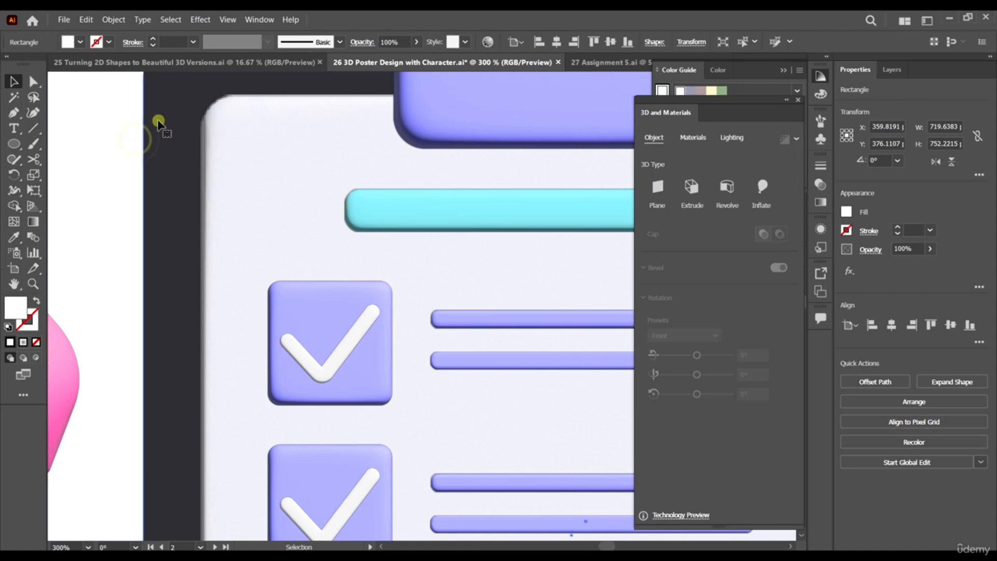
key("ctrl+0")
left_click(764, 186)
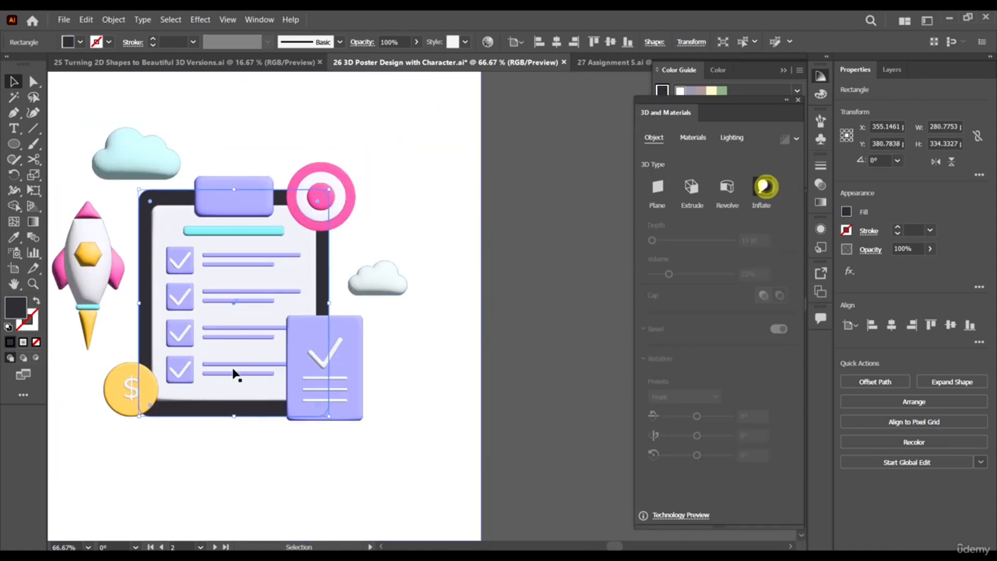
scroll(122, 405, "up", 2)
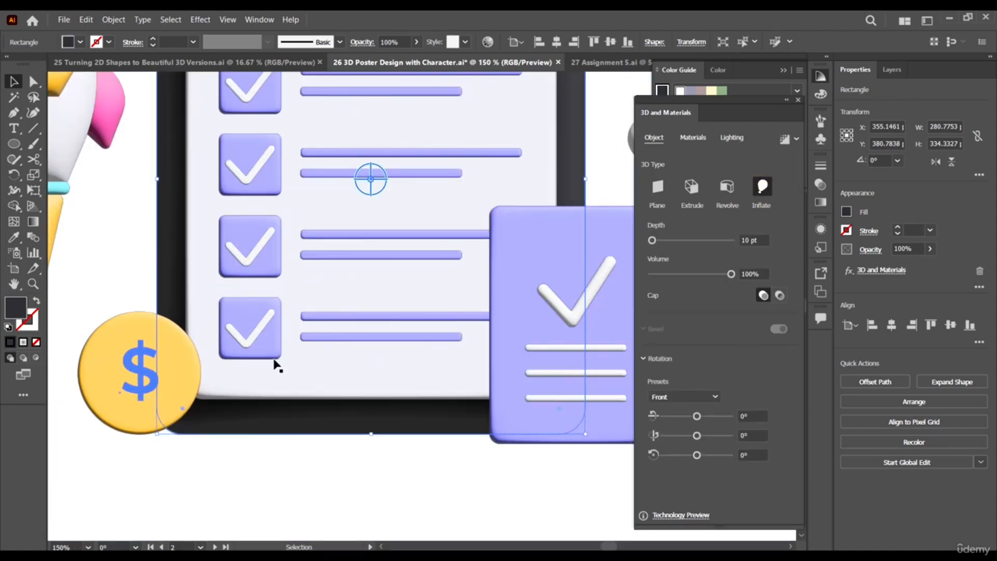
scroll(348, 361, "down", 1)
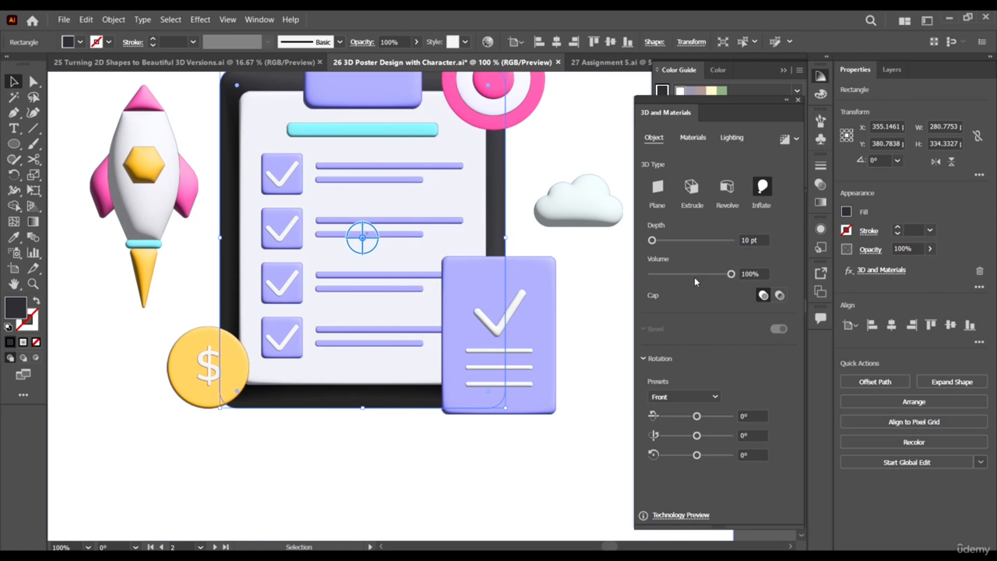
left_click_drag(663, 276, 657, 275)
scroll(459, 209, "up", 1)
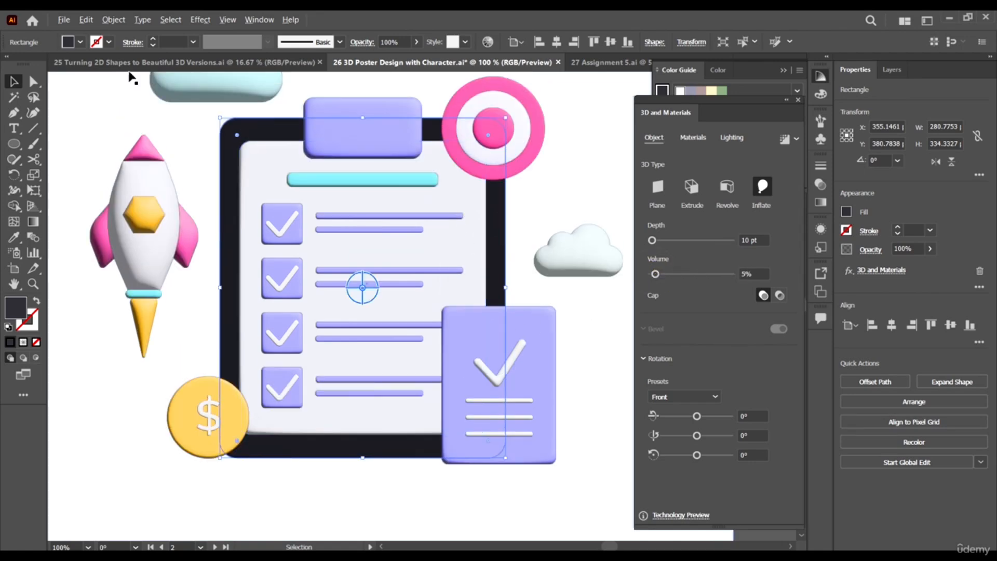
Raise the inflate volume of the clipboard's dark frame to 23% and deselect it
scroll(312, 142, "up", 4)
left_click_drag(665, 279, 670, 274)
scroll(245, 187, "down", 4)
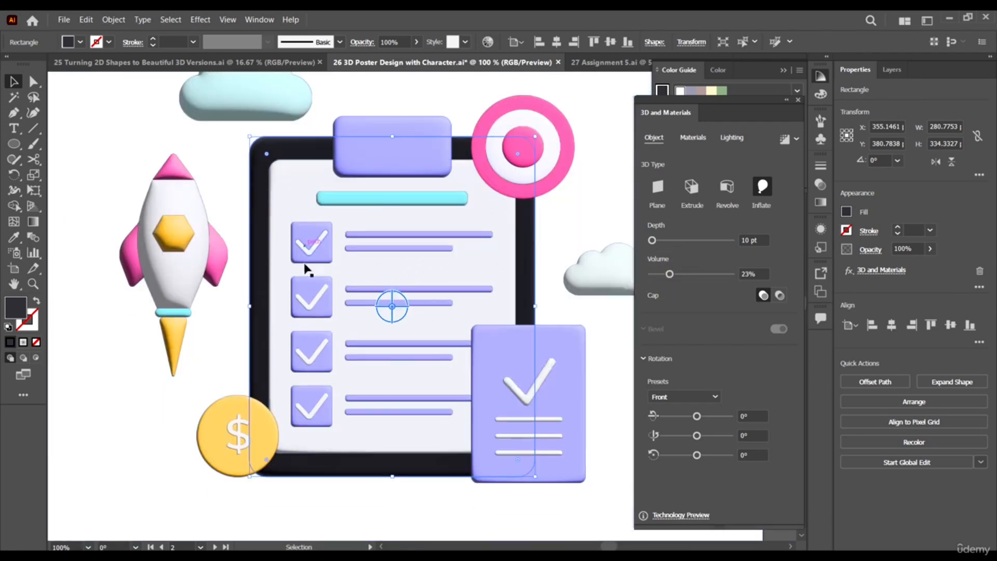
scroll(304, 267, "down", 1)
left_click(182, 356)
scroll(322, 350, "down", 2)
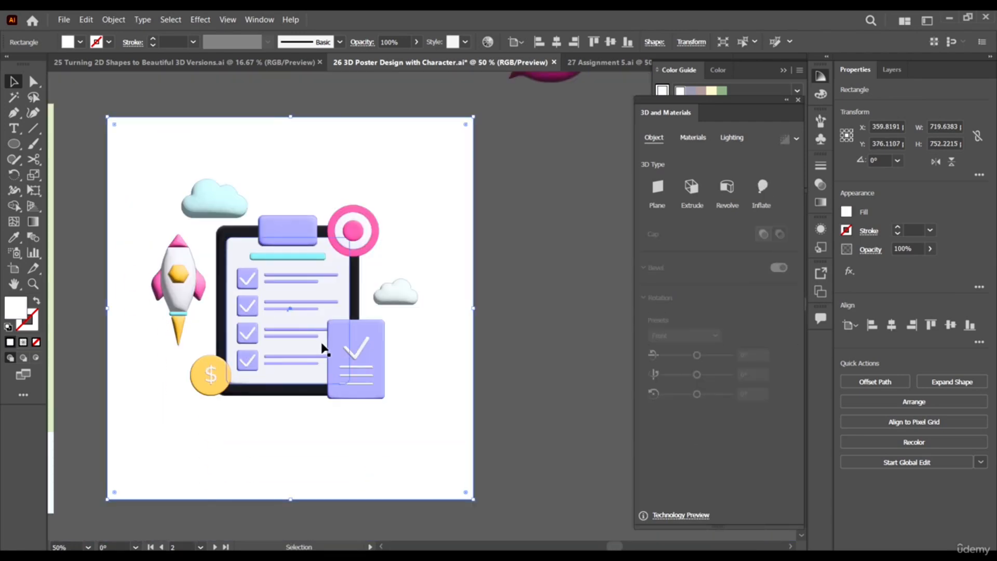
Check the 3D render settings for the small cloud beside the clipboard and render the cloud with ray tracing
scroll(245, 328, "left", 2)
scroll(294, 324, "up", 1)
scroll(292, 353, "left", 2)
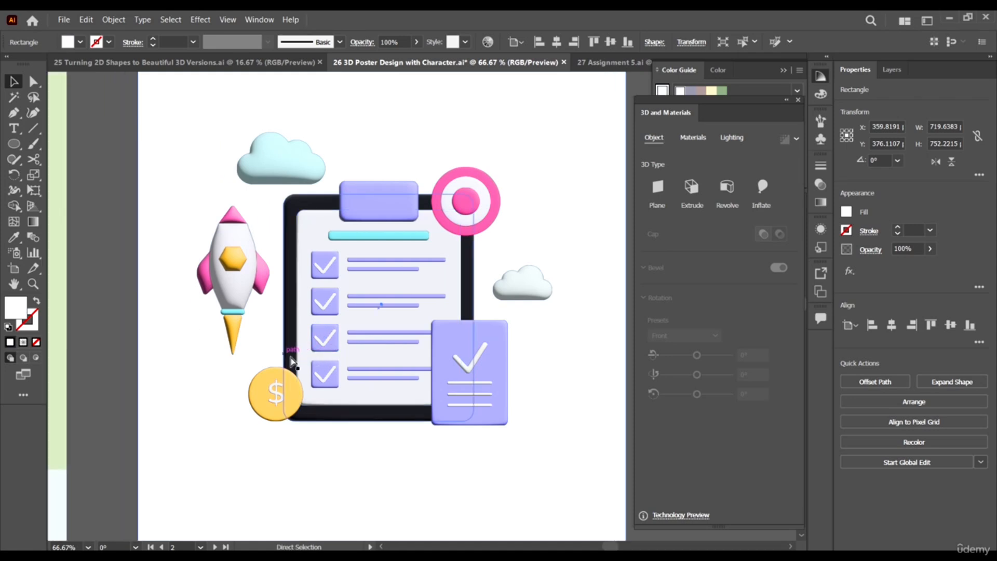
scroll(312, 354, "down", 4)
scroll(457, 328, "up", 2)
scroll(457, 328, "down", 2)
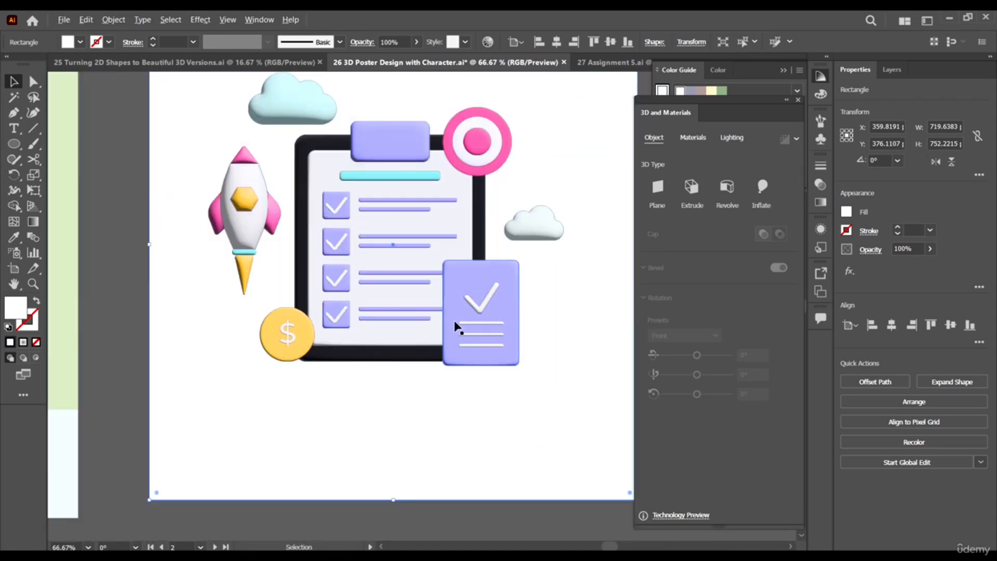
left_click(513, 223)
left_click(796, 138)
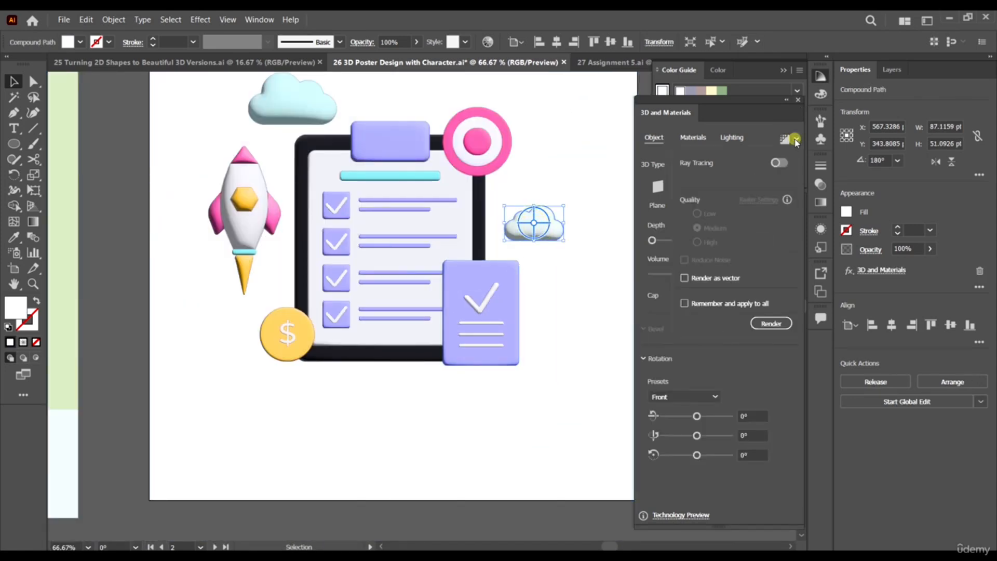
scroll(420, 261, "up", 3)
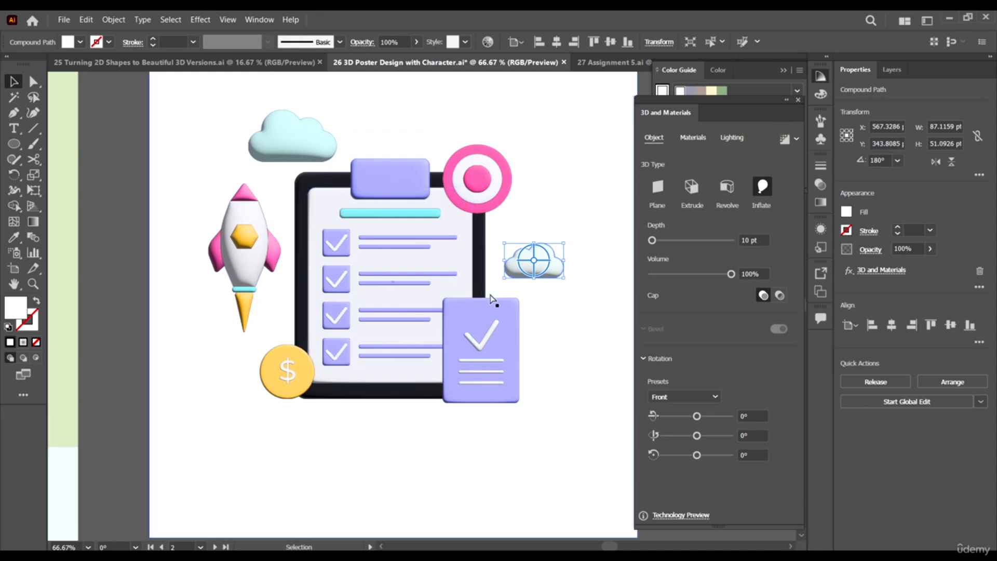
scroll(495, 305, "right", 4)
left_click(798, 139)
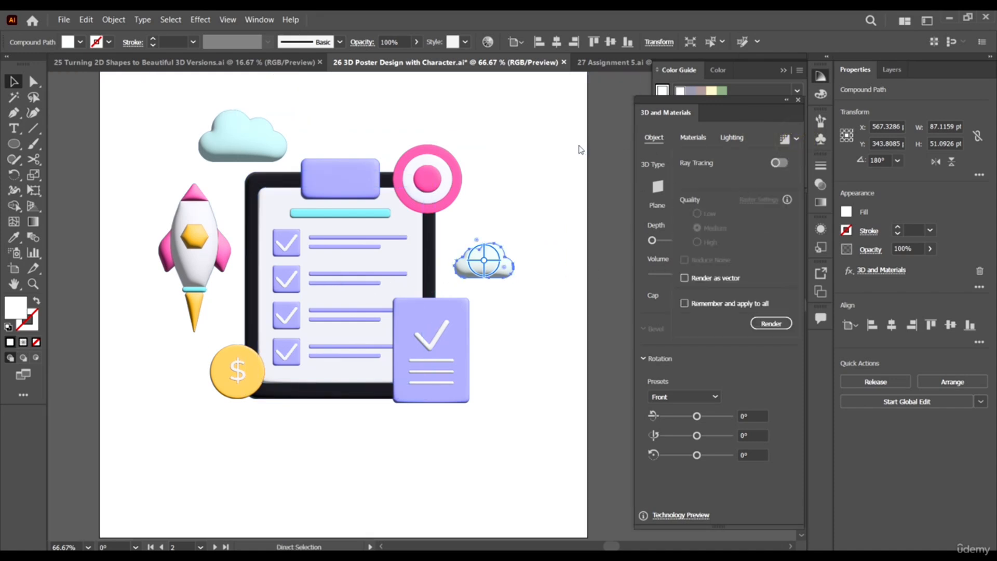
scroll(445, 279, "down", 2)
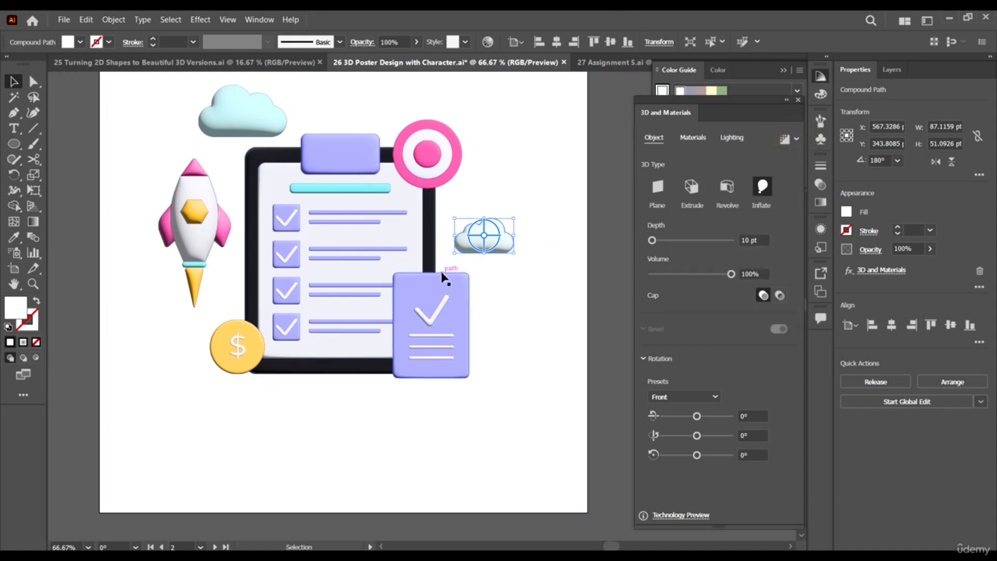
scroll(445, 279, "up", 3)
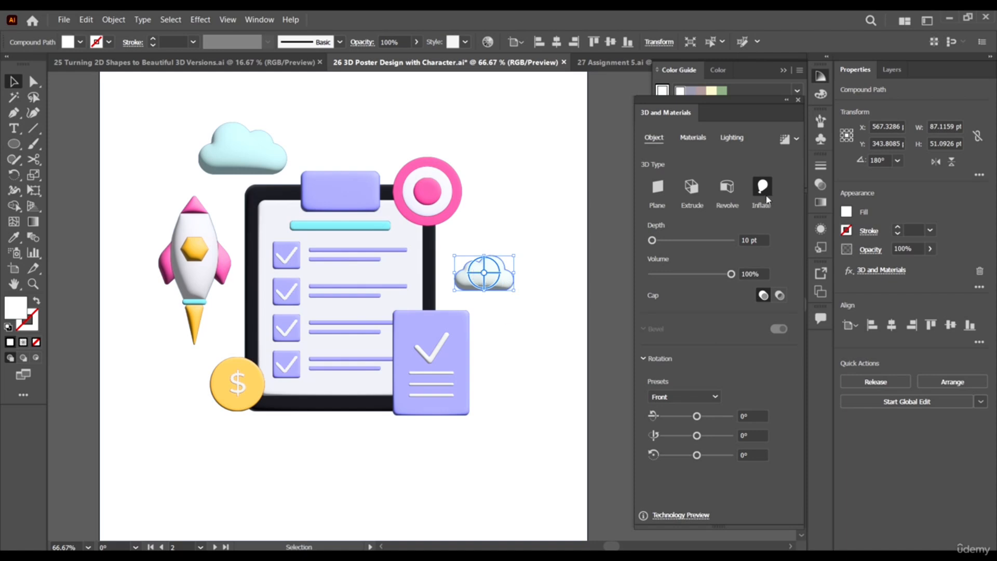
left_click(785, 140)
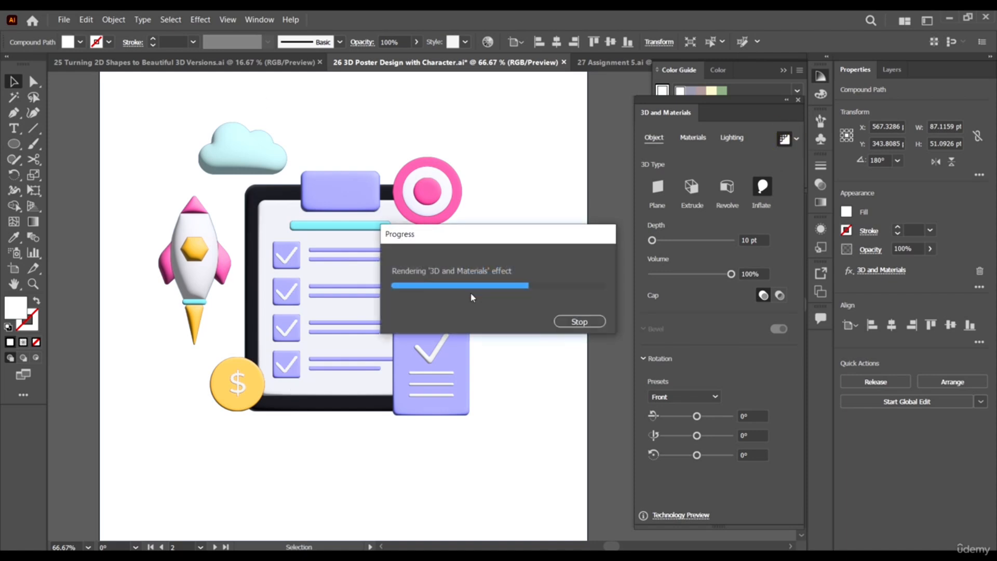
Render the purple card and the target's pink outer ring with ray tracing
left_click(447, 331)
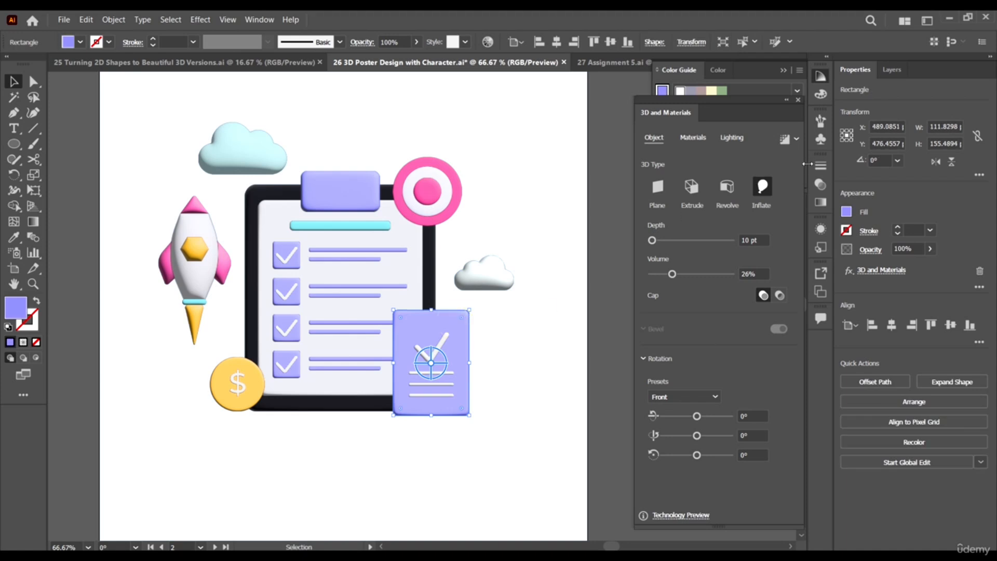
left_click(786, 139)
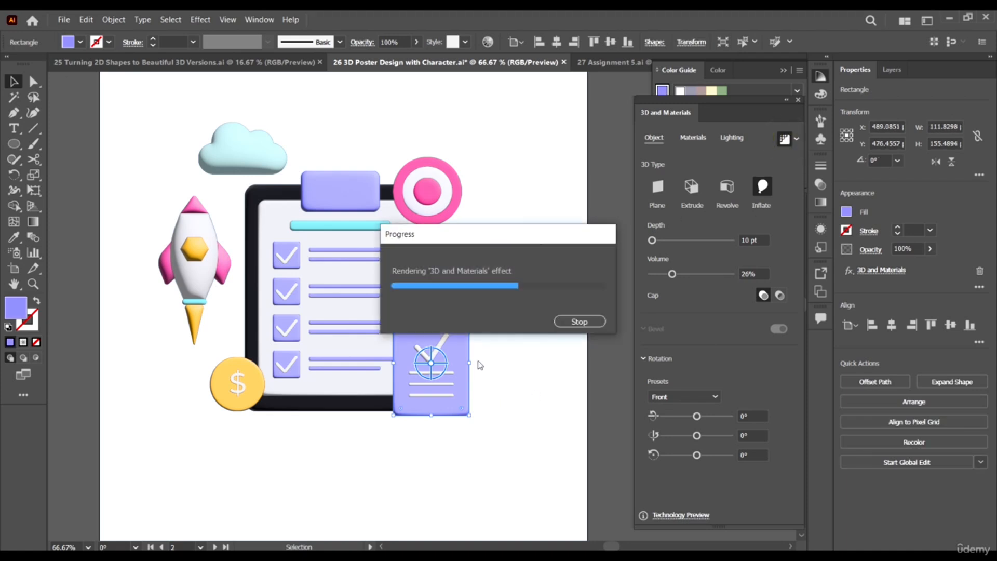
left_click(453, 193)
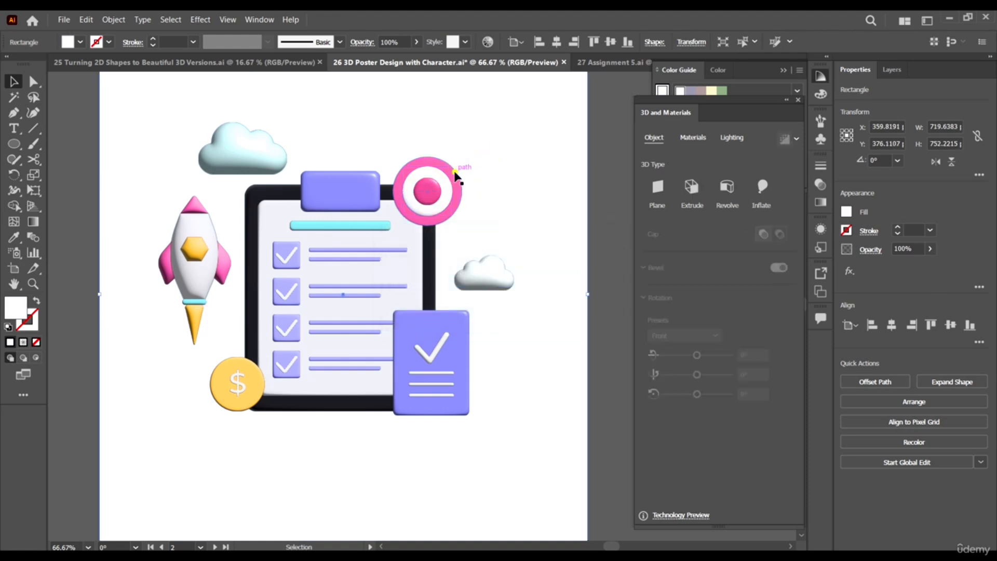
left_click(403, 216)
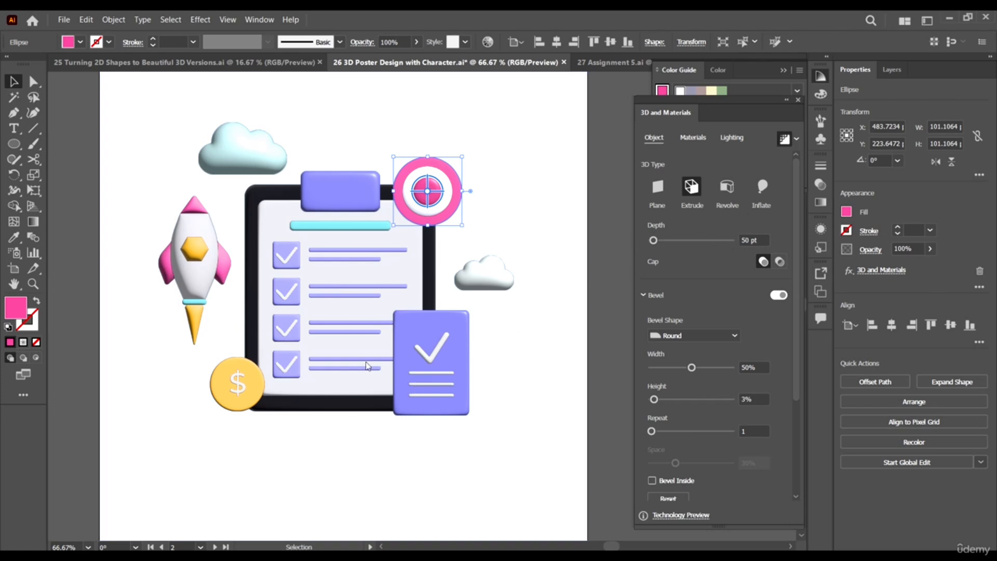
Render the large blue cloud, the clipboard's purple clip and its dark frame with ray tracing
left_click(263, 159)
left_click(350, 204)
left_click(432, 260)
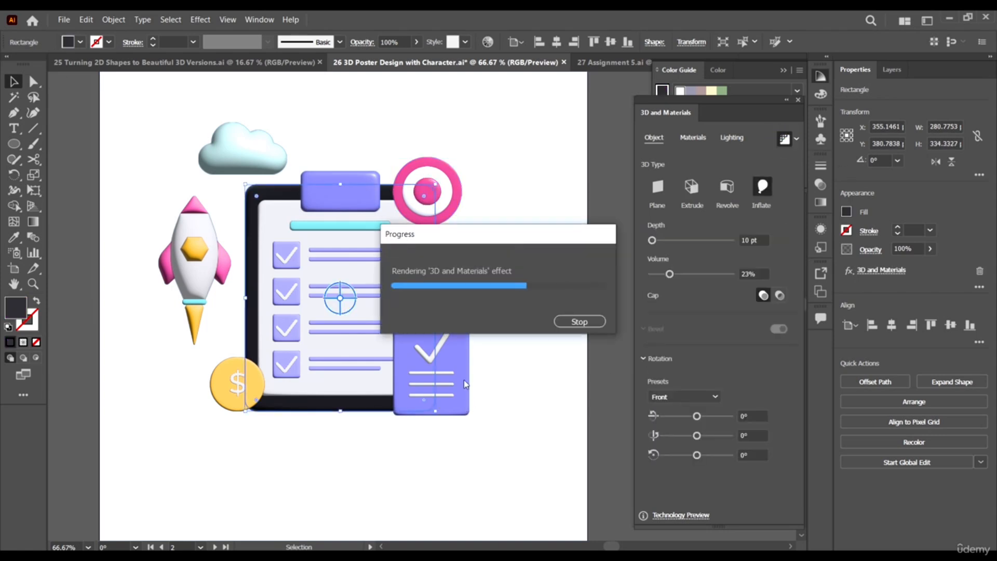
Open the lighting settings of the clipboard's white paper and render it with ray tracing
left_click(276, 216)
left_click(732, 137)
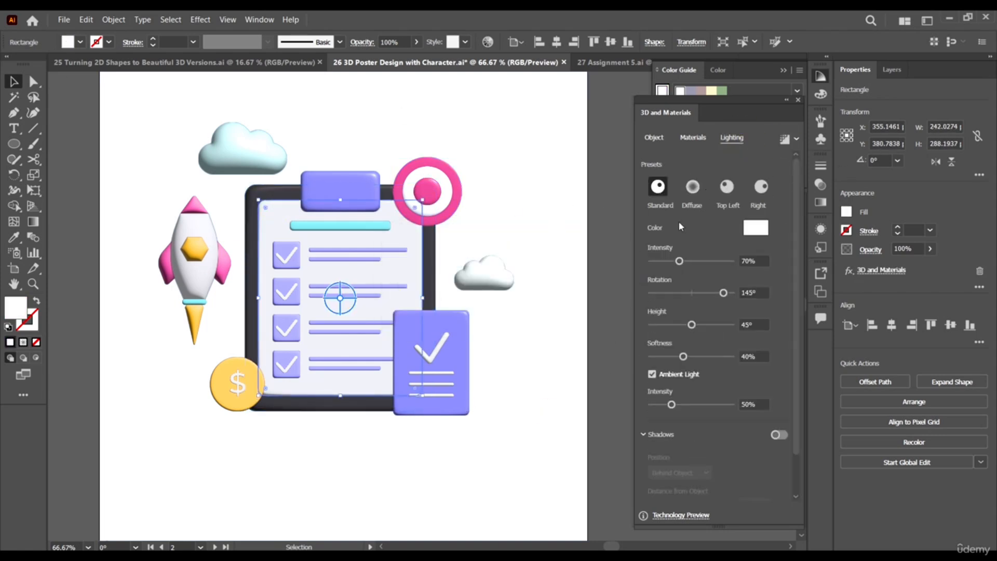
left_click(785, 139)
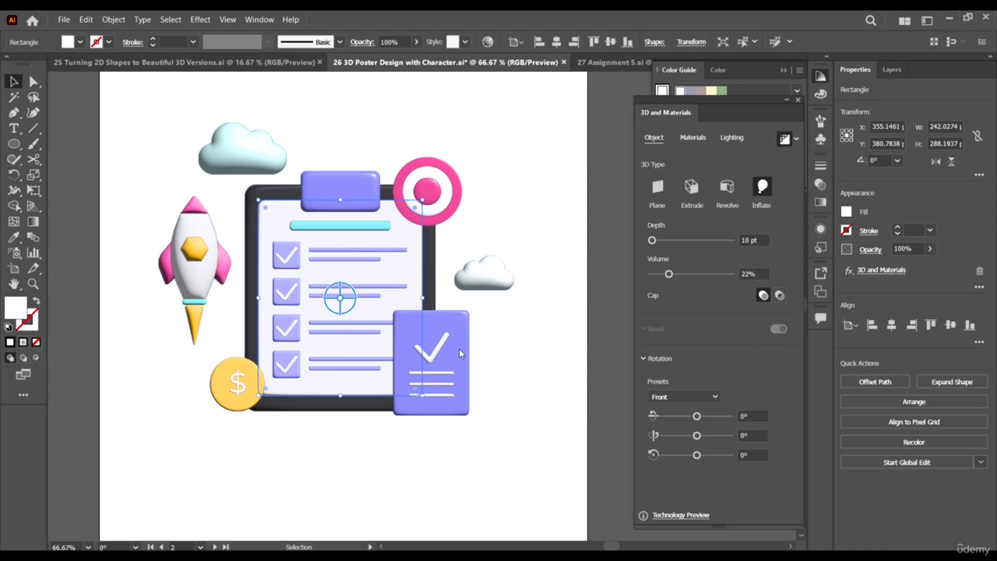
left_click(482, 265)
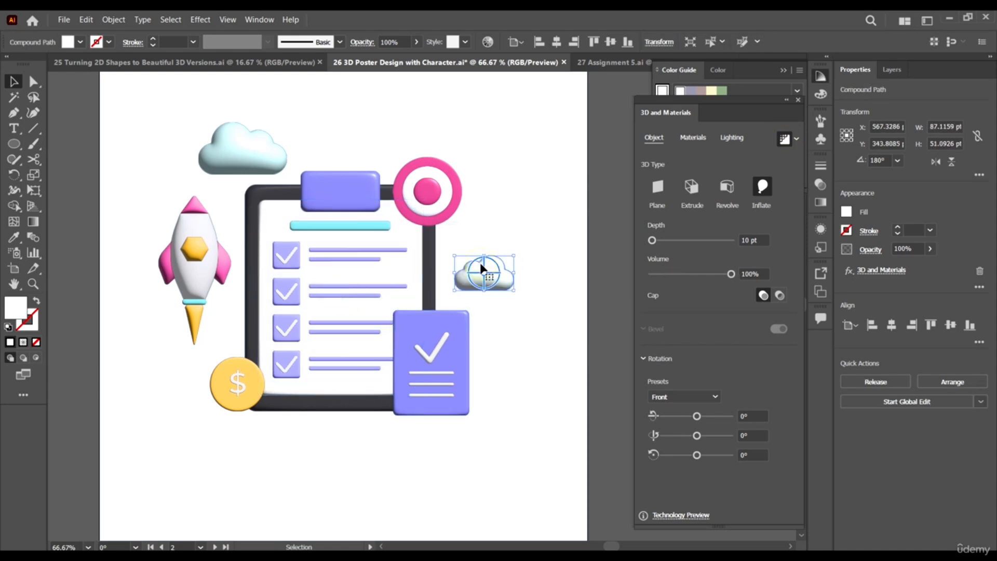
Render the white check mark and the three white lines on the purple card with ray tracing
left_click(441, 353)
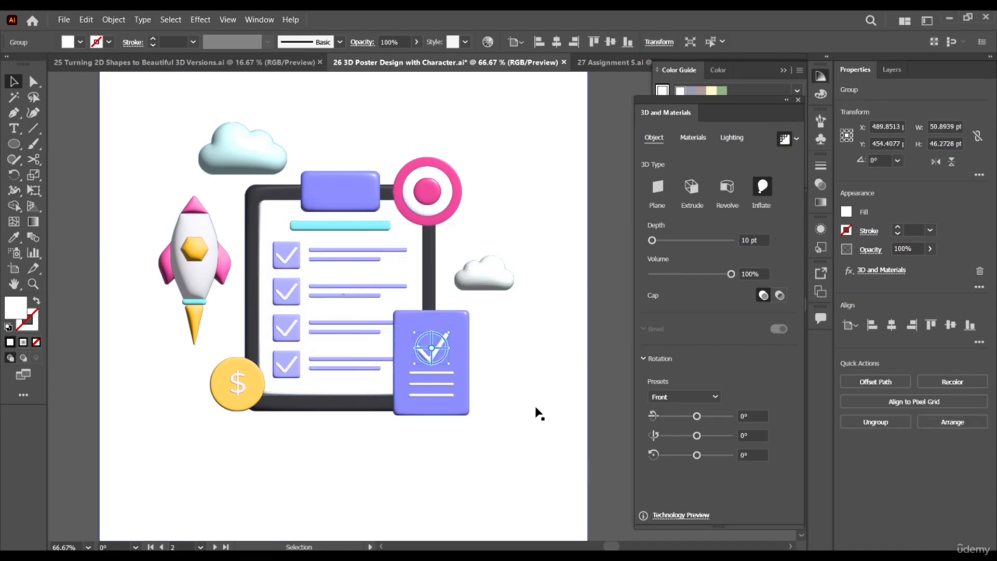
left_click(435, 373)
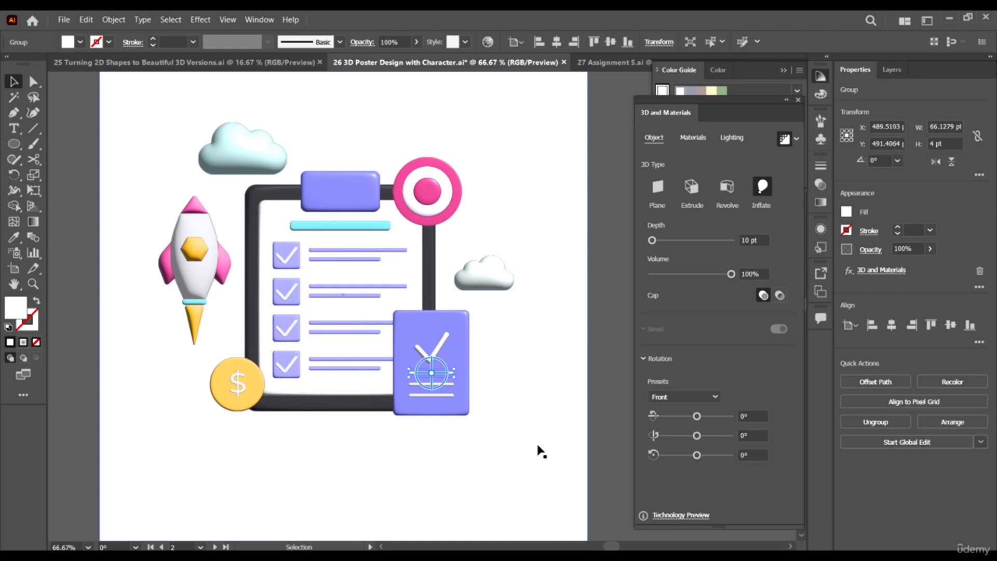
left_click(538, 446)
left_click(450, 384)
left_click(785, 140)
left_click(511, 471)
left_click(450, 396)
left_click(786, 140)
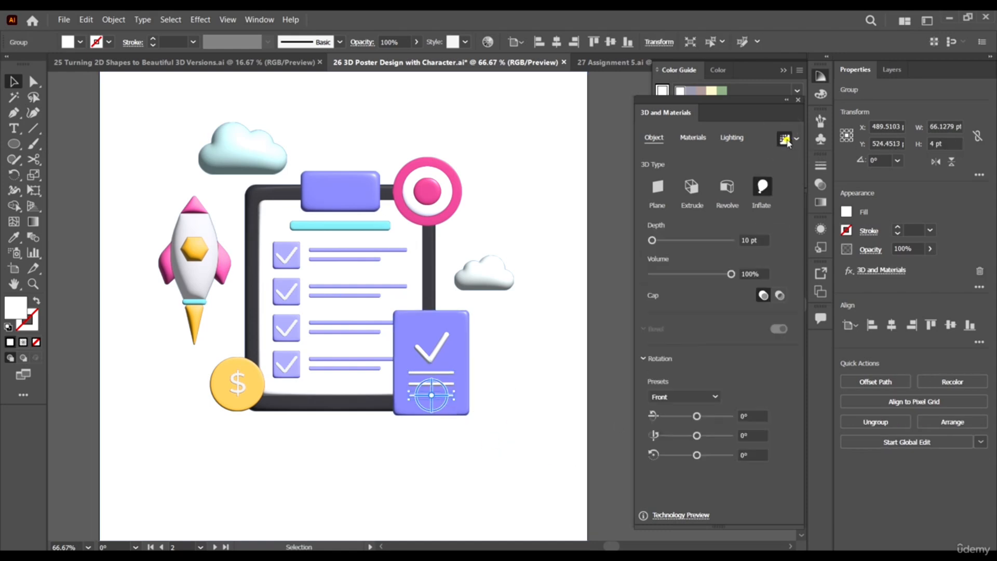
Raise the light intensity of the clipboard's four check marks to 83% and render them with ray tracing
left_click(606, 319)
left_click(287, 263)
left_click(285, 293, "shift")
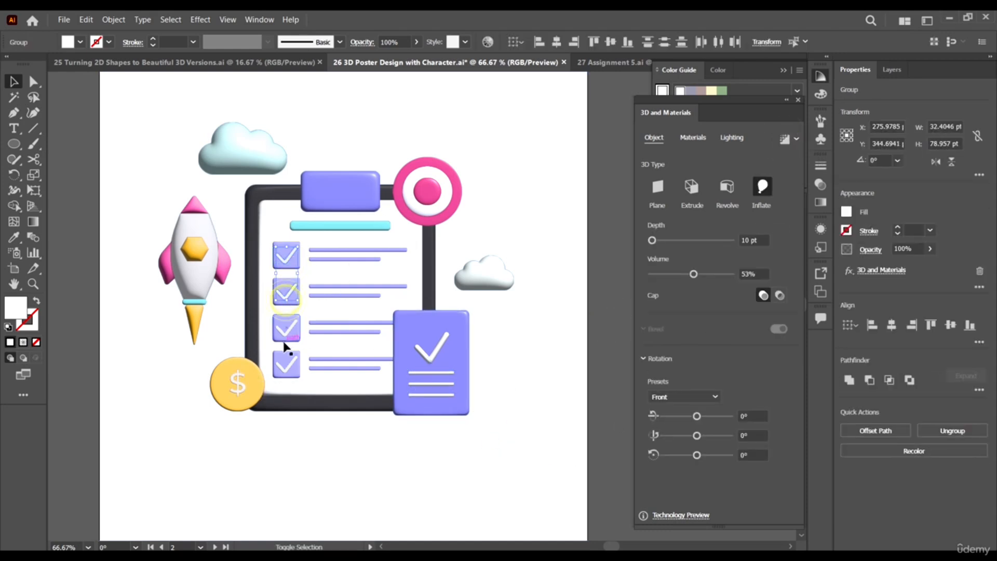
left_click(285, 345, "shift")
left_click(285, 370, "shift")
left_click(732, 137)
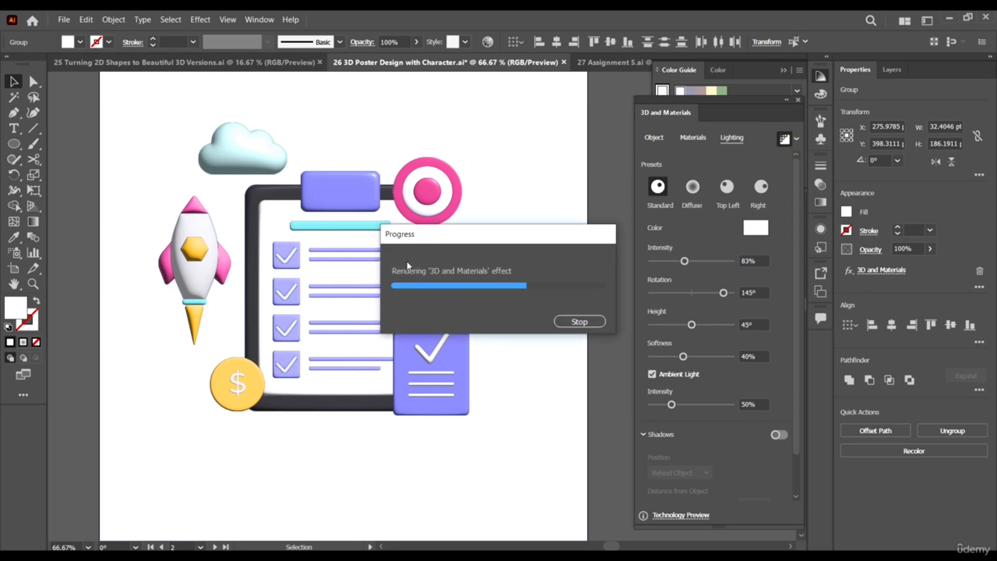
Select the clipboard's four purple checkbox squares together and render them with ray tracing
left_click(507, 235)
left_click(298, 265)
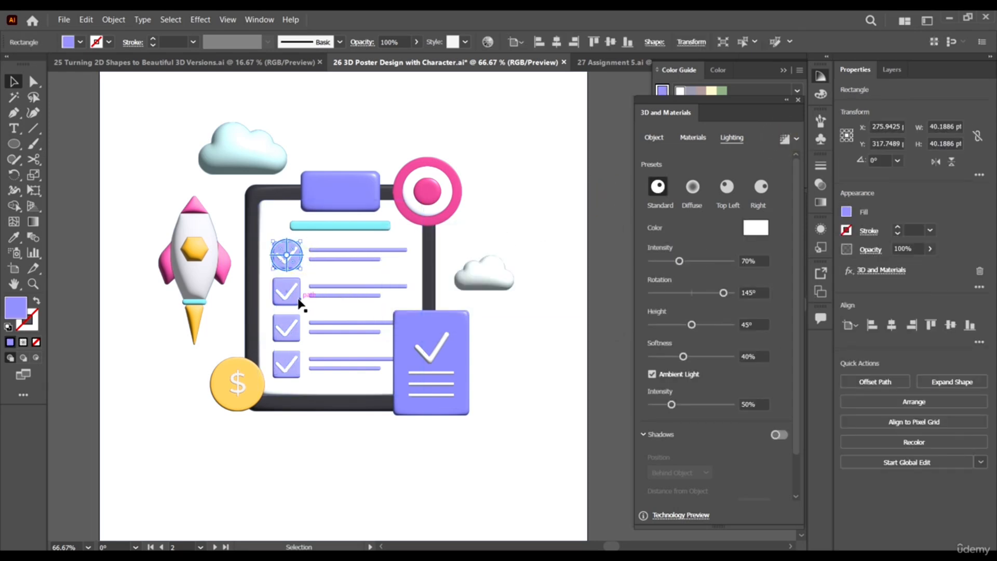
left_click(298, 303, "shift")
left_click(297, 339, "shift")
left_click(295, 375, "shift")
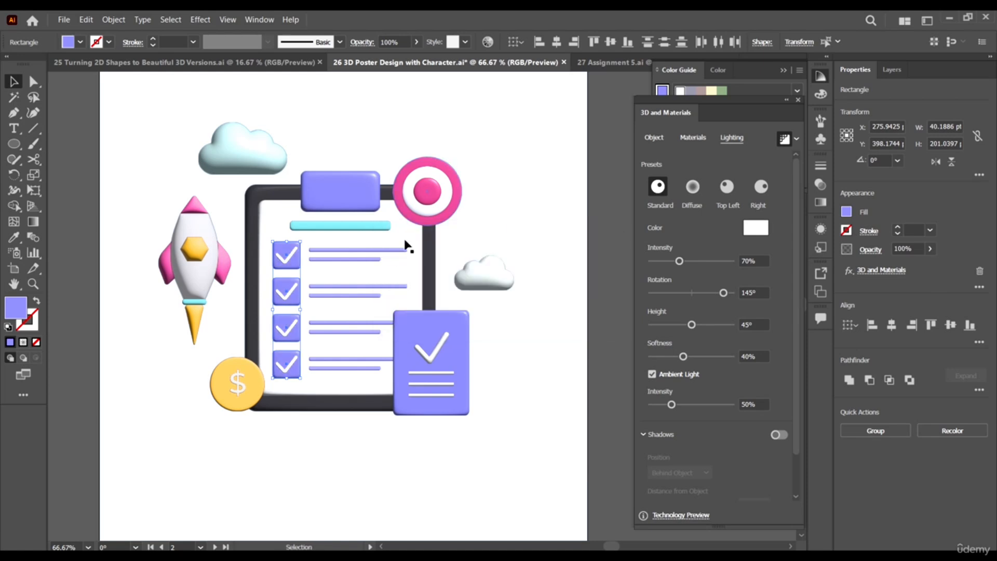
Select all eight purple text lines on the clipboard and render them with ray tracing
left_click(397, 250)
left_click(378, 259, "shift")
left_click(383, 287, "shift")
left_click(375, 295, "shift")
left_click(381, 322, "shift")
left_click(380, 331, "shift")
left_click(376, 359, "shift")
left_click(373, 368, "shift")
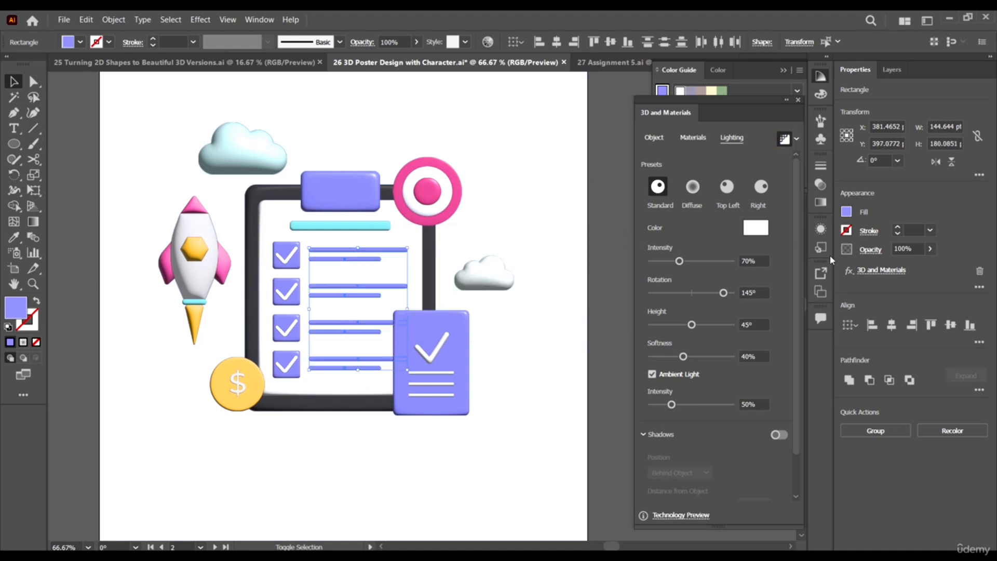
left_click(360, 399)
left_click(357, 410)
Set the light intensity of the coin's dollar sign to 76% and render it with ray tracing
left_click(238, 383)
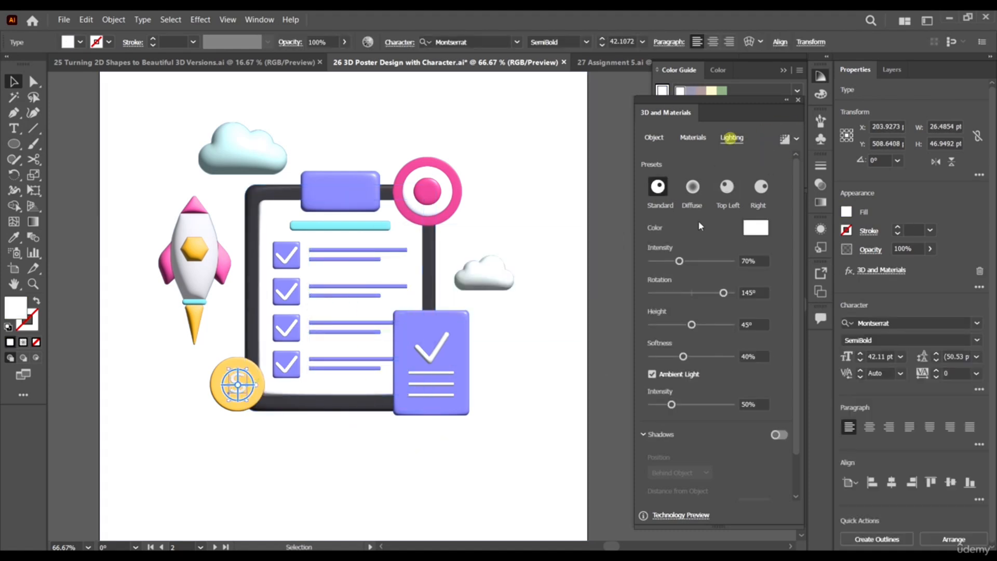
left_click(678, 260)
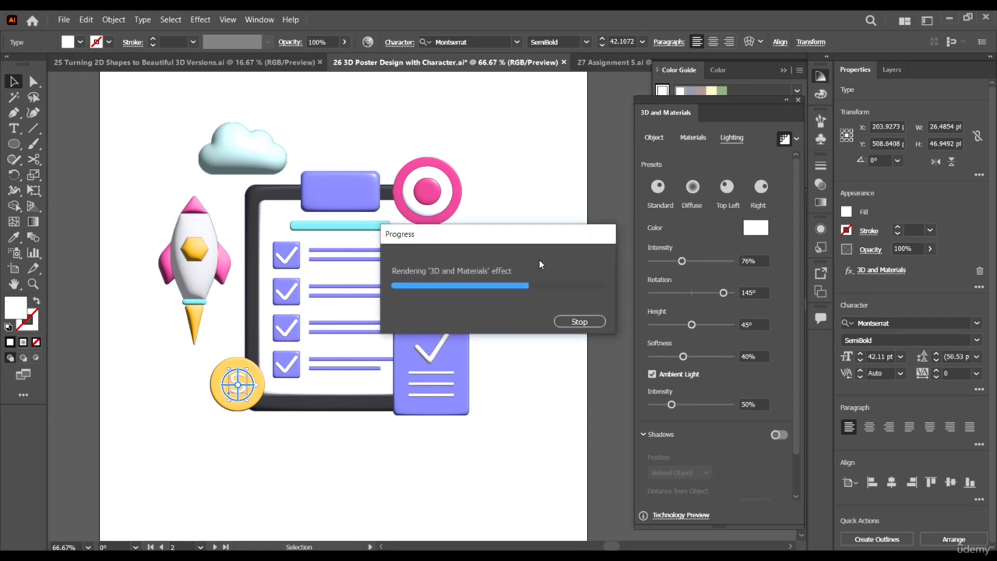
left_click(597, 318)
Render the rocket's yellow hexagon window, pink nose cone and both pink fins with ray tracing
left_click(195, 257)
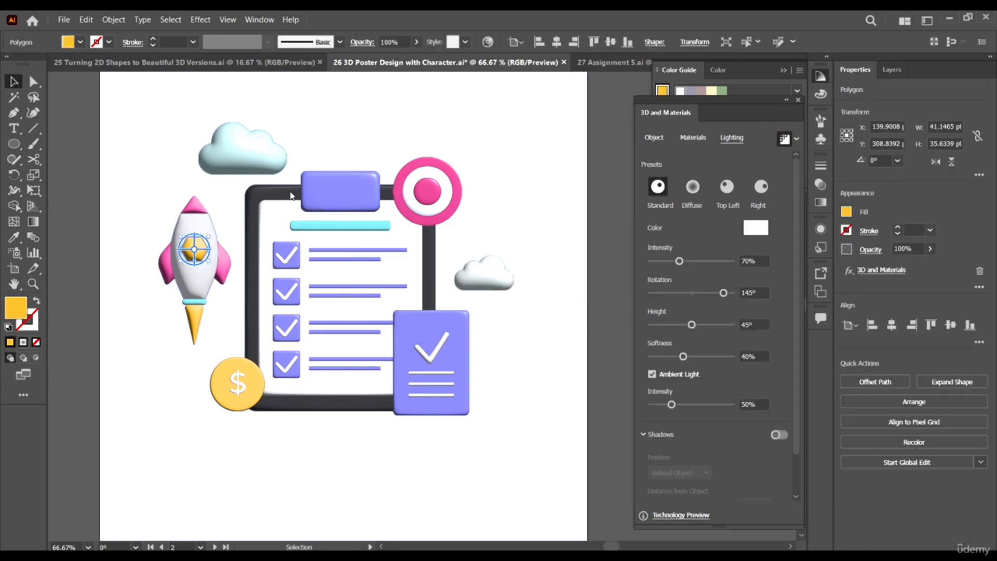
left_click(195, 207)
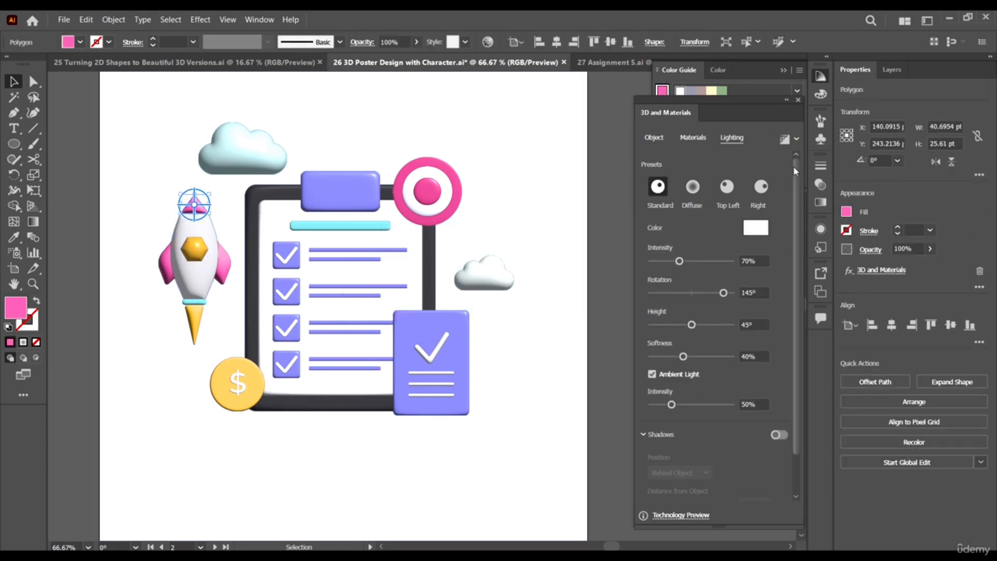
left_click(224, 268)
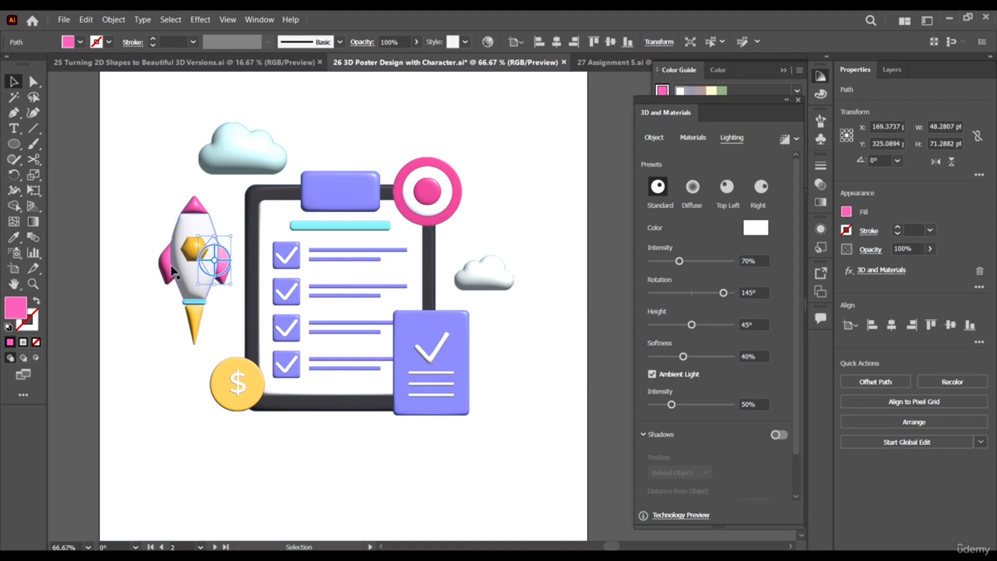
left_click(167, 266, "shift")
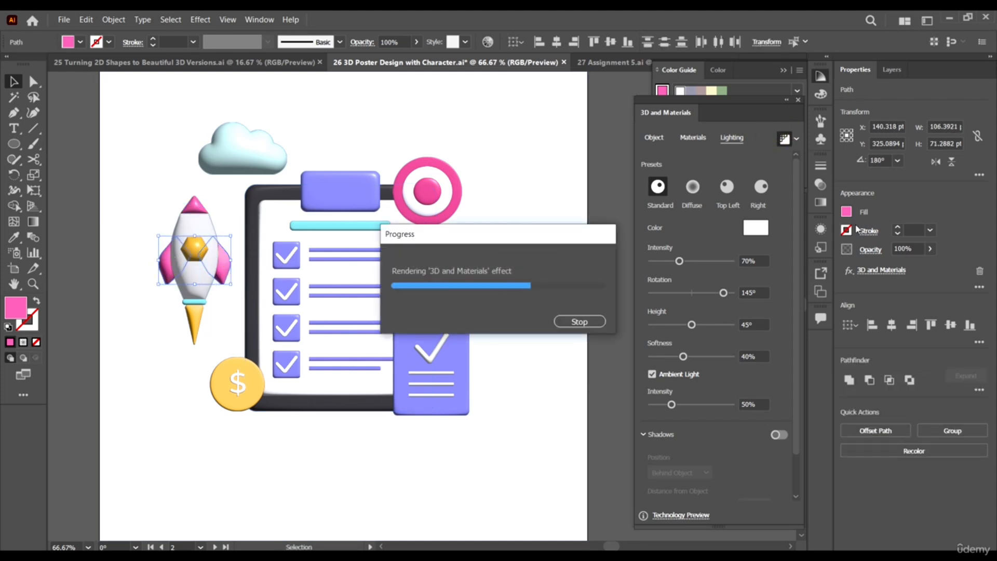
Render the rocket's white body, cyan band and yellow flame with ray tracing
left_click(196, 236)
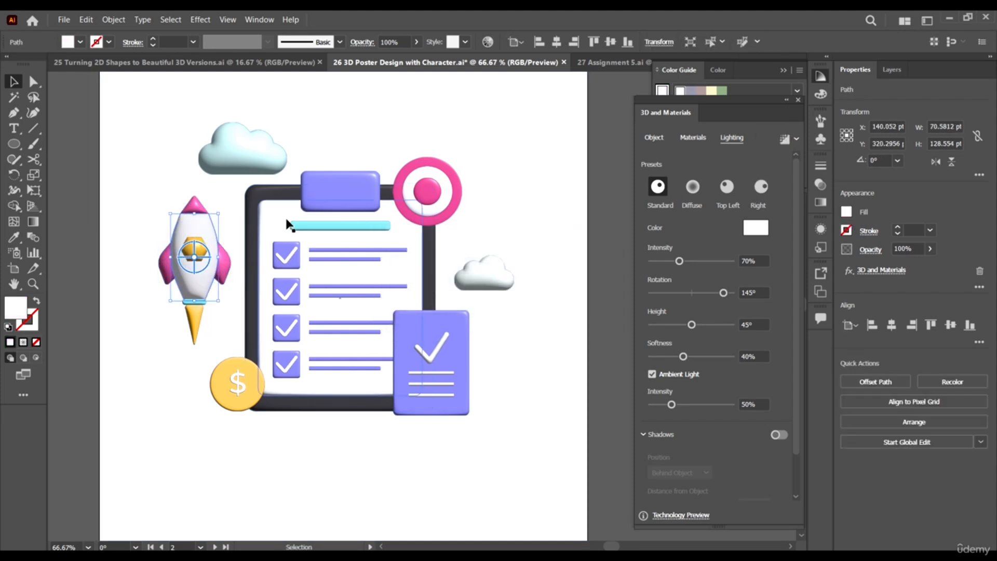
left_click(690, 185)
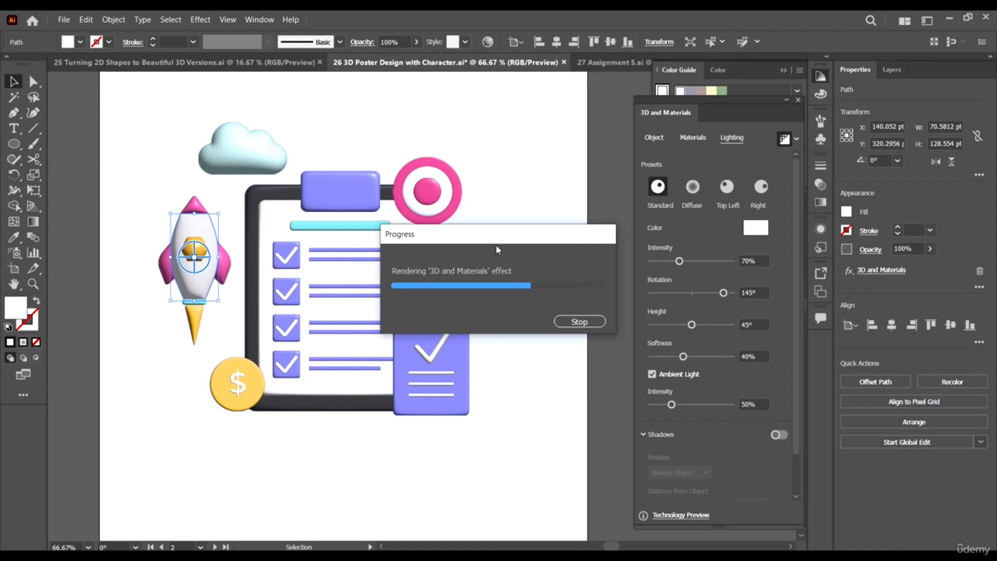
left_click(161, 347)
left_click(195, 302)
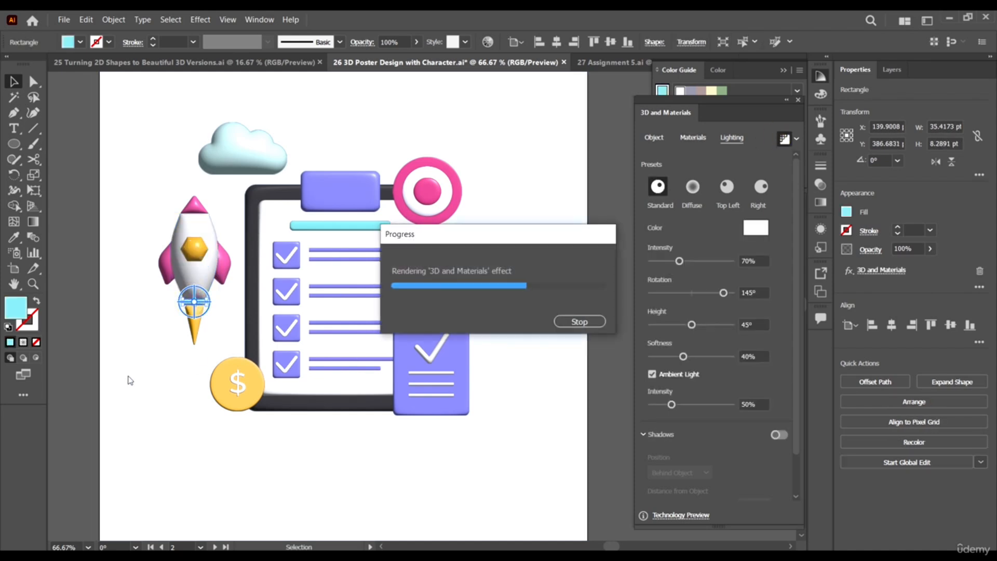
left_click(86, 327)
left_click(195, 325)
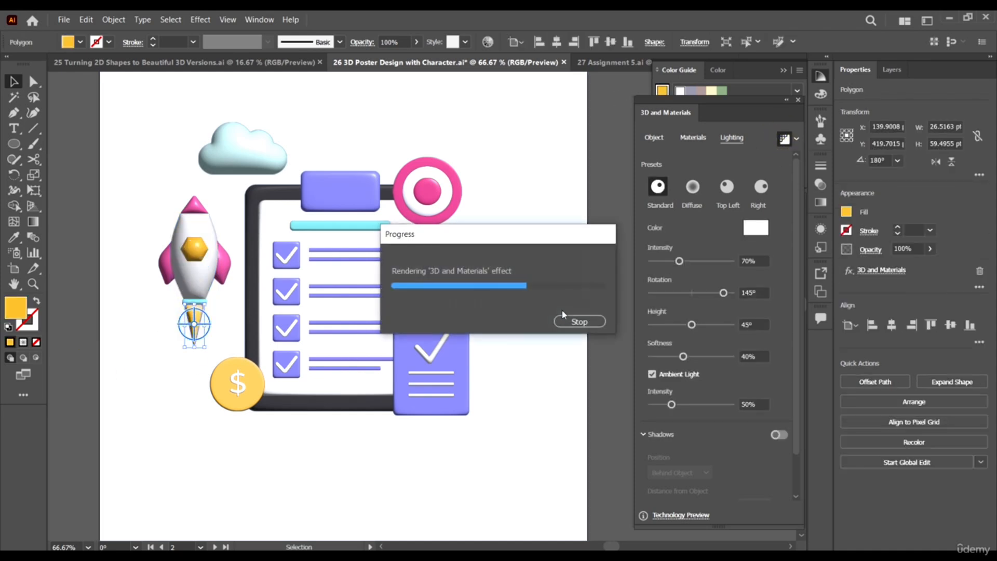
Render the yellow coin and the clipboard's cyan heading bar with ray tracing, leaving nothing selected
left_click(273, 441)
left_click(253, 394)
left_click(783, 138)
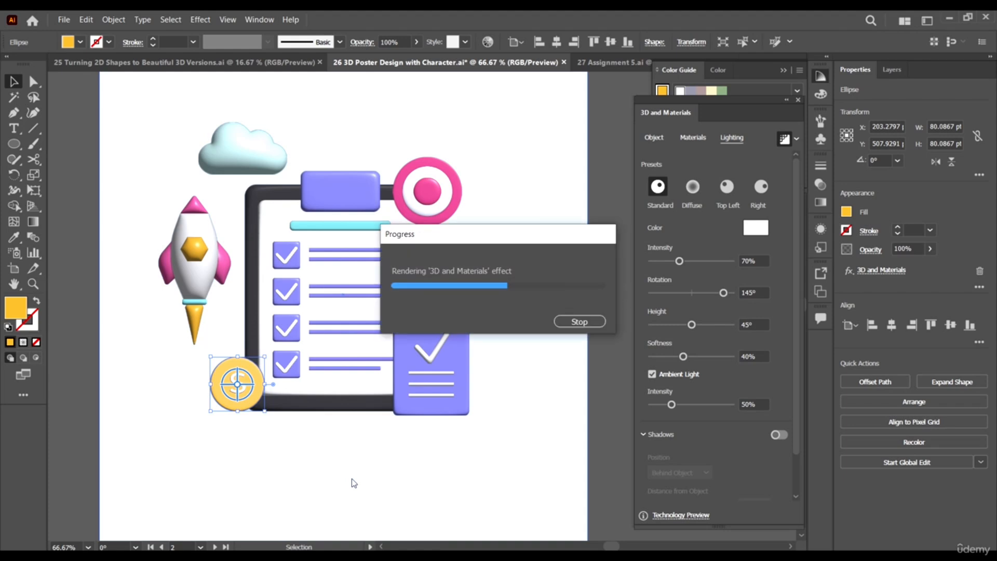
left_click(305, 289)
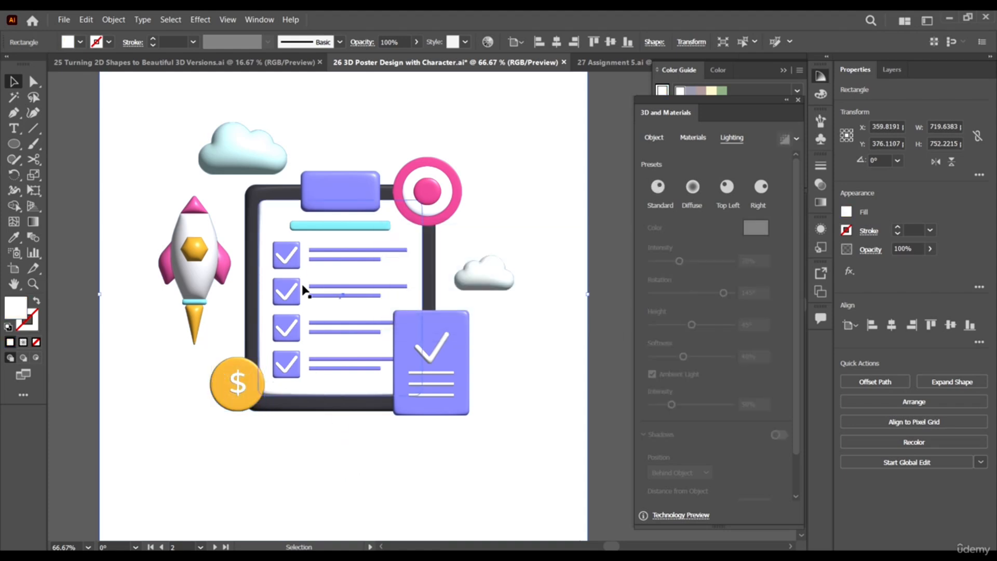
left_click(374, 227)
left_click(783, 139)
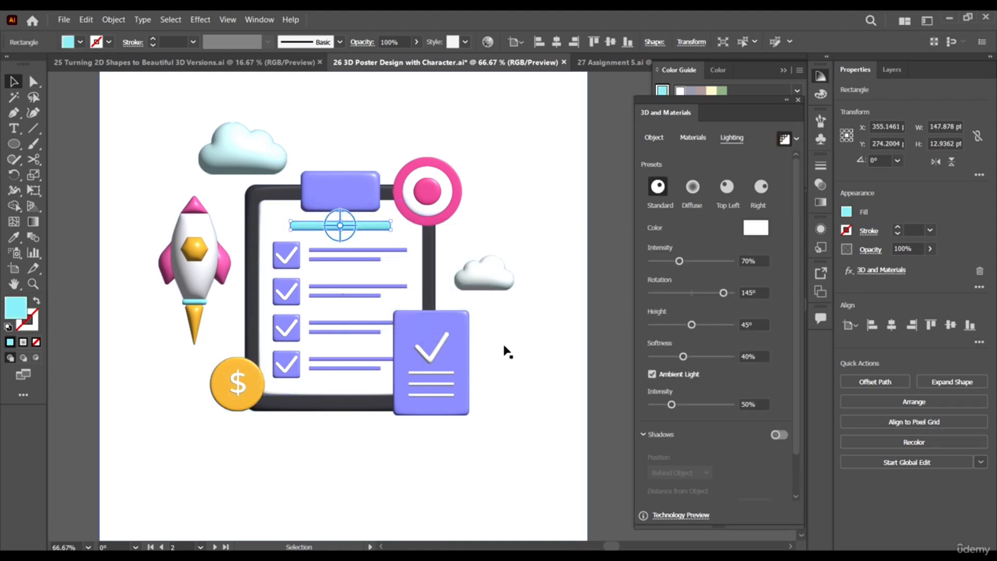
left_click(606, 296)
Move the orange 3D star from outside the artboards to the green poster's upper-left corner, beside the word ADOBE
scroll(527, 318, "down", 1)
scroll(482, 330, "down", 1)
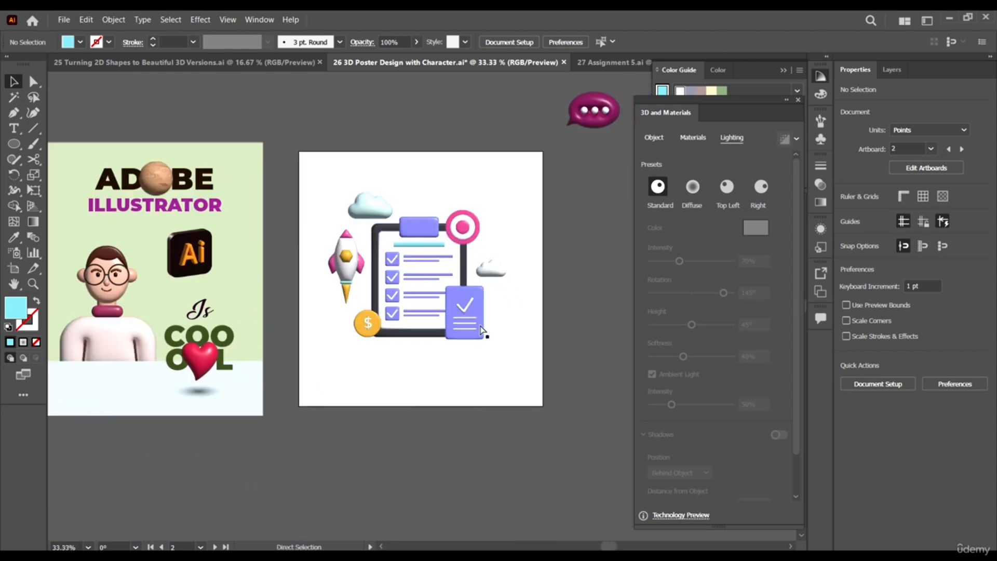
scroll(483, 331, "left", 2)
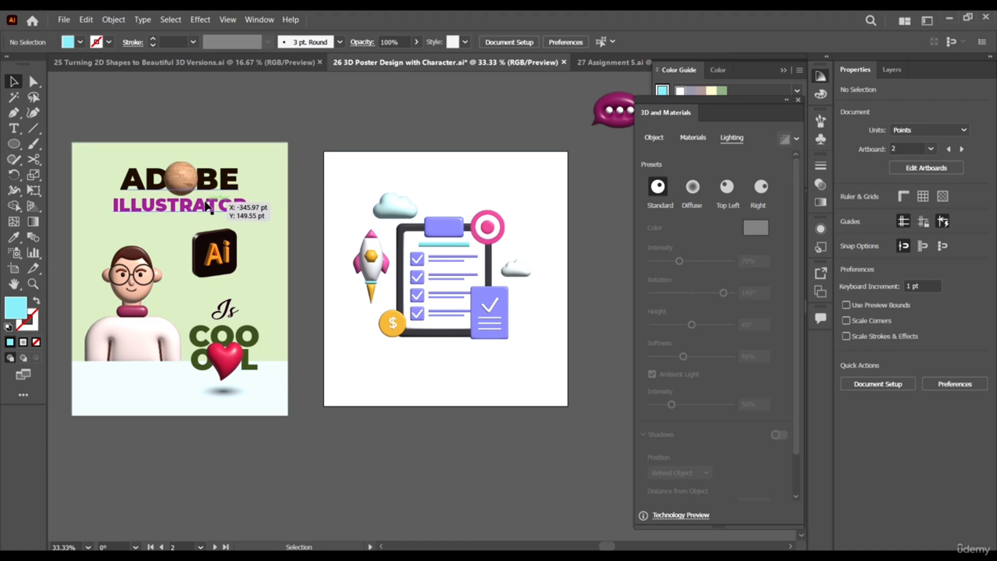
scroll(408, 259, "left", 4)
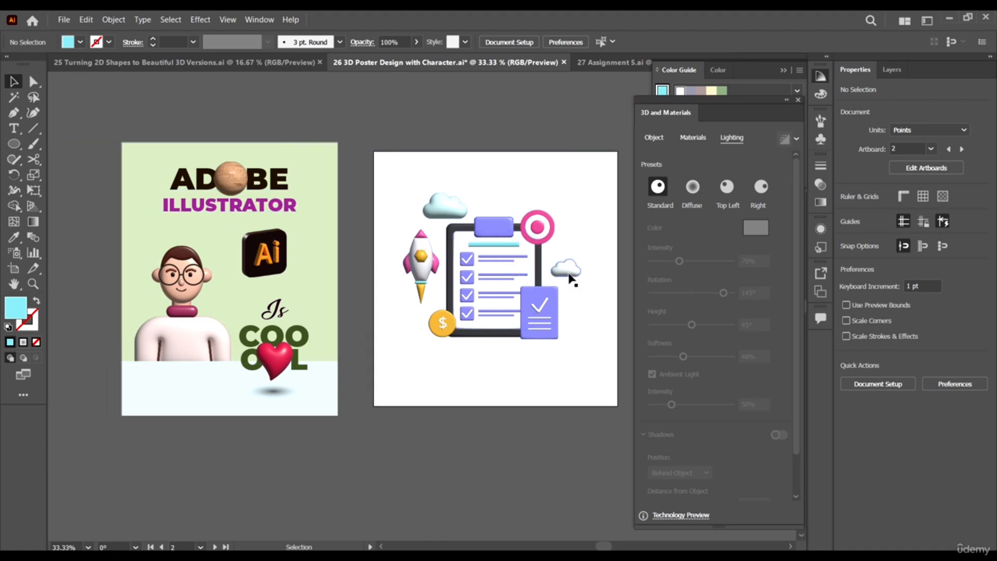
scroll(584, 265, "right", 4)
scroll(525, 245, "up", 1)
scroll(410, 229, "down", 2)
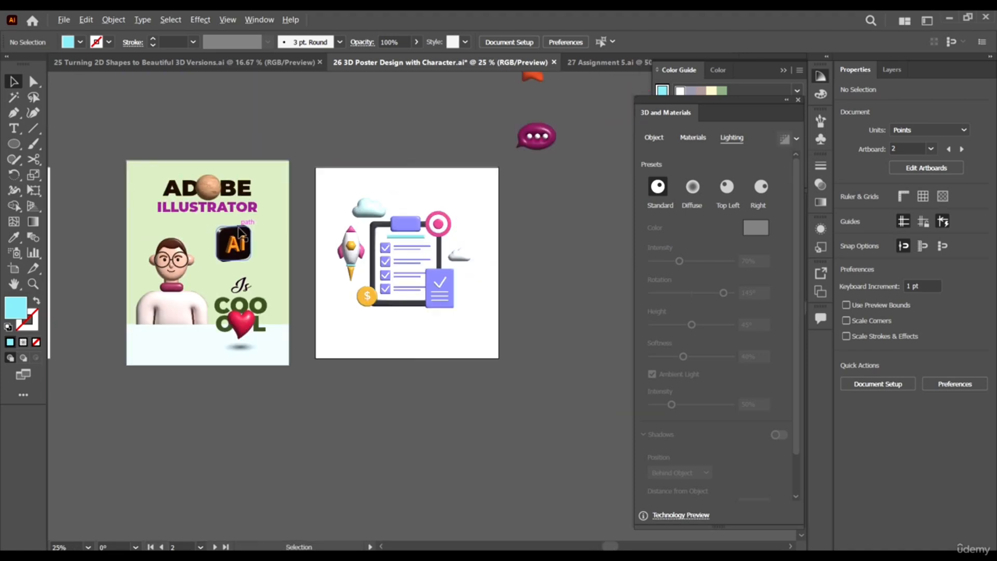
scroll(446, 190, "up", 5)
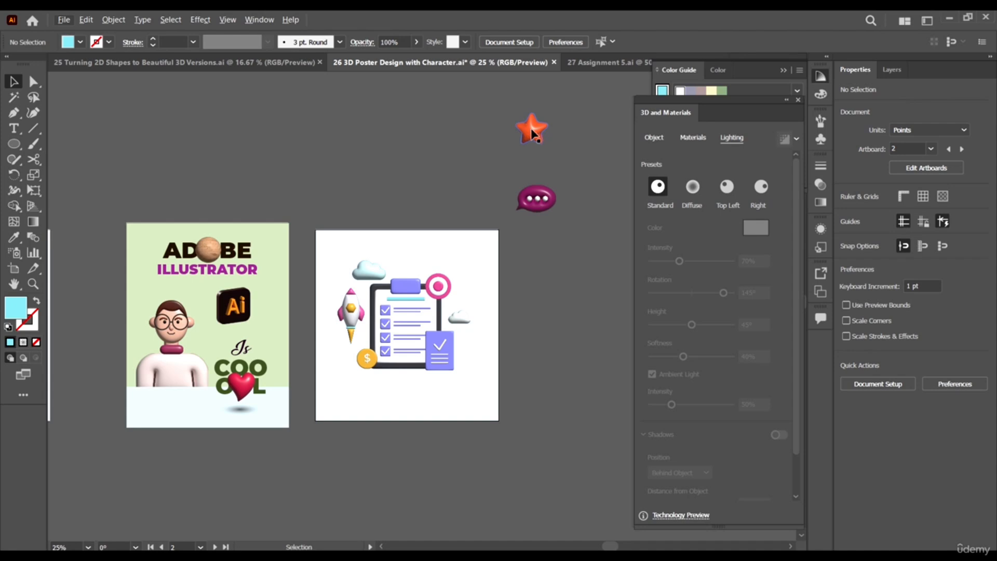
left_click_drag(532, 132, 150, 252)
scroll(130, 285, "left", 2)
scroll(176, 314, "up", 2)
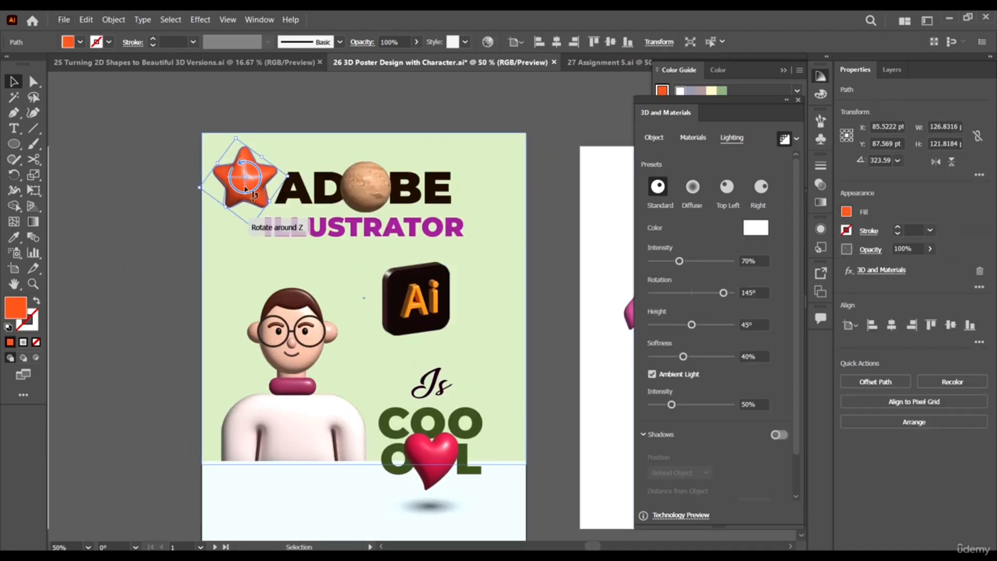
Scale down the orange 3D star beside the word ADOBE on the green poster
left_click_drag(287, 176, 271, 178)
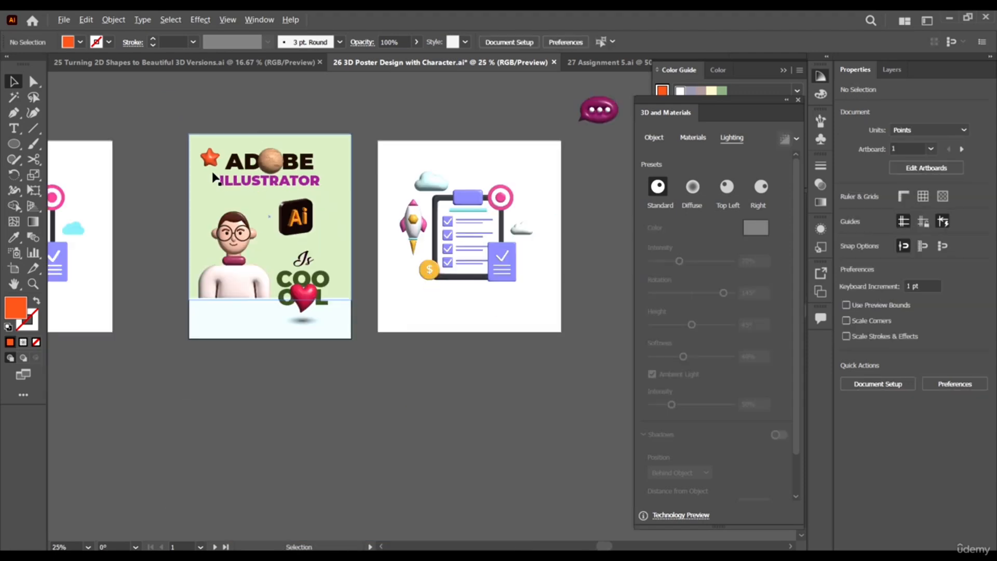
Move the purple speech bubble with its three dots onto the white artboard's upper-right area and scale it to about 108 × 71 pt
scroll(588, 184, "right", 2)
scroll(588, 185, "up", 2)
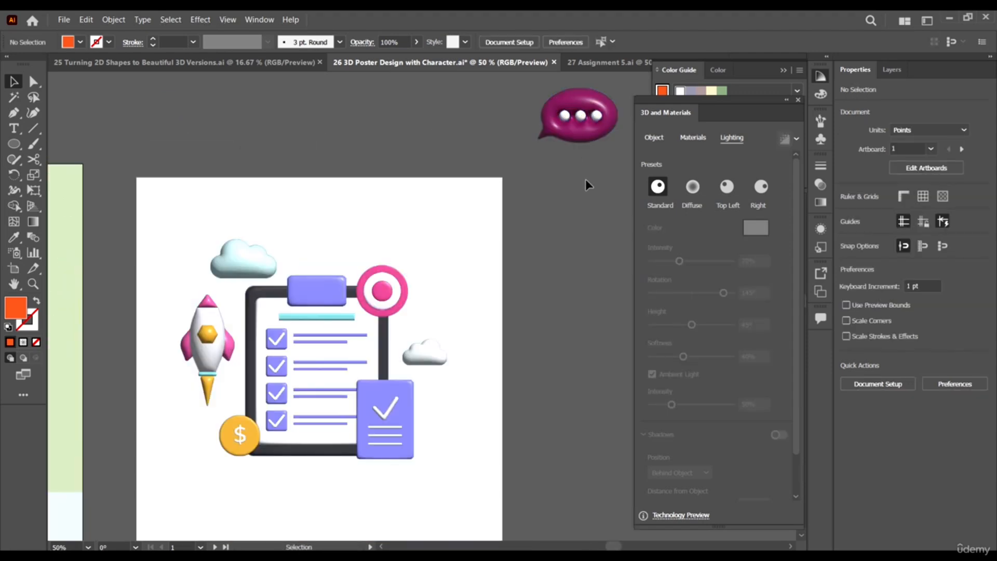
scroll(587, 184, "up", 2)
left_click(584, 159)
left_click_drag(588, 153, 440, 274)
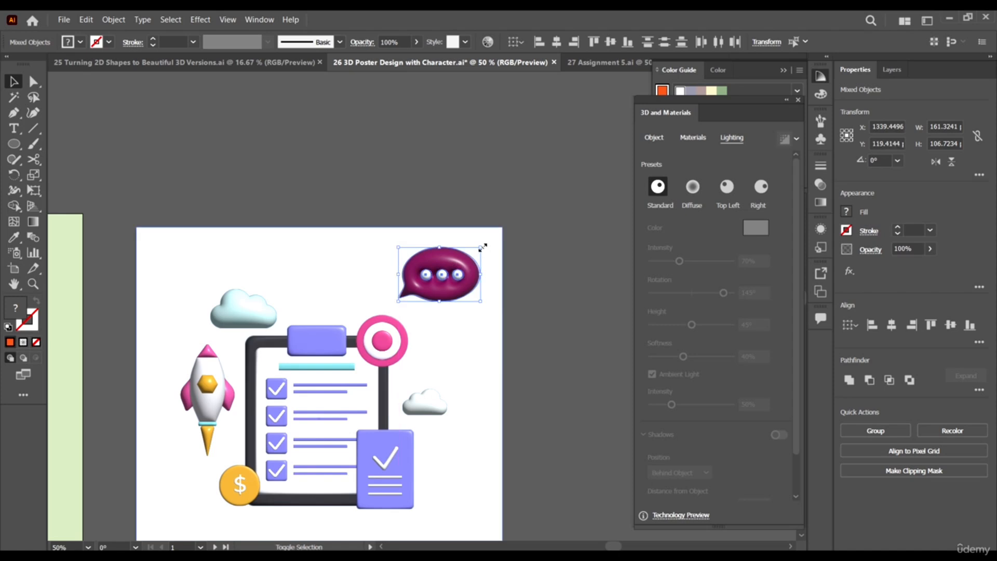
left_click_drag(483, 248, 454, 265)
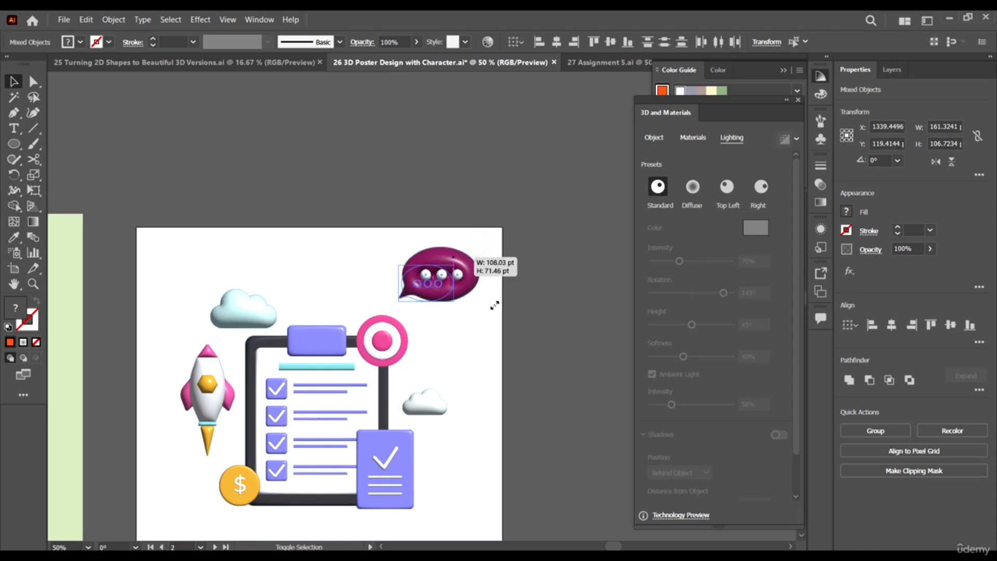
left_click_drag(498, 296, 497, 294)
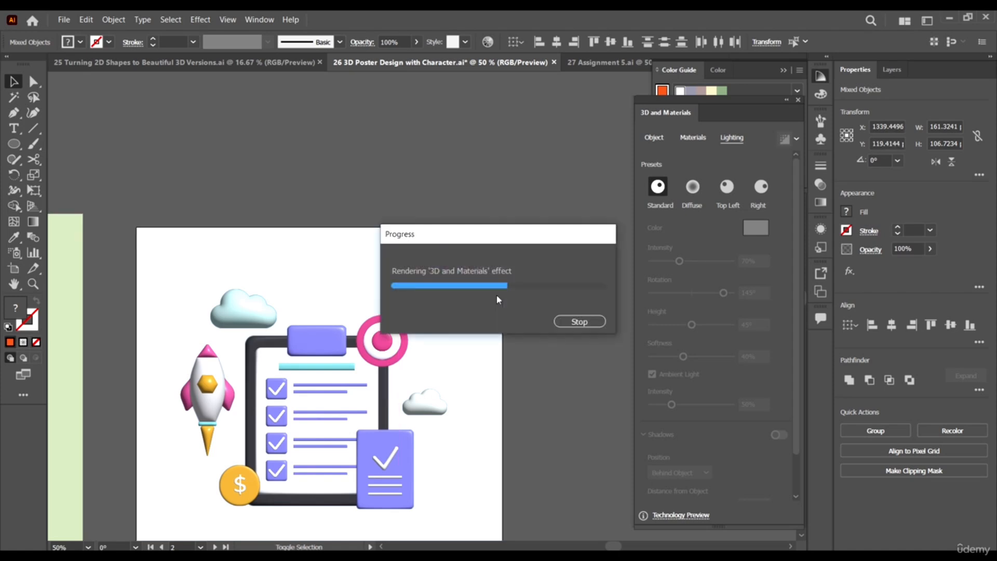
scroll(494, 417, "down", 3)
left_click(526, 362)
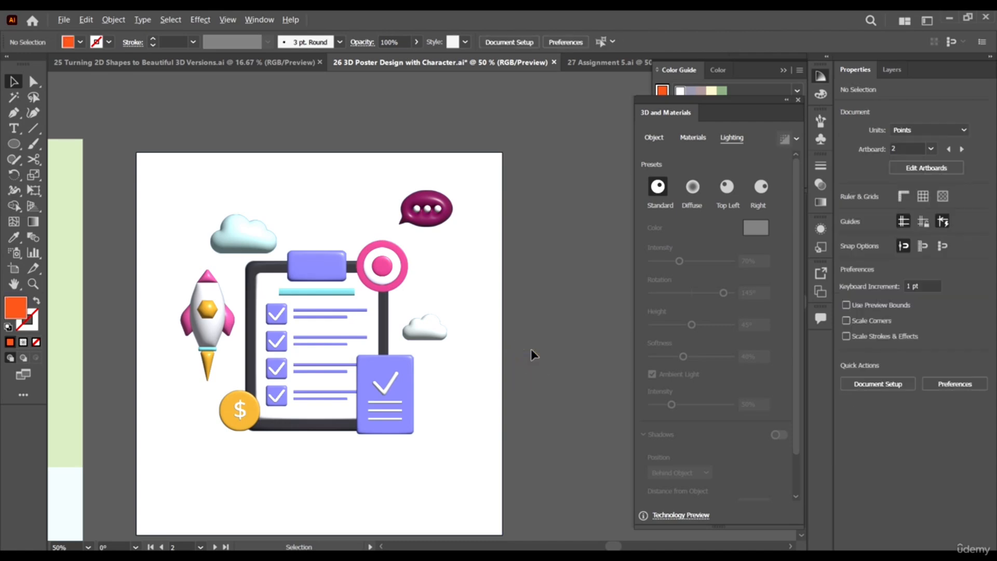
scroll(532, 350, "down", 1)
scroll(355, 437, "up", 1)
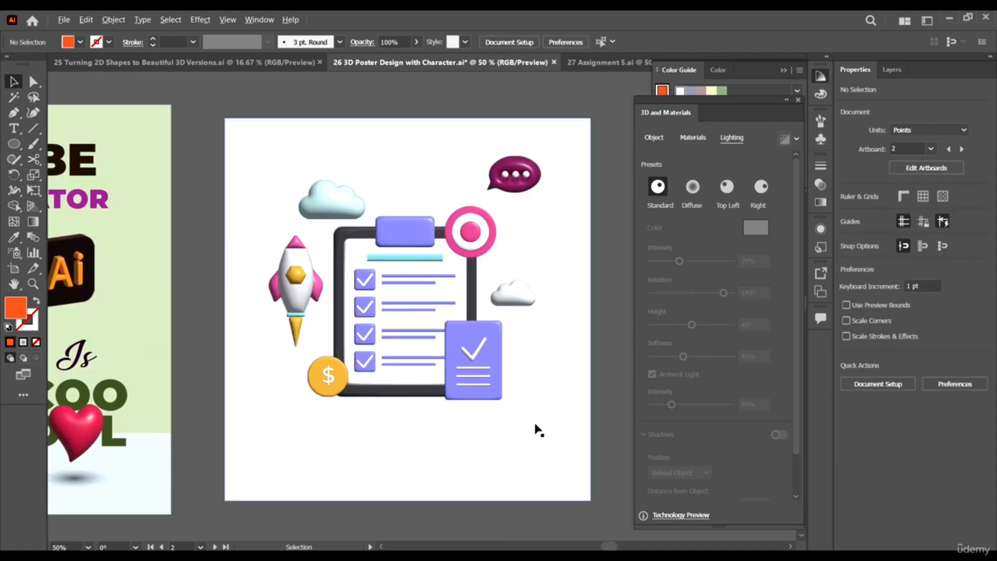
left_click(14, 145)
key("ctrl+minus")
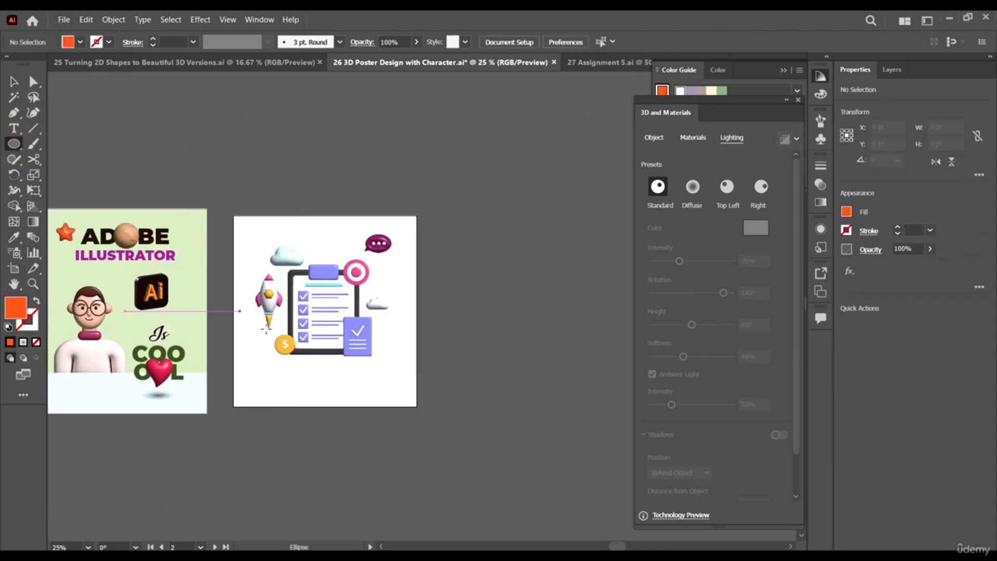
left_click(14, 82)
Copy the gradient shadow ellipse from beneath the heart to the clipboard's base on the white artboard and widen it to about 429 pt
scroll(126, 356, "left", 5)
scroll(212, 411, "up", 2)
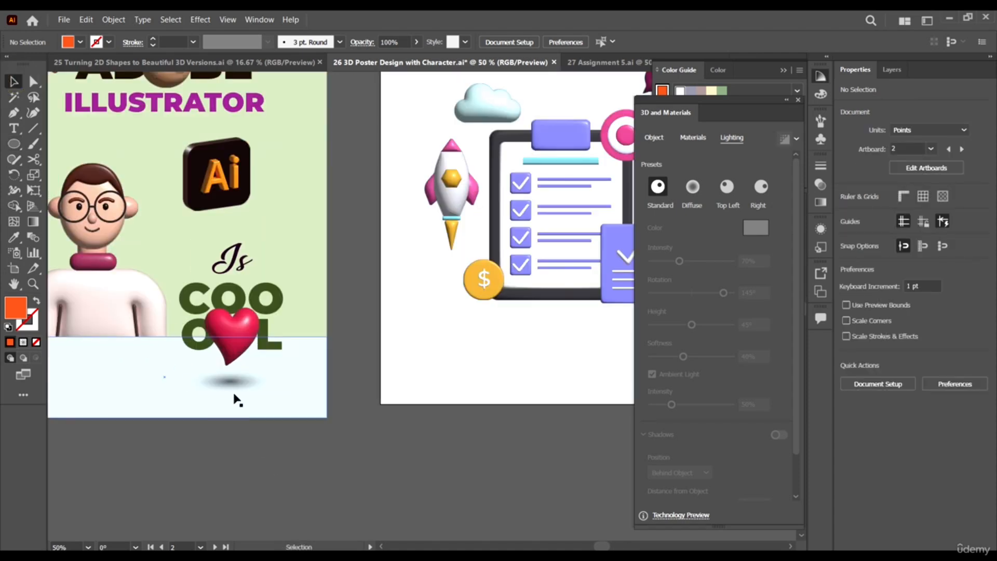
scroll(228, 391, "right", 4)
scroll(224, 387, "right", 2)
left_click(147, 383)
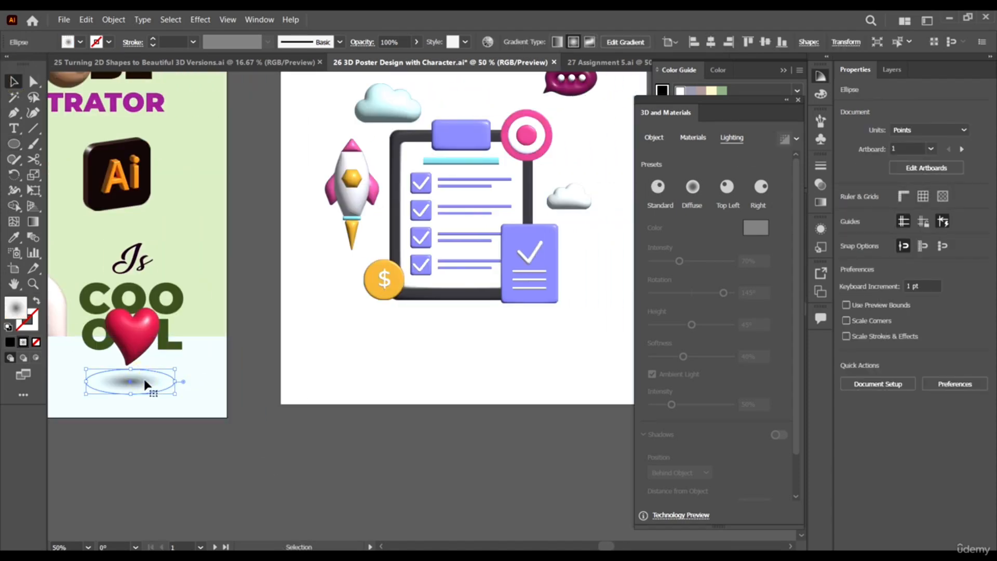
left_click_drag(147, 383, 488, 335)
scroll(519, 345, "right", 4)
scroll(358, 339, "up", 1)
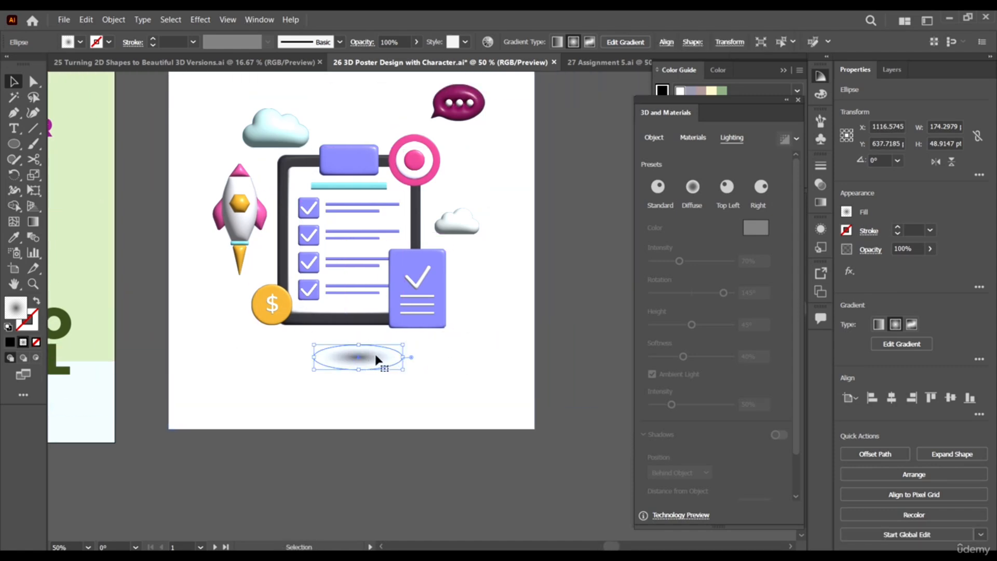
left_click_drag(404, 360, 469, 357)
left_click_drag(375, 351, 370, 328)
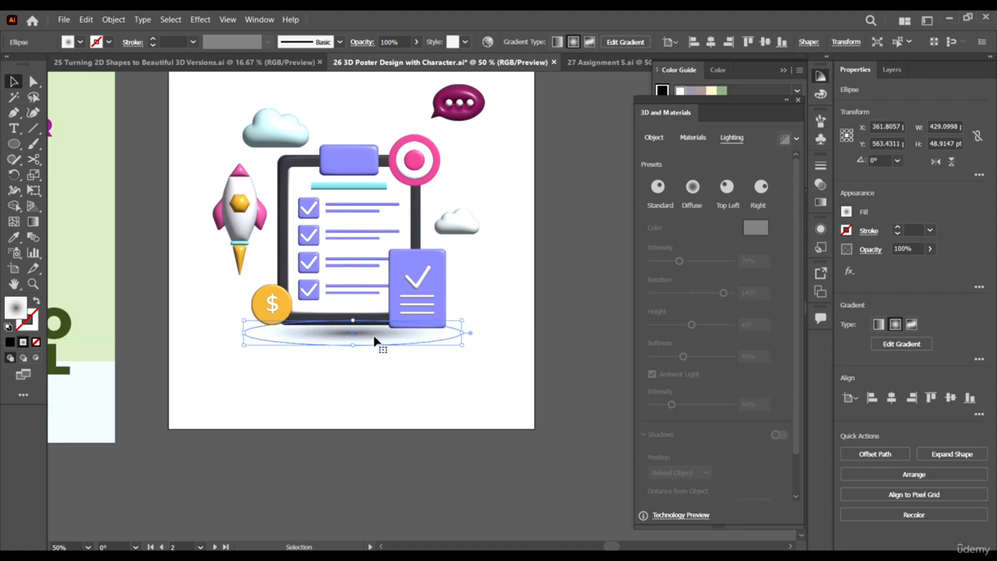
Send the copied shadow ellipse and the white background together to the back, behind the clipboard artwork
left_click(393, 384, "shift")
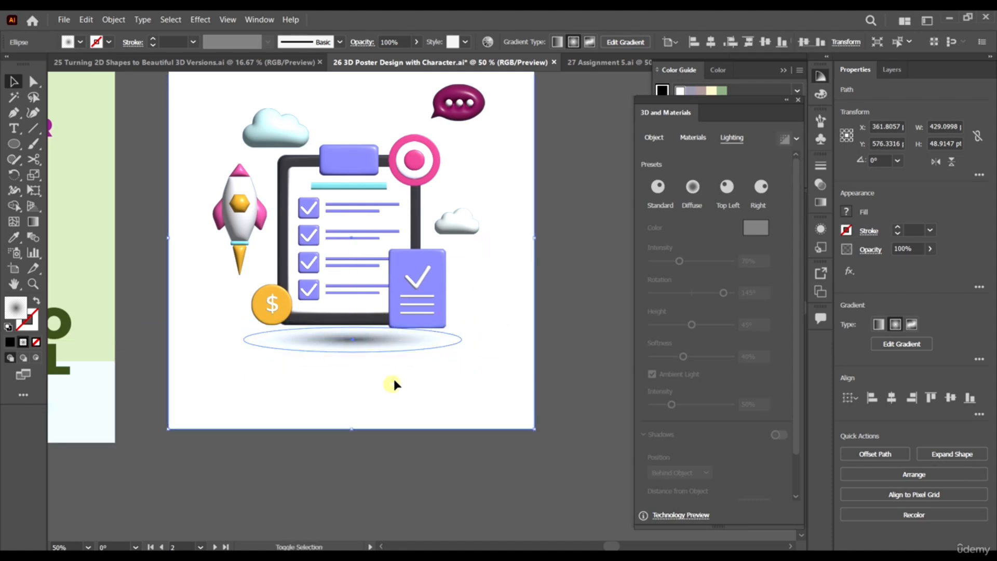
left_click(444, 384, "shift")
left_click(471, 394, "shift")
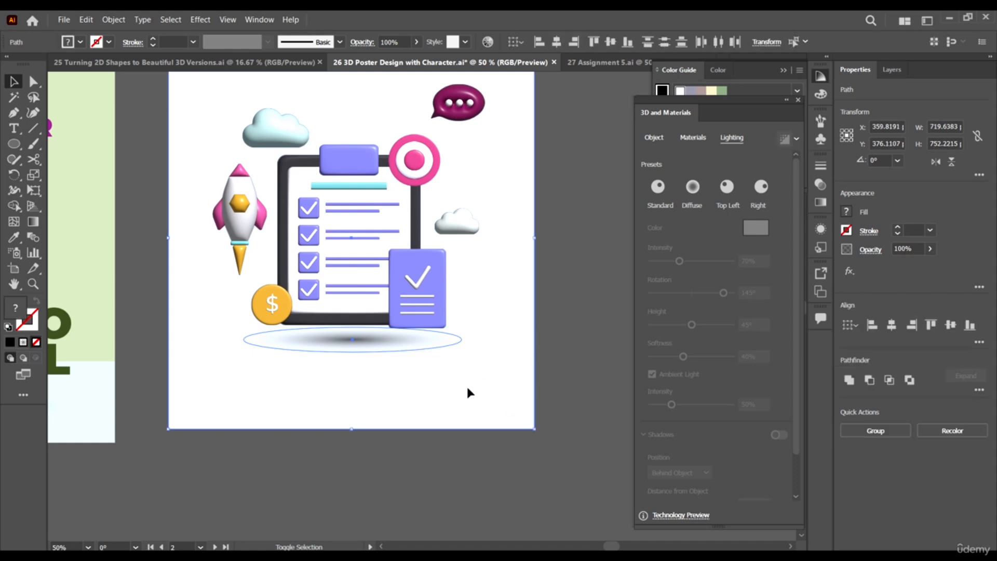
right_click(400, 368)
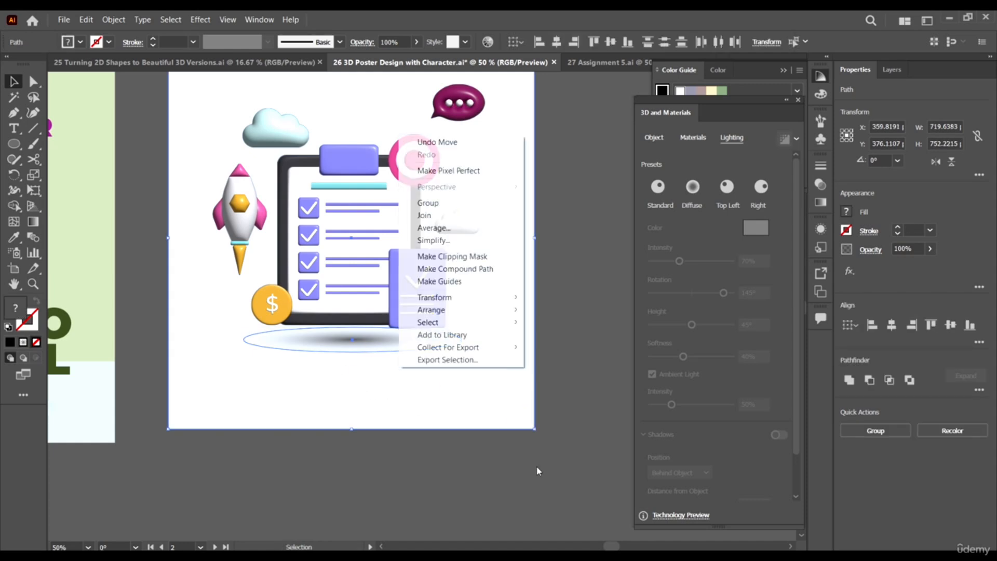
mouse_move(457, 310)
left_click(581, 355)
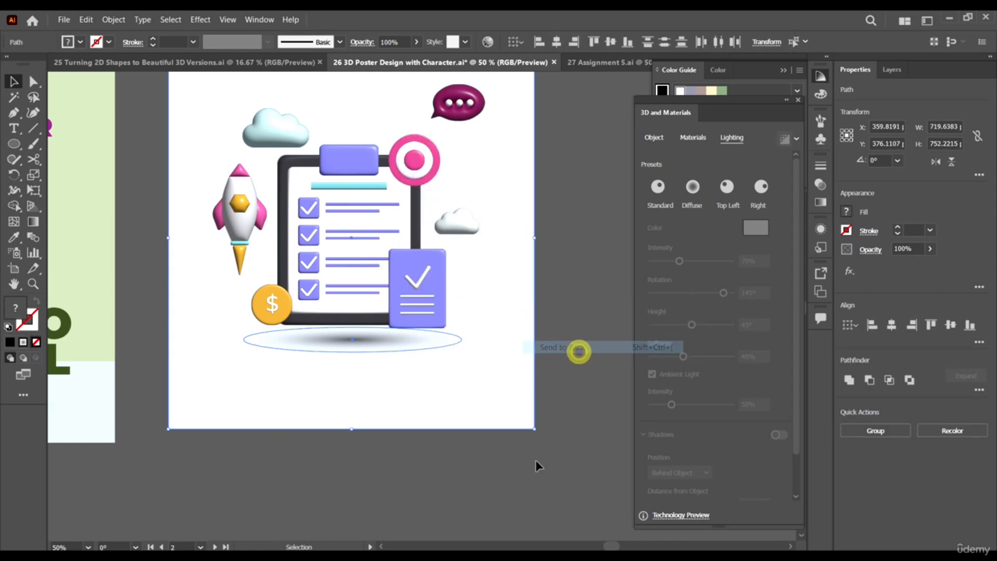
left_click(523, 461)
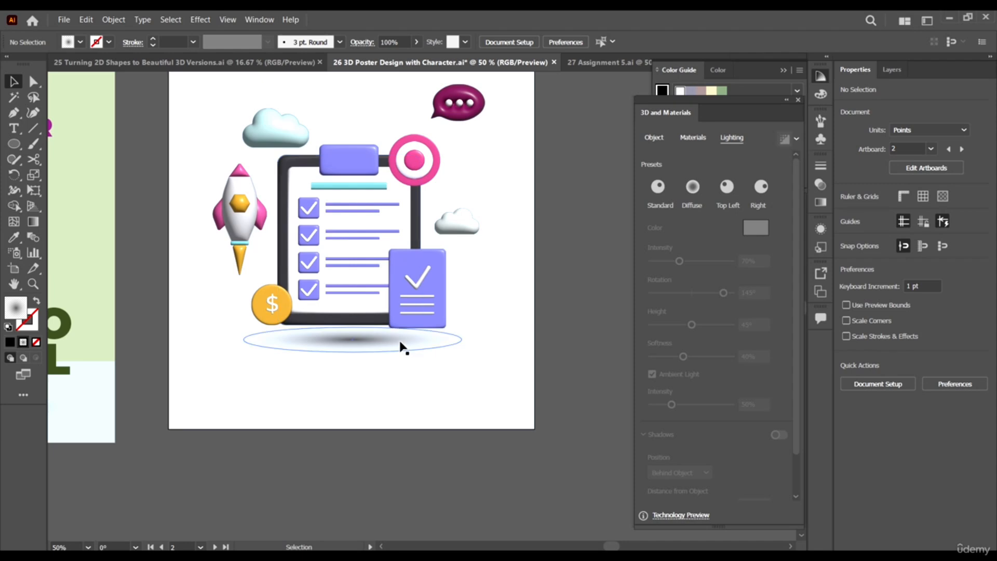
Shift the clipboard's shadow slightly downward and widen it evenly on both sides, leaving nothing selected
mouse_move(401, 345)
left_mouse_down()
mouse_move(393, 334)
mouse_move(399, 344)
left_mouse_up()
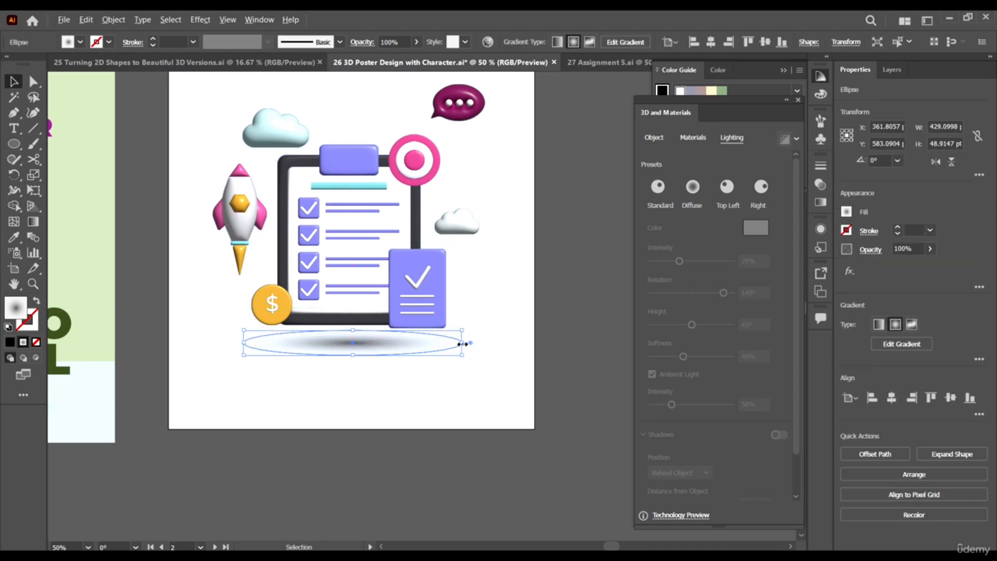
left_click_drag(462, 343, 482, 343)
left_click(572, 309)
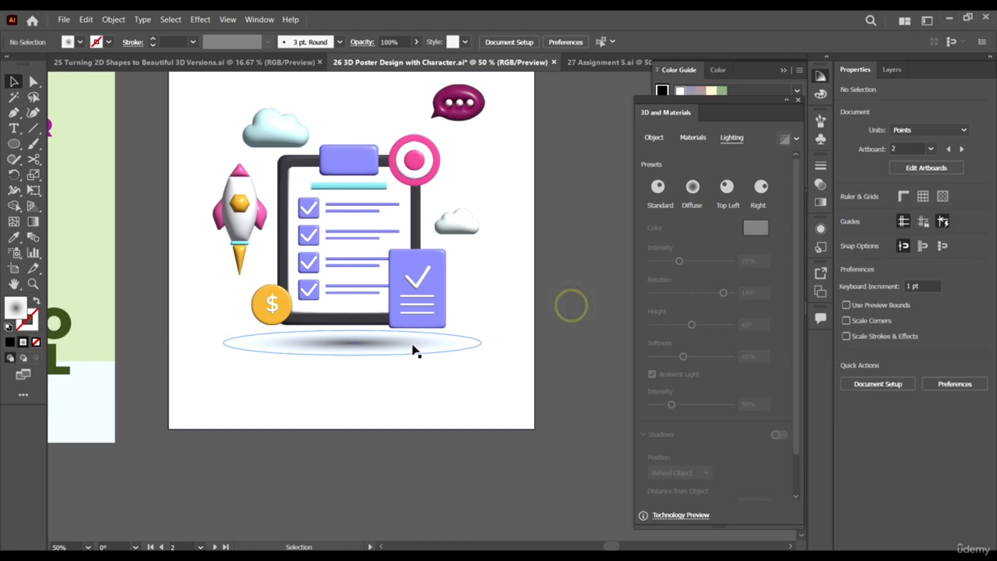
left_click(412, 344)
left_click(568, 300)
scroll(525, 302, "down", 1)
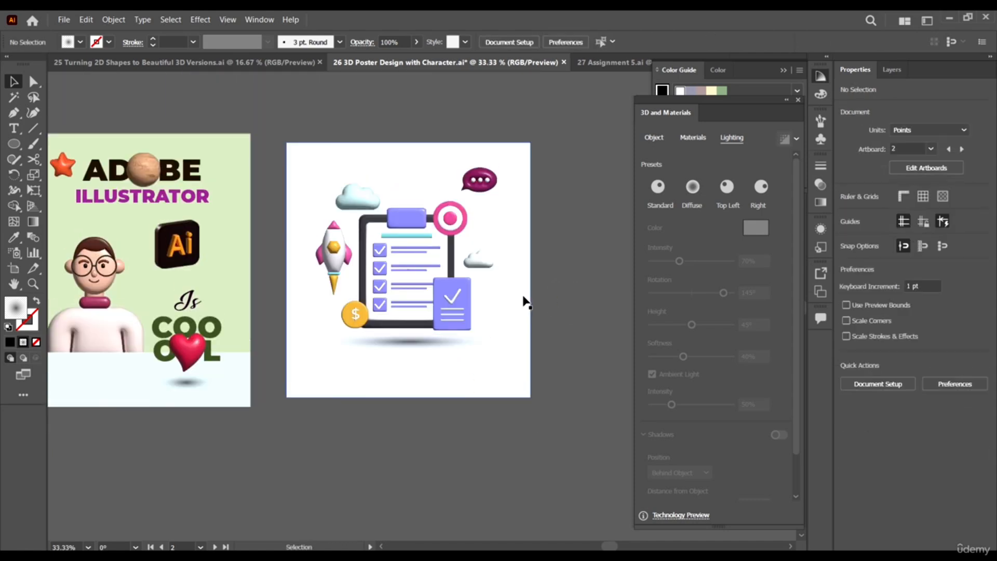